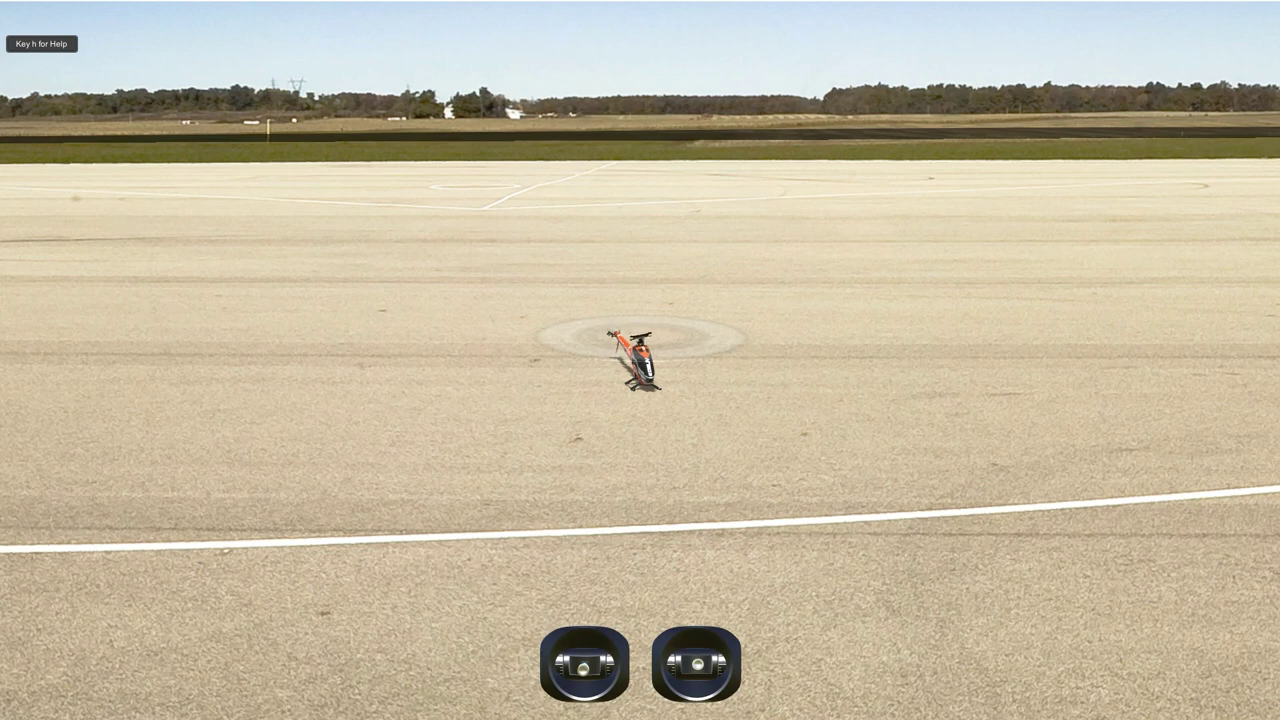
# - Open the simulator's Input Device settings
pyautogui.press('Escape')
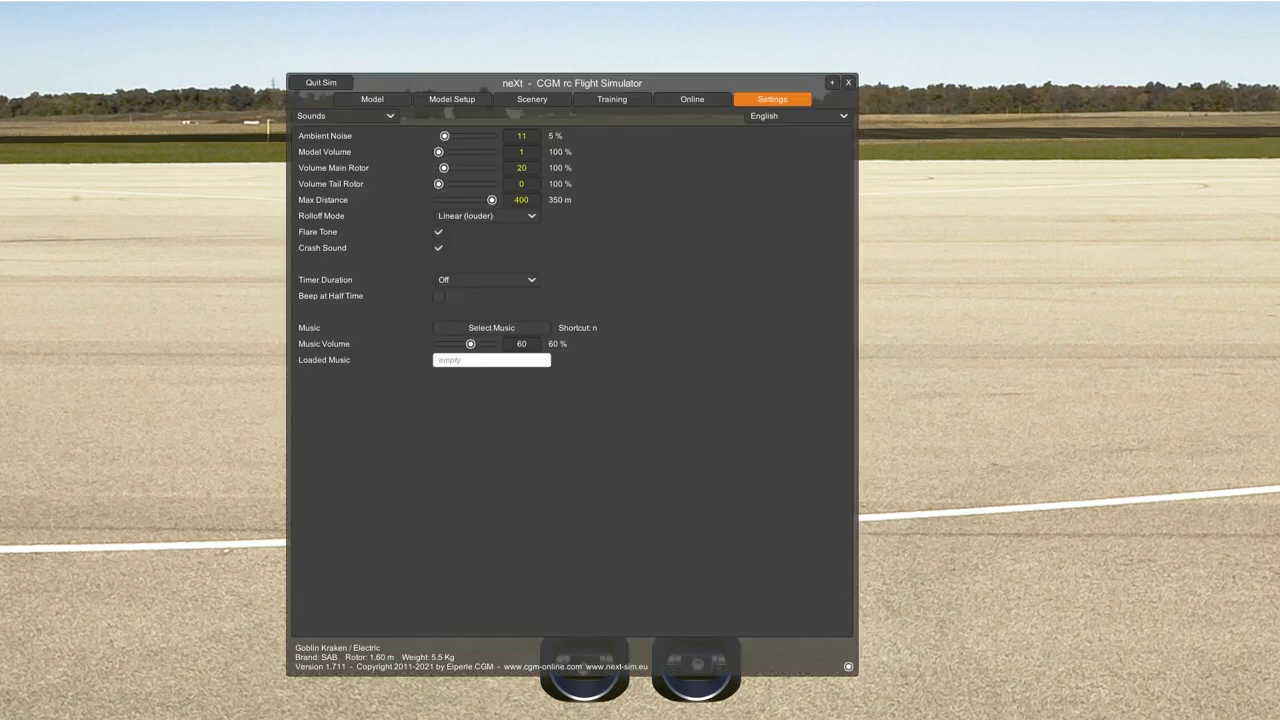
pyautogui.moveTo(532, 83); pyautogui.dragTo(500, 81)
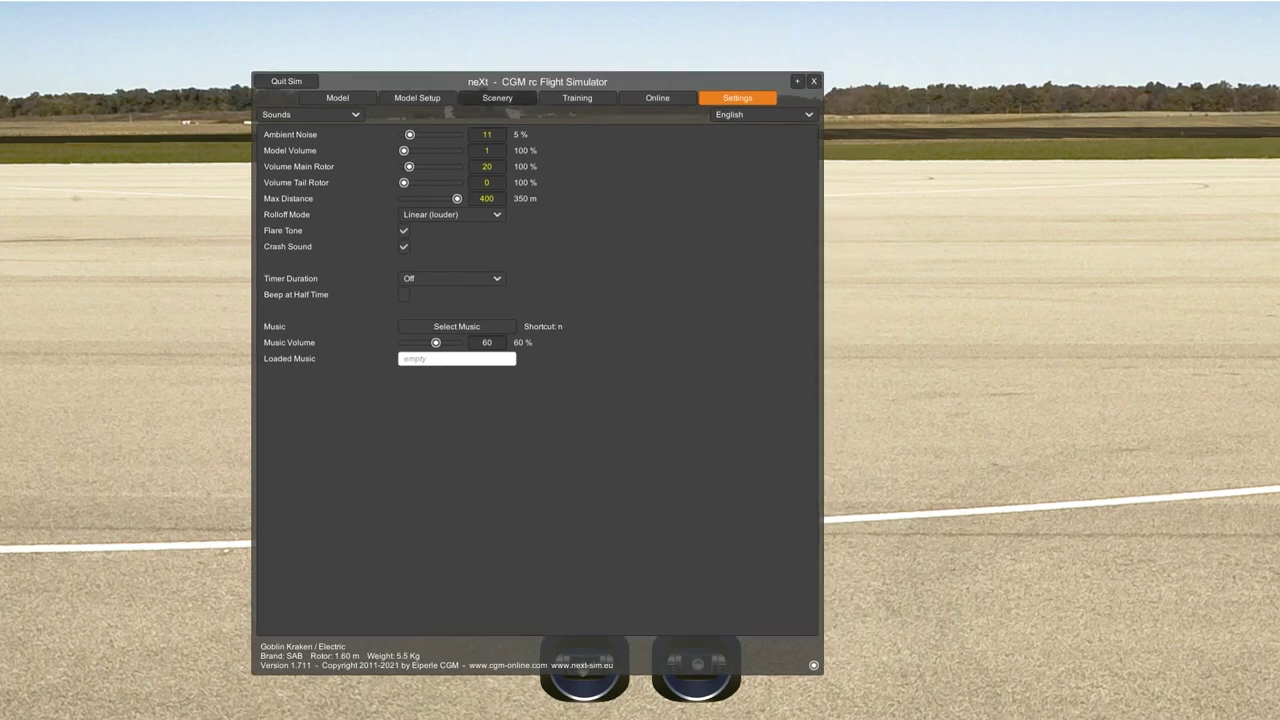
pyautogui.moveTo(580, 81); pyautogui.dragTo(601, 81)
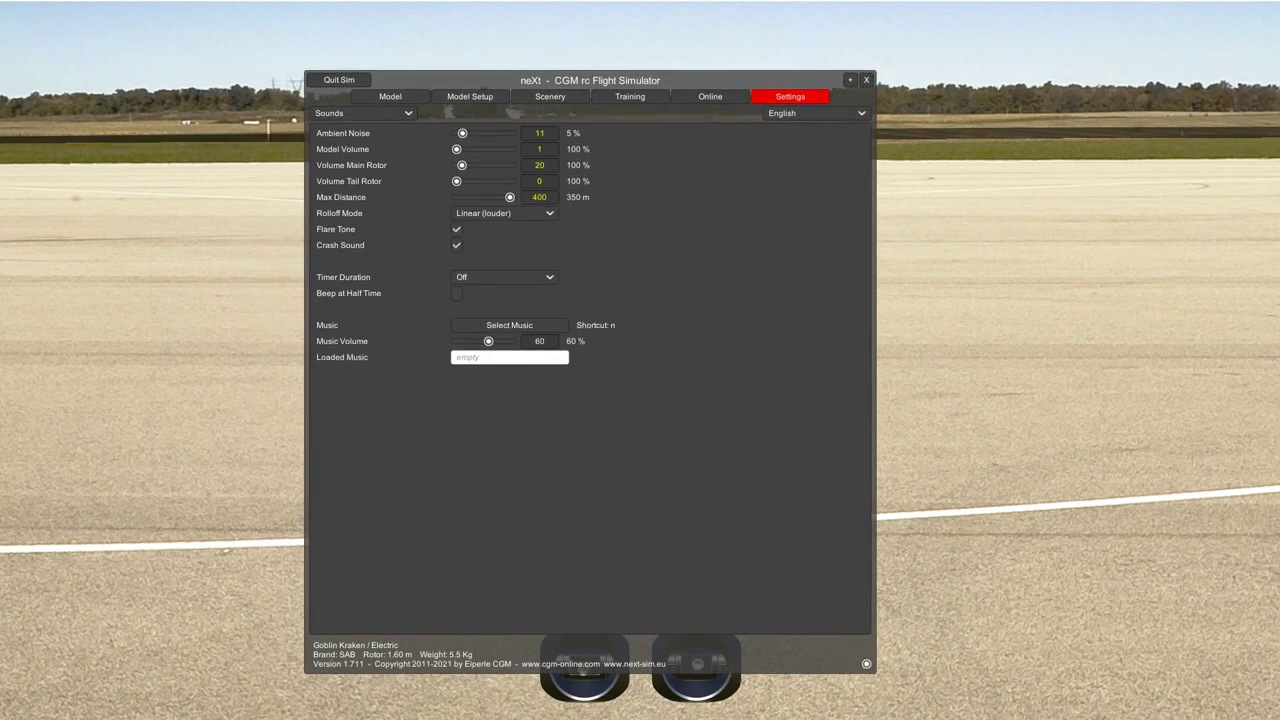
pyautogui.click(363, 113)
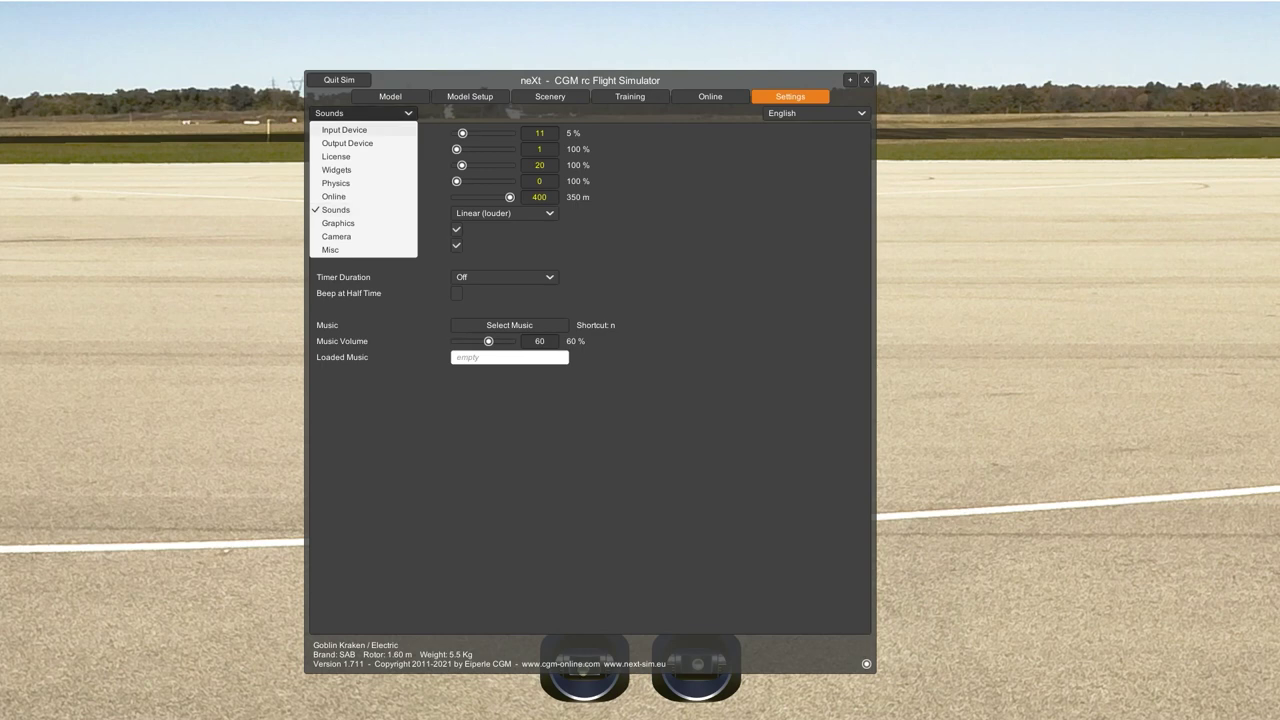
pyautogui.click(344, 130)
# - Arrange the settings window and the Input Monitor side by side, keeping the on-screen stick display uncovered
pyautogui.moveTo(1153, 184); pyautogui.dragTo(979, 196)
pyautogui.moveTo(590, 80); pyautogui.dragTo(421, 99)
pyautogui.moveTo(979, 197); pyautogui.dragTo(831, 188)
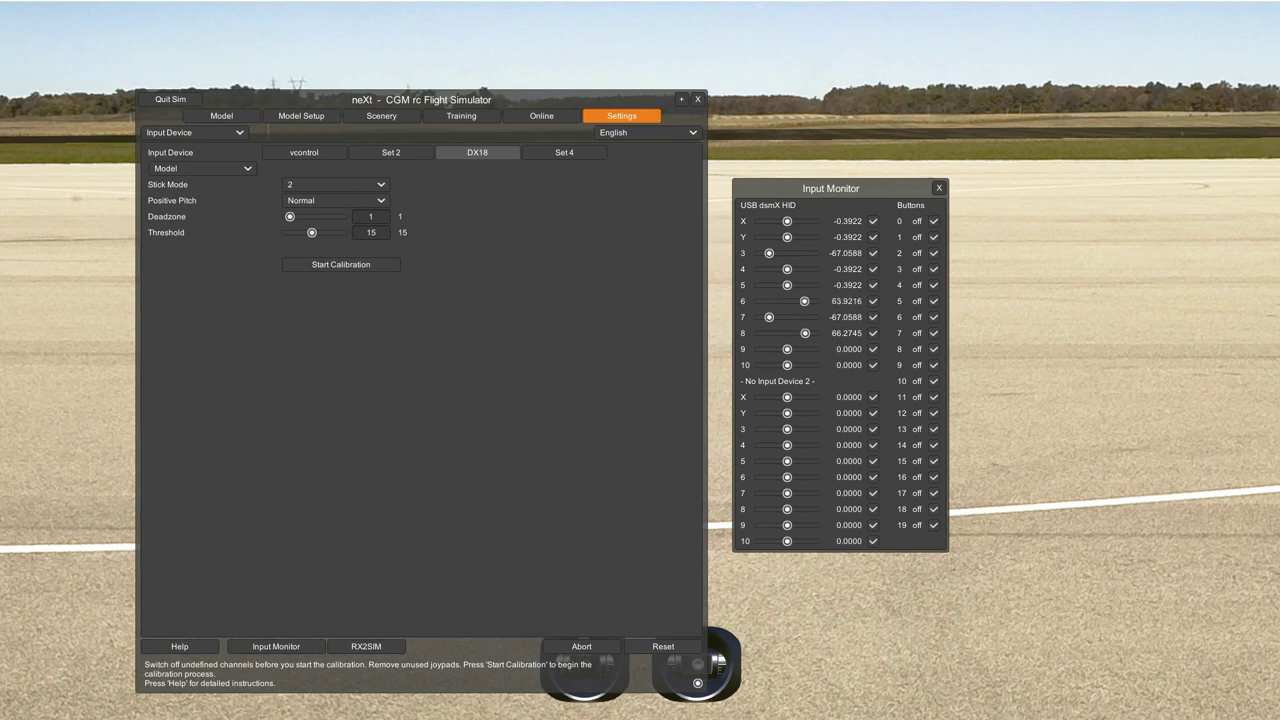
pyautogui.moveTo(540, 99); pyautogui.dragTo(505, 29)
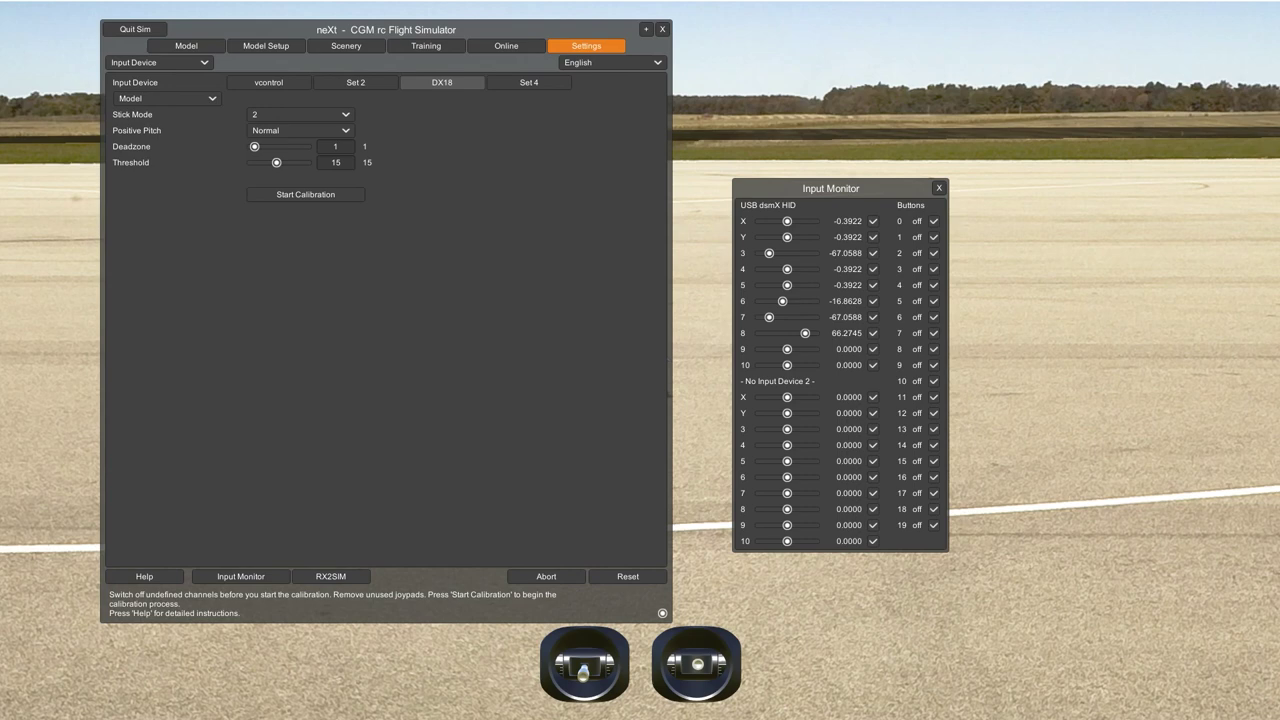
pyautogui.moveTo(830, 188); pyautogui.dragTo(839, 185)
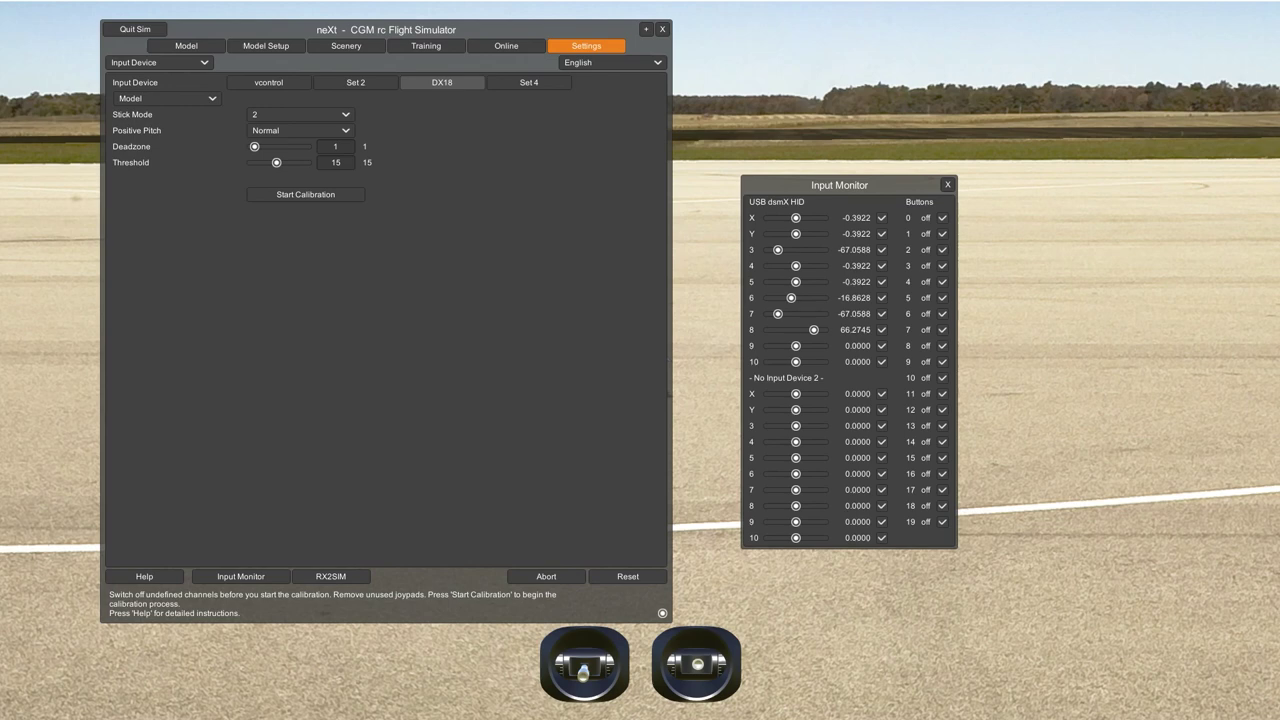
pyautogui.moveTo(830, 185); pyautogui.dragTo(794, 251)
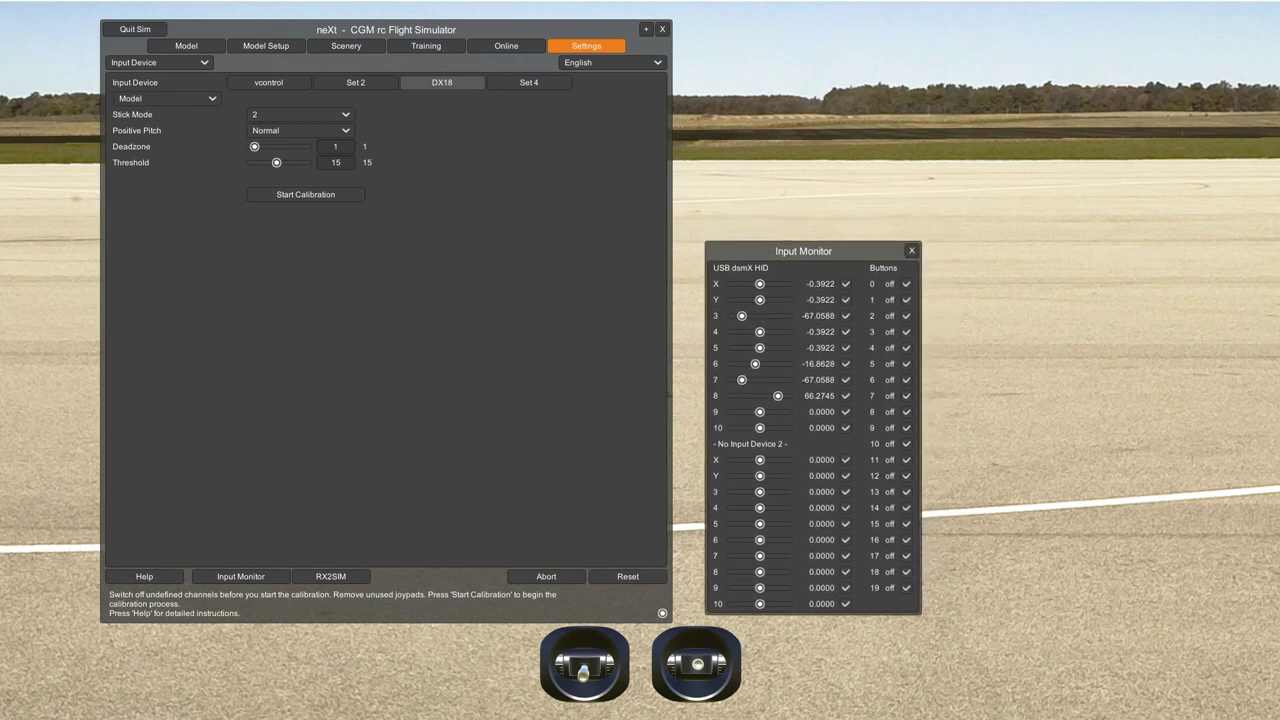
pyautogui.moveTo(803, 251); pyautogui.dragTo(809, 231)
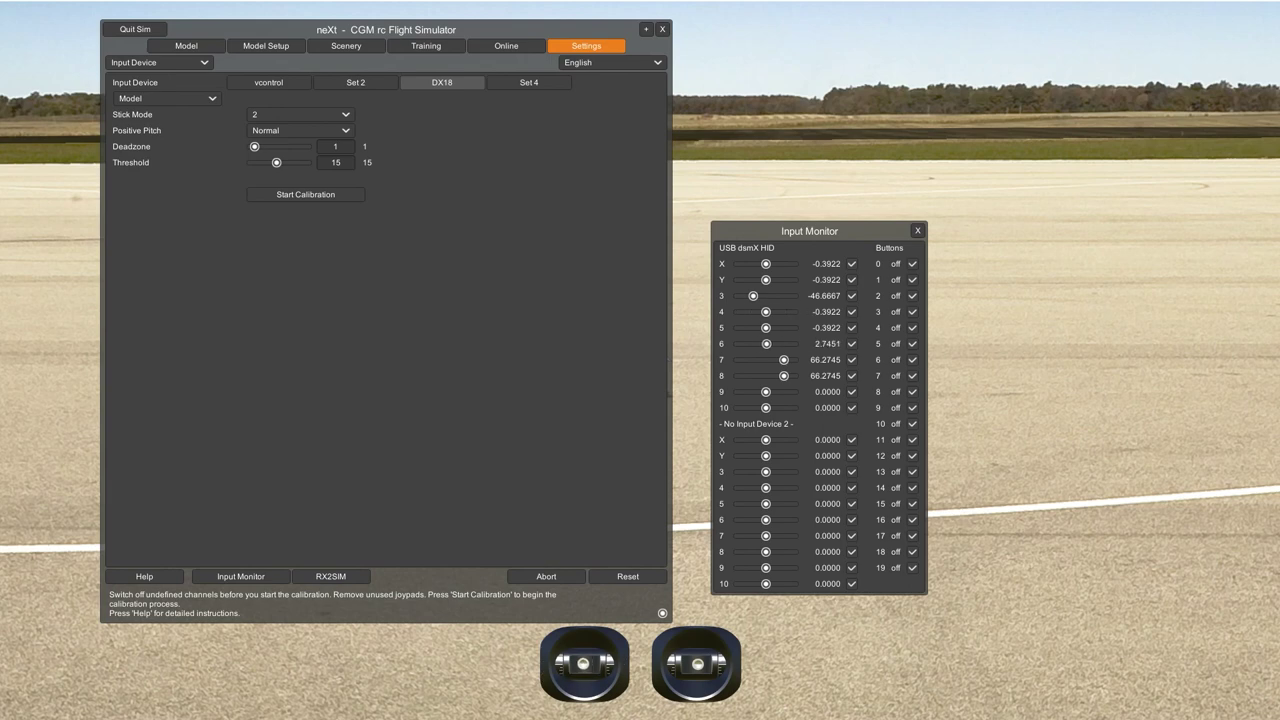
pyautogui.moveTo(809, 231); pyautogui.dragTo(787, 205)
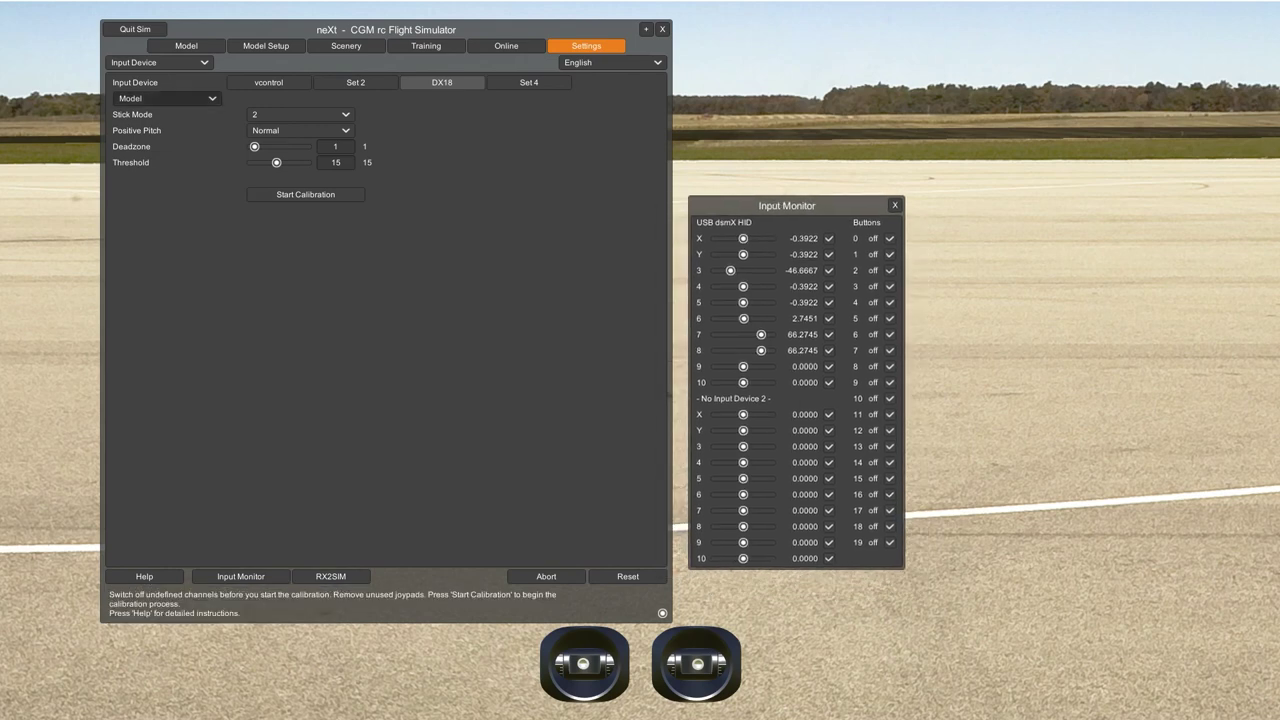
# - Select stick mode 2 for the DX18 model controls
pyautogui.click(165, 98)
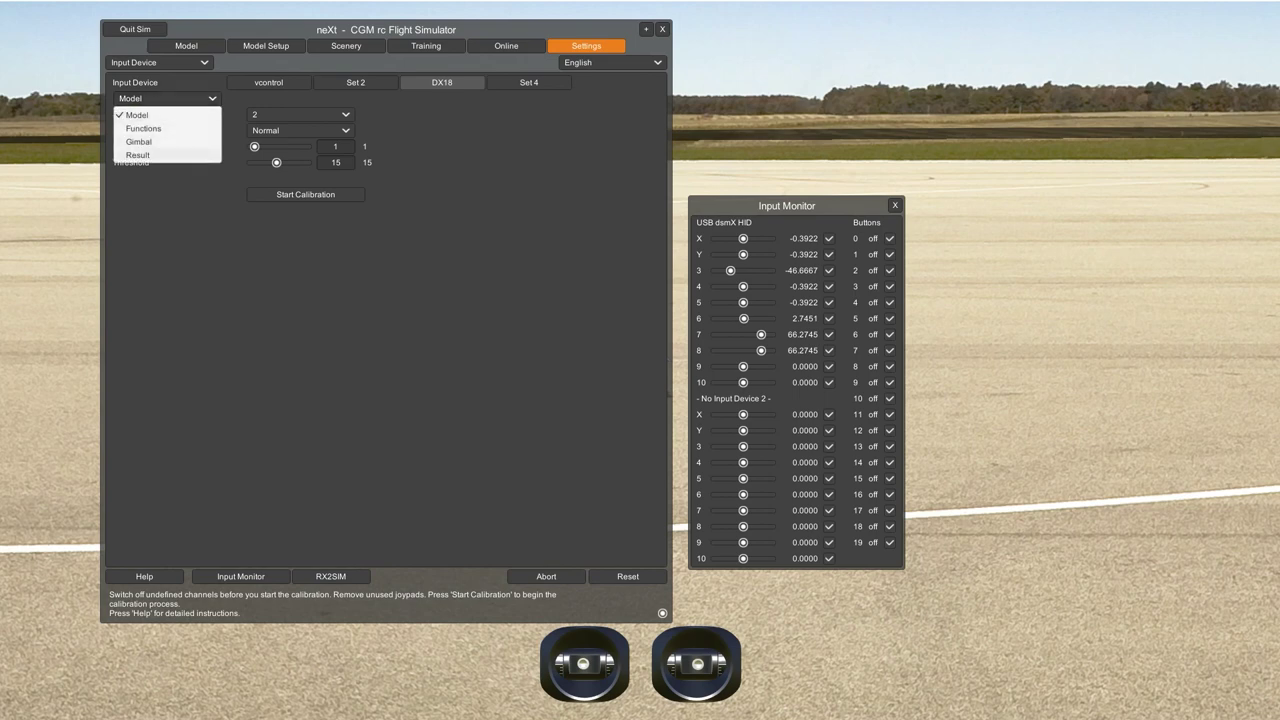
pyautogui.click(165, 98)
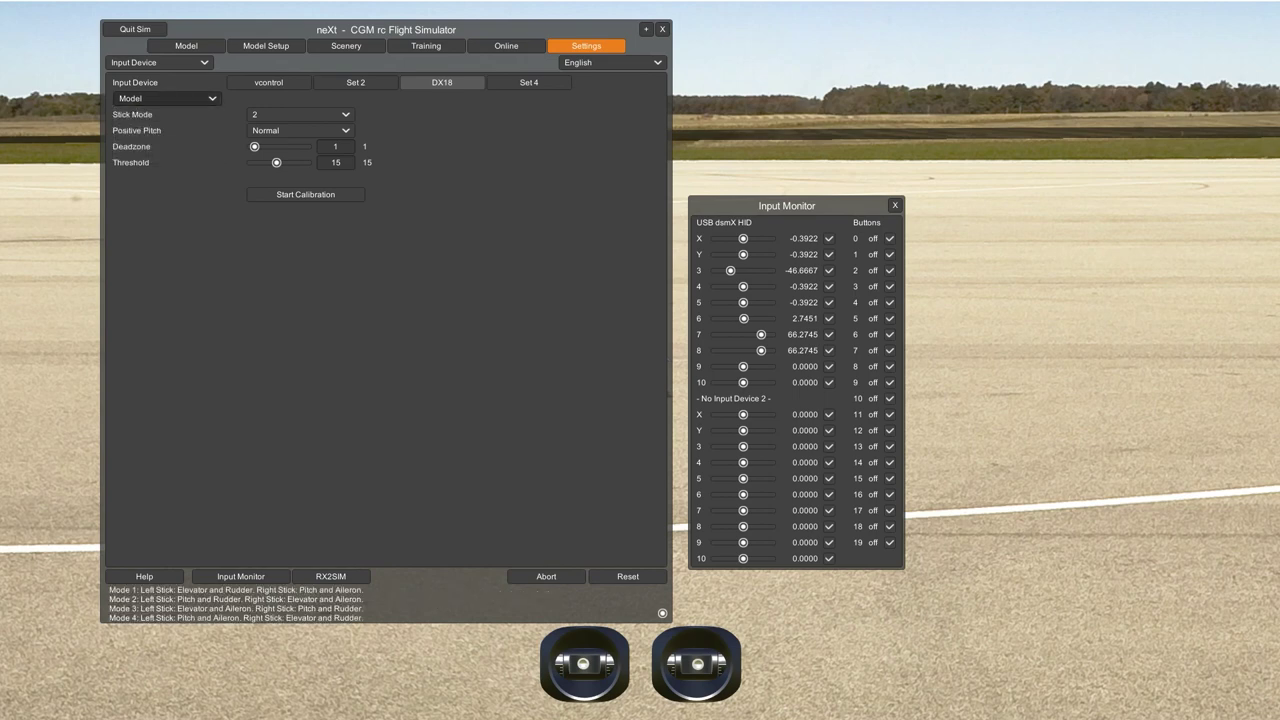
pyautogui.click(300, 114)
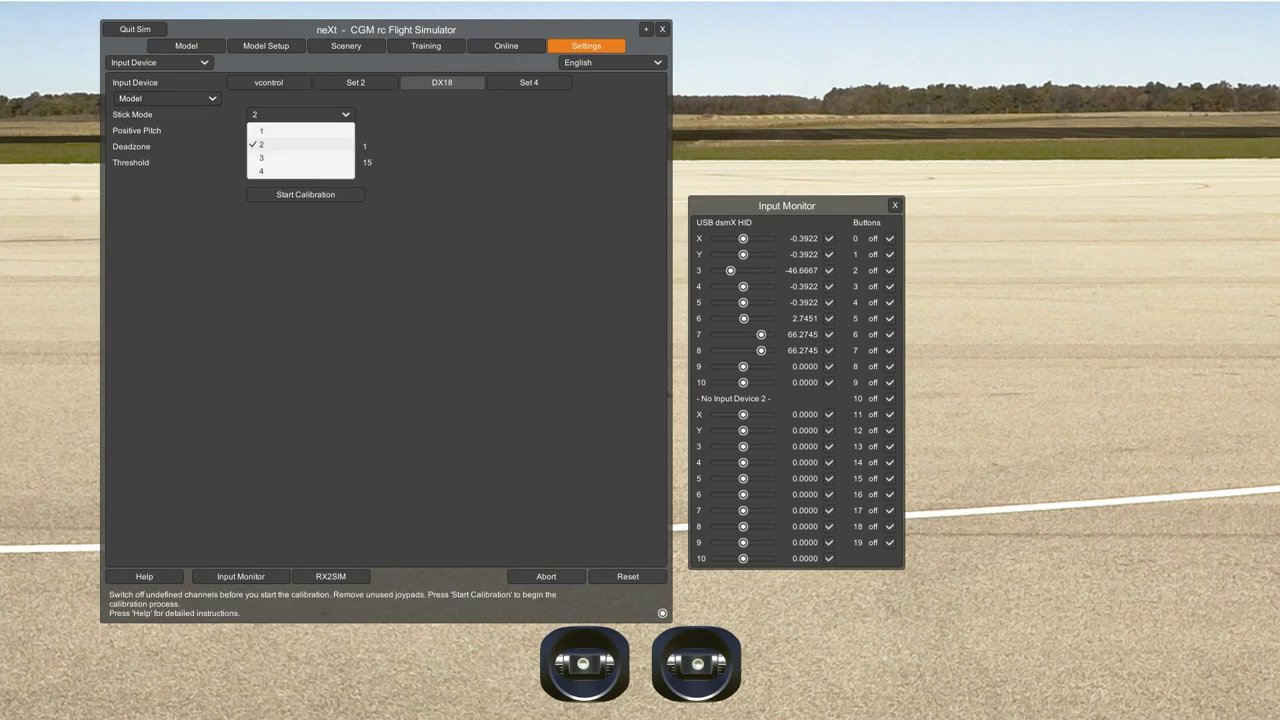
pyautogui.press('Escape')
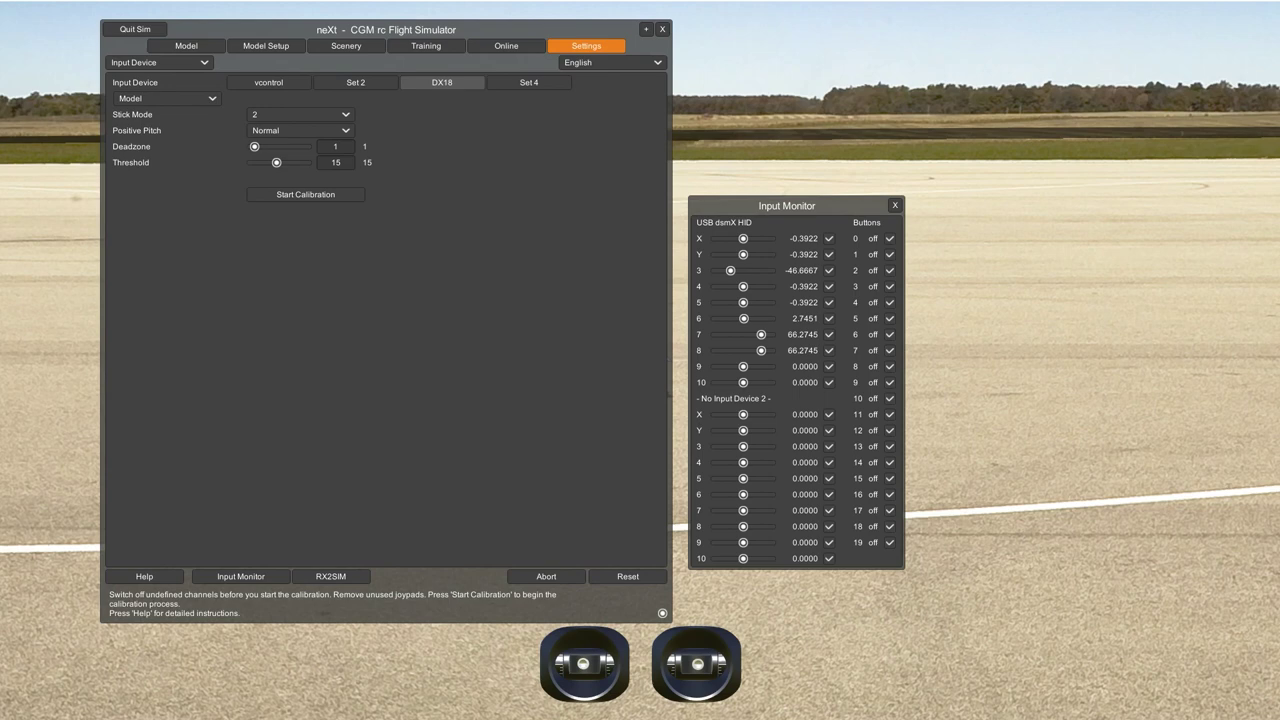
pyautogui.click(300, 114)
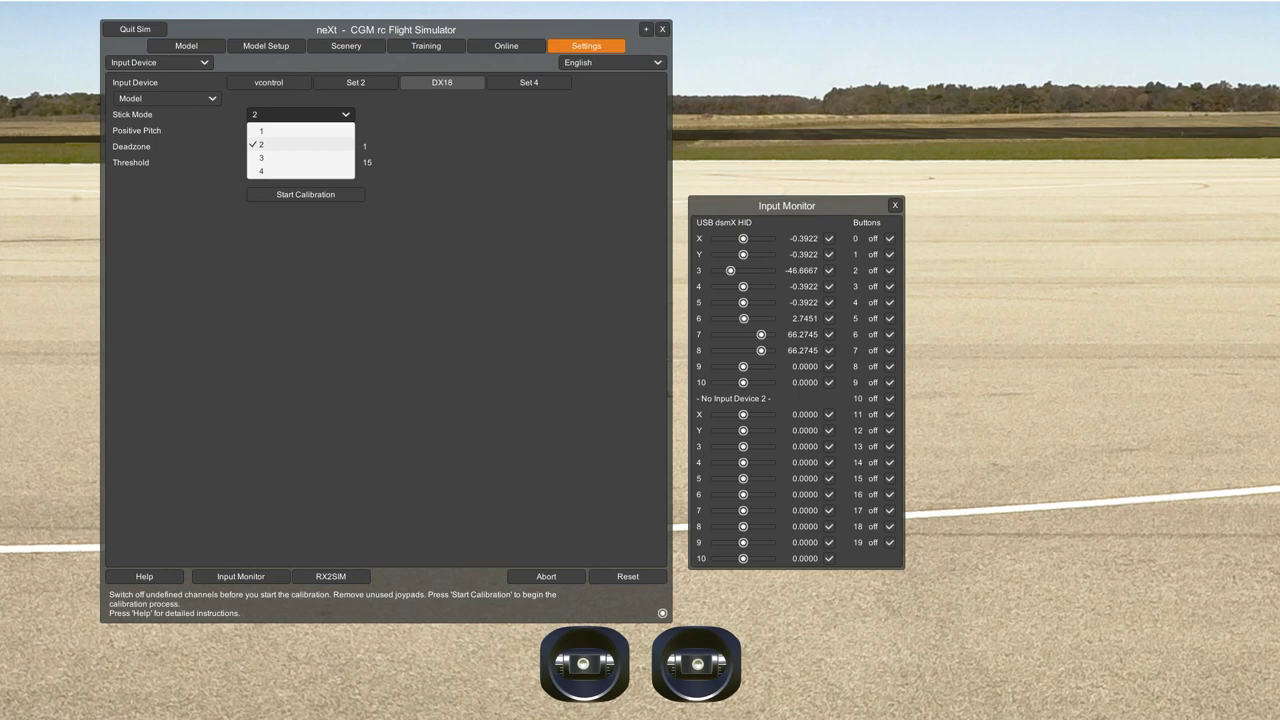
pyautogui.click(300, 144)
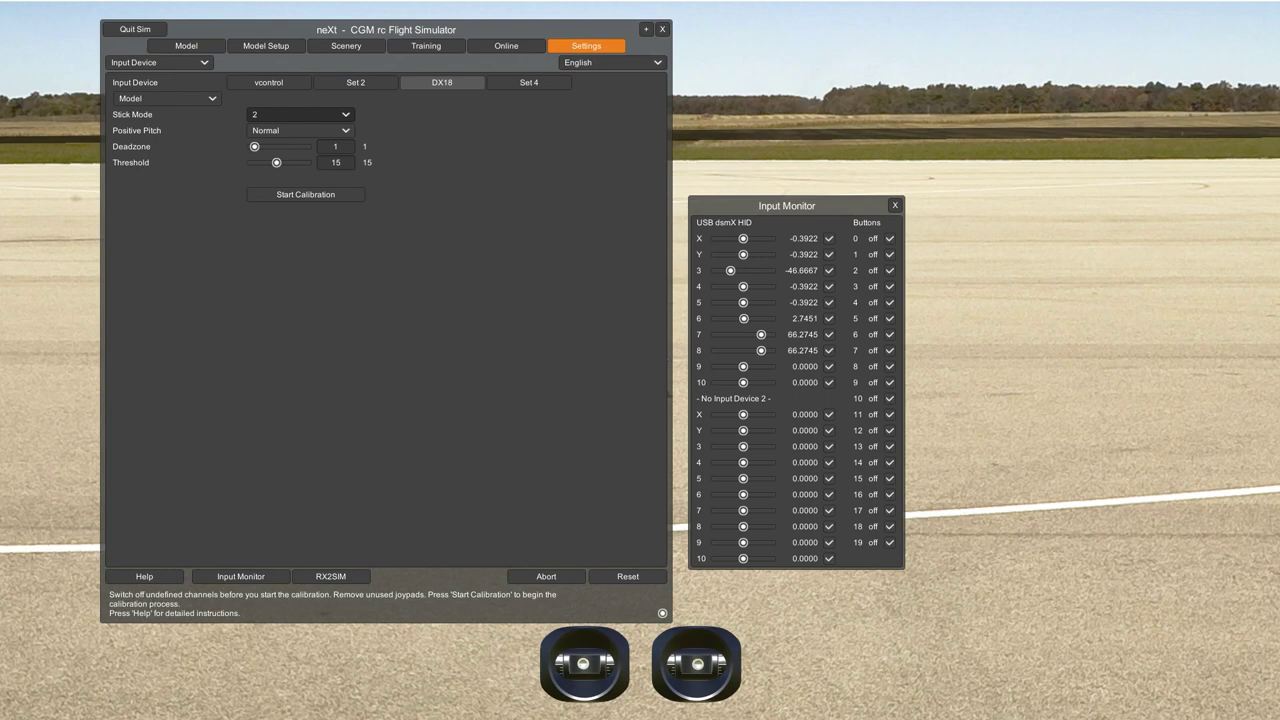
pyautogui.click(300, 114)
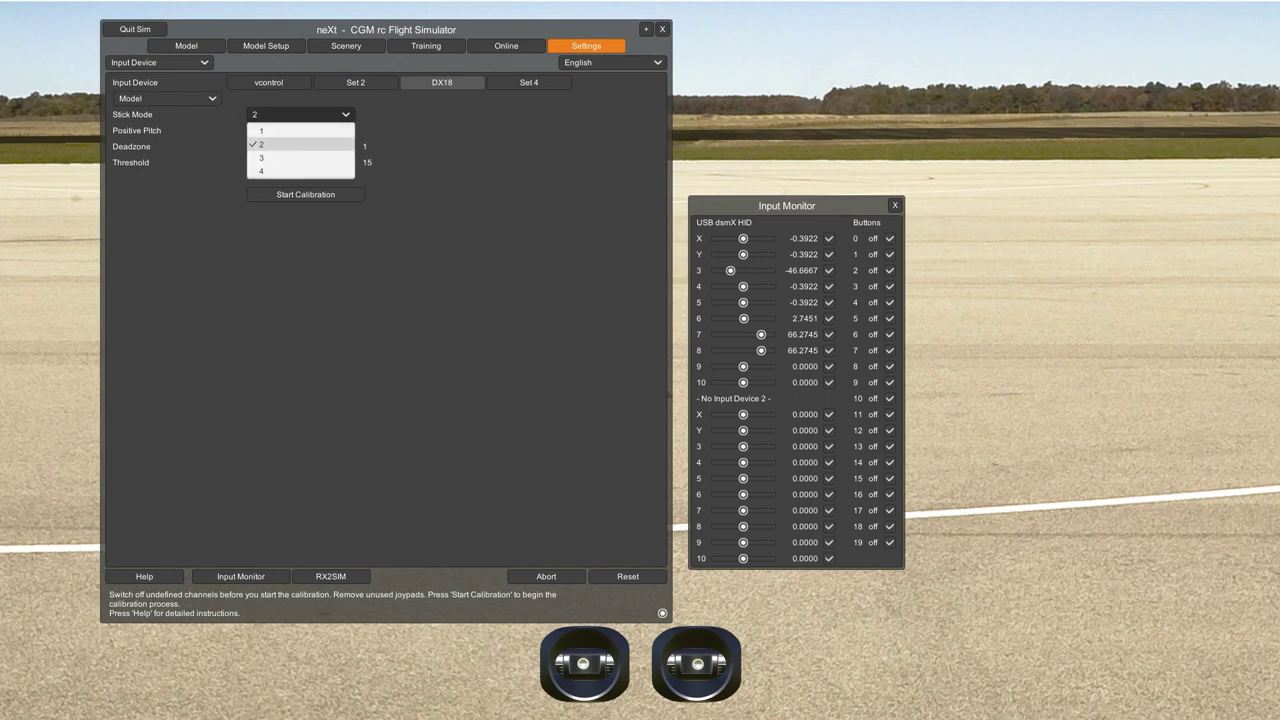
pyautogui.click(300, 144)
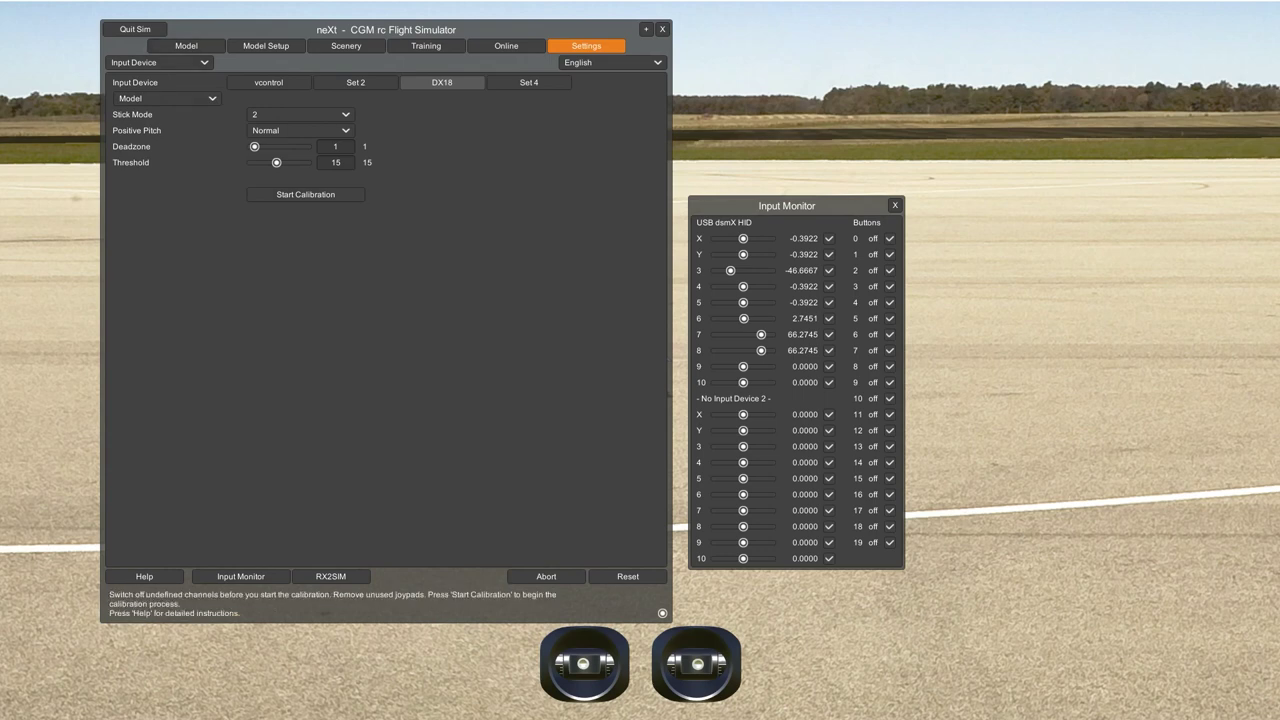
pyautogui.click(305, 194)
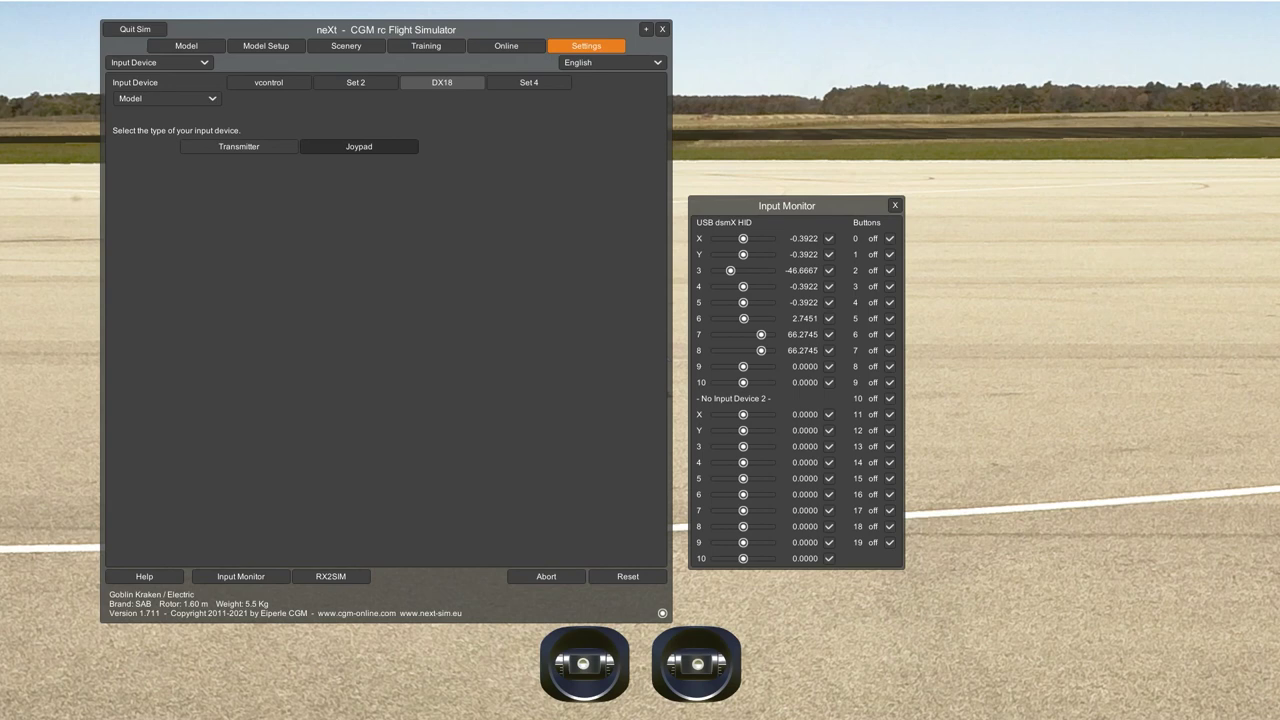
pyautogui.click(239, 146)
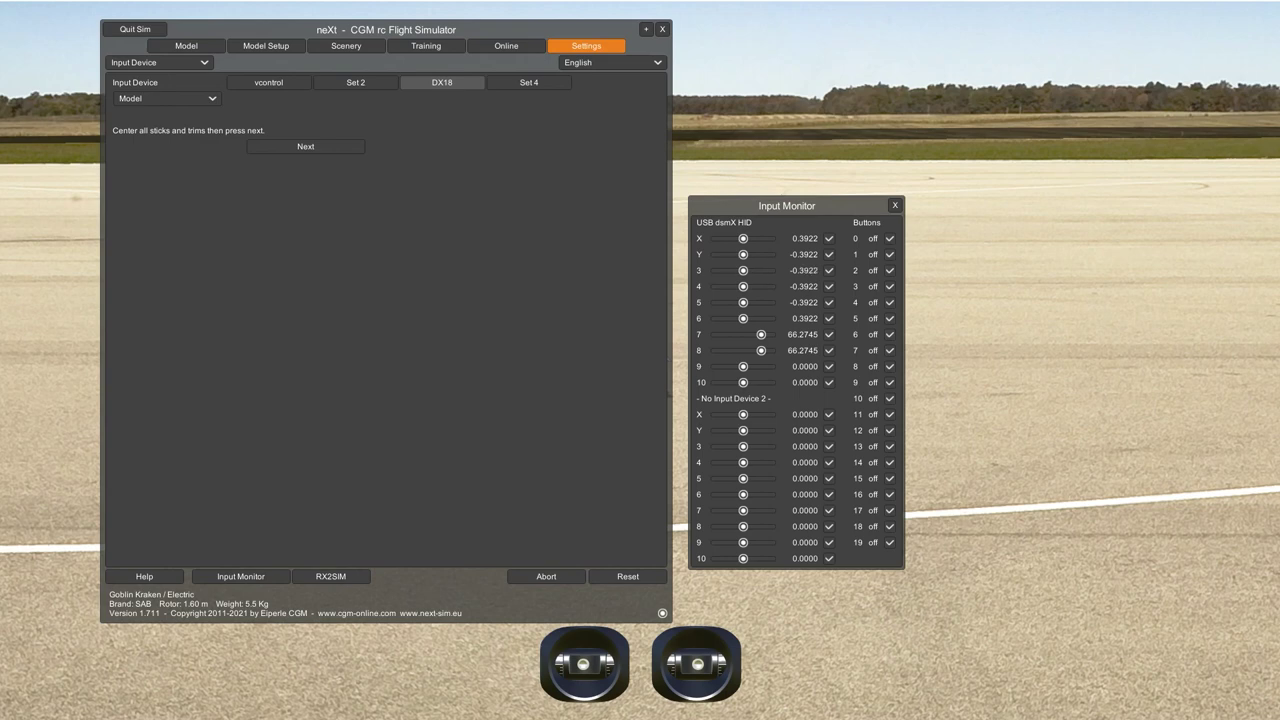
pyautogui.click(305, 146)
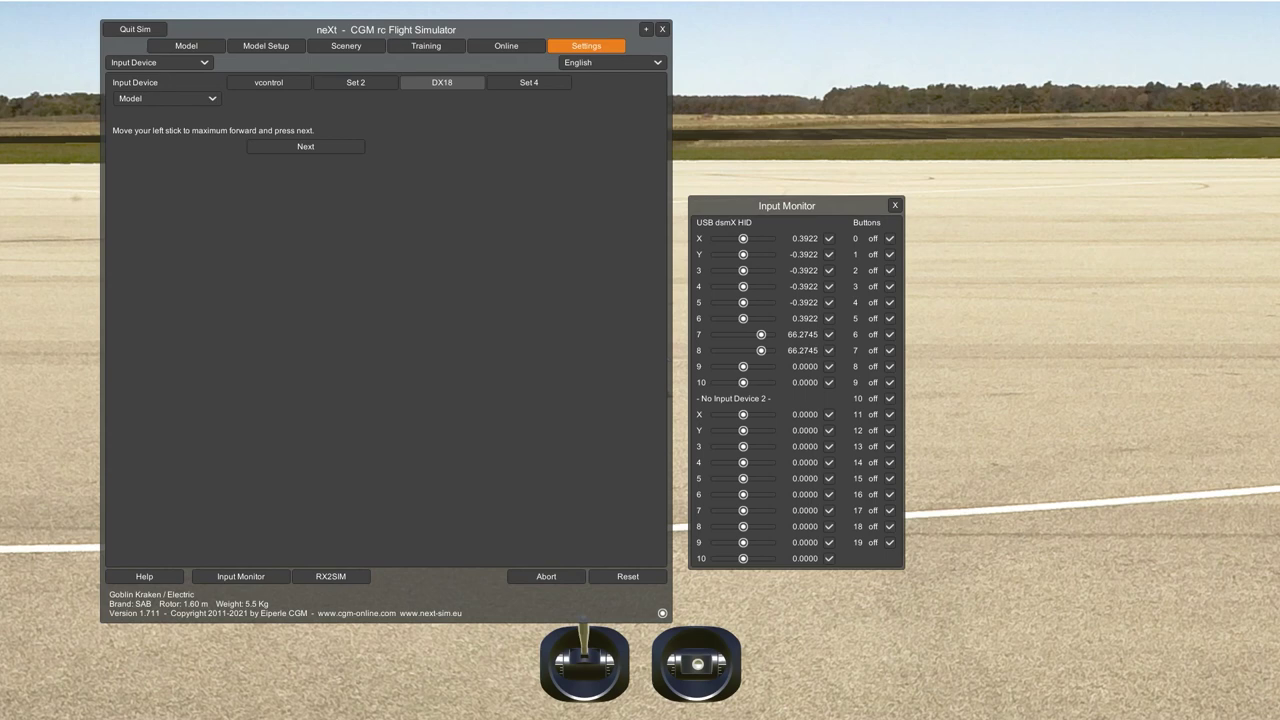
pyautogui.moveTo(420, 29); pyautogui.dragTo(404, 12)
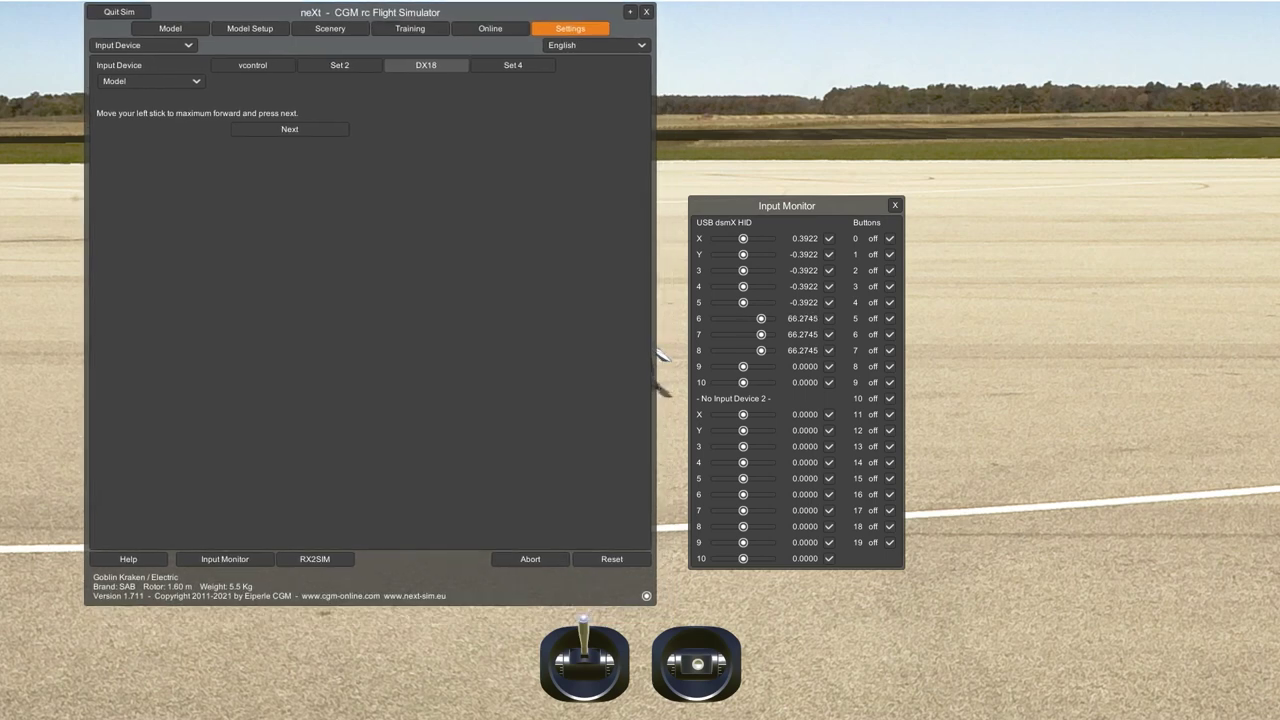
pyautogui.click(289, 129)
pyautogui.click(829, 318)
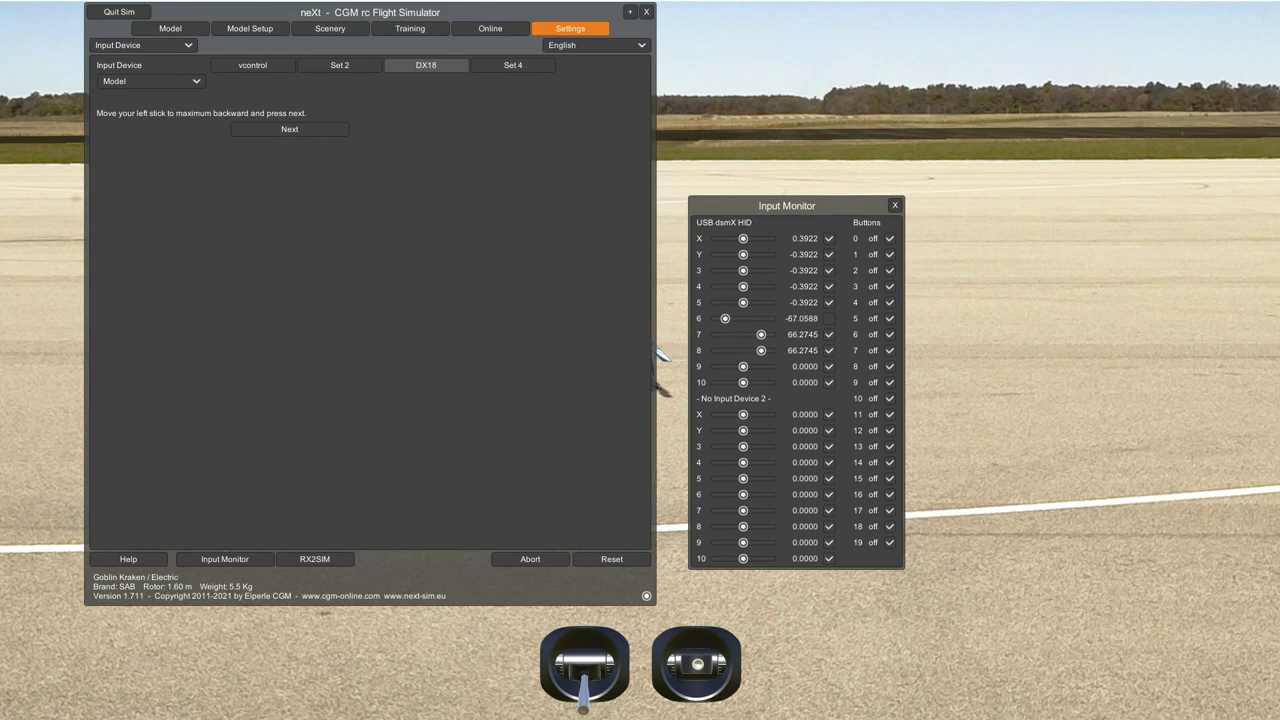
pyautogui.click(289, 129)
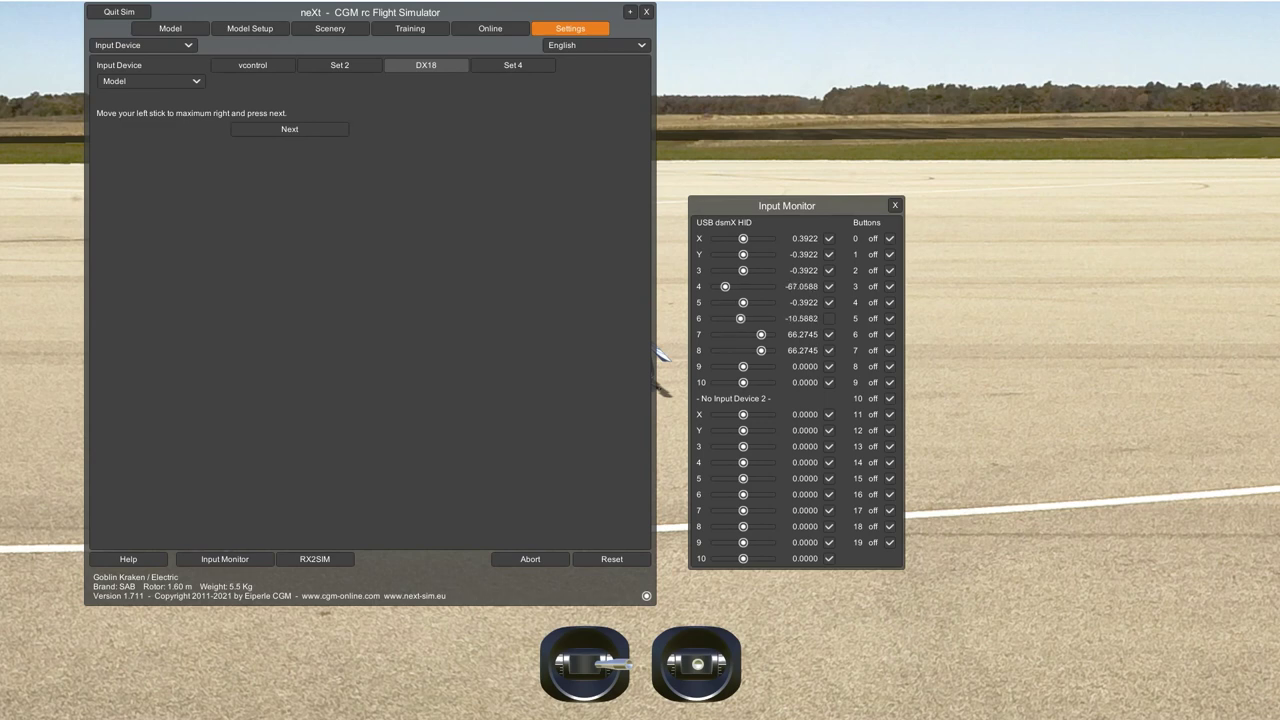
pyautogui.click(289, 129)
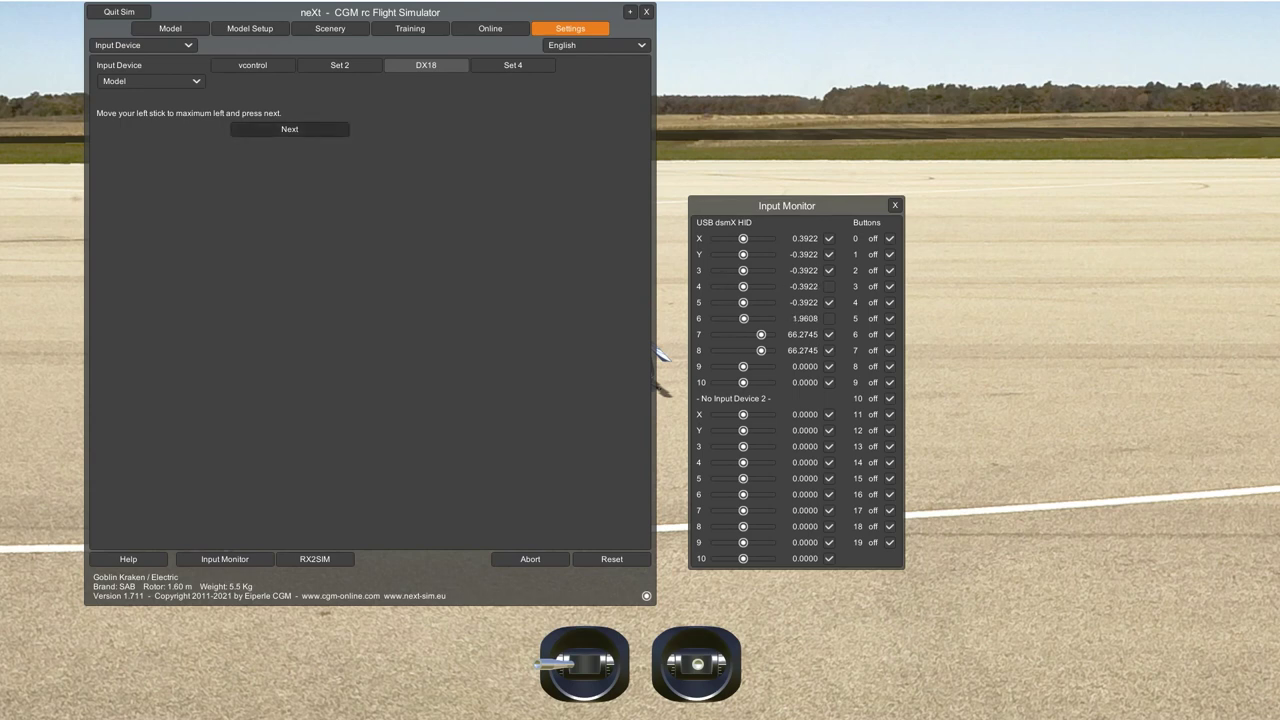
pyautogui.press('Return')
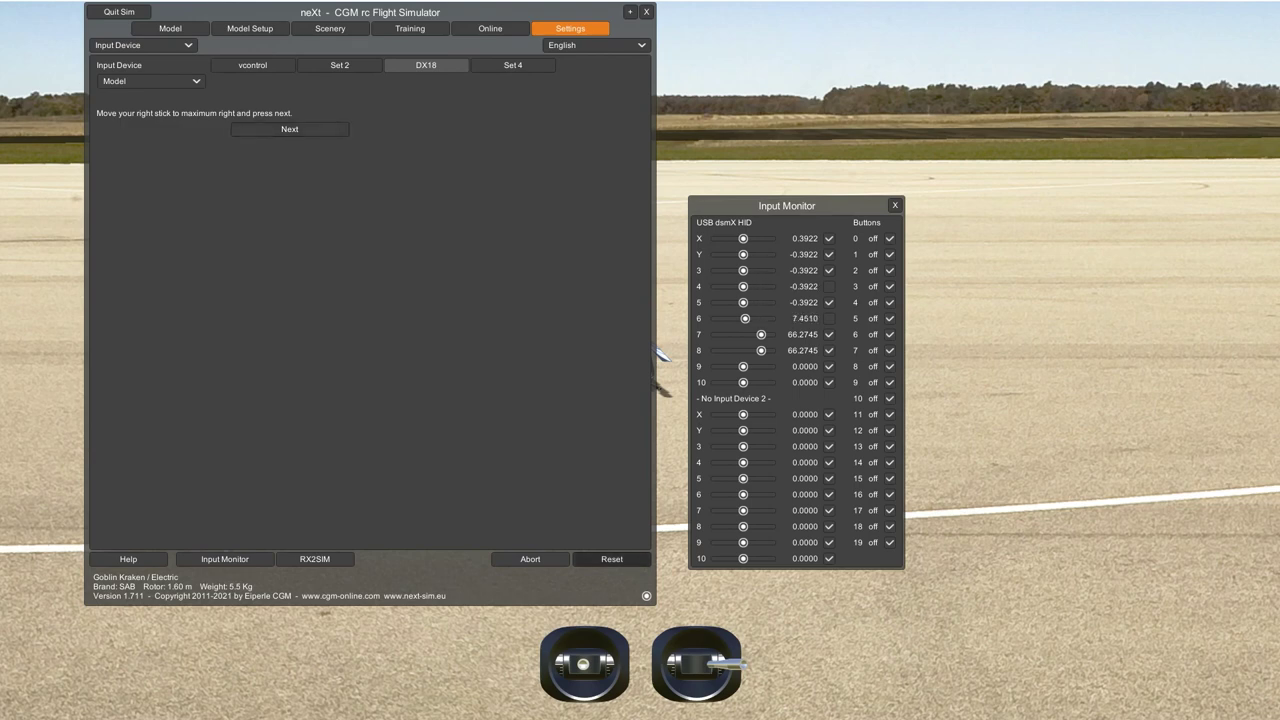
pyautogui.click(530, 559)
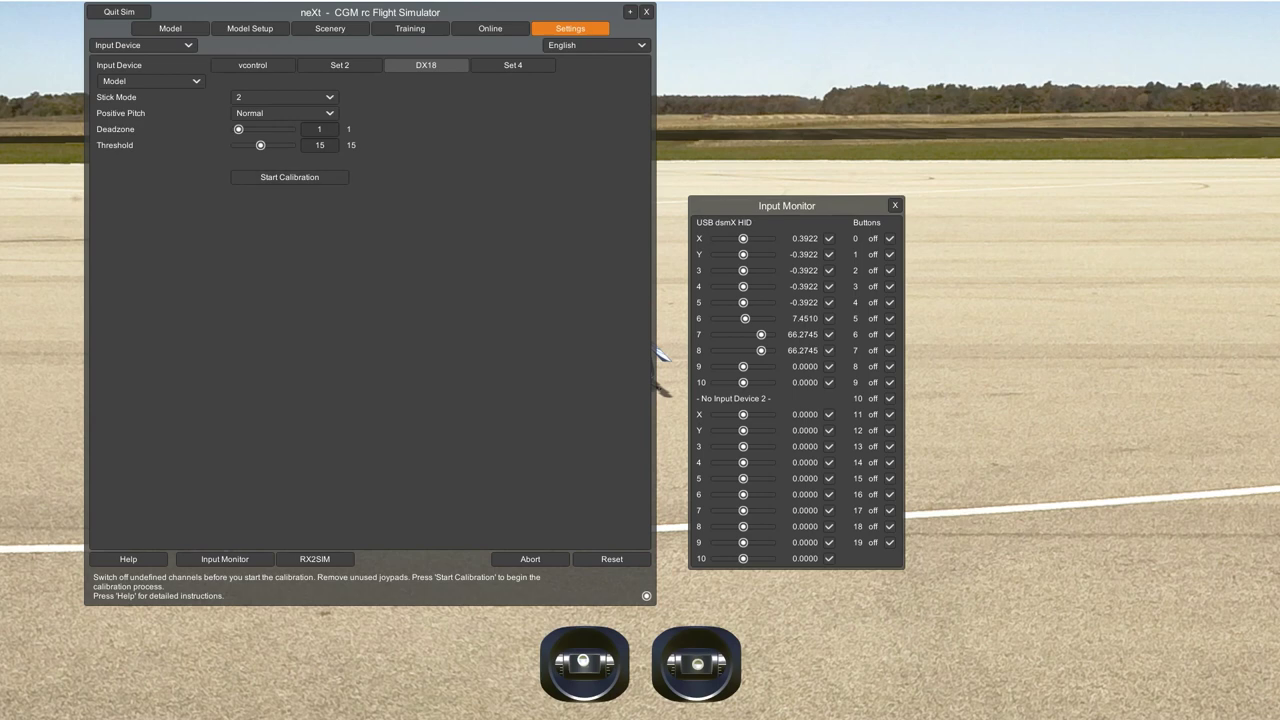
# - Calibrate the DX18 as a transmitter, recording the centred sticks and the maximum stick positions in each requested direction
pyautogui.click(290, 177)
pyautogui.click(223, 129)
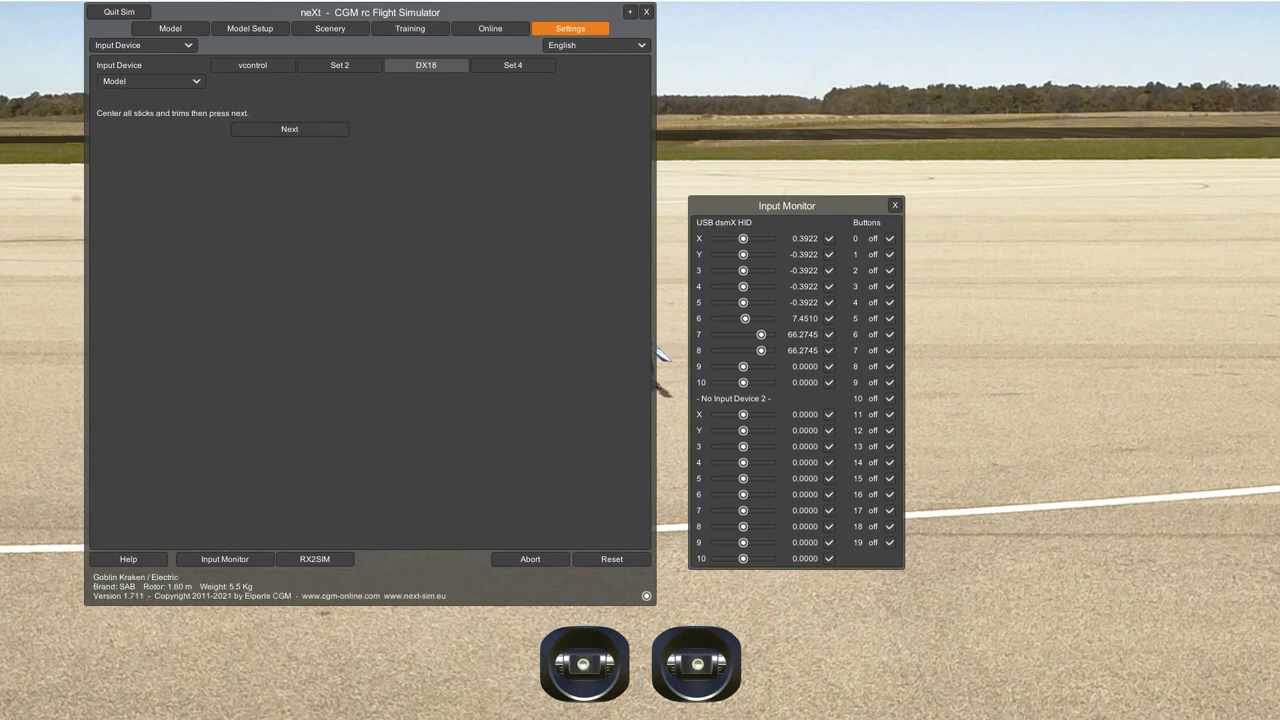
pyautogui.click(289, 129)
pyautogui.click(290, 129)
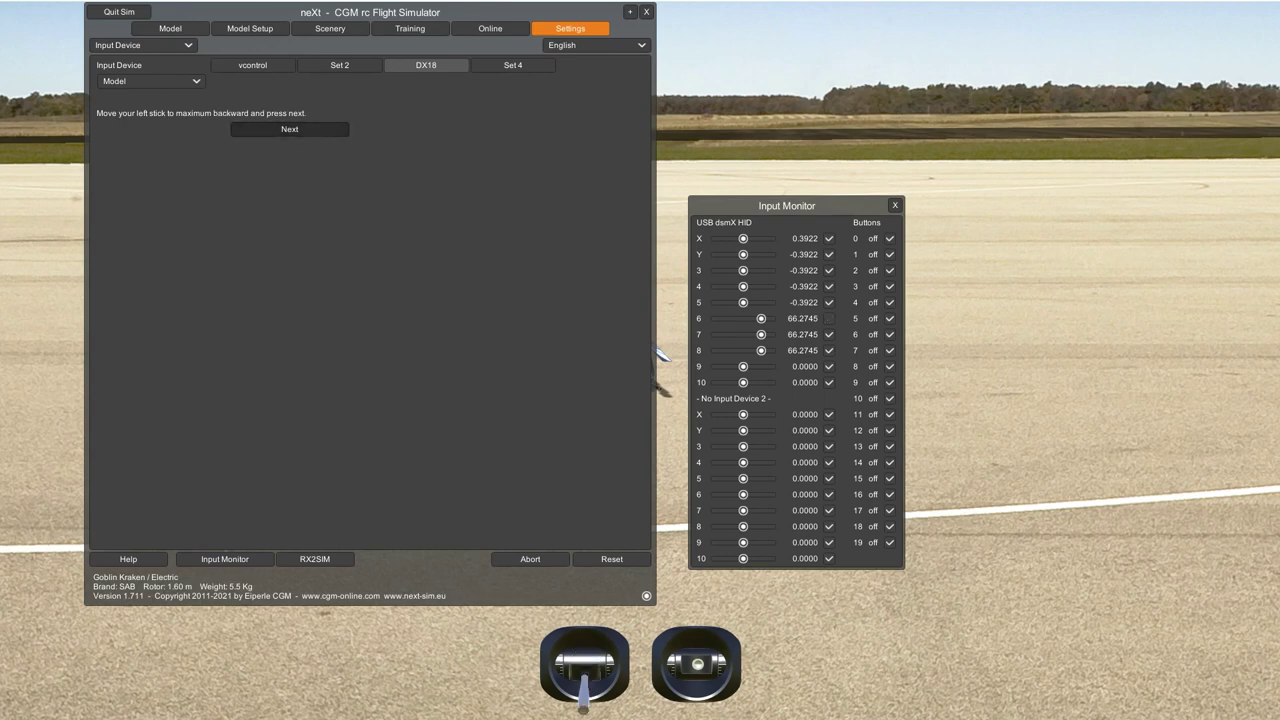
pyautogui.click(290, 129)
pyautogui.click(290, 129)
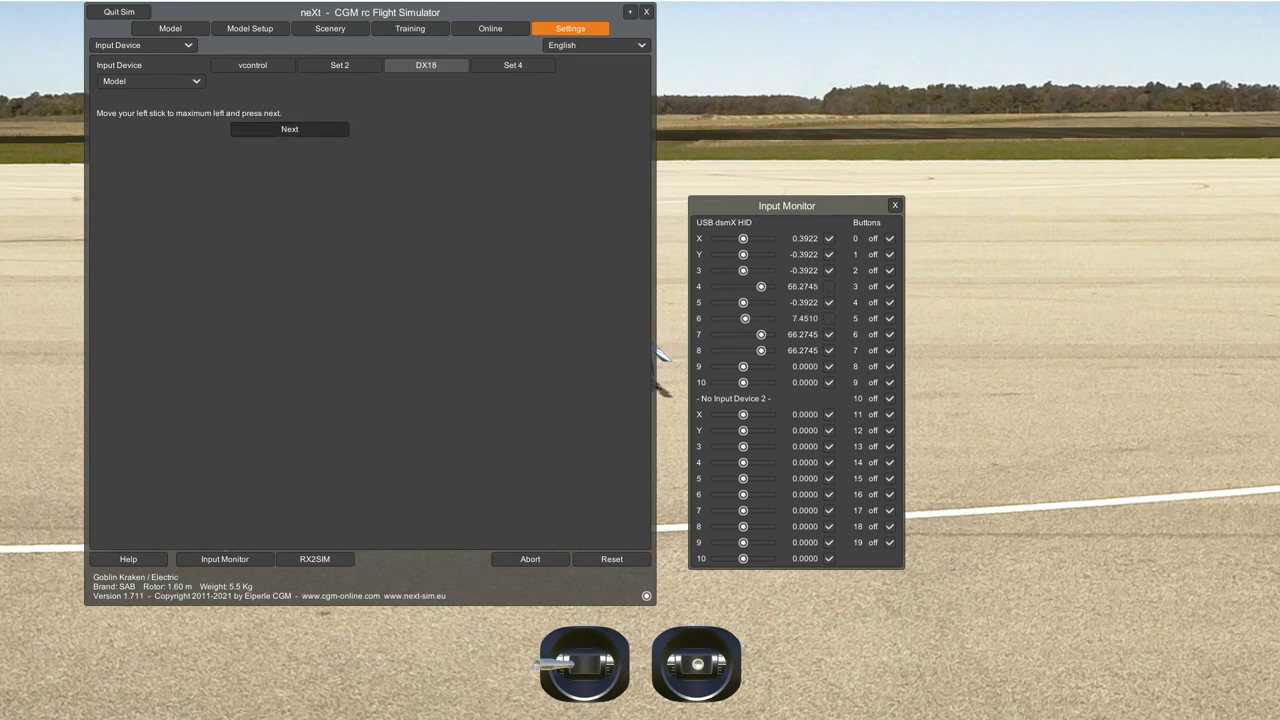
pyautogui.click(290, 129)
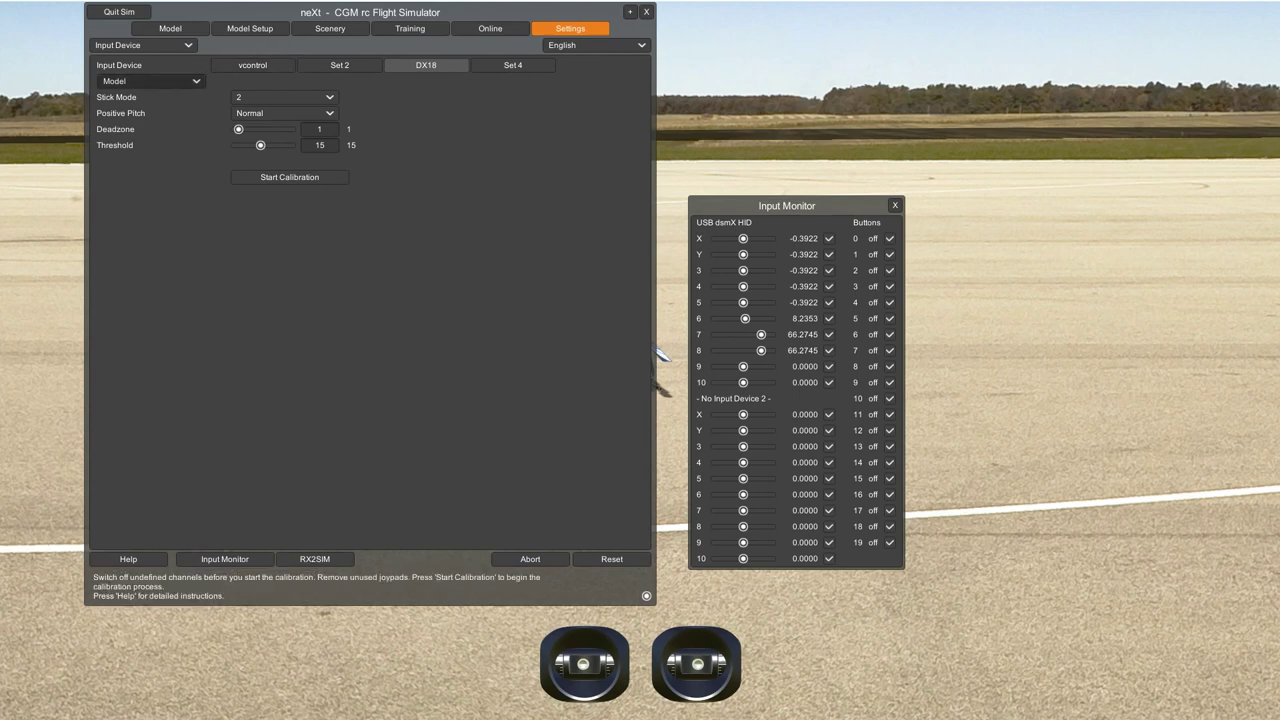
# - Show the DX18 function assignments and check them against the flight conditions in the model's setup
pyautogui.click(150, 81)
pyautogui.click(127, 111)
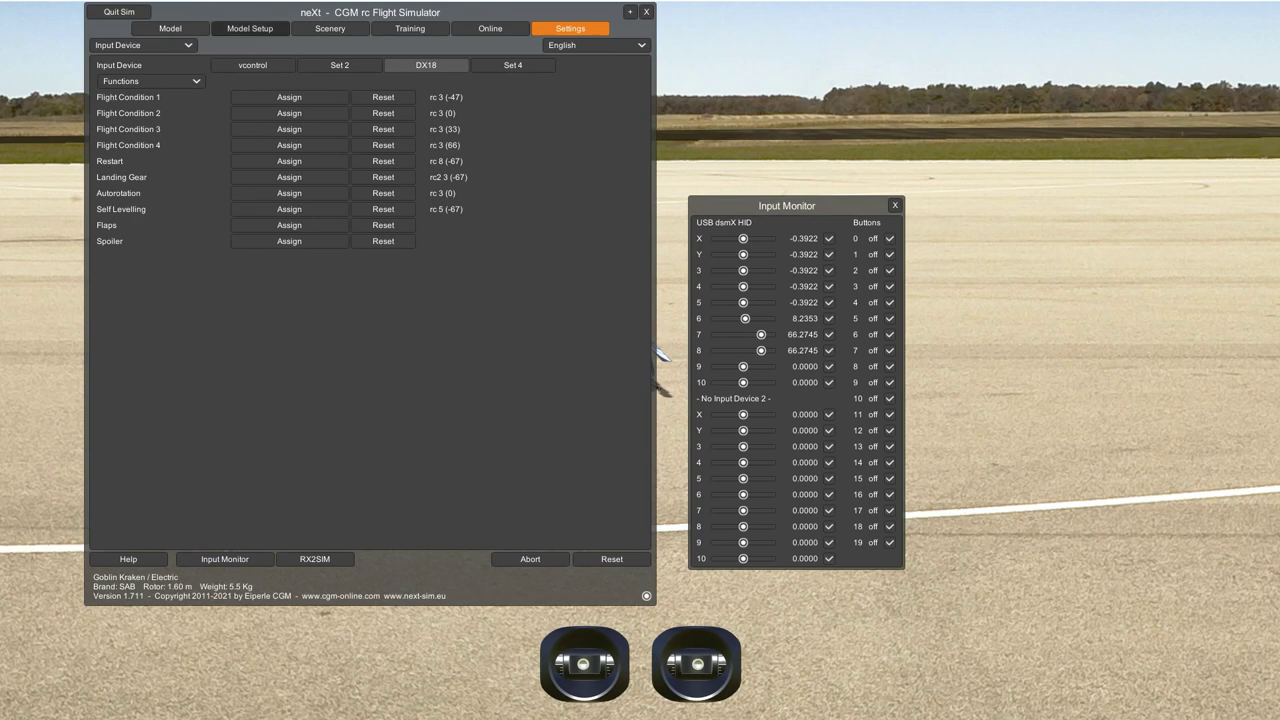
pyautogui.click(250, 28)
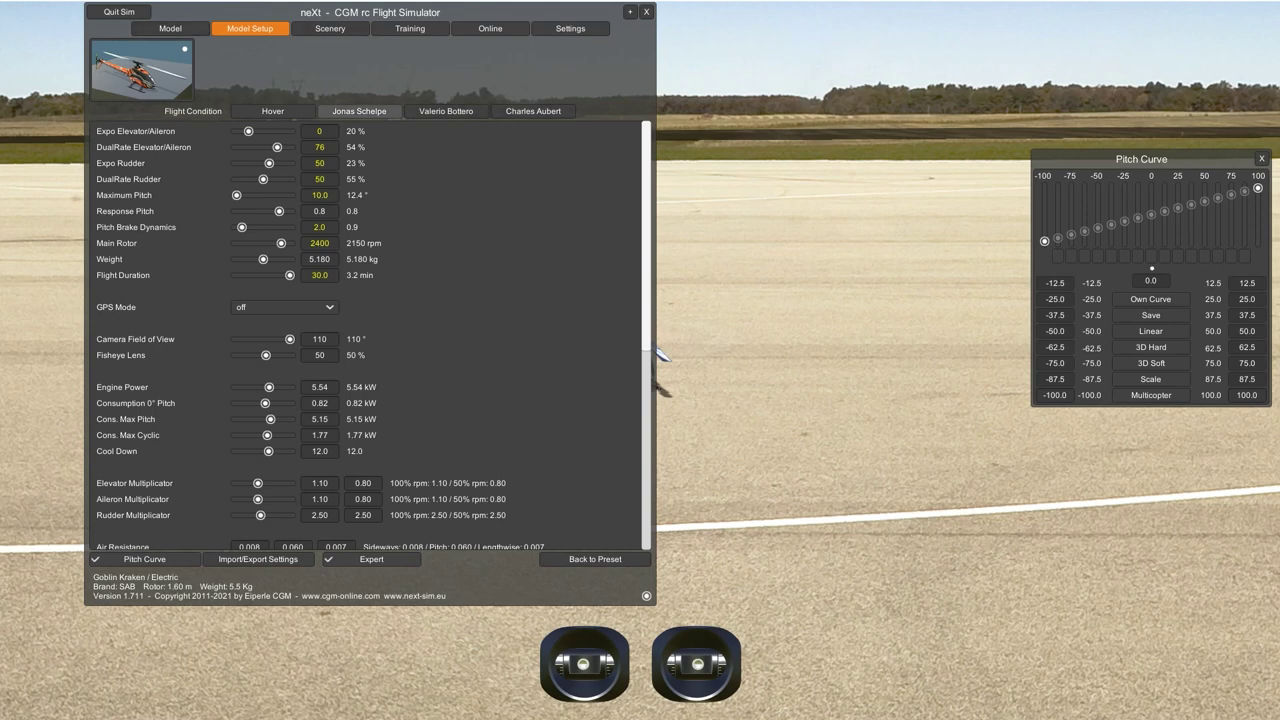
pyautogui.click(570, 28)
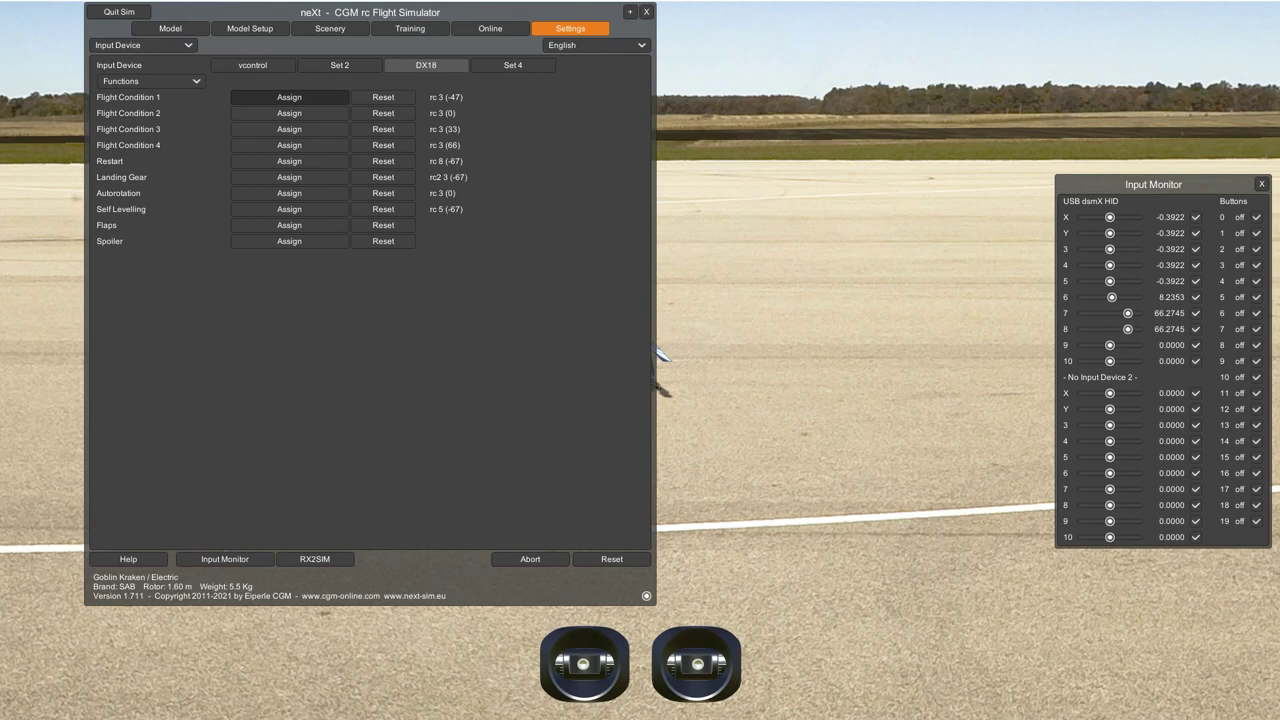
# - Assign the channel 3 switch to Flight Conditions 1, 2 and 3, using positions -47, 0 and 33
pyautogui.click(289, 97)
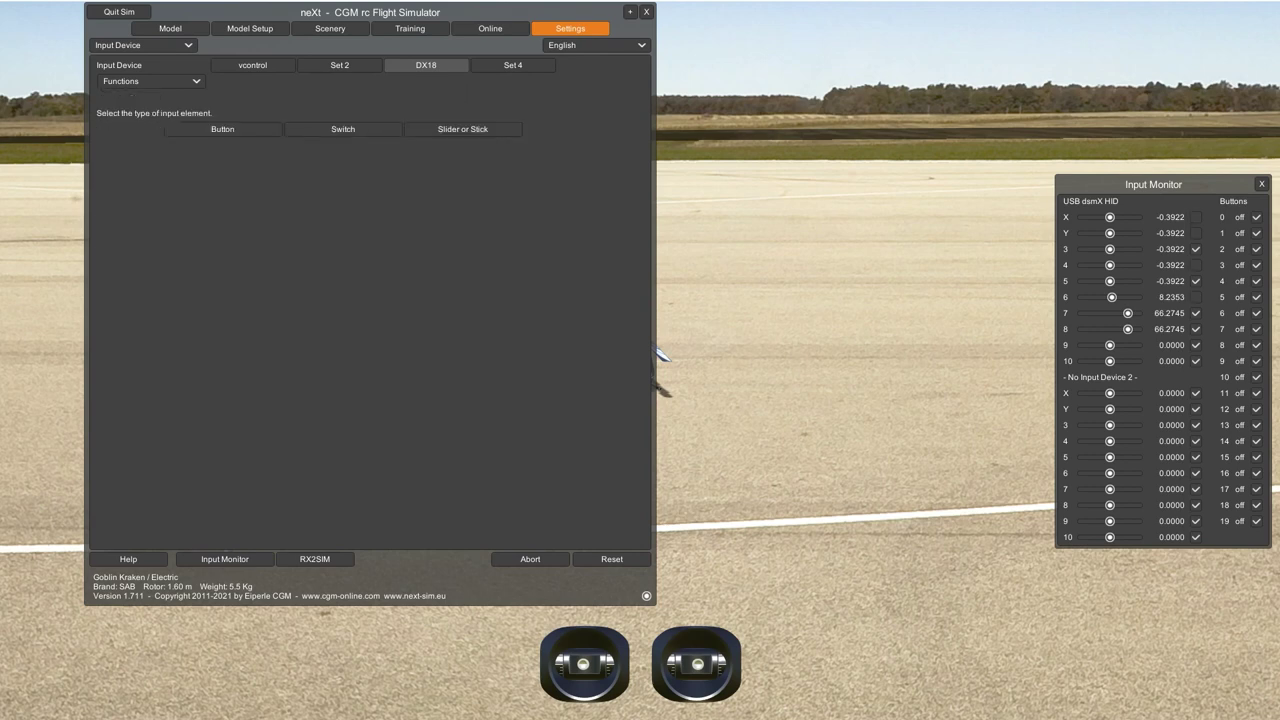
pyautogui.click(343, 129)
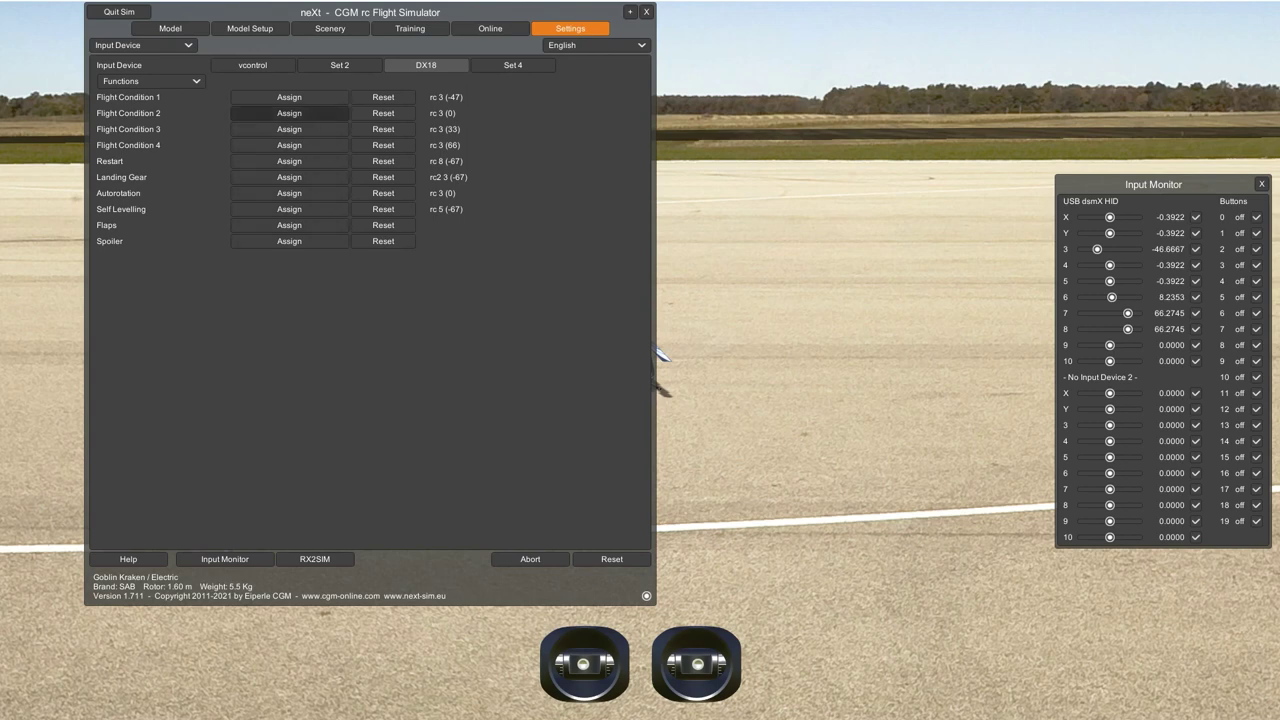
pyautogui.click(289, 113)
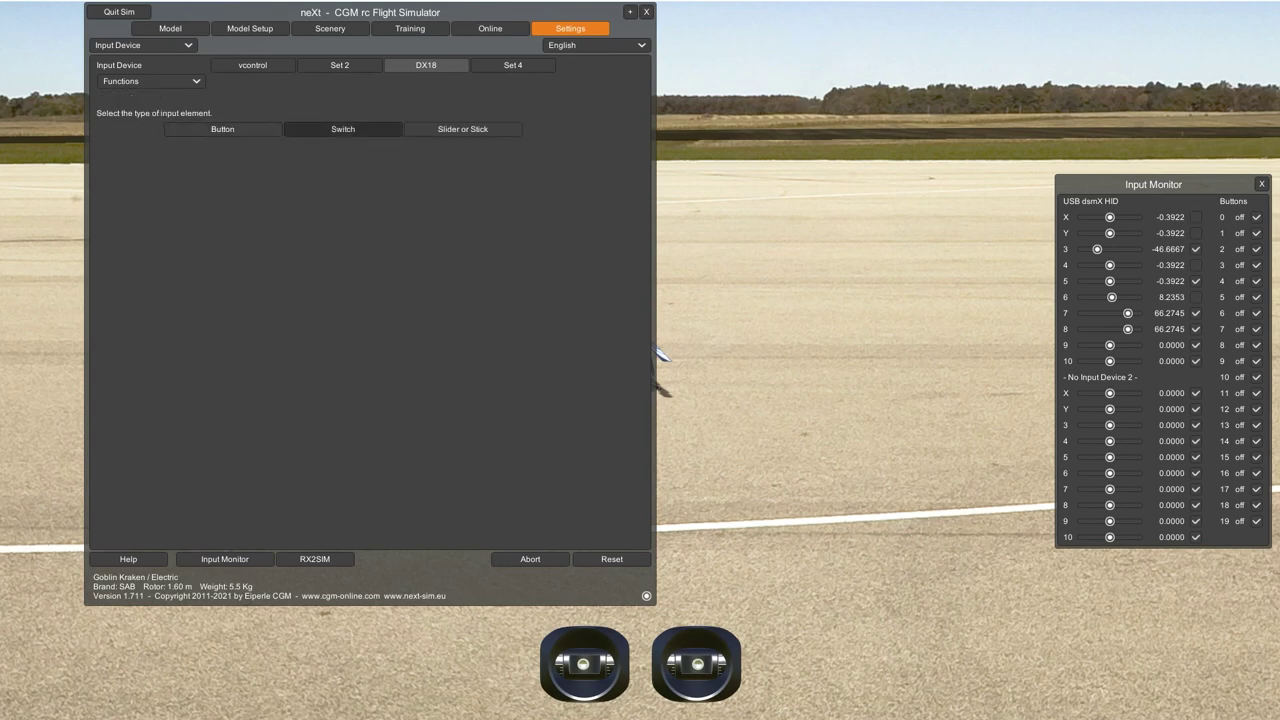
pyautogui.click(343, 129)
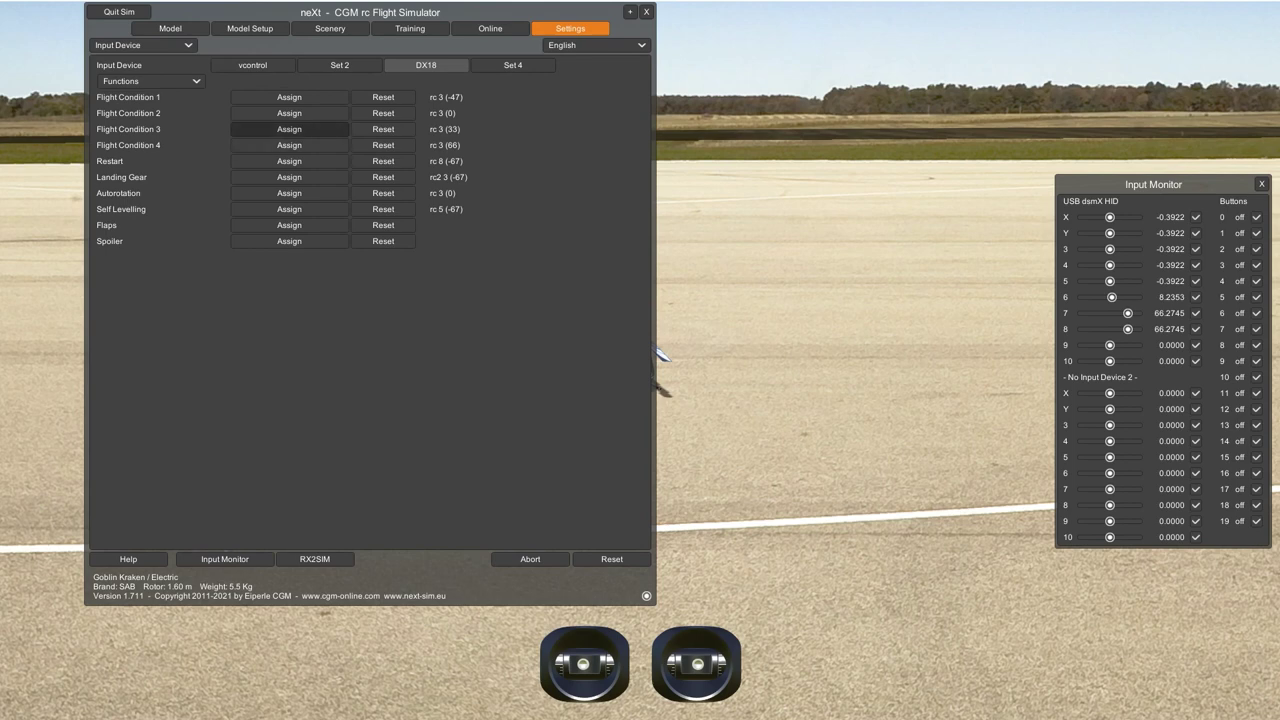
pyautogui.click(289, 129)
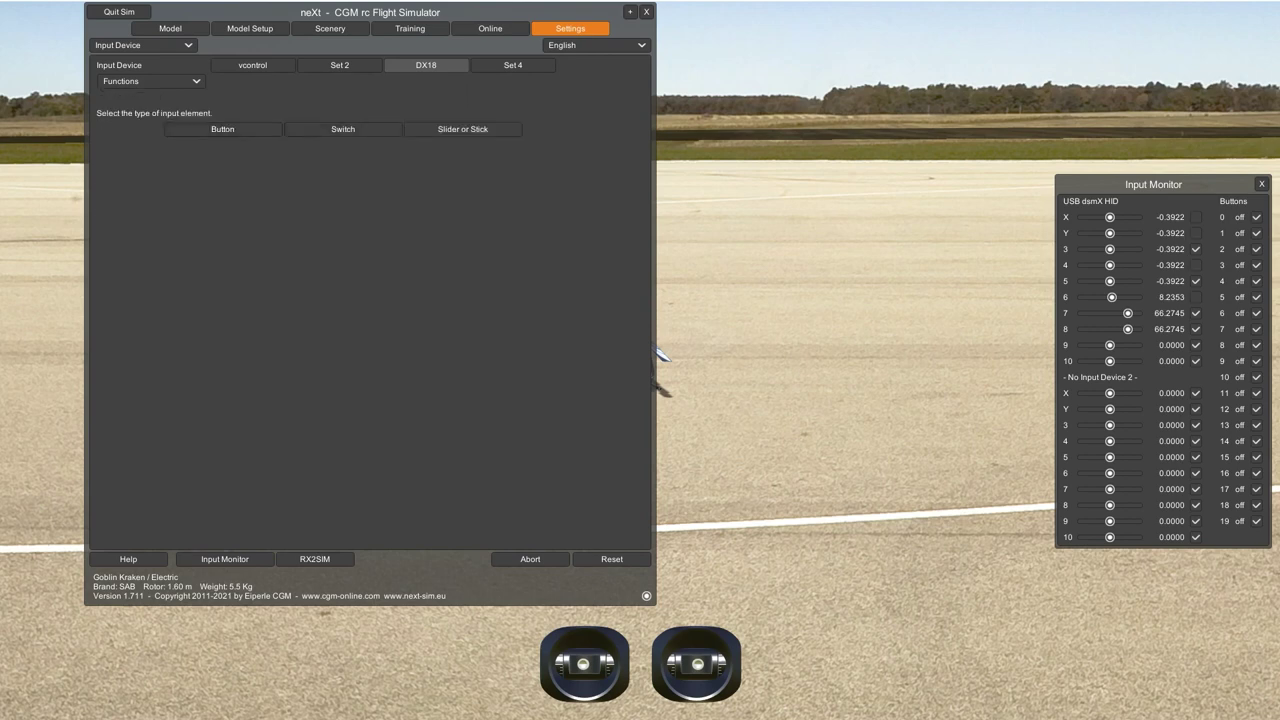
pyautogui.click(343, 129)
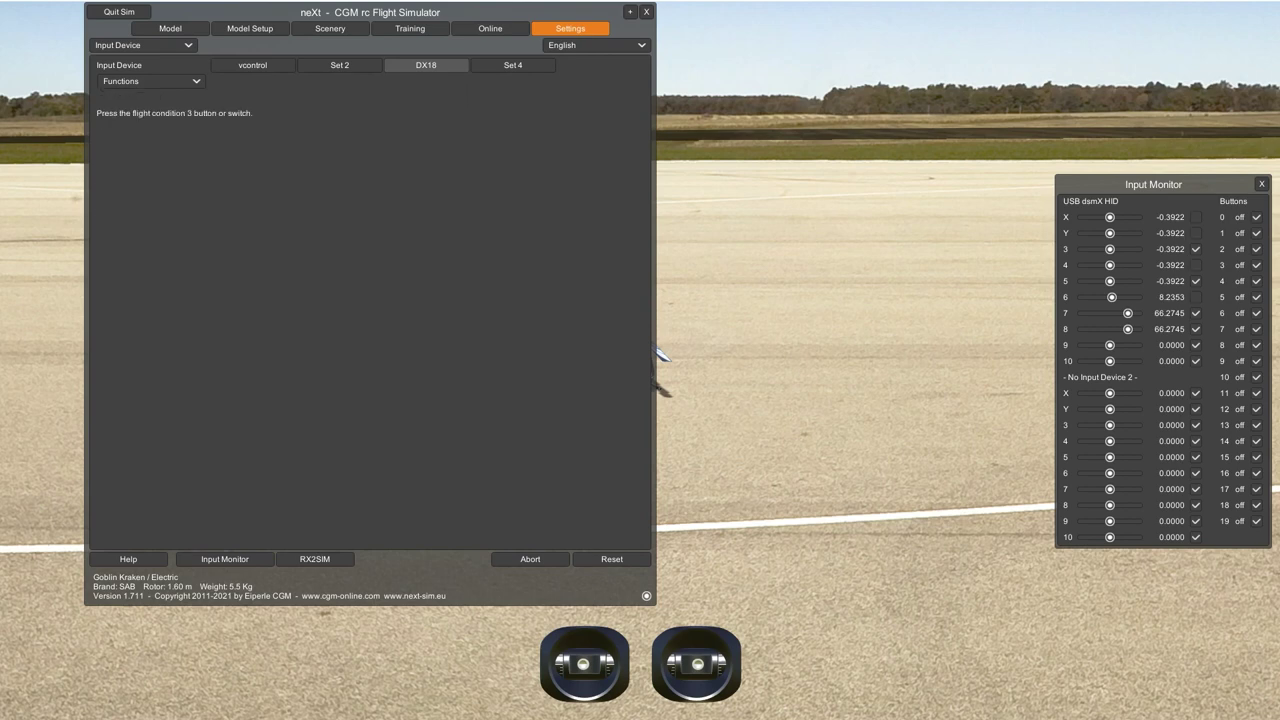
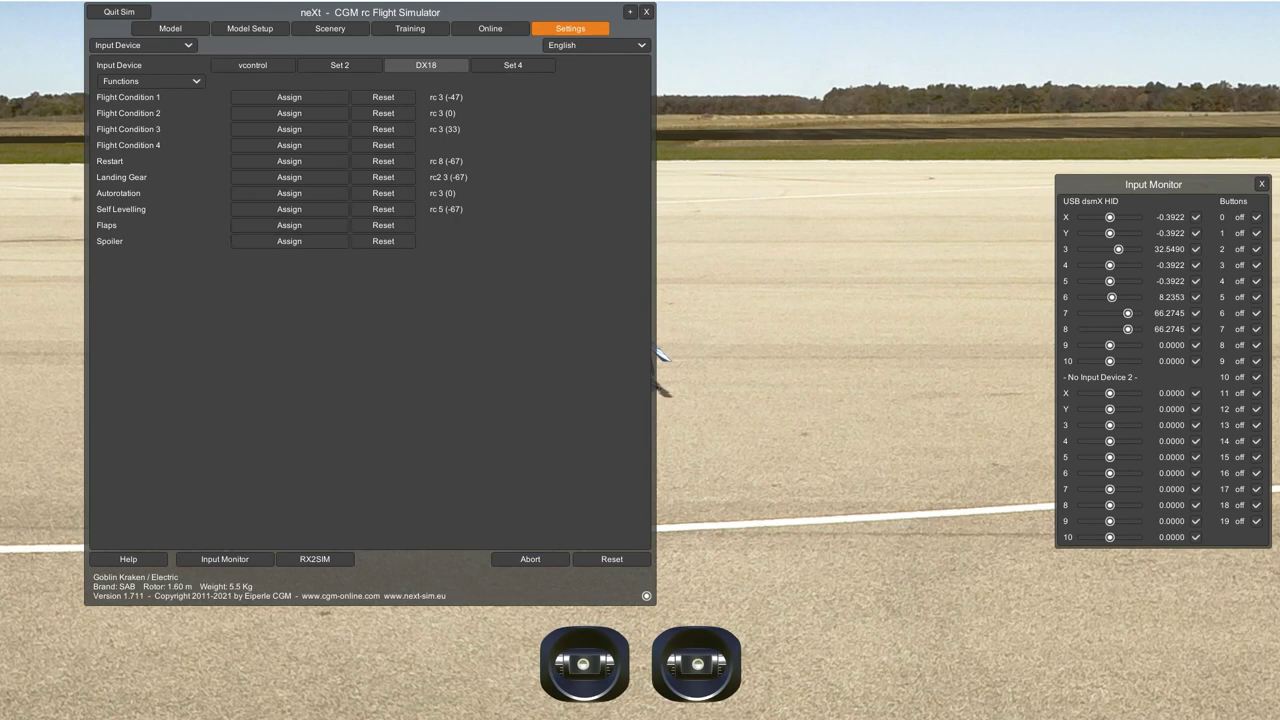
# - Clear the Flight Condition 4 and Landing Gear assignments, and assign switches to Autorotation (rc 3 at -67) and Self Levelling (rc 5 at -67)
pyautogui.click(383, 177)
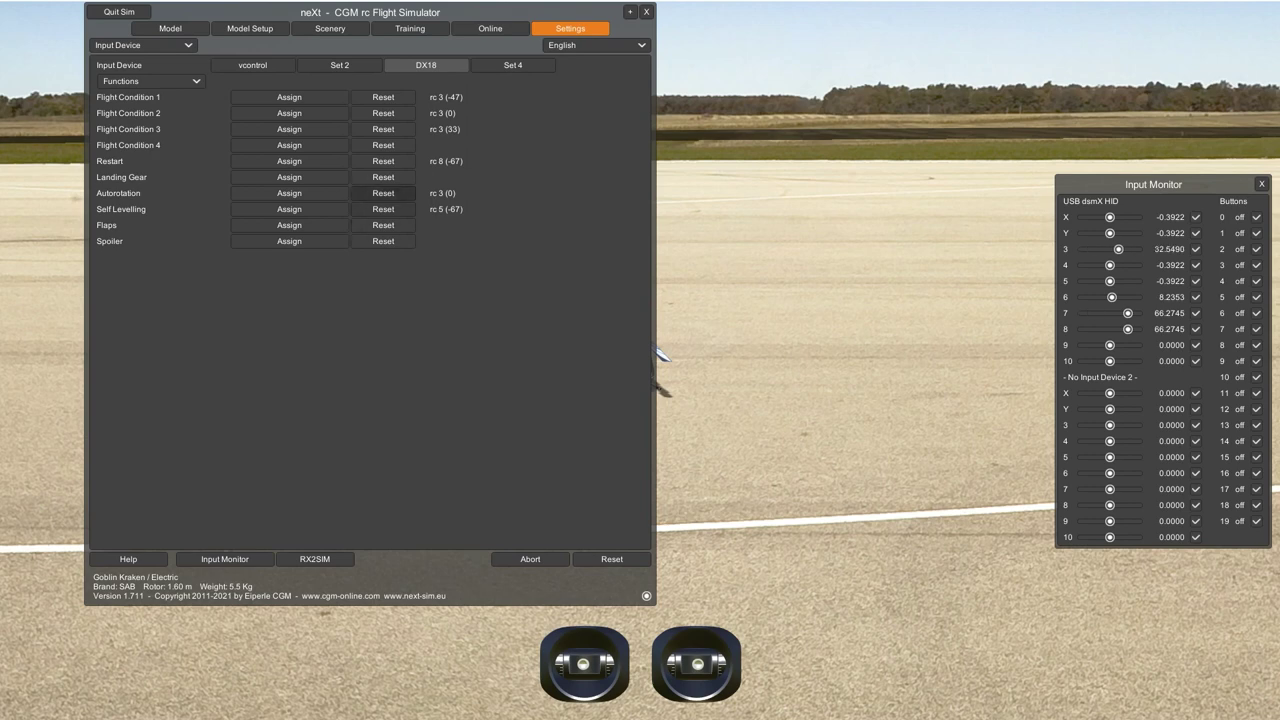
pyautogui.click(289, 193)
pyautogui.click(343, 129)
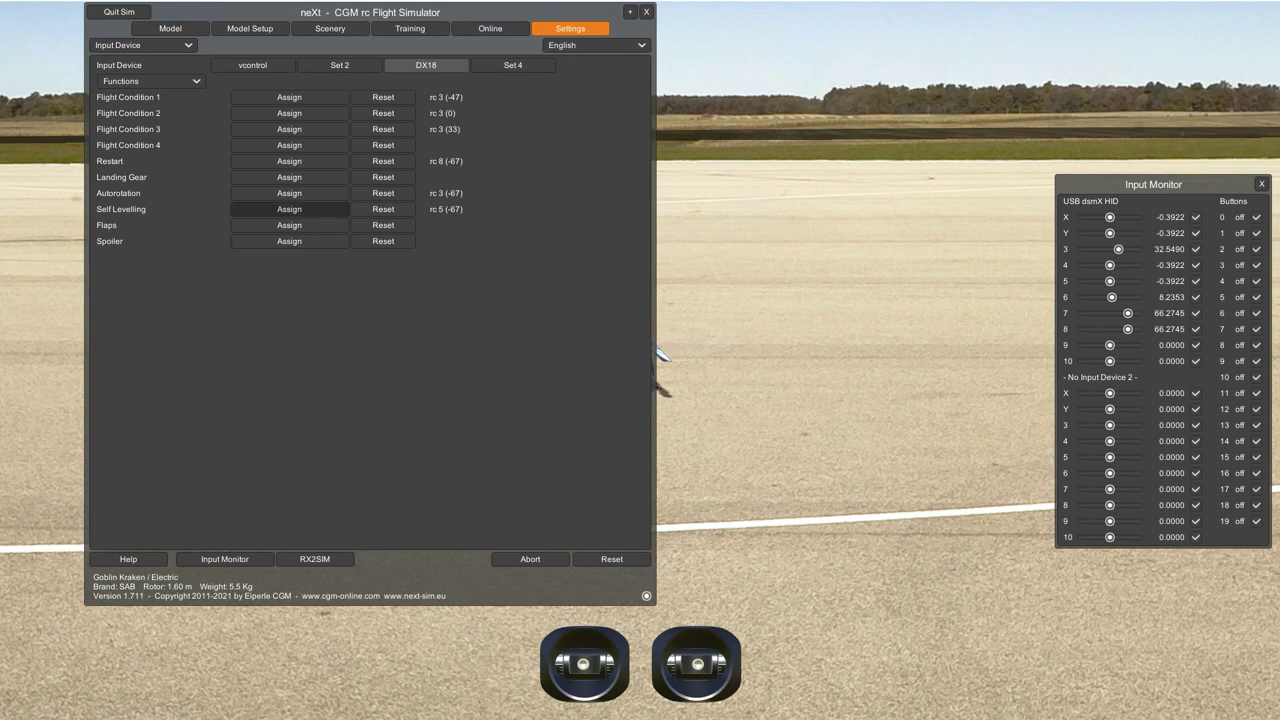
pyautogui.click(289, 209)
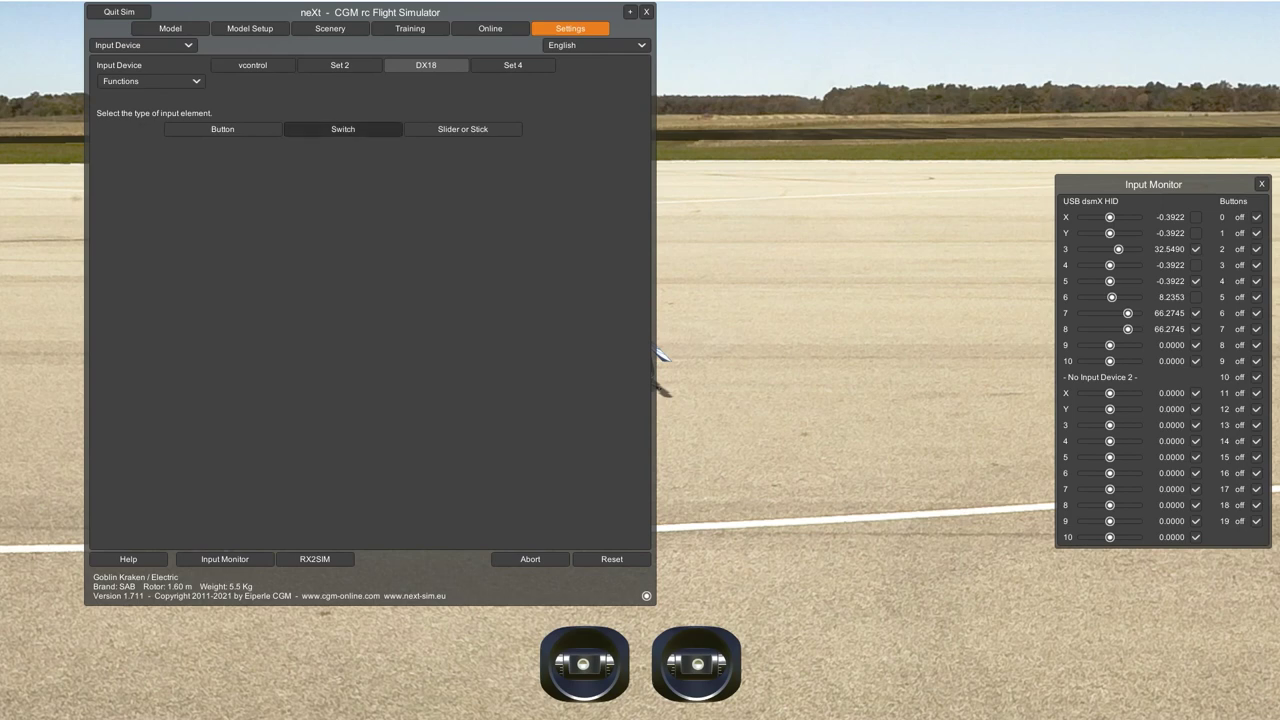
pyautogui.click(343, 129)
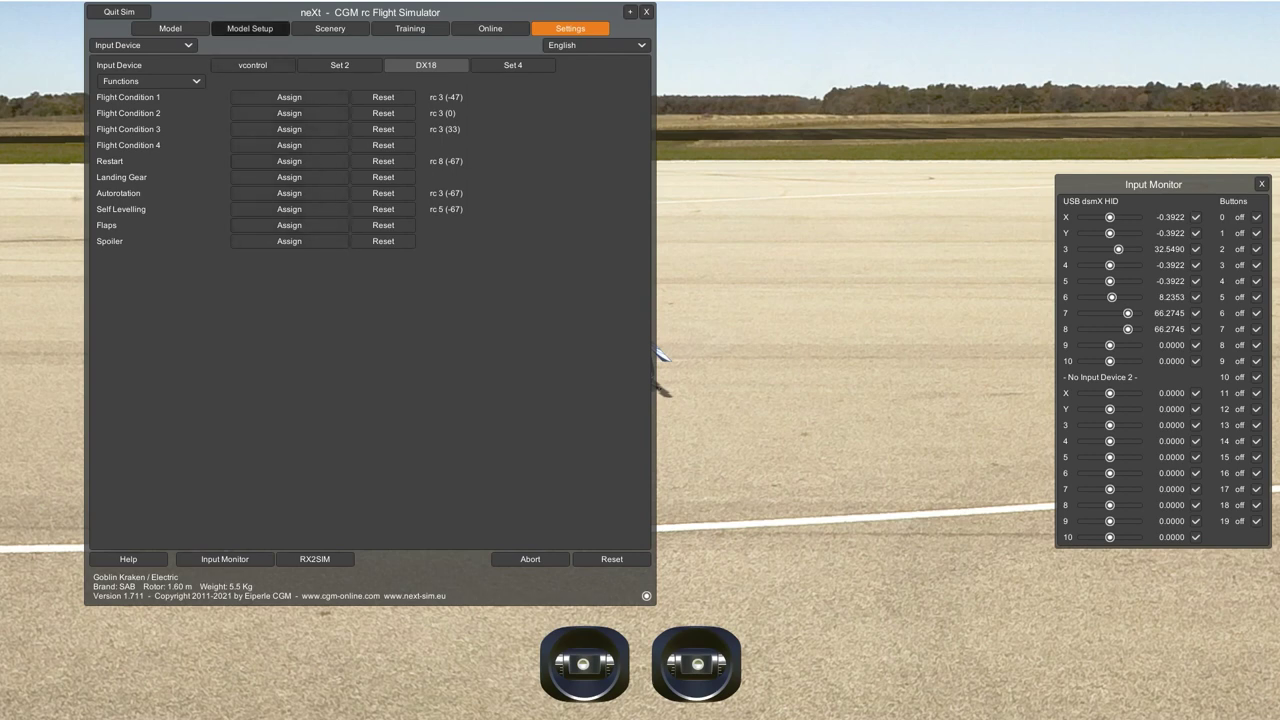
# - Try the assigned flight condition switch in the running simulator and recheck the function assignments
pyautogui.click(250, 28)
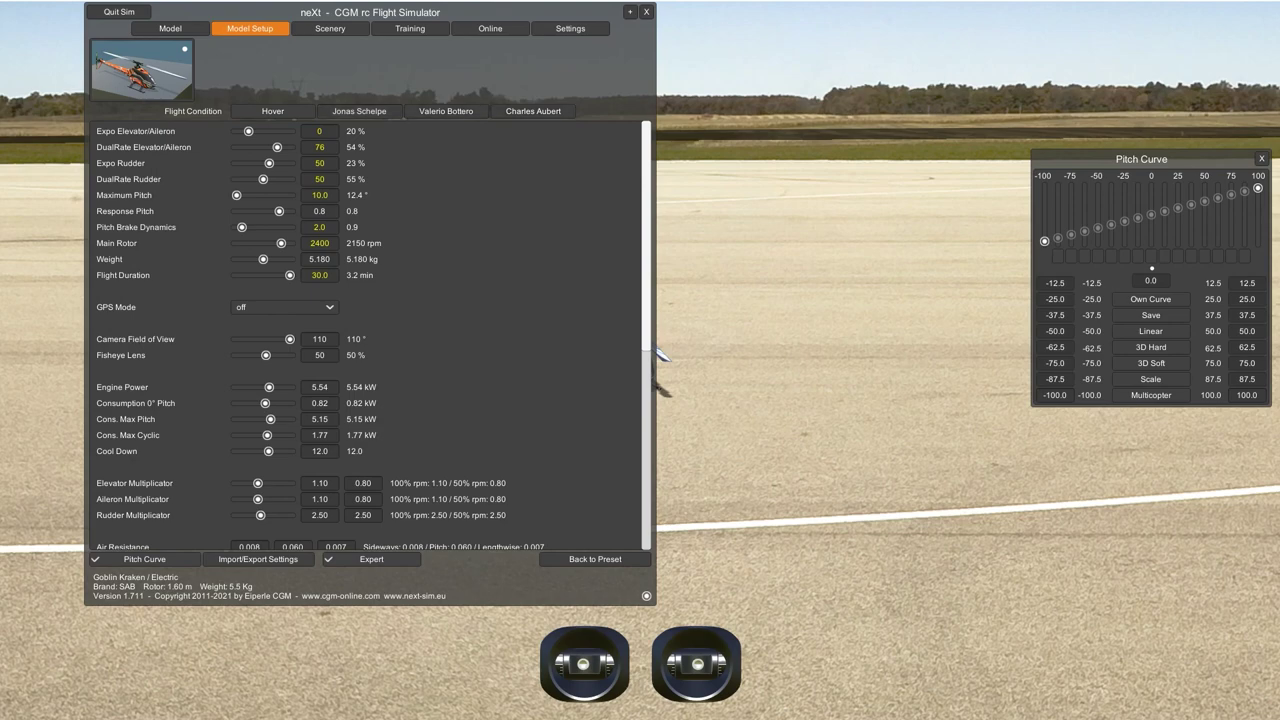
pyautogui.moveTo(470, 12); pyautogui.dragTo(643, 44)
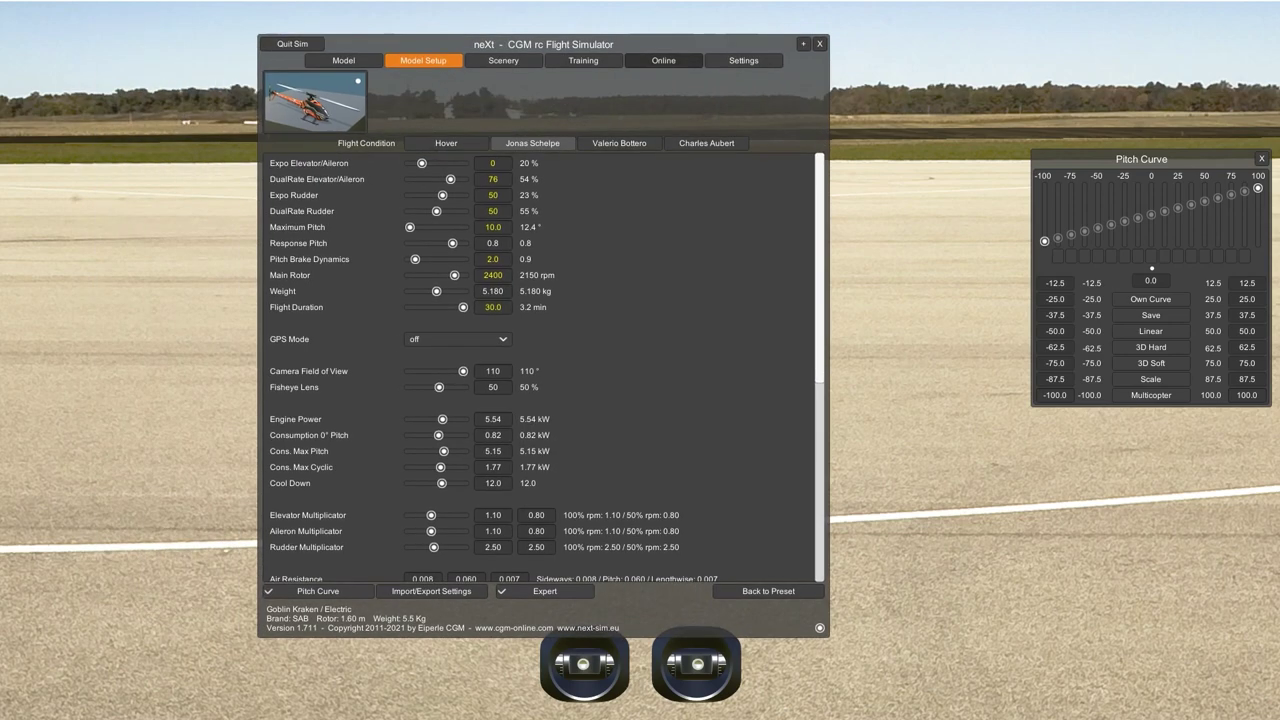
pyautogui.press('Escape')
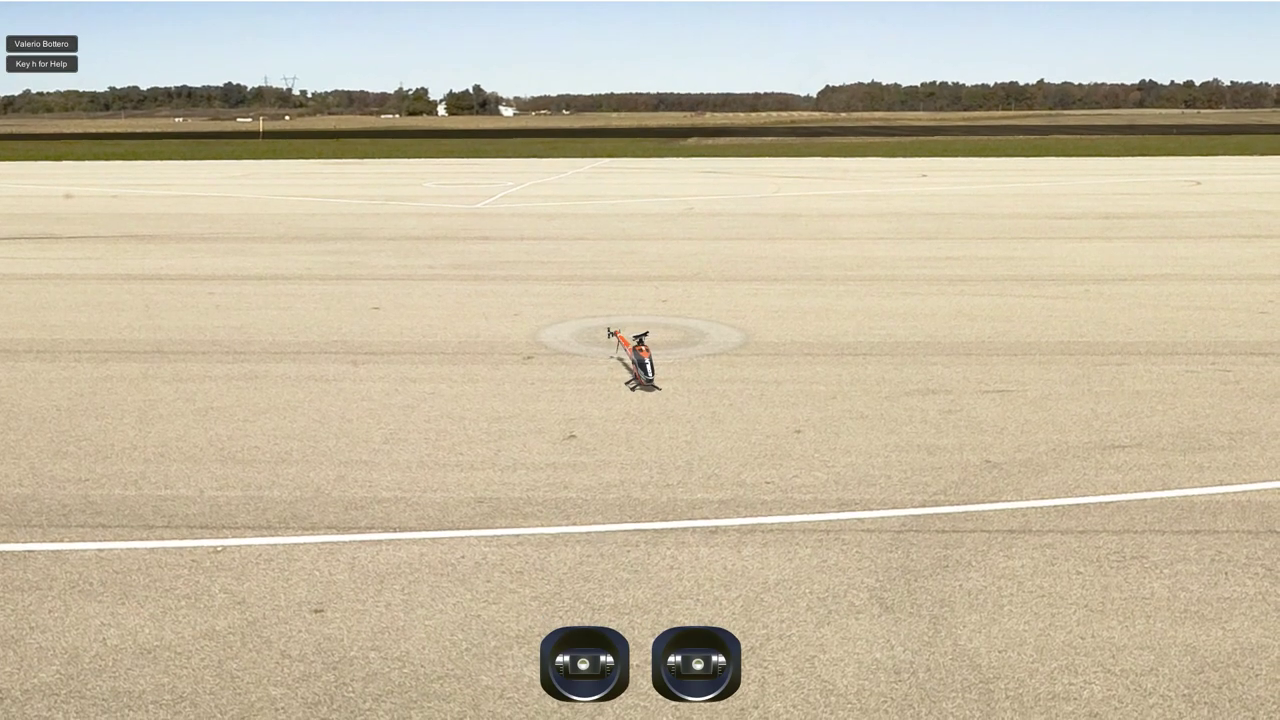
pyautogui.press('Escape')
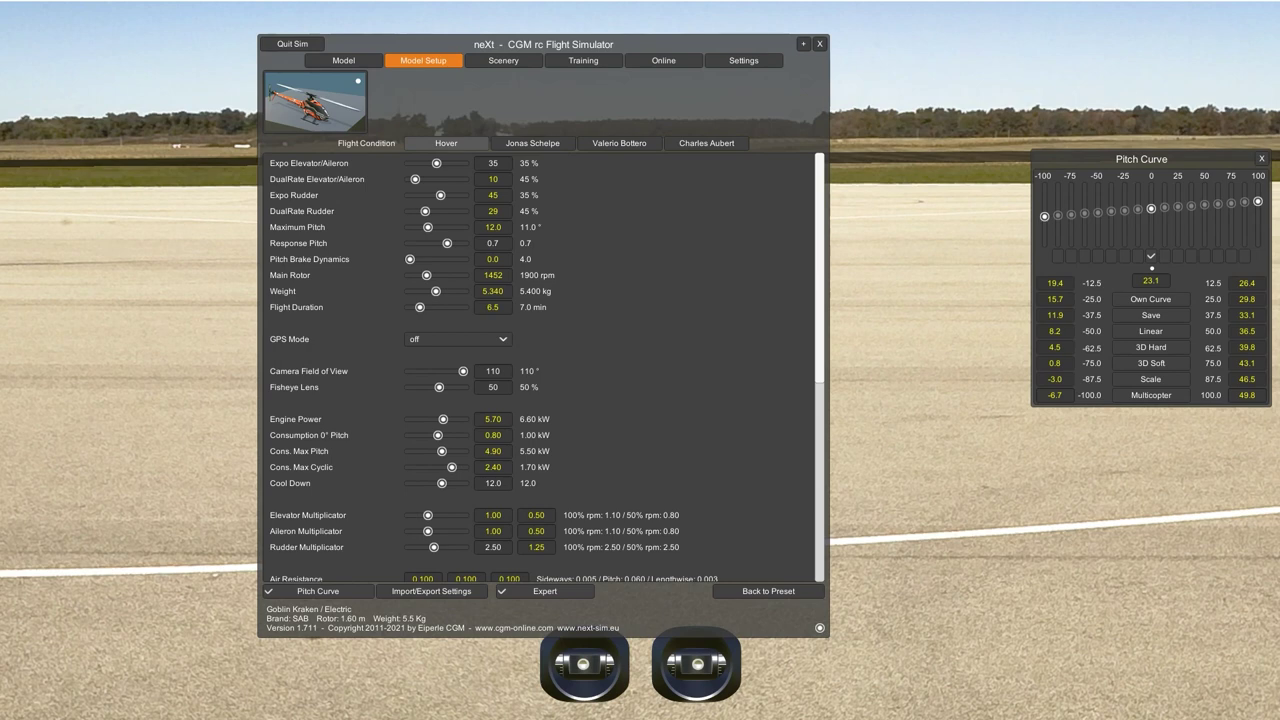
pyautogui.click(743, 60)
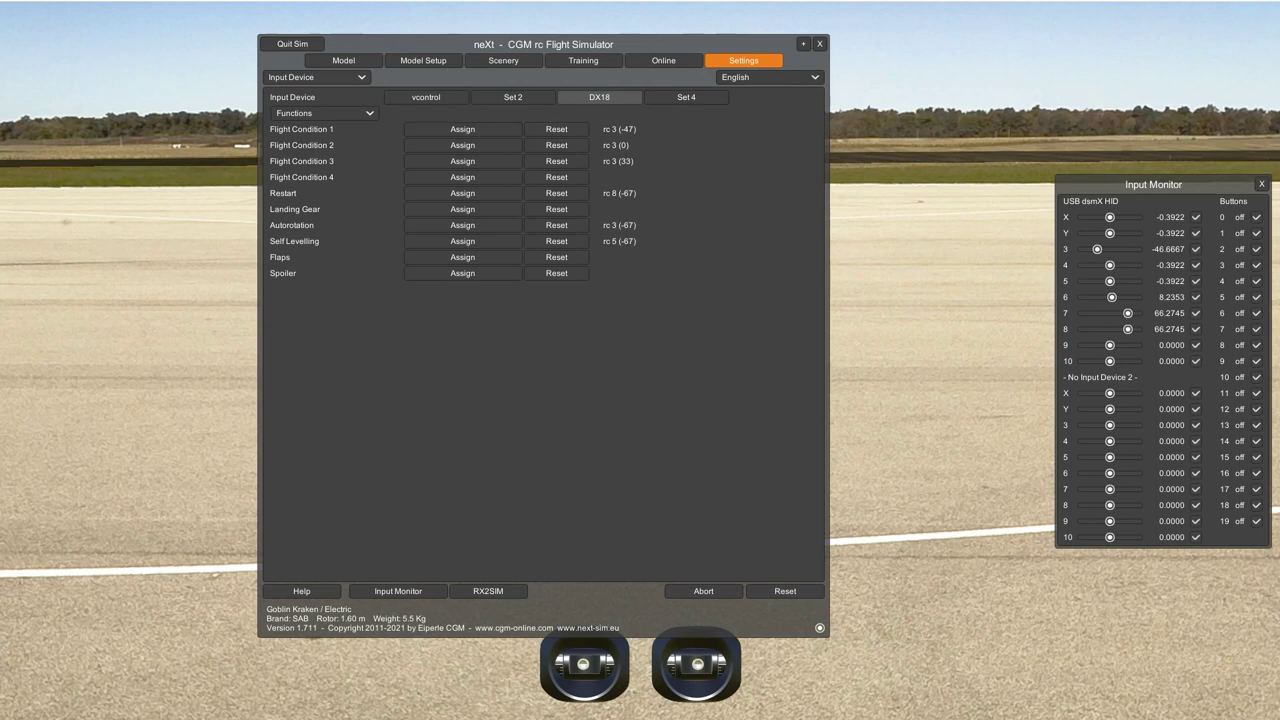
# - Compare the model's parameters and pitch curves across the Hover condition and the three pilot-named flight conditions
pyautogui.click(423, 60)
pyautogui.click(446, 143)
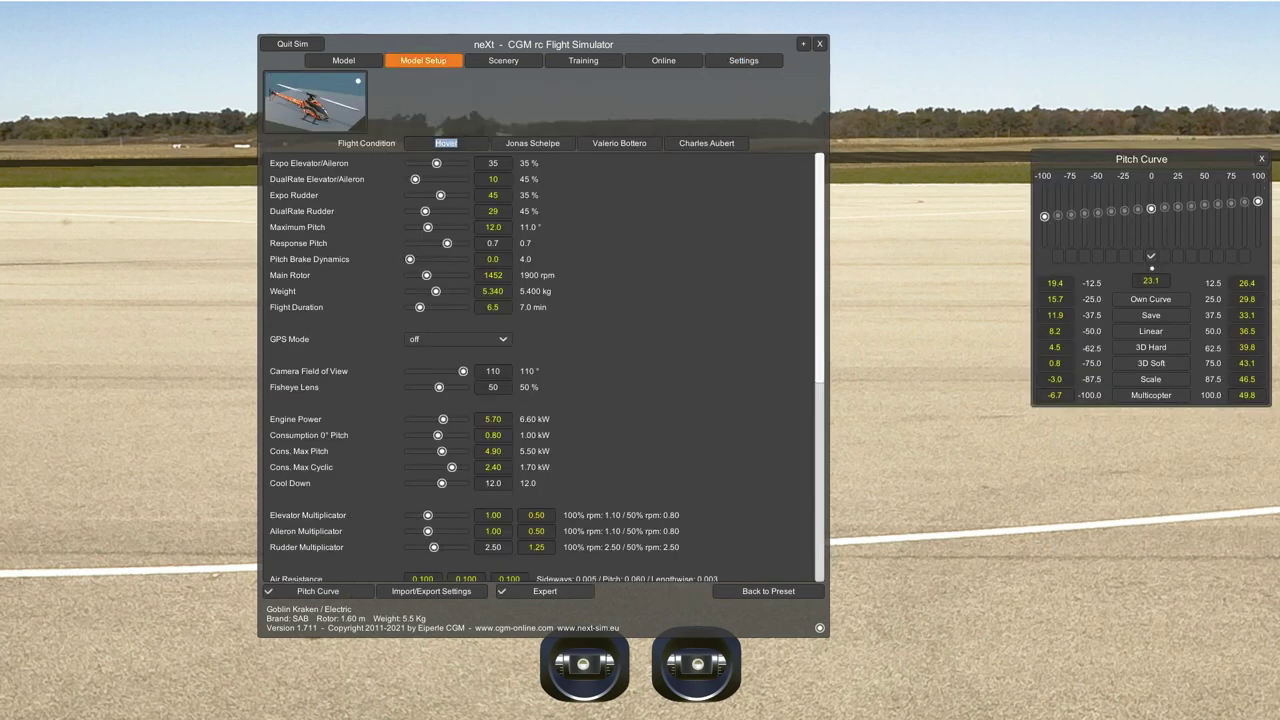
pyautogui.click(532, 143)
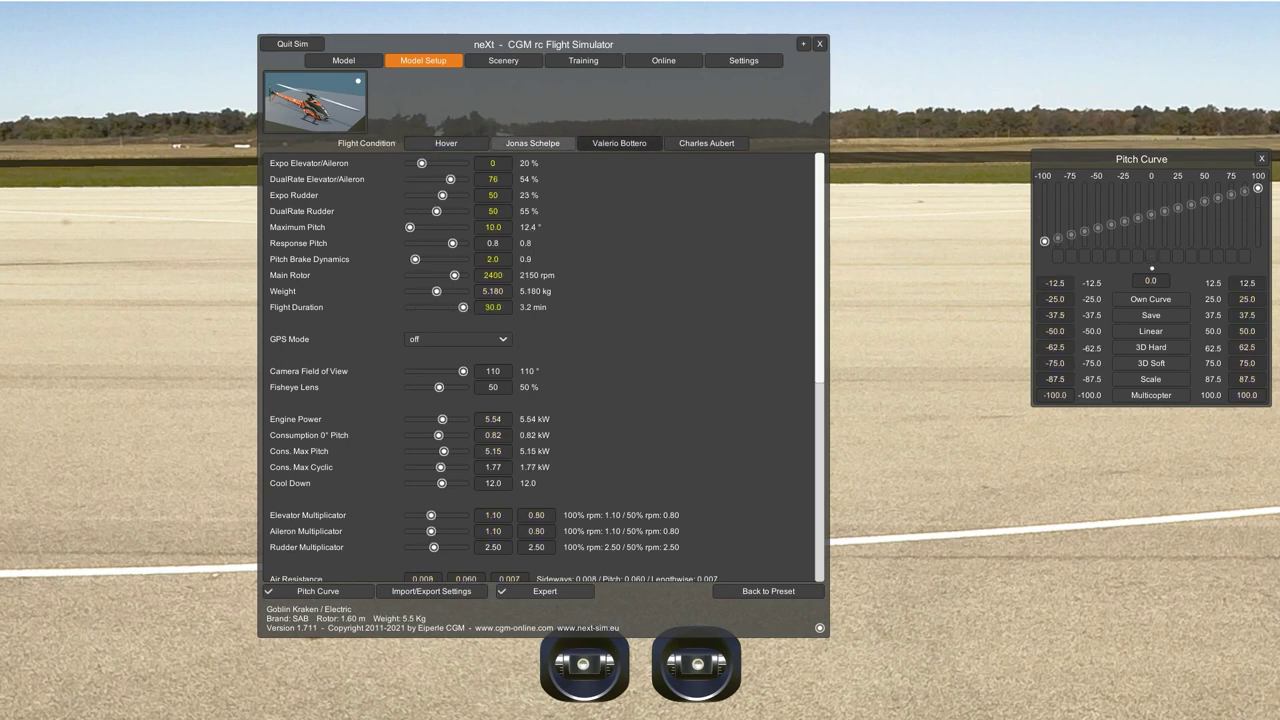
pyautogui.click(619, 143)
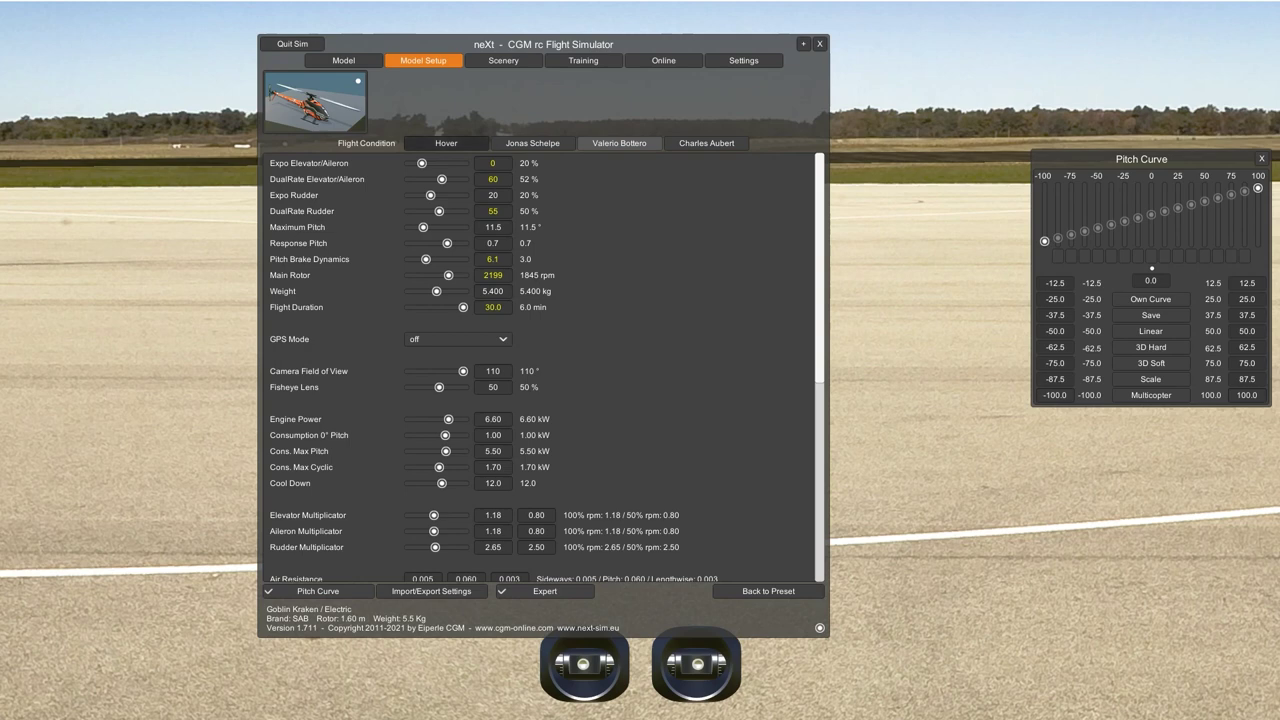
pyautogui.click(446, 143)
pyautogui.click(532, 143)
pyautogui.click(619, 143)
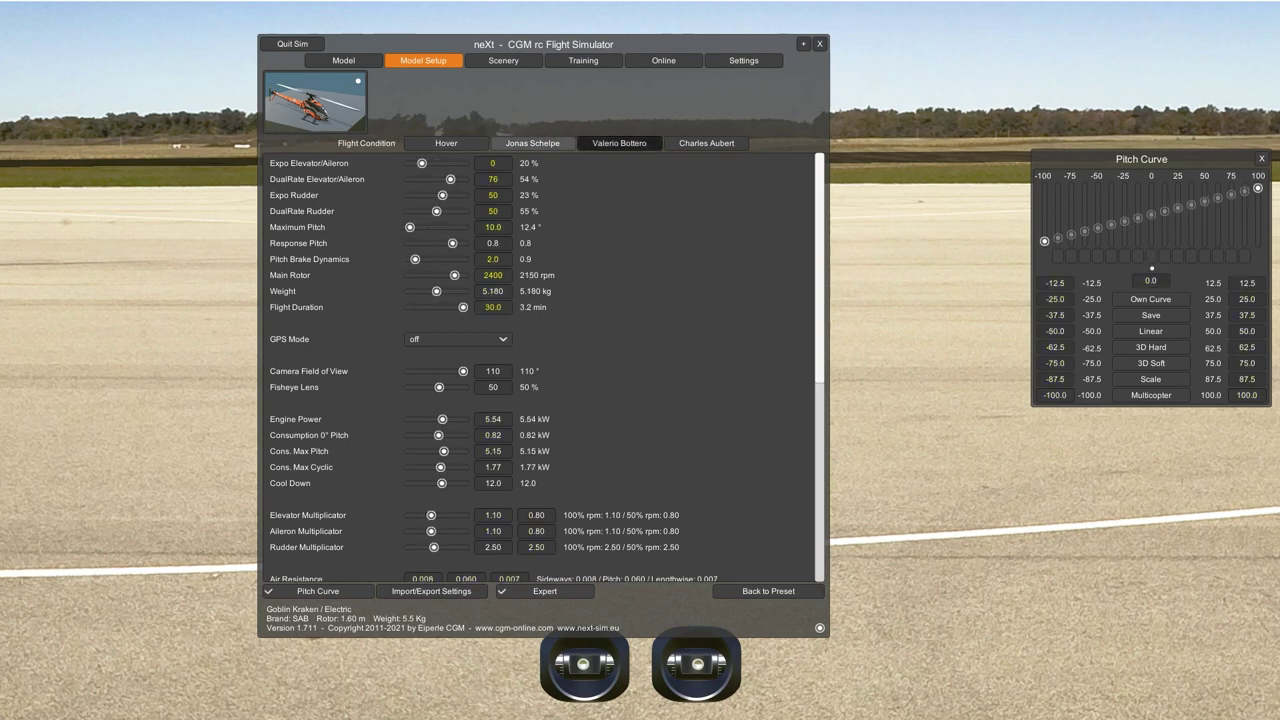
pyautogui.click(619, 143)
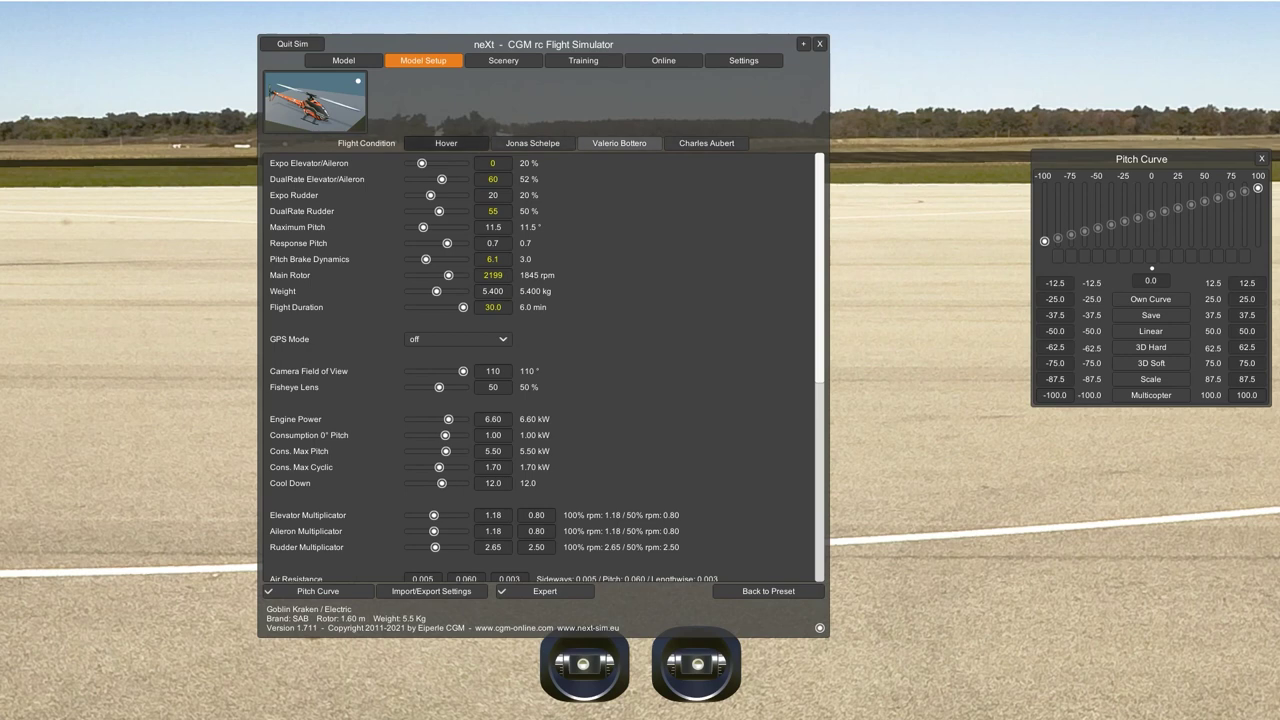
pyautogui.click(619, 143)
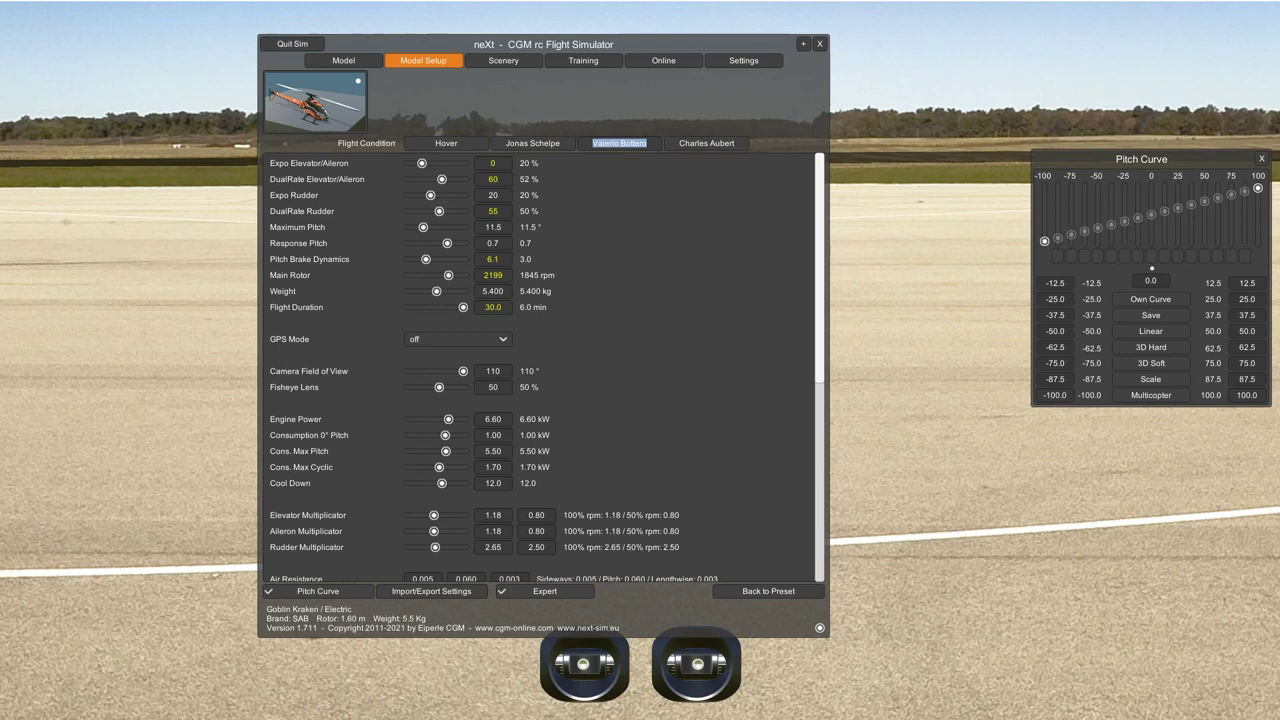
pyautogui.click(532, 143)
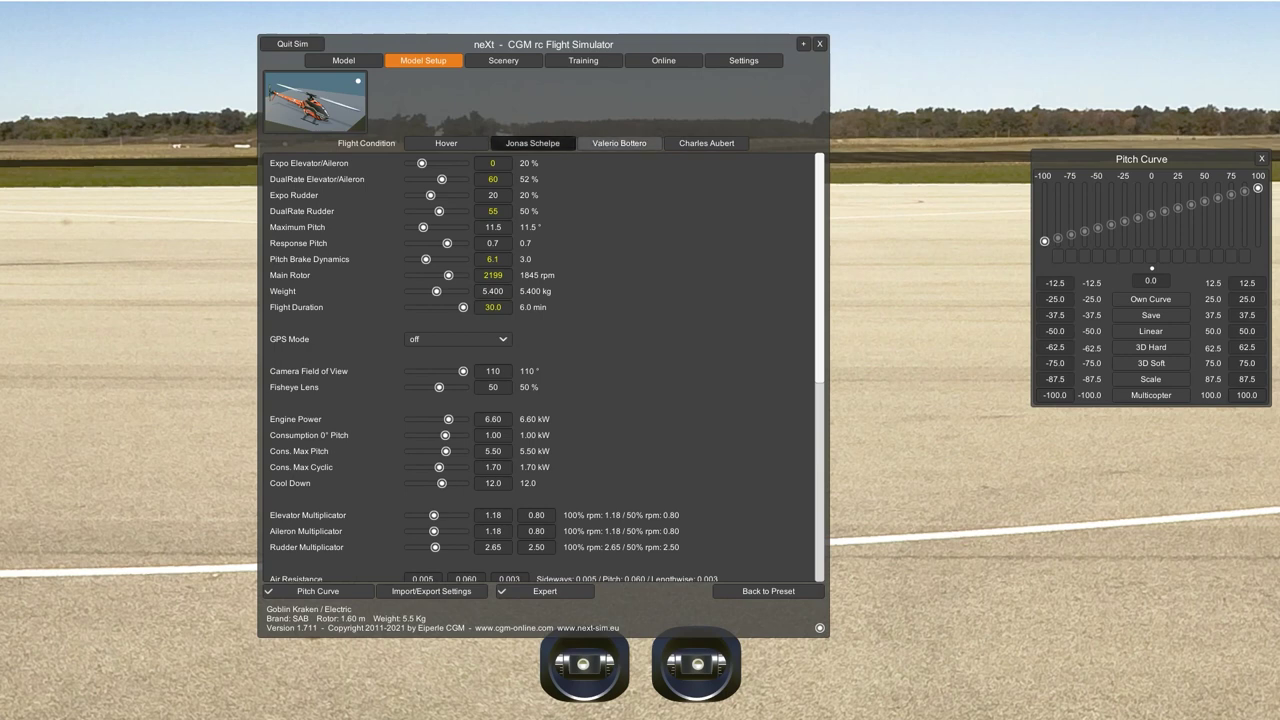
pyautogui.click(446, 143)
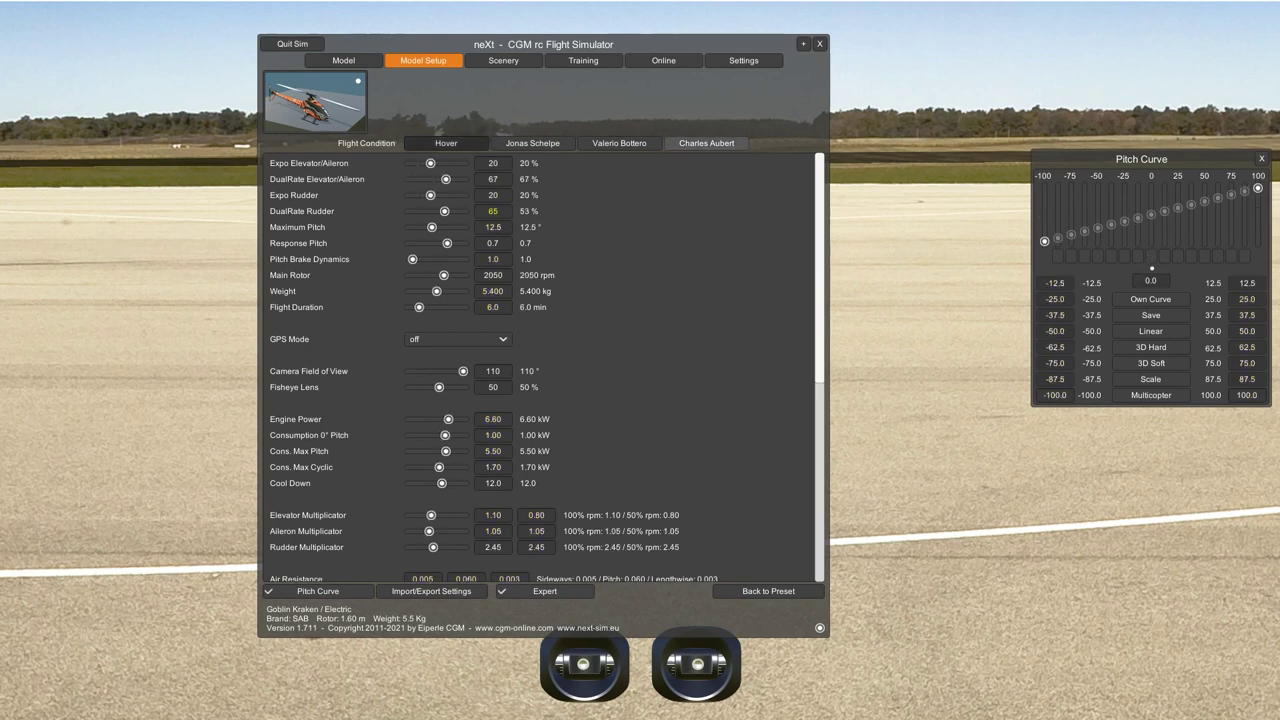
pyautogui.click(706, 143)
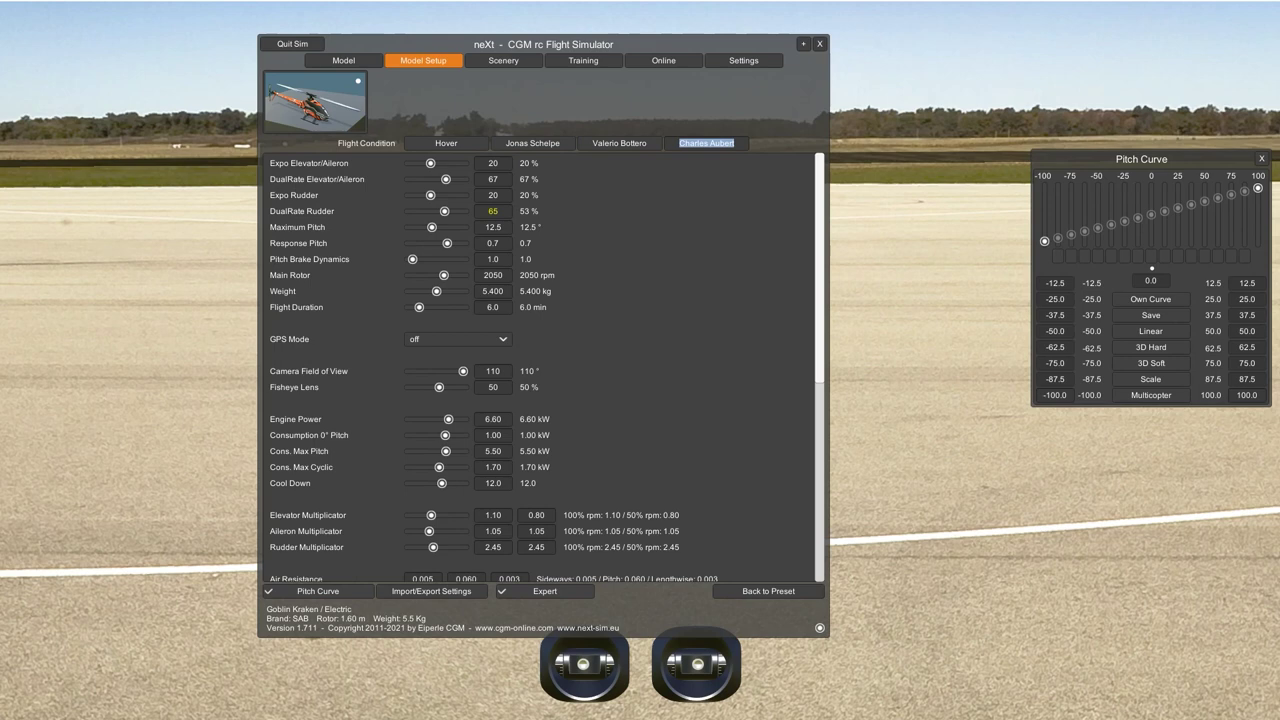
pyautogui.scroll(-3, 543, 367)
pyautogui.scroll(3, 543, 367)
# - Set the DualRate Rudder of the fourth flight condition to 53
pyautogui.click(708, 143)
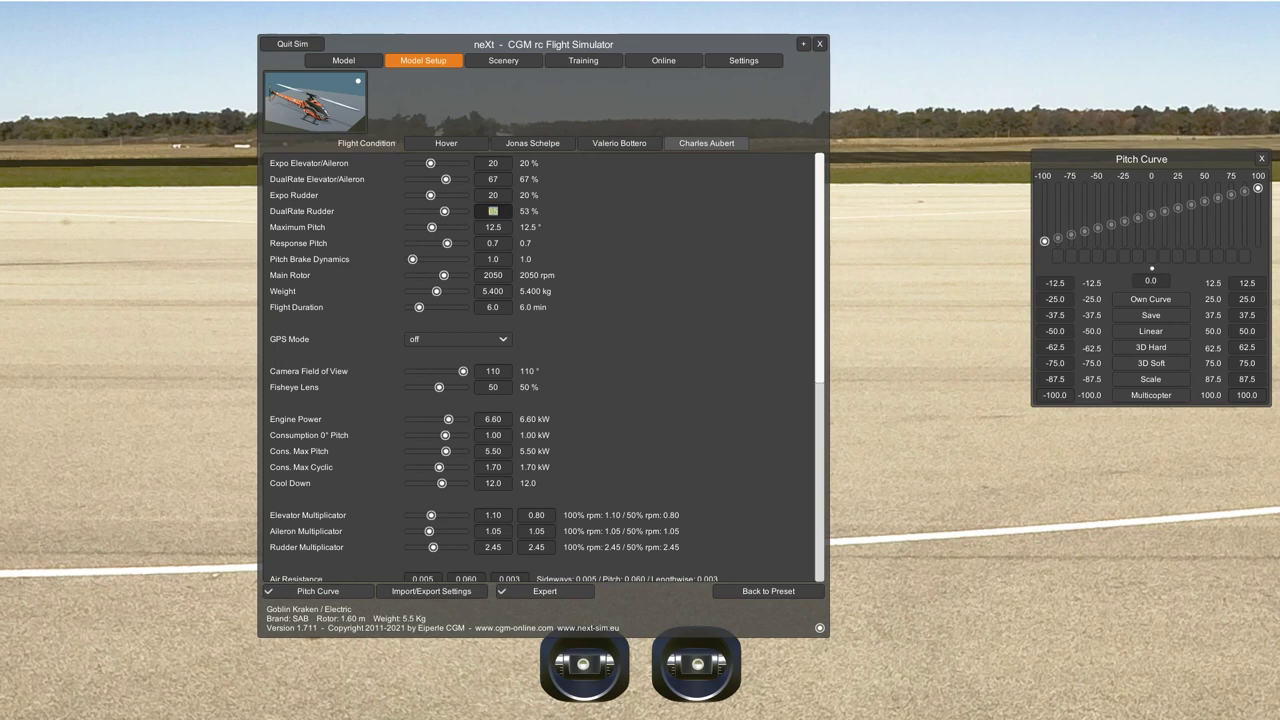
pyautogui.press('Return')
pyautogui.scroll(-3, 545, 367)
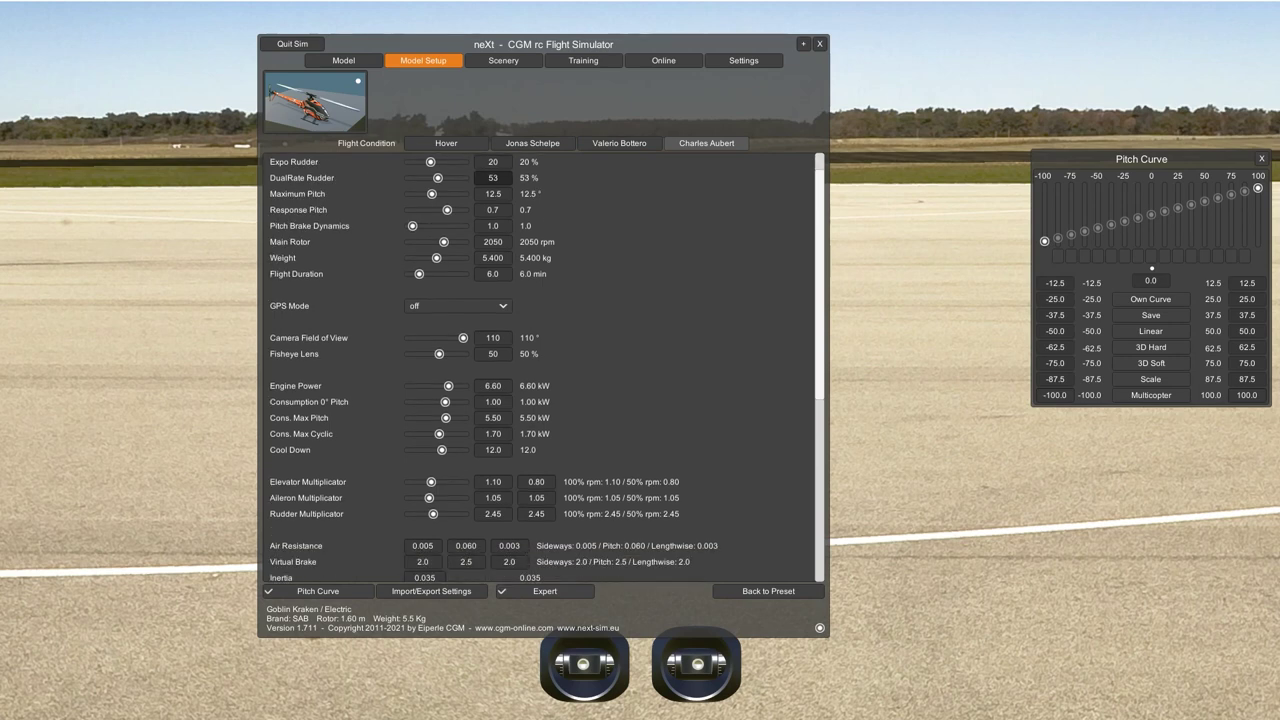
pyautogui.scroll(3, 545, 367)
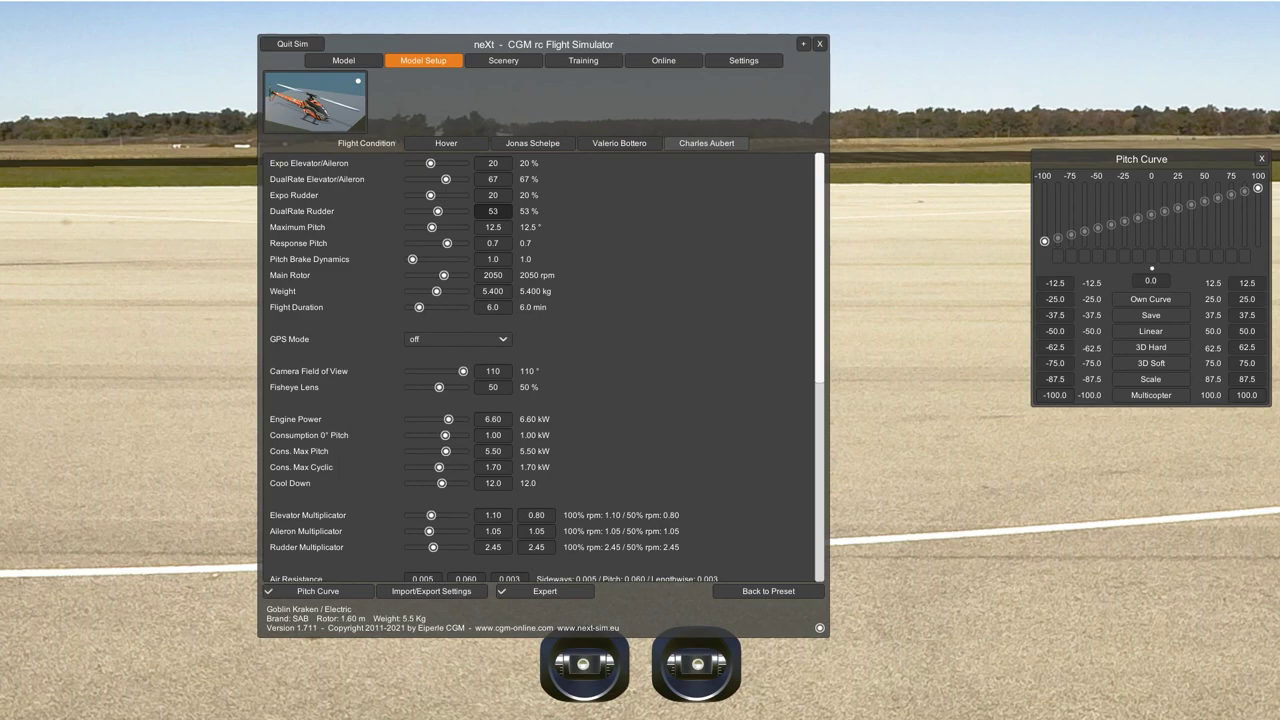
# - Test-fly the helicopter in the second flight condition, with a climb and a return to the ground, and reopen the model setup
pyautogui.press('Escape')
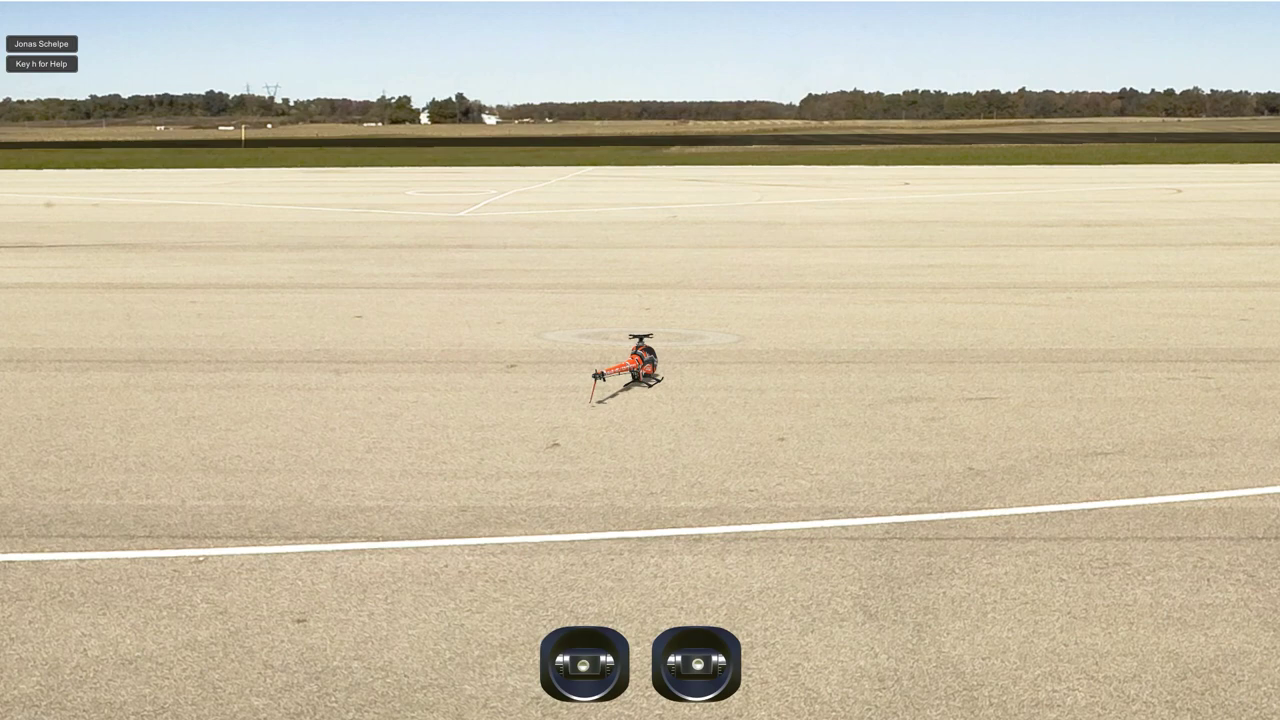
pyautogui.press('Up')
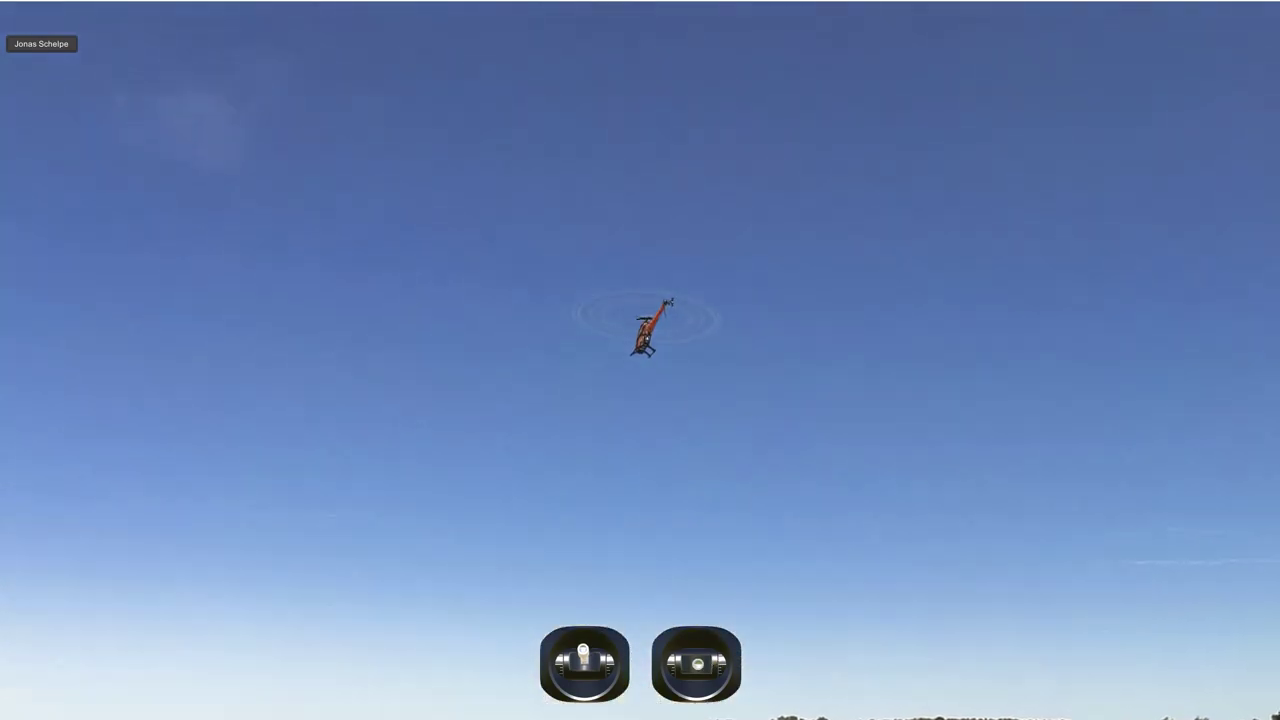
pyautogui.press('Down')
pyautogui.press('r')
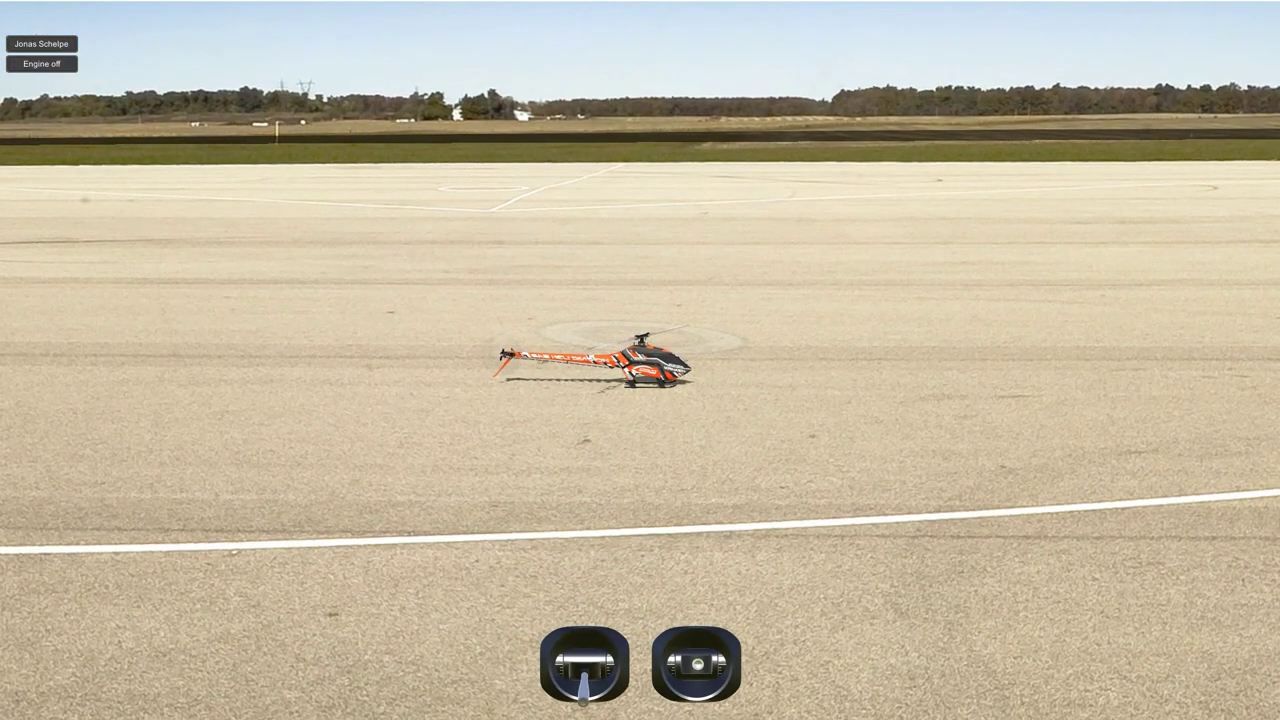
pyautogui.press('Escape')
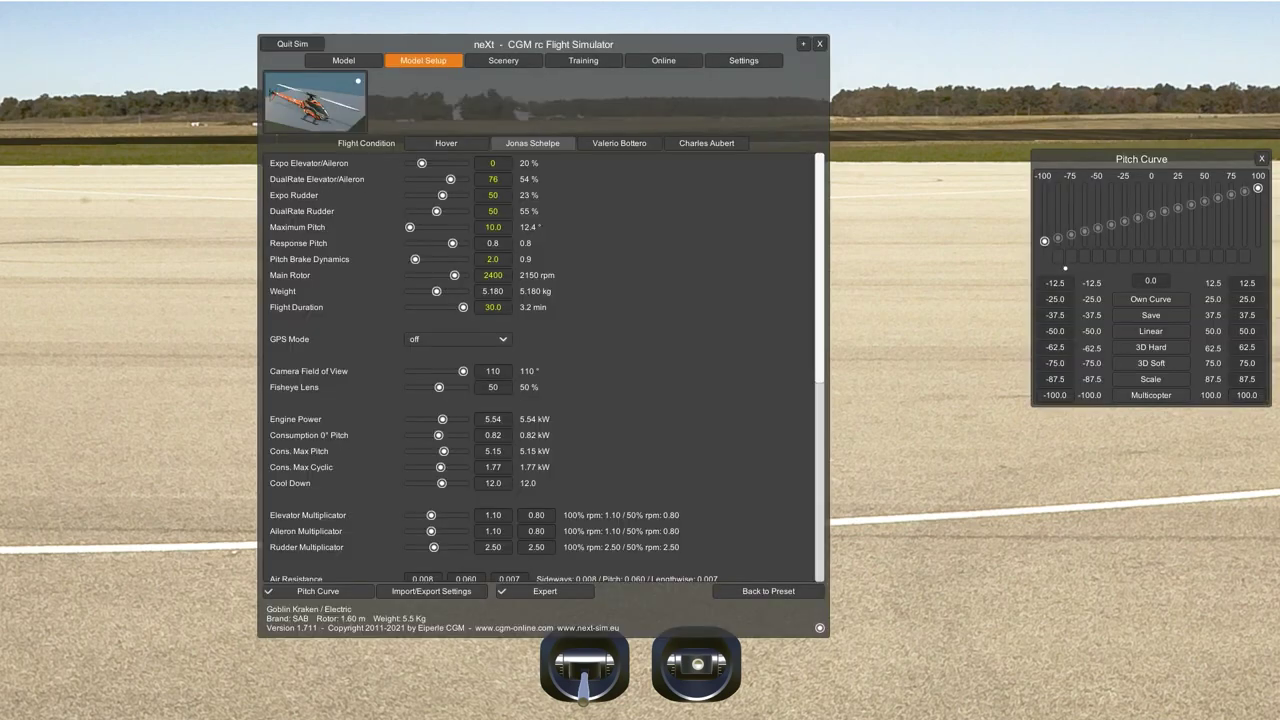
pyautogui.moveTo(543, 44); pyautogui.dragTo(581, 77)
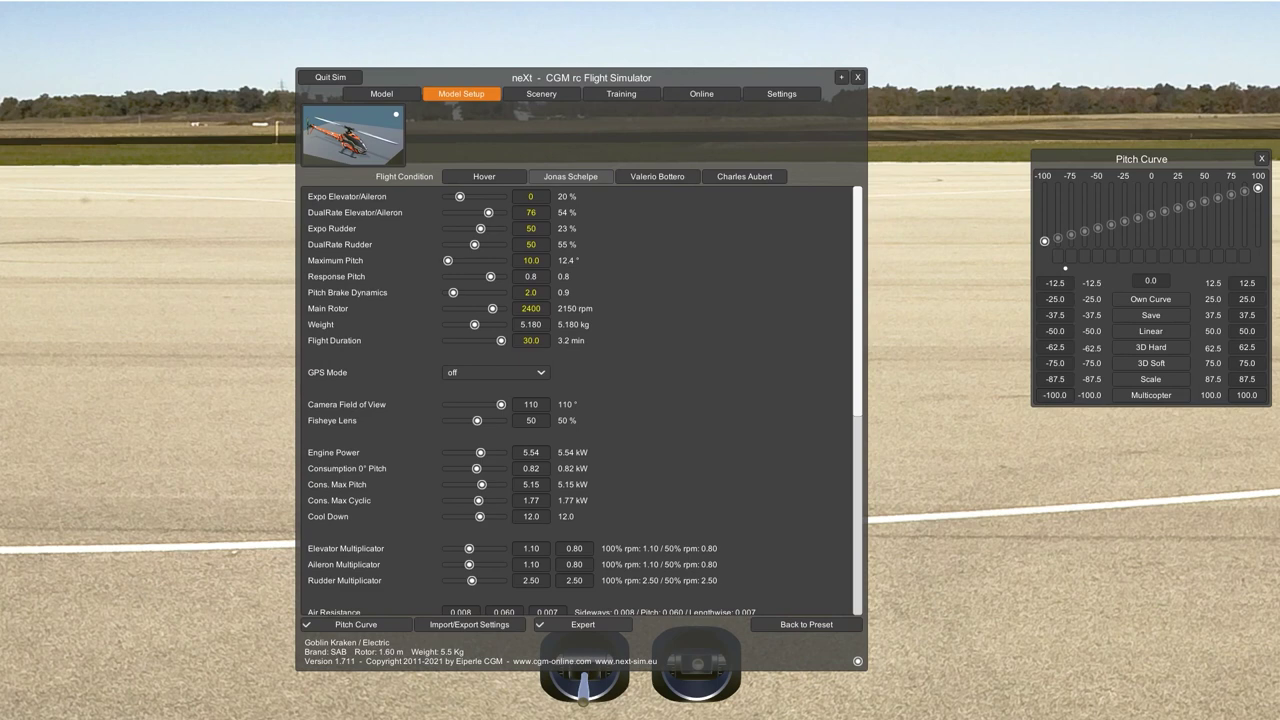
pyautogui.click(469, 624)
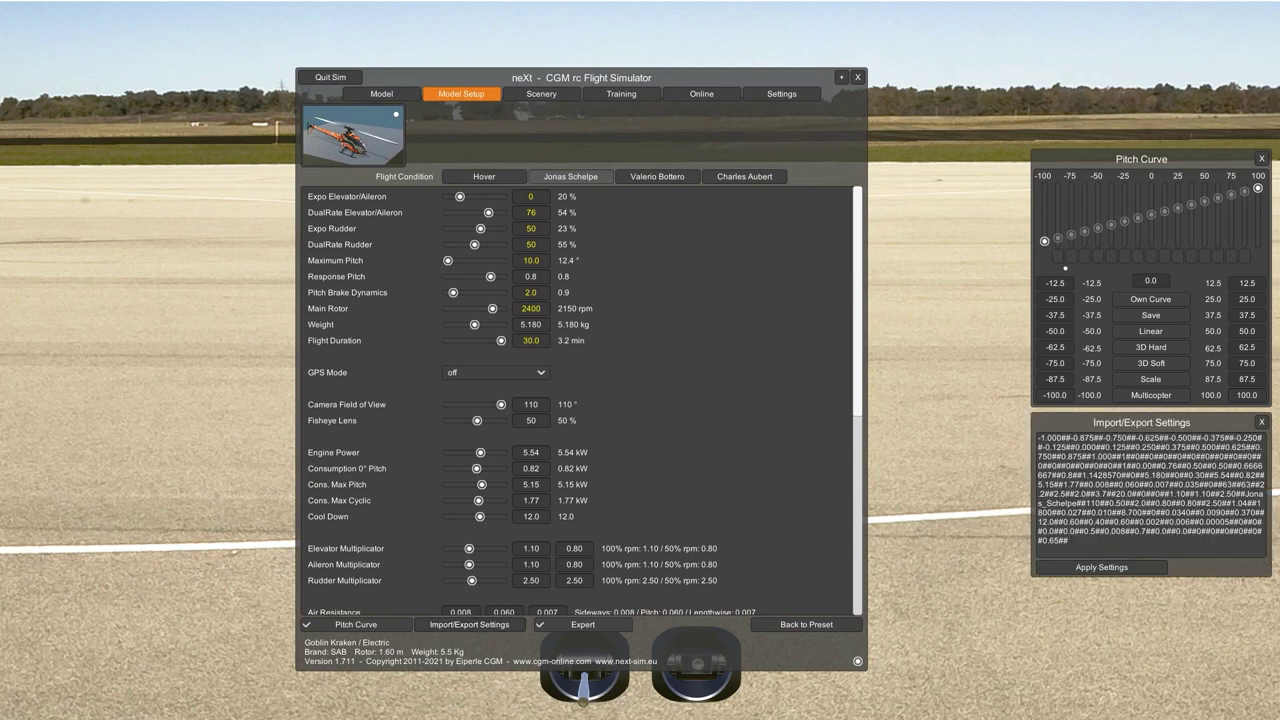
pyautogui.moveTo(1068, 541); pyautogui.dragTo(1037, 437)
pyautogui.press('Escape')
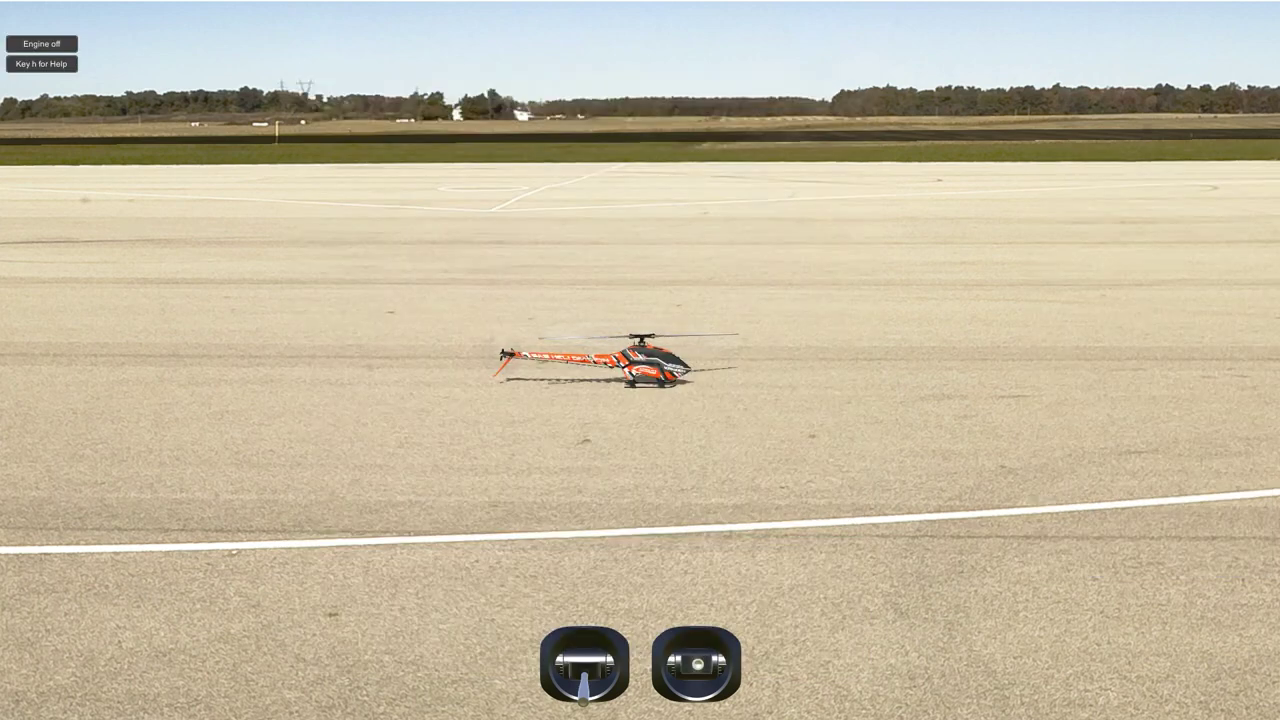
pyautogui.press('Escape')
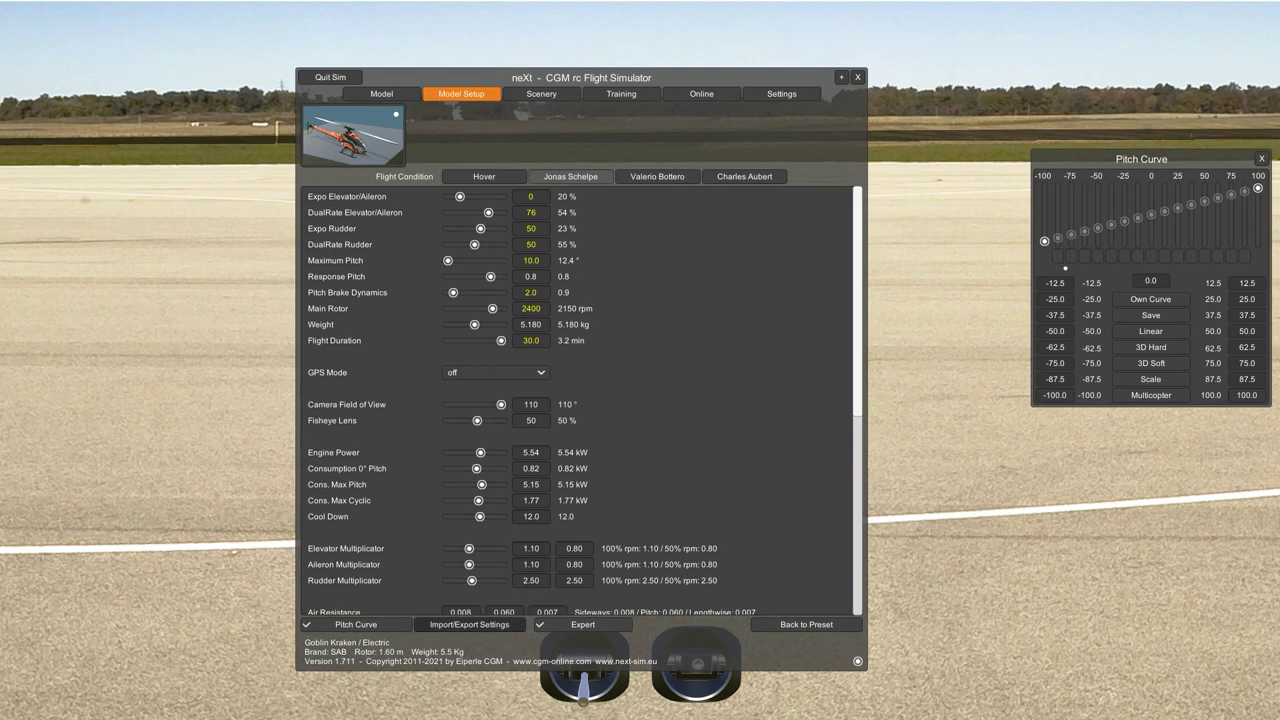
# - Export the second flight condition's settings and copy the entire settings text into an empty Notepad document
pyautogui.click(469, 624)
pyautogui.moveTo(1070, 540); pyautogui.dragTo(1038, 437)
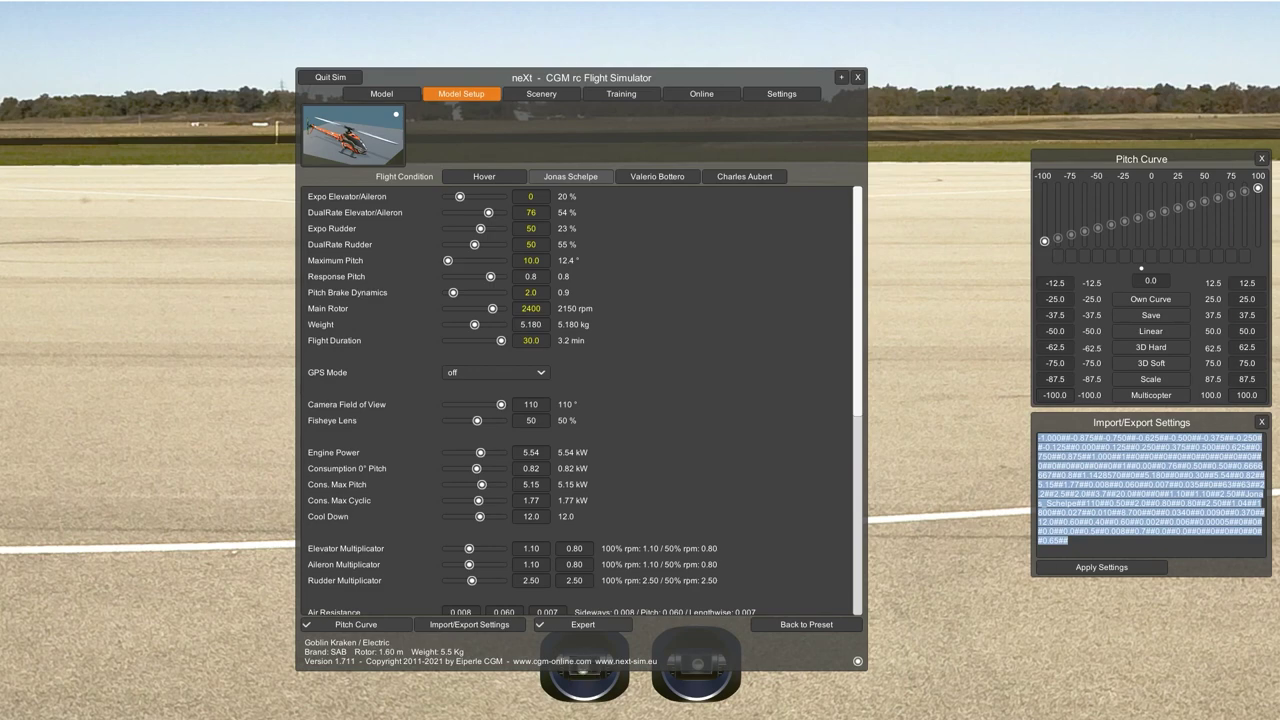
pyautogui.moveTo(1258, 553)
pyautogui.click(1262, 394)
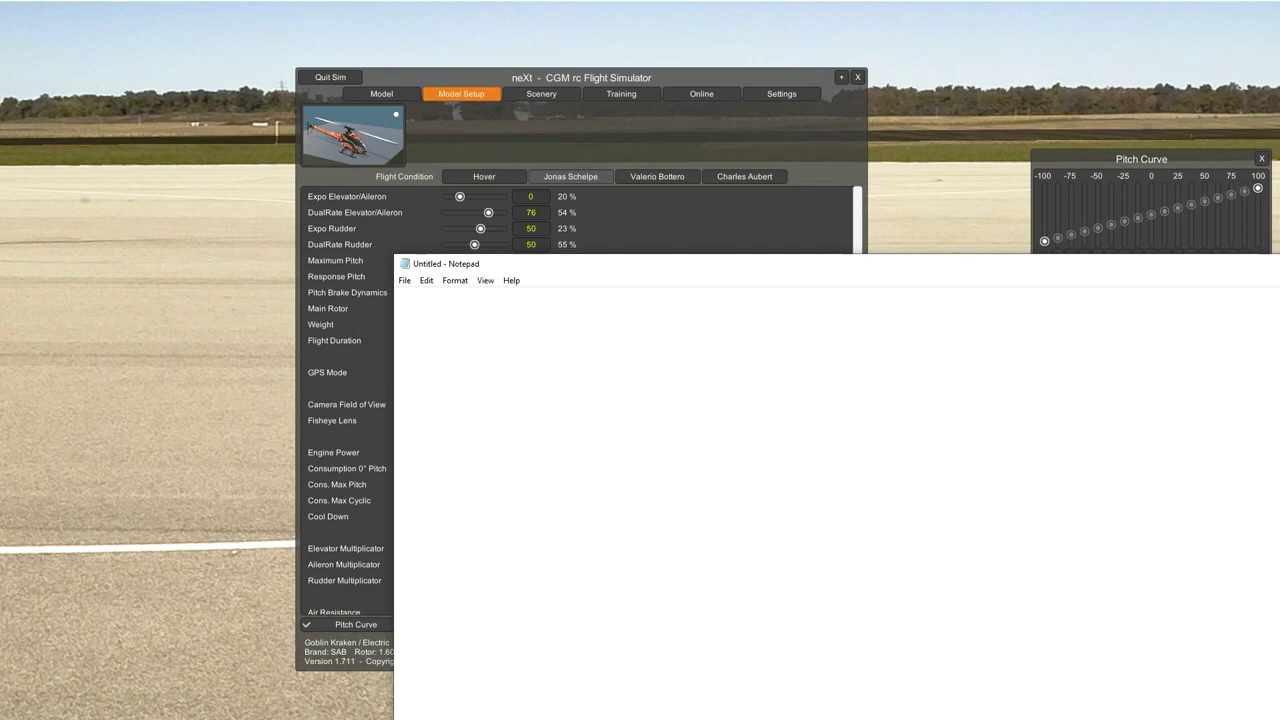
pyautogui.hotkey('ctrl', 'v')
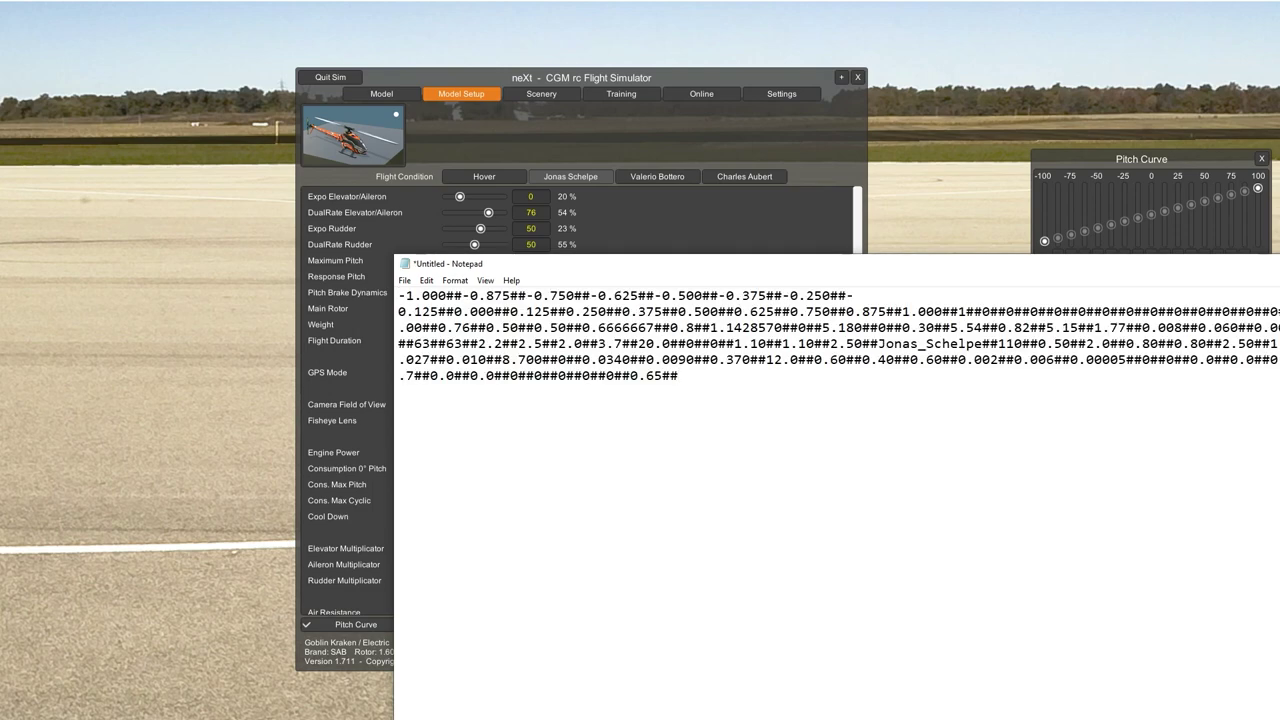
# - Switch back to the neXt simulator and examine the settings text and the option for applying it
pyautogui.hotkey('alt', 'Tab')
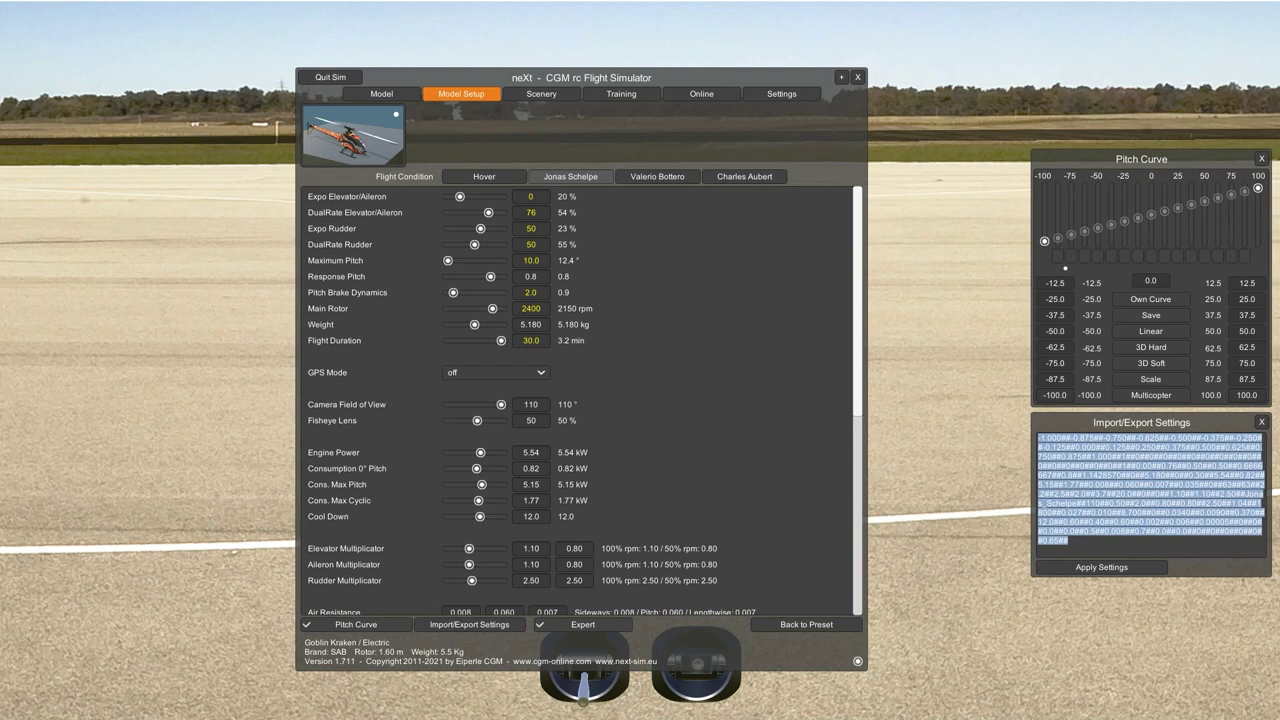
pyautogui.click(1160, 522)
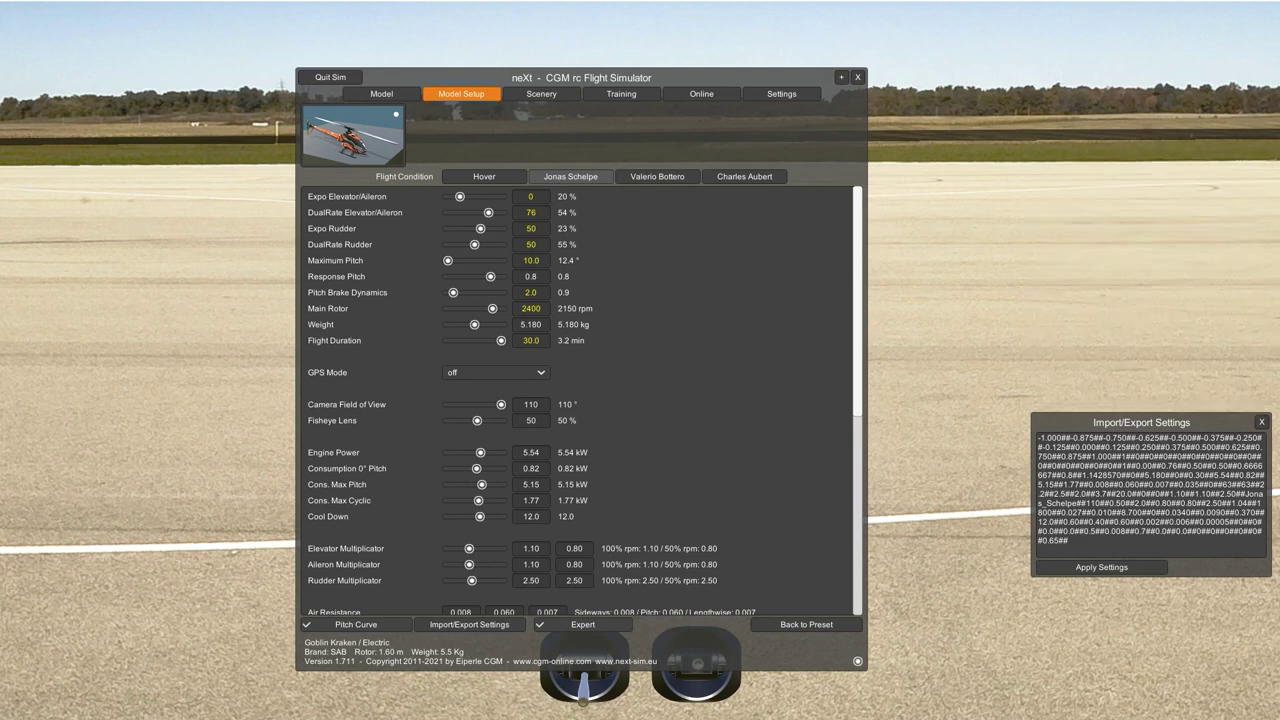
pyautogui.press('Escape')
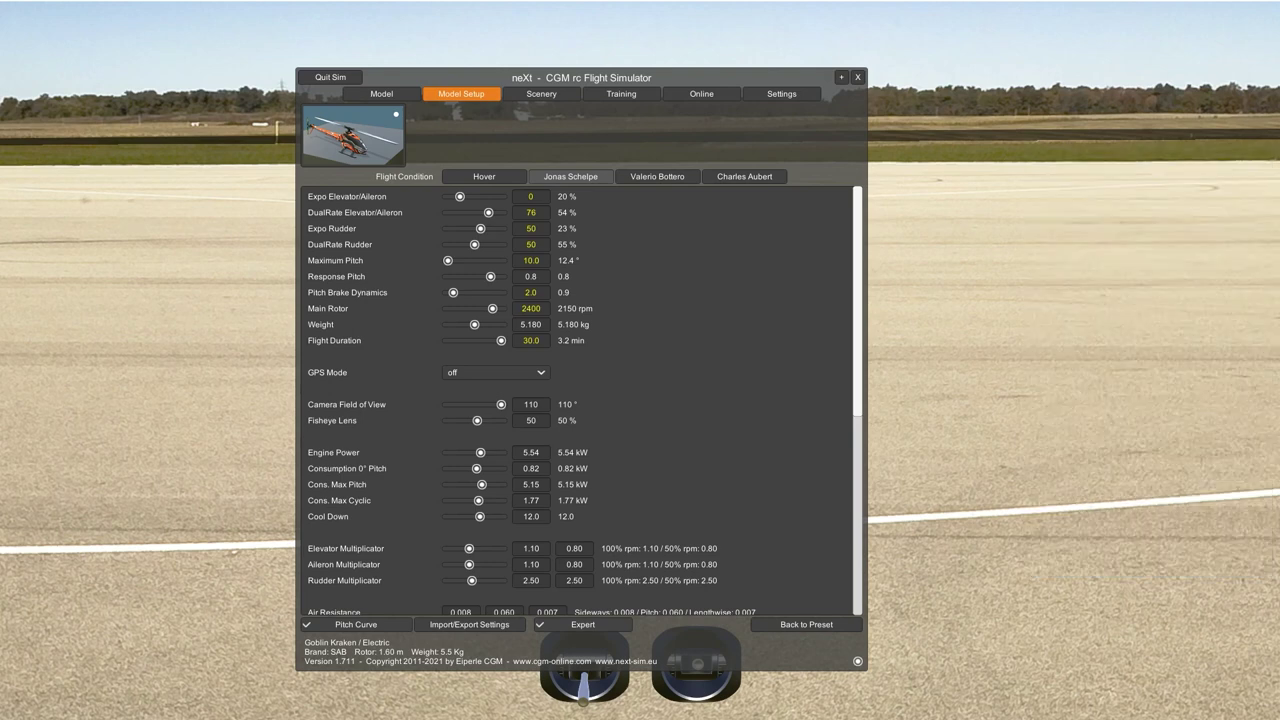
pyautogui.click(469, 624)
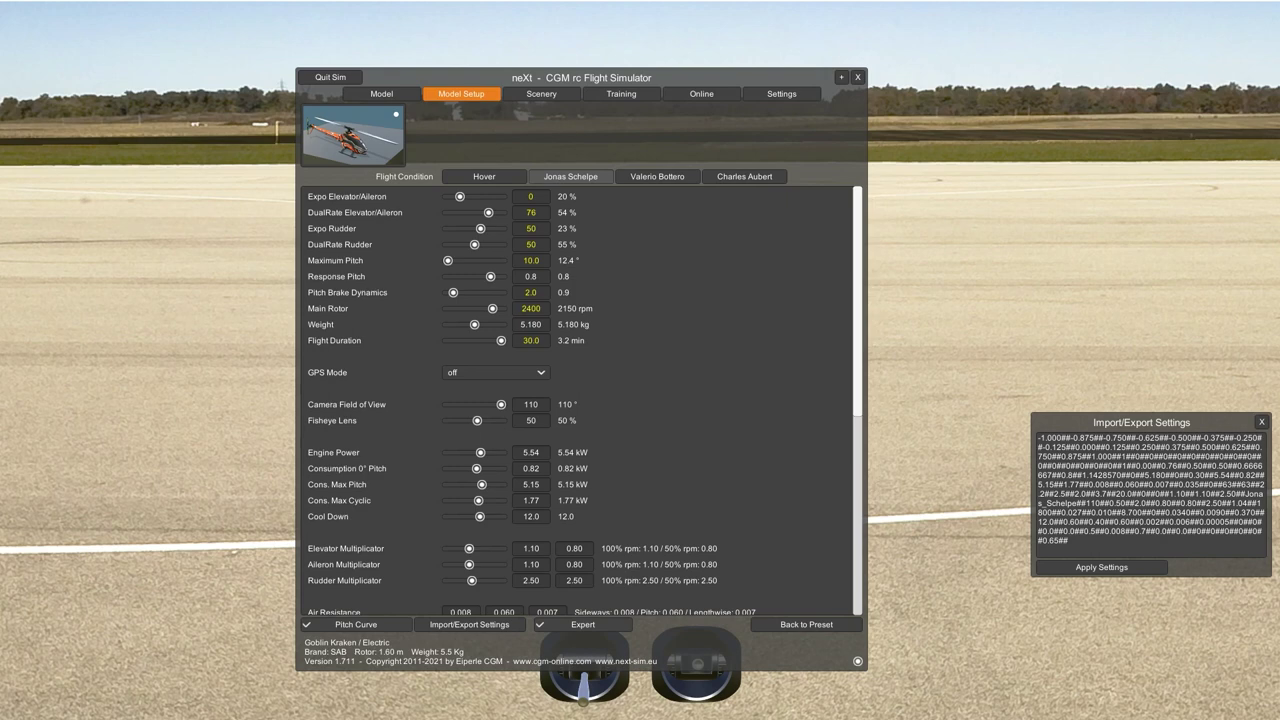
pyautogui.press('Escape')
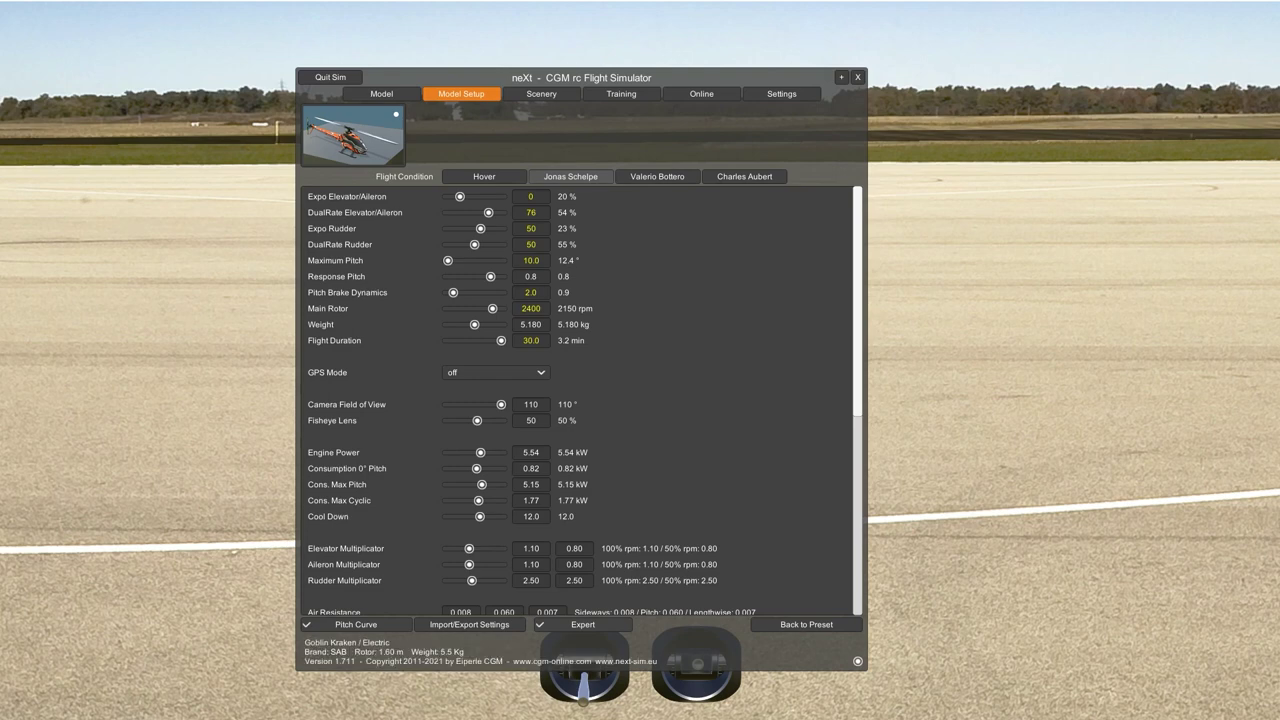
# - Set Expo Elevator/Aileron to 0 and DualRate Elevator/Aileron to 40 for the second flight condition
pyautogui.click(530, 196)
pyautogui.write('0')
pyautogui.press('Tab')
pyautogui.write('40')
pyautogui.press('Escape')
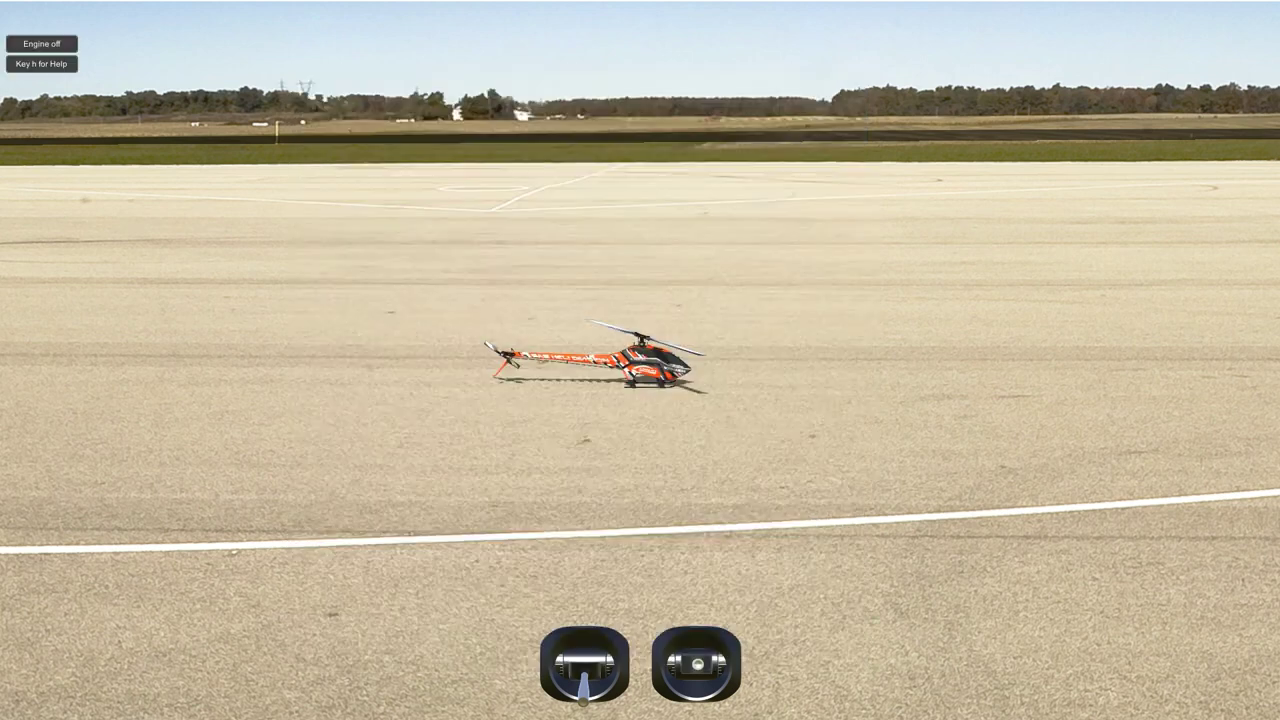
# - Start the engine, raise the helicopter with the Piro Trainer to test the cyclic response, and reopen the model setup
pyautogui.press('e')
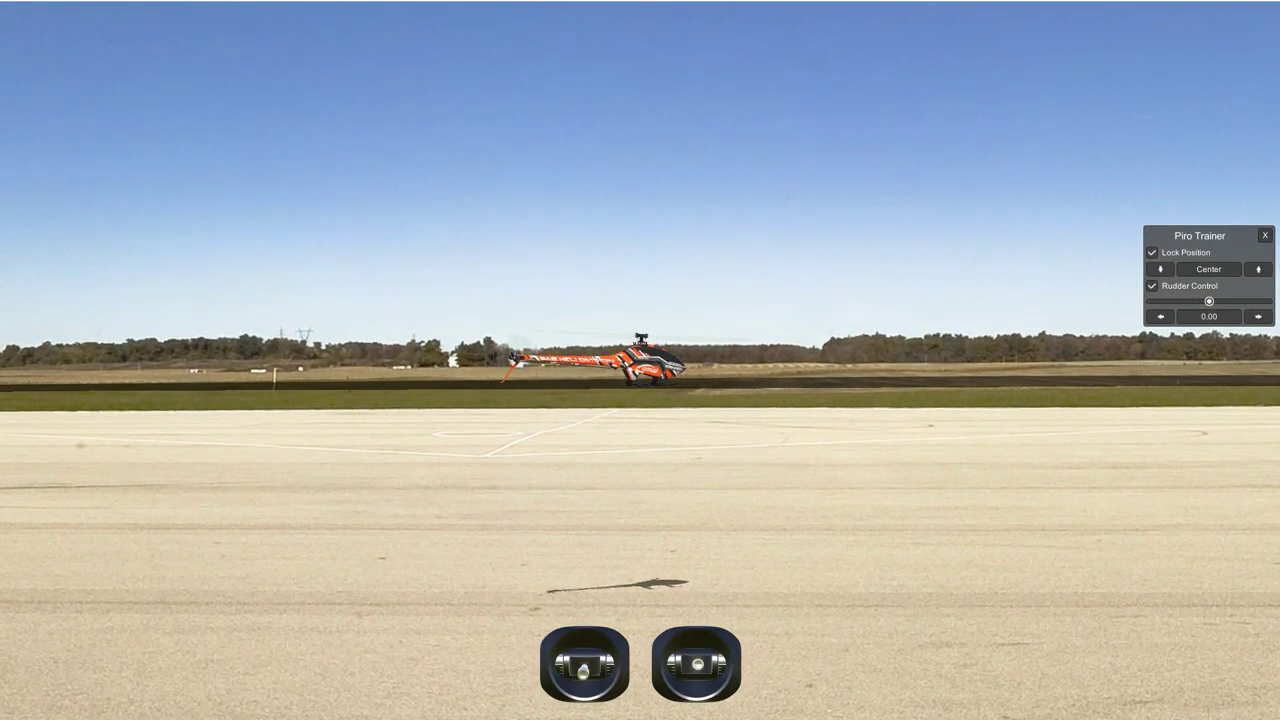
pyautogui.click(1258, 269)
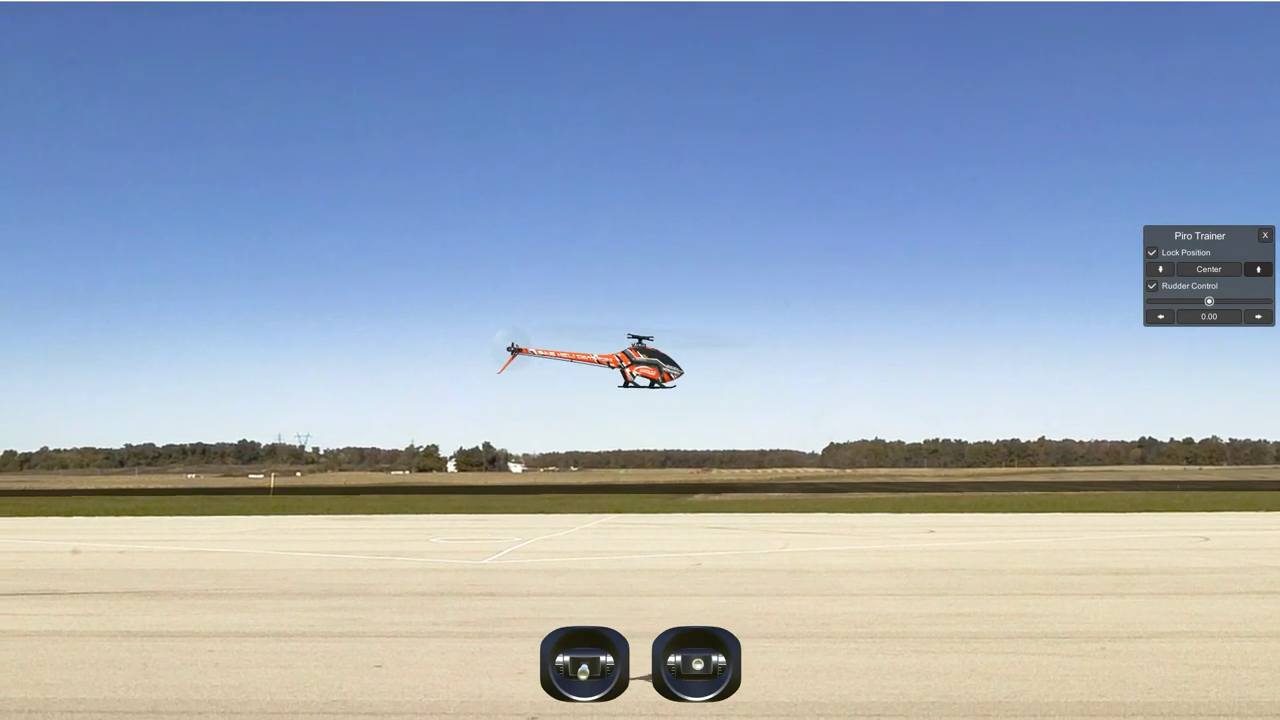
pyautogui.press('Escape')
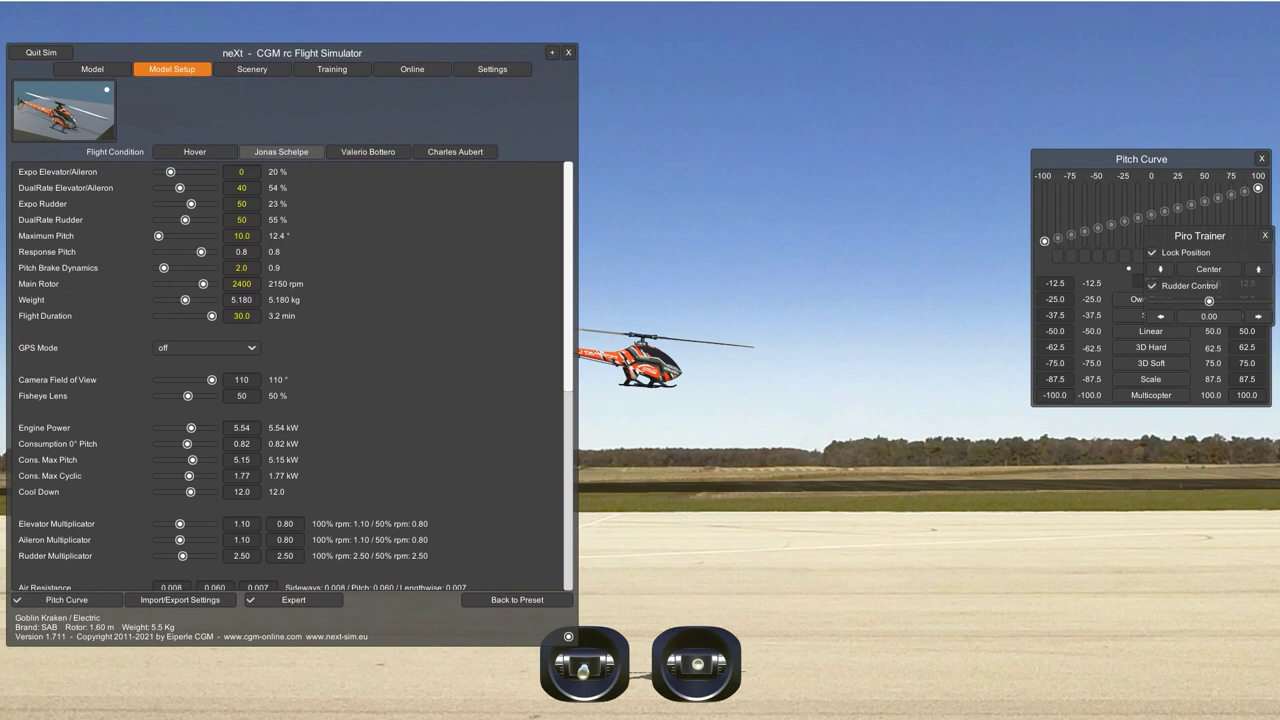
# - Try DualRate Elevator/Aileron at 85 on the helicopter in the Piro Trainer
pyautogui.moveTo(180, 188); pyautogui.dragTo(204, 188)
pyautogui.press('Escape')
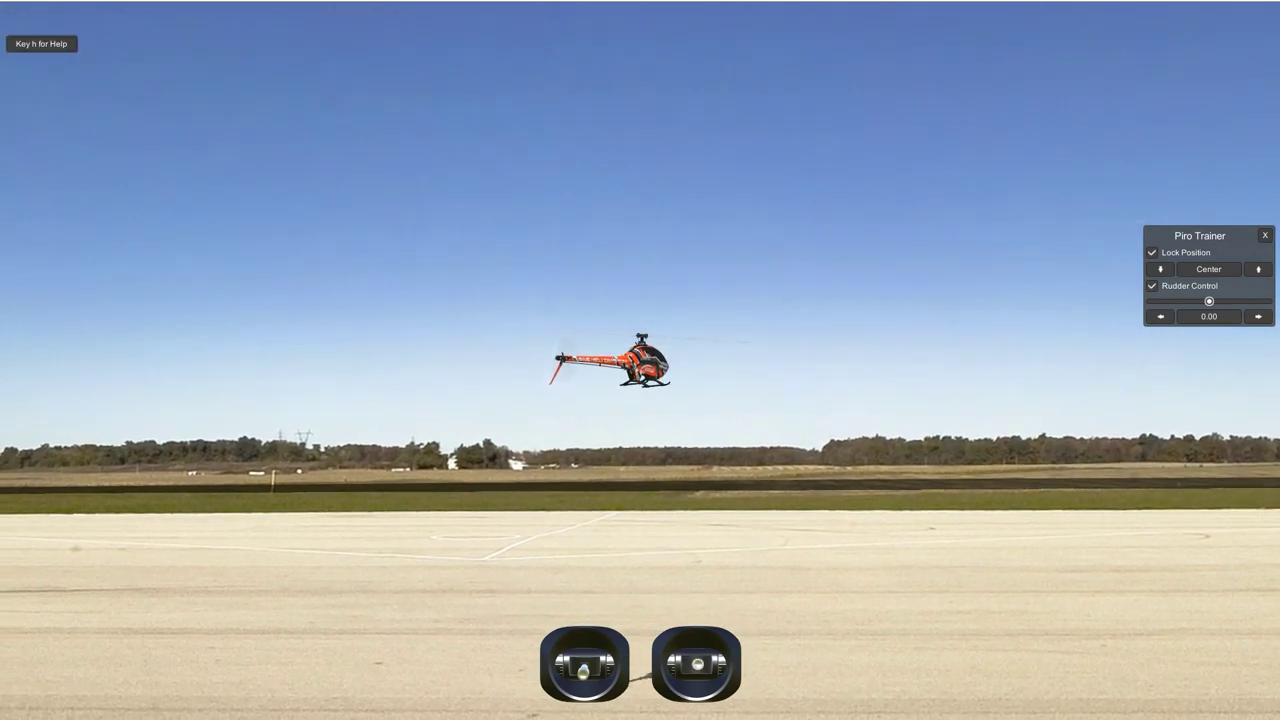
pyautogui.press('Escape')
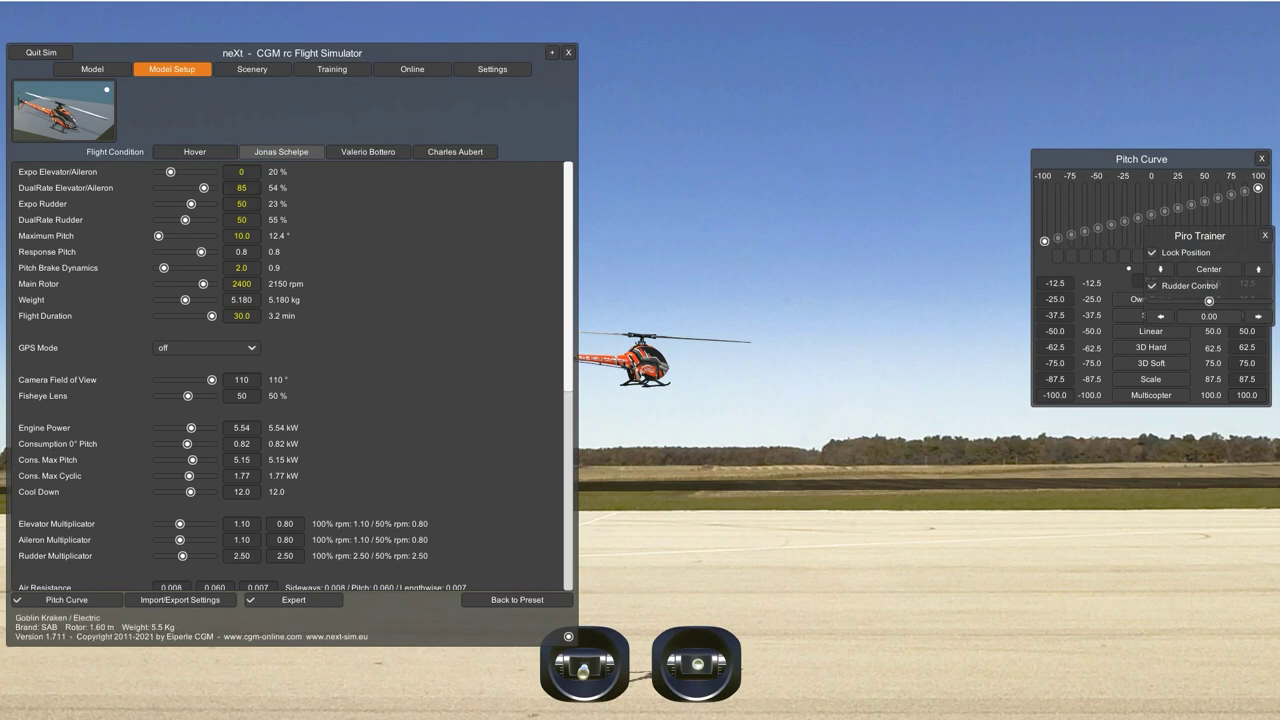
# - Set DualRate Elevator/Aileron to 60 and test the cyclic and rudder response in the Piro Trainer
pyautogui.moveTo(204, 188); pyautogui.dragTo(190, 188)
pyautogui.press('Escape')
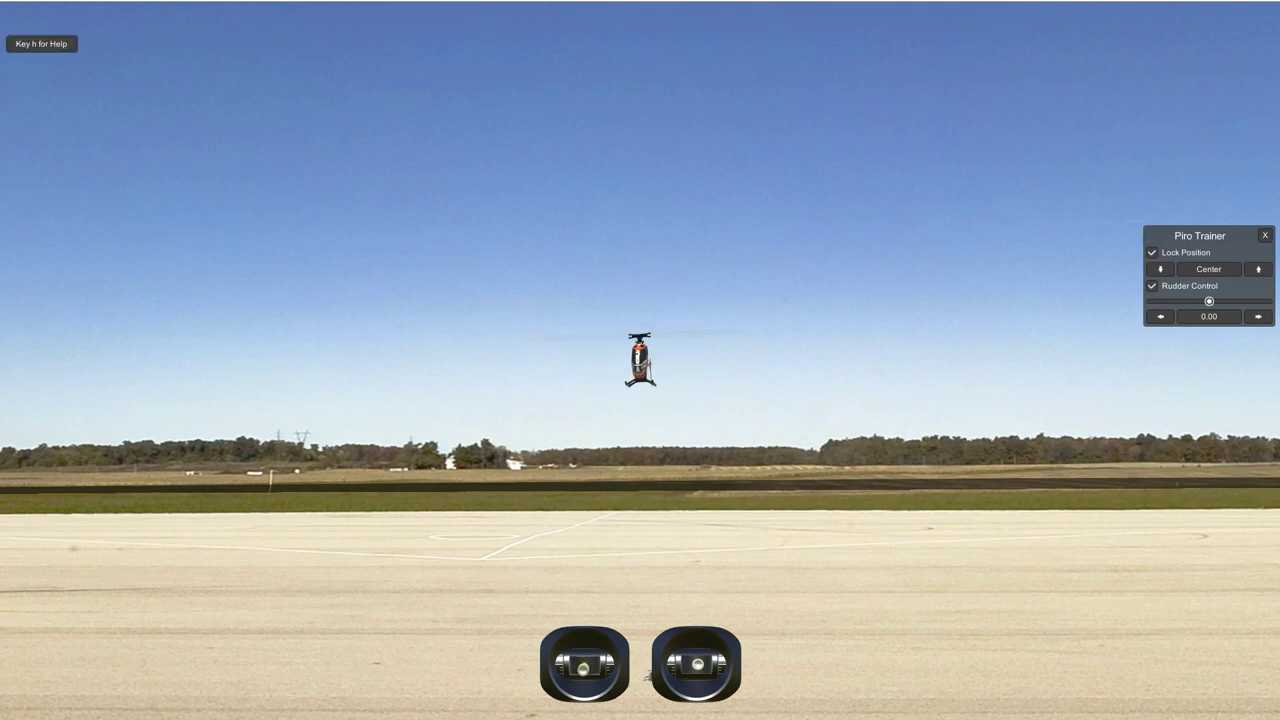
pyautogui.press('Escape')
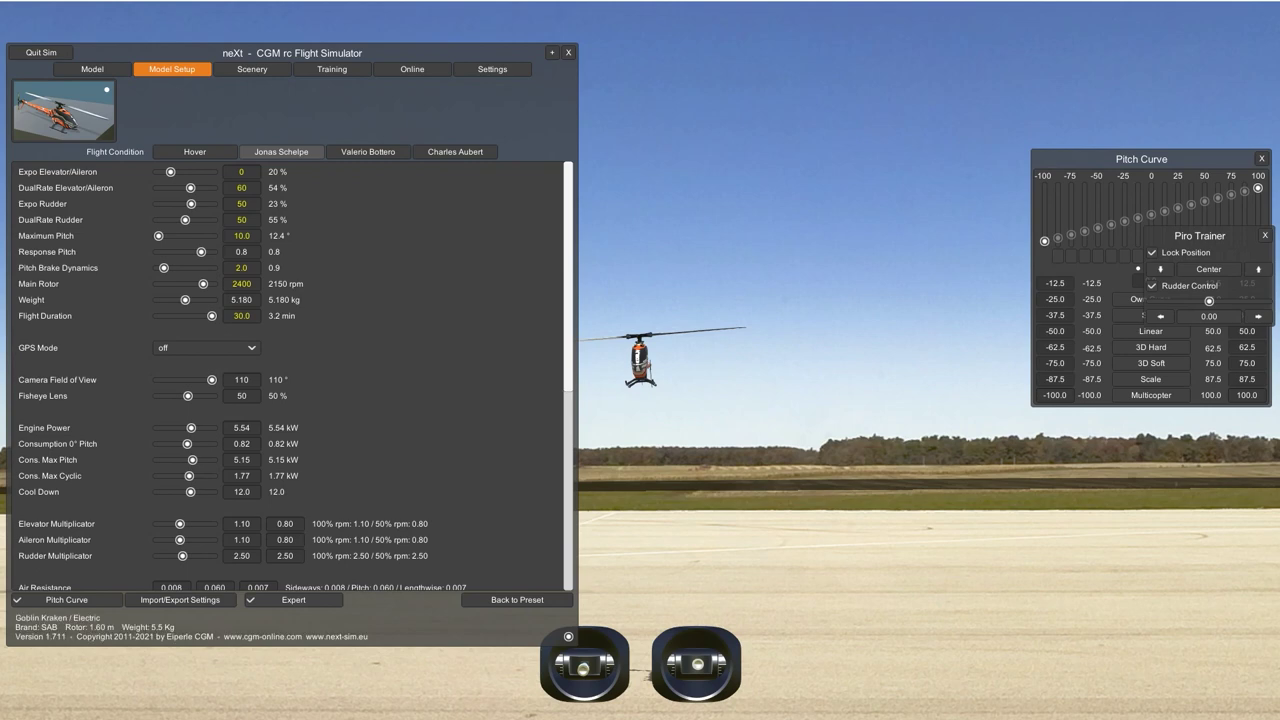
pyautogui.press('Escape')
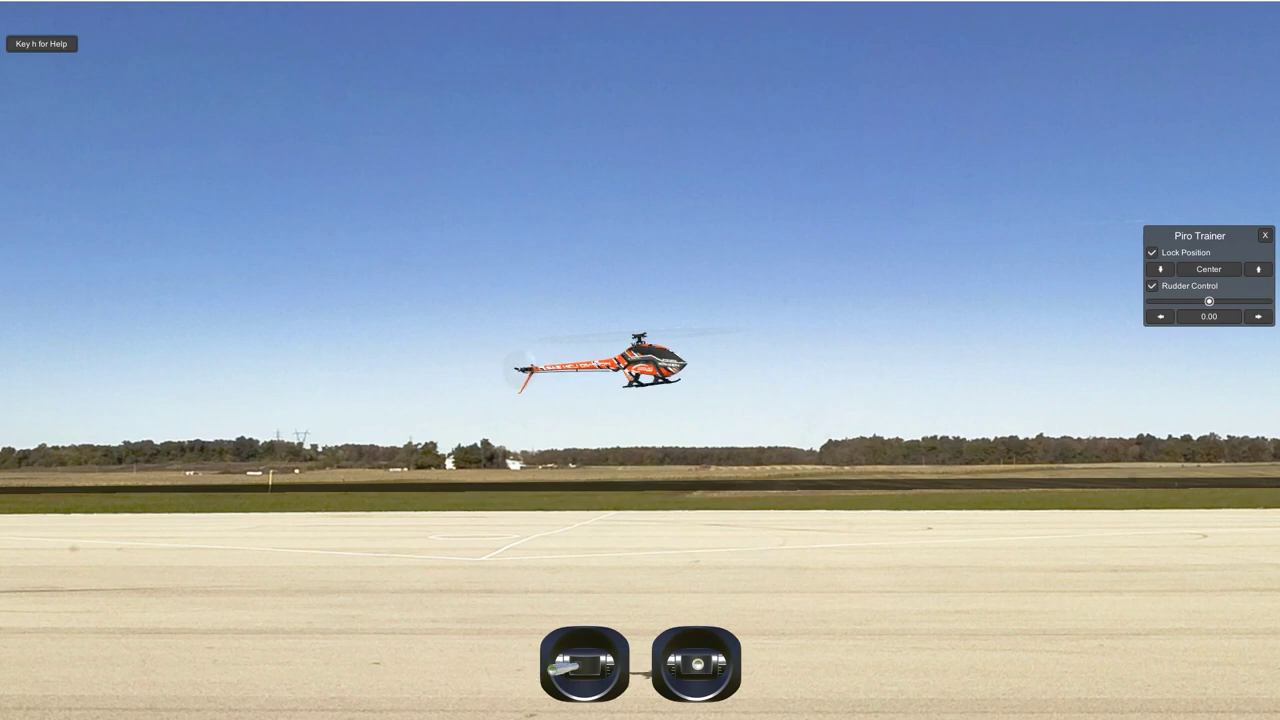
pyautogui.press('Escape')
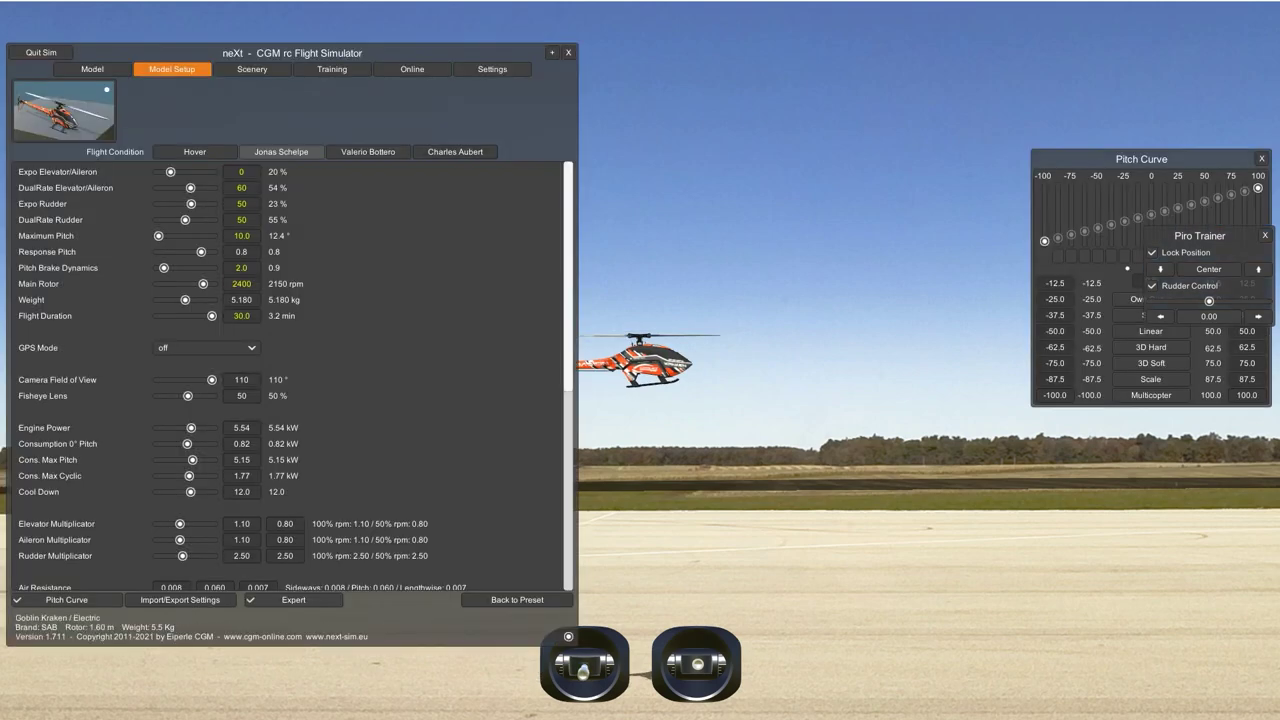
# - Try DualRate Rudder at 100 on the helicopter in the Piro Trainer
pyautogui.moveTo(185, 220); pyautogui.dragTo(212, 220)
pyautogui.click(568, 52)
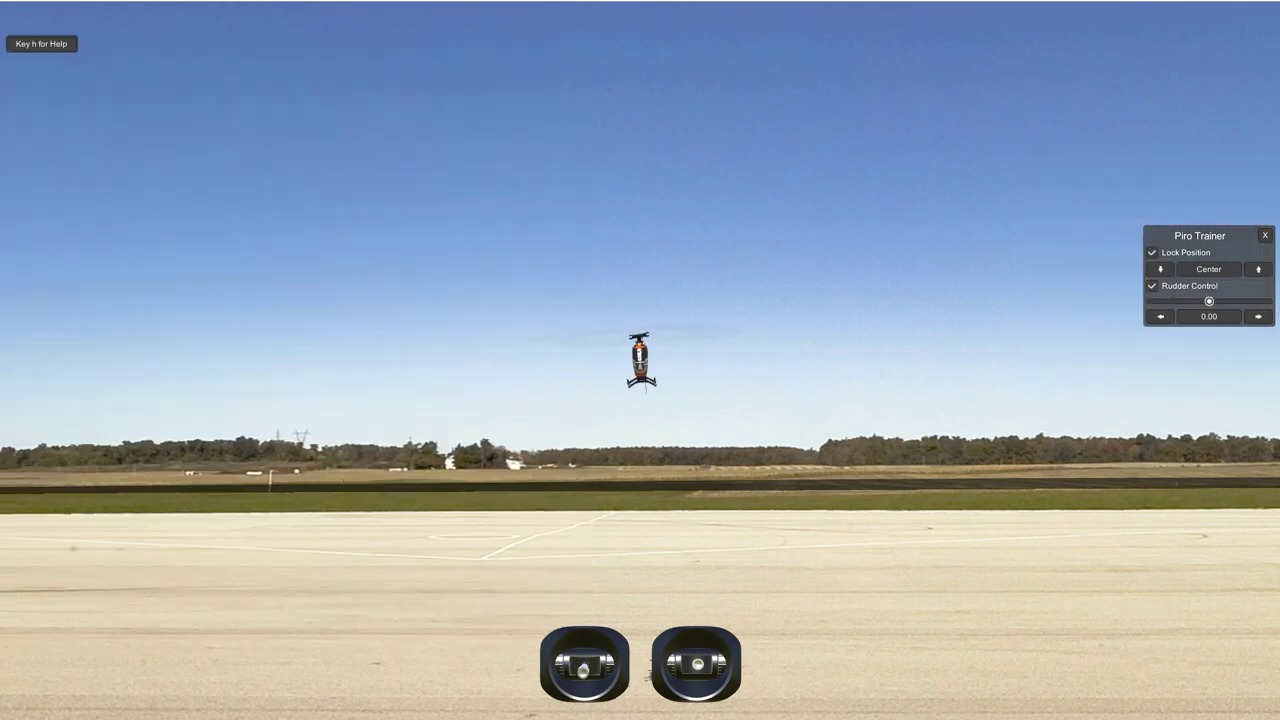
pyautogui.click(41, 44)
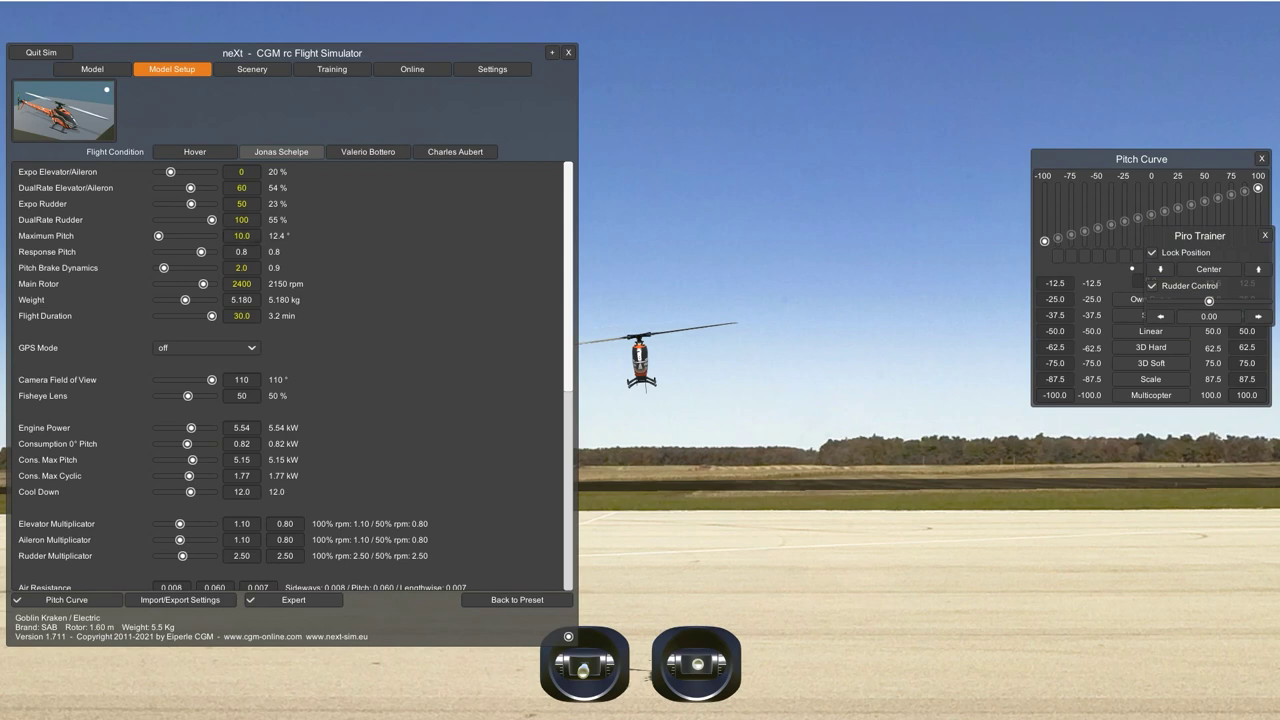
# - Set DualRate Rudder to 62 and Maximum Pitch to 12.5, and return to the flight view
pyautogui.moveTo(212, 219); pyautogui.dragTo(192, 219)
pyautogui.moveTo(158, 236)
pyautogui.mouseDown()
pyautogui.moveTo(206, 236)
pyautogui.moveTo(158, 236)
pyautogui.mouseUp()
pyautogui.click(242, 236)
pyautogui.moveTo(158, 236)
pyautogui.mouseDown()
pyautogui.moveTo(194, 236)
pyautogui.moveTo(180, 236)
pyautogui.mouseUp()
pyautogui.press('Escape')
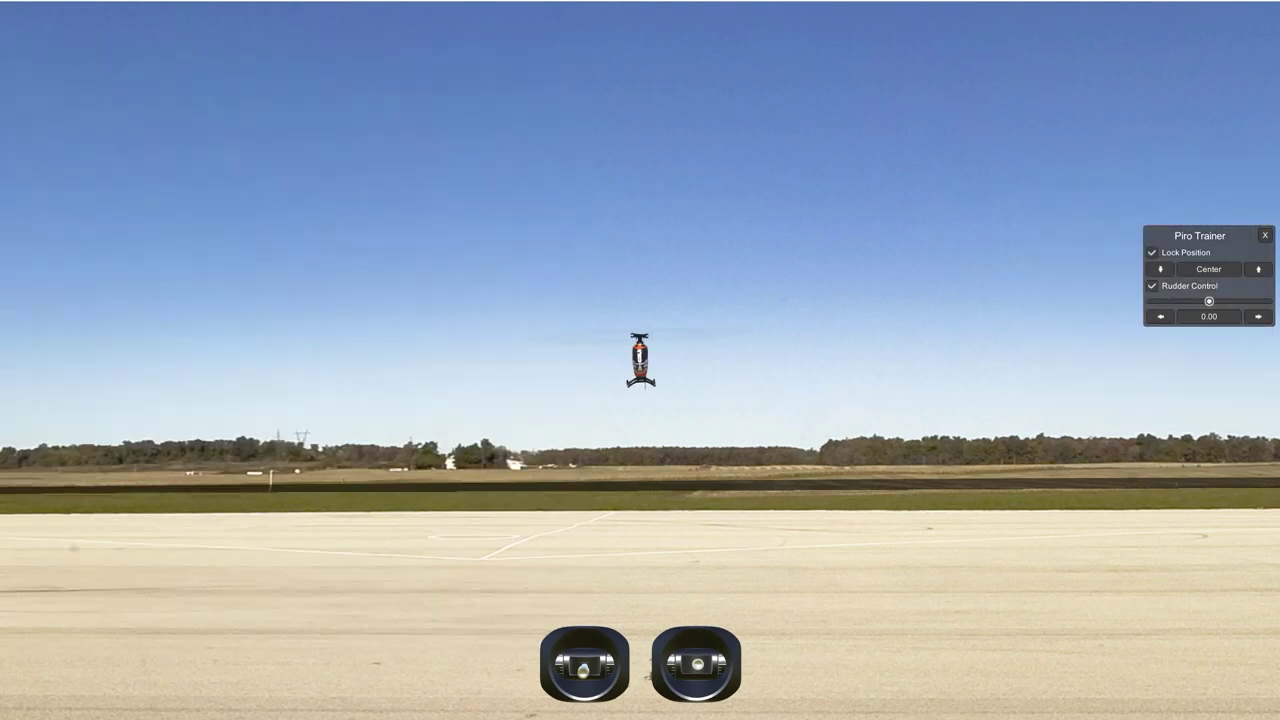
# - End the Piro Trainer, reset the helicopter for a free test flight, and reopen the model setup
pyautogui.press('Escape')
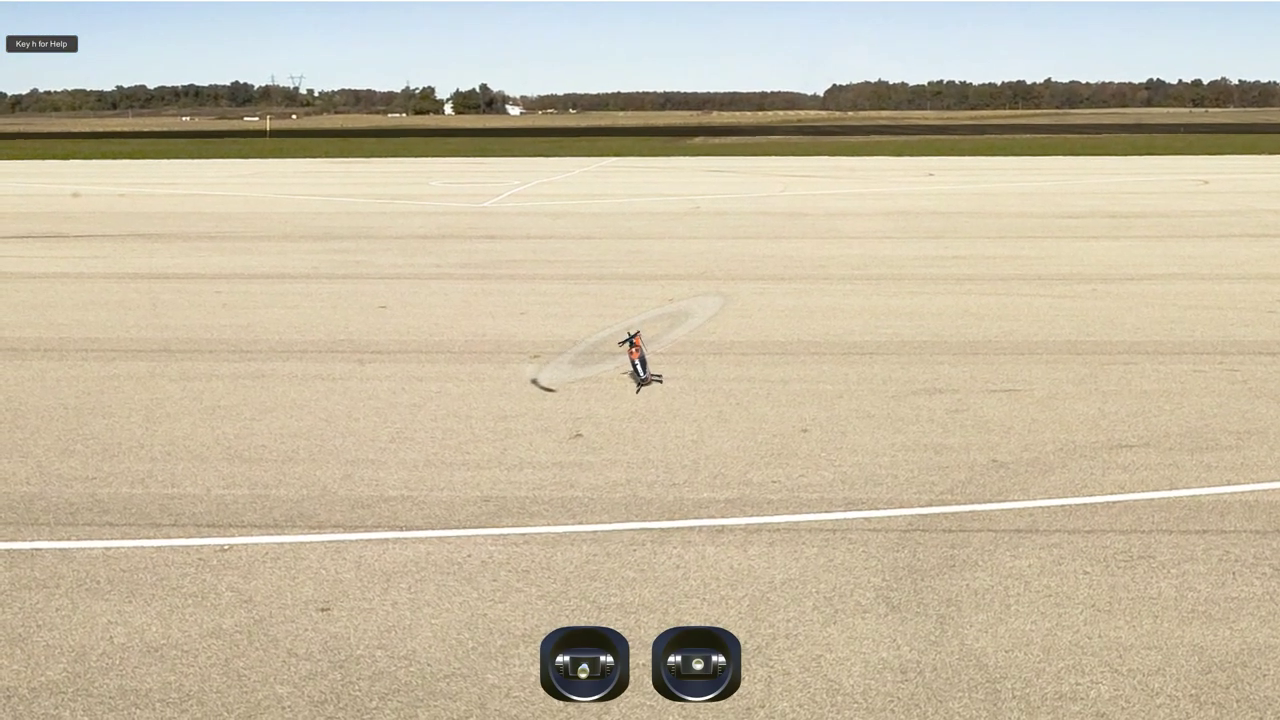
pyautogui.press('space')
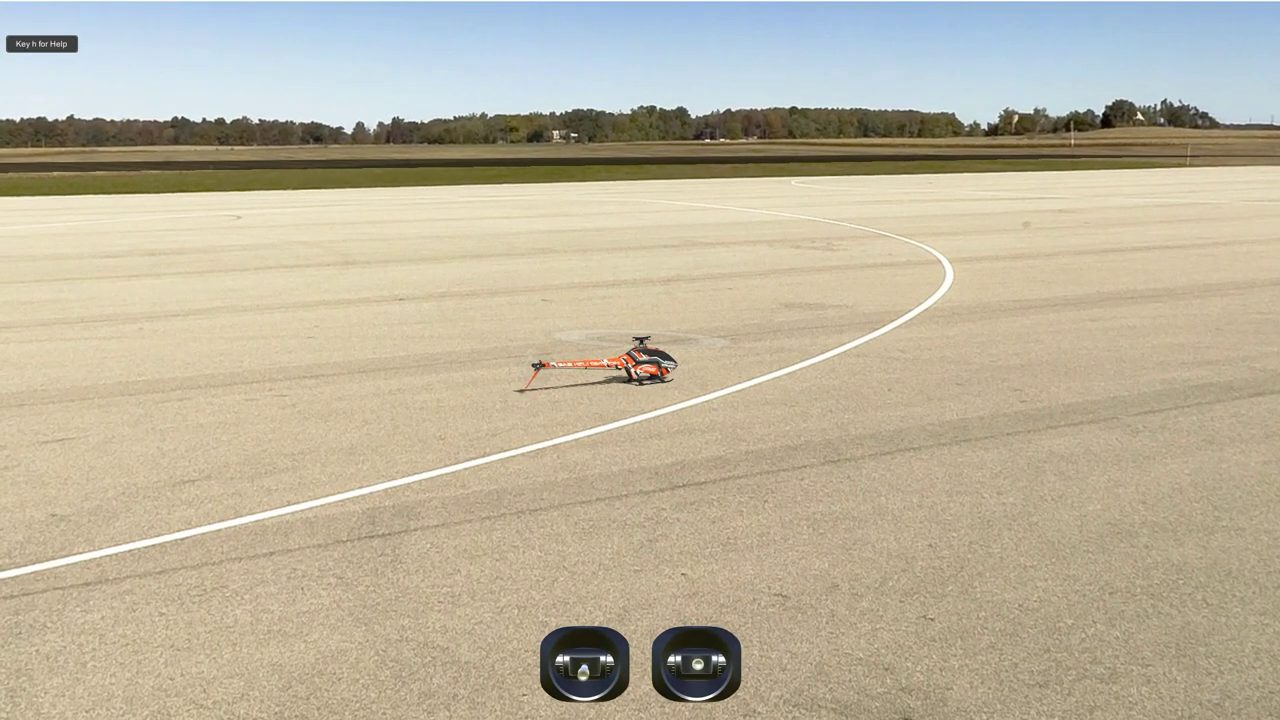
pyautogui.press('Escape')
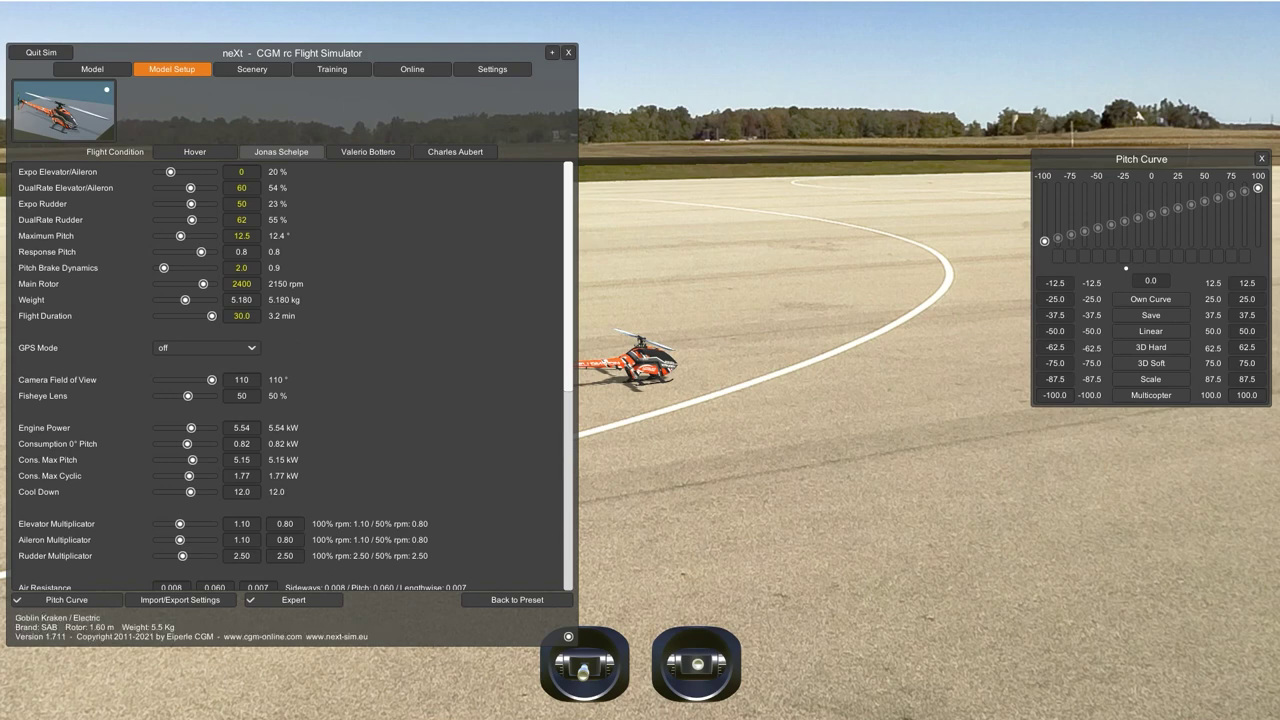
# - Try Pitch Brake Dynamics at 20.0 in a test flight of the second flight condition
pyautogui.moveTo(164, 268); pyautogui.dragTo(214, 268)
pyautogui.press('Escape')
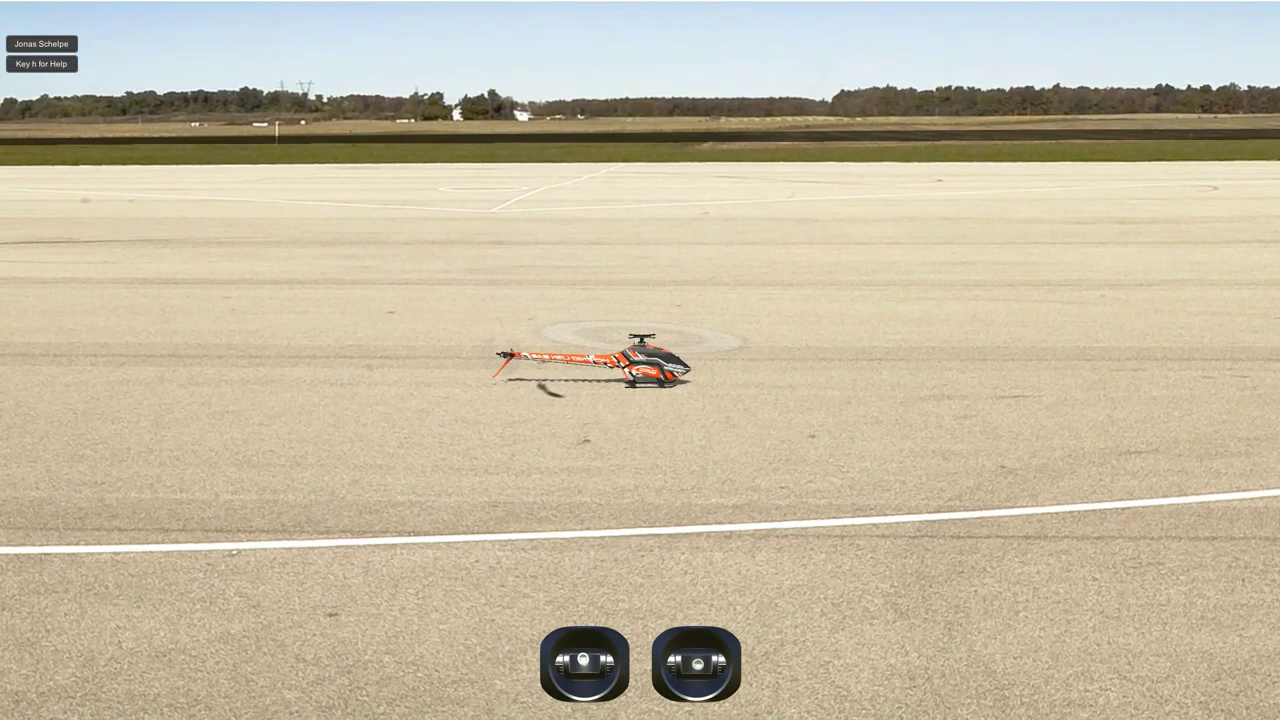
pyautogui.press('Escape')
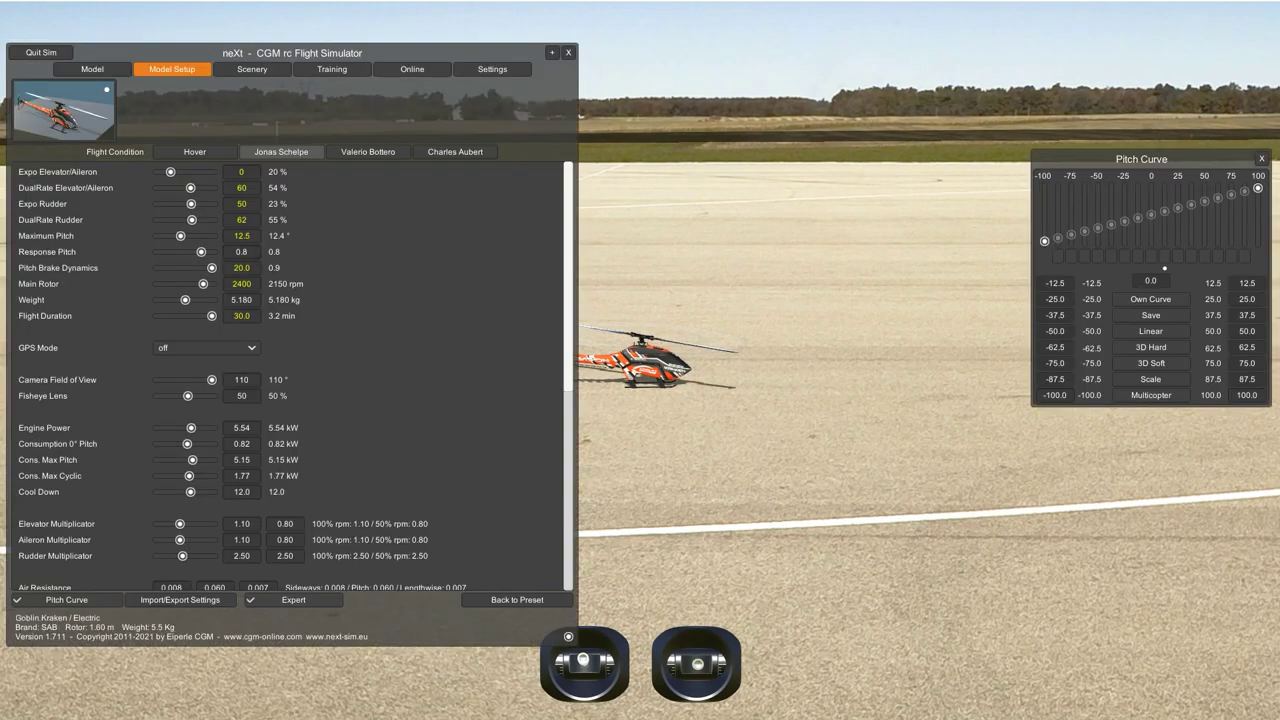
# - Test-fly with Pitch Brake Dynamics at 10.0, and set it to 12.0 with Response Pitch at 1.0
pyautogui.moveTo(211, 268); pyautogui.dragTo(158, 268)
pyautogui.press('Escape')
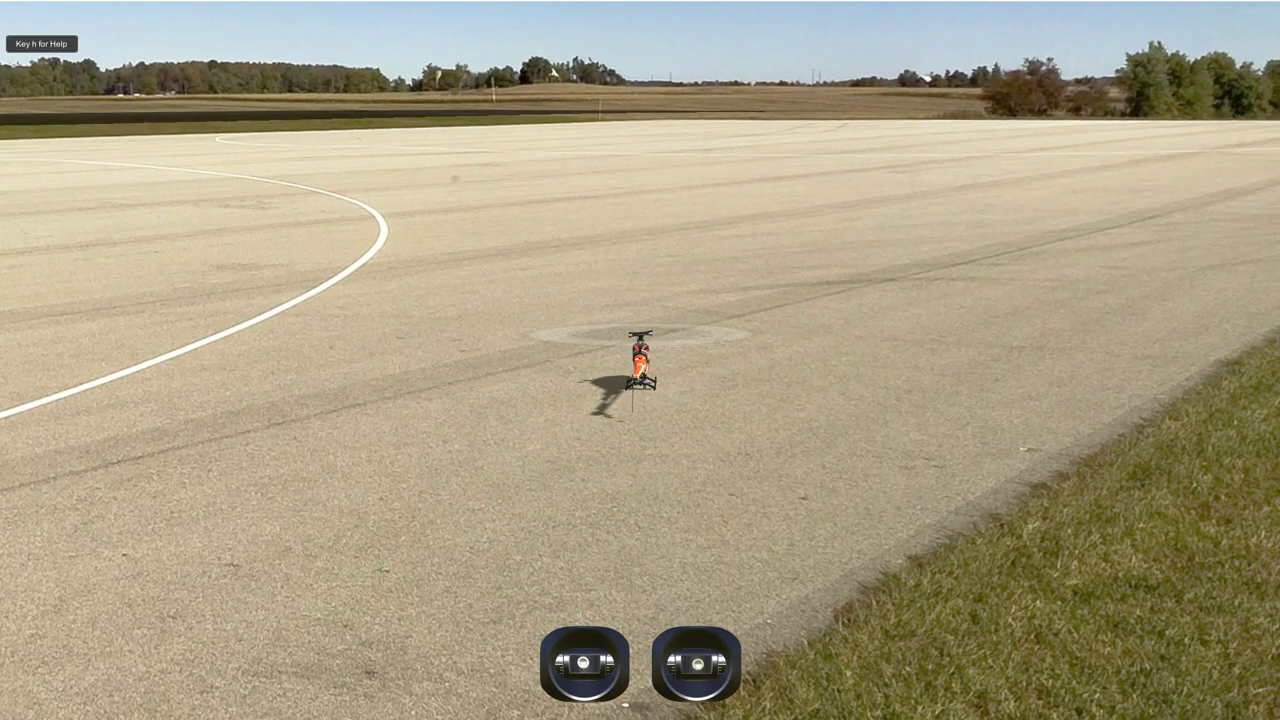
pyautogui.press('Escape')
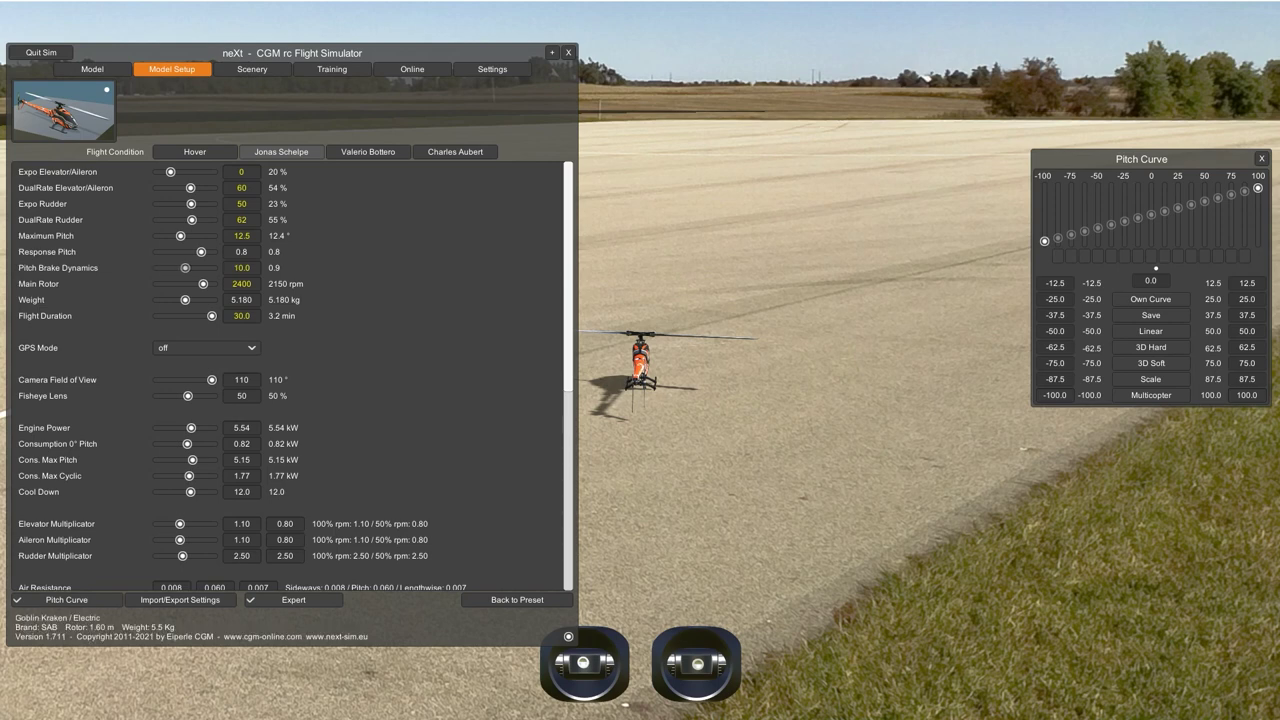
pyautogui.moveTo(158, 268); pyautogui.dragTo(186, 268)
pyautogui.moveTo(186, 268)
pyautogui.mouseDown()
pyautogui.moveTo(209, 268)
pyautogui.moveTo(160, 268)
pyautogui.moveTo(205, 268)
pyautogui.moveTo(169, 252)
pyautogui.moveTo(211, 252)
pyautogui.moveTo(192, 268)
pyautogui.moveTo(205, 268)
pyautogui.moveTo(174, 268)
pyautogui.moveTo(190, 268)
pyautogui.mouseUp()
# - Set the Main Rotor speed to 2112 rpm, test-fly the helicopter, and reopen the model setup
pyautogui.click(242, 284)
pyautogui.click(241, 284)
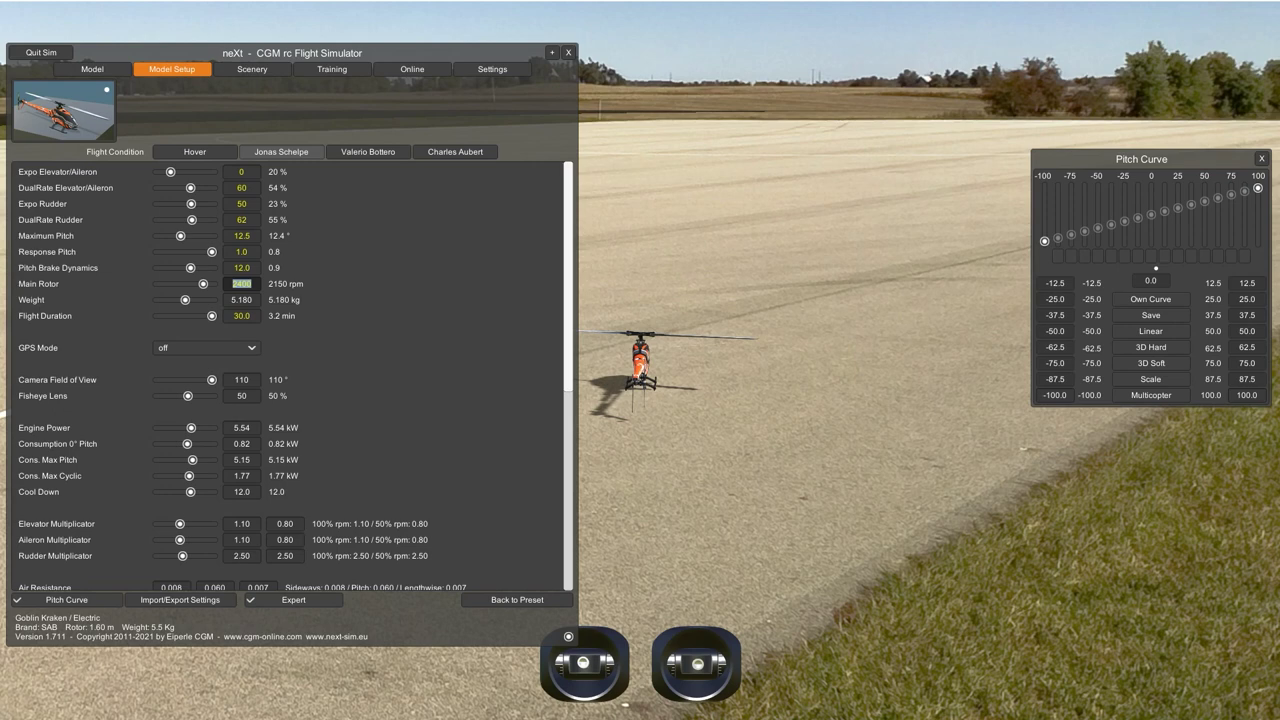
pyautogui.write('1932')
pyautogui.press('Return')
pyautogui.moveTo(189, 284); pyautogui.dragTo(194, 284)
pyautogui.press('Escape')
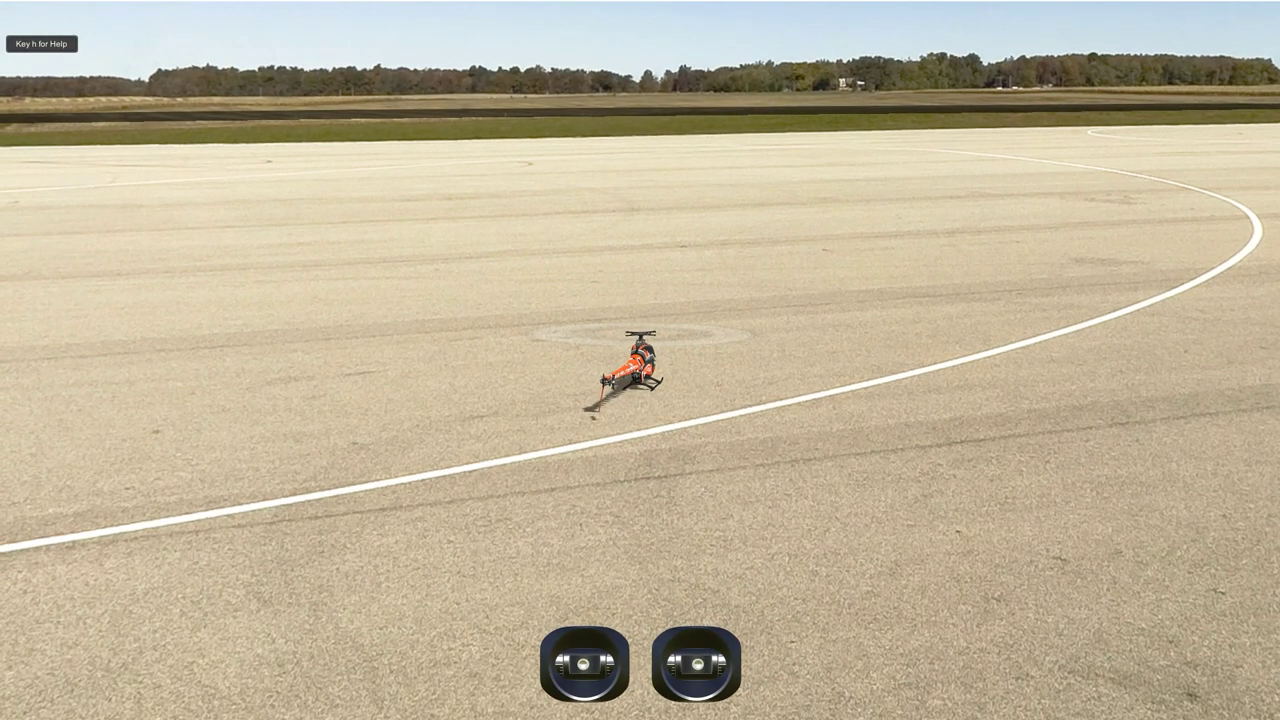
pyautogui.press('Escape')
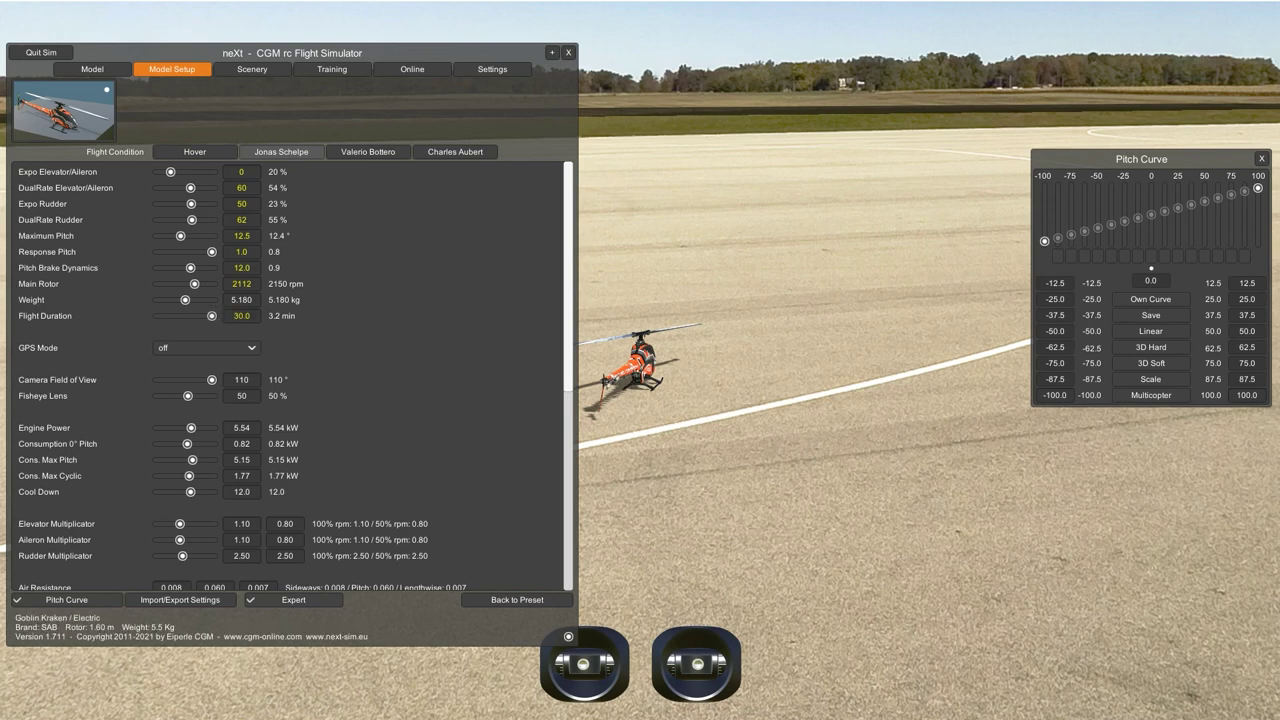
# - Set the rotor collision threshold (Coll. Rotor) to 30.0 in the simulator's physics settings, with Gravity at 12.00
pyautogui.click(492, 69)
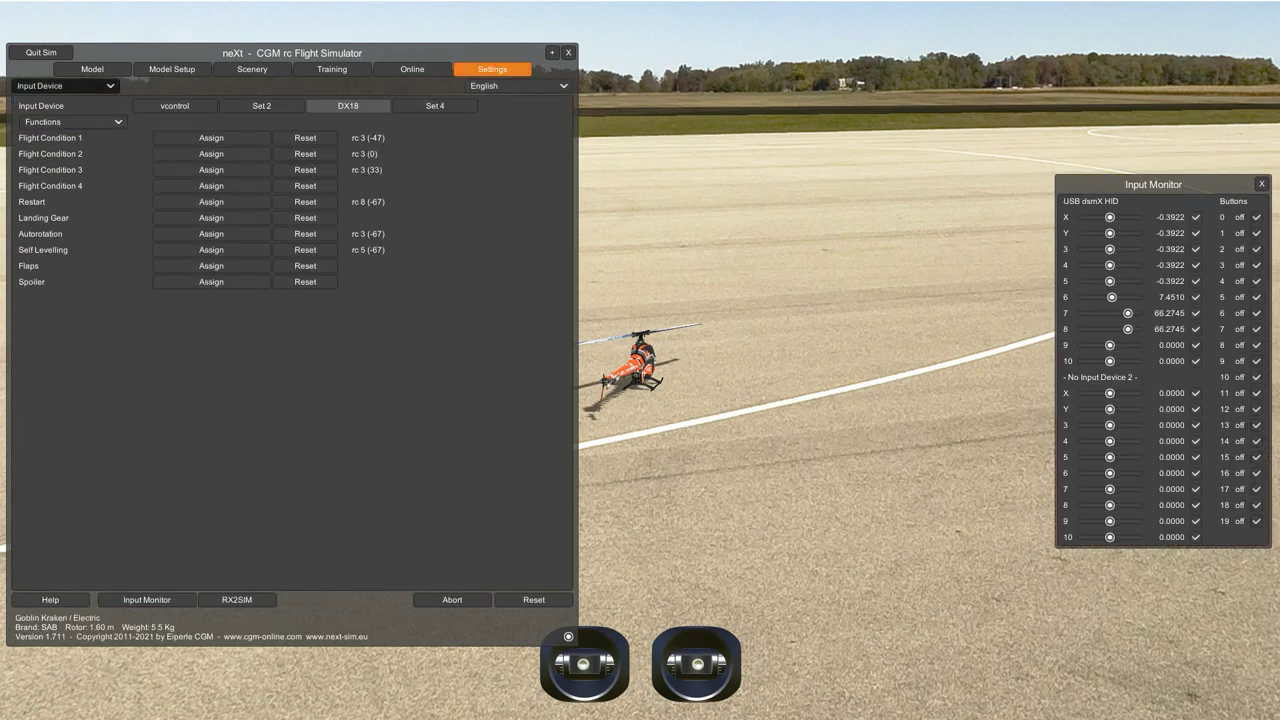
pyautogui.click(65, 85)
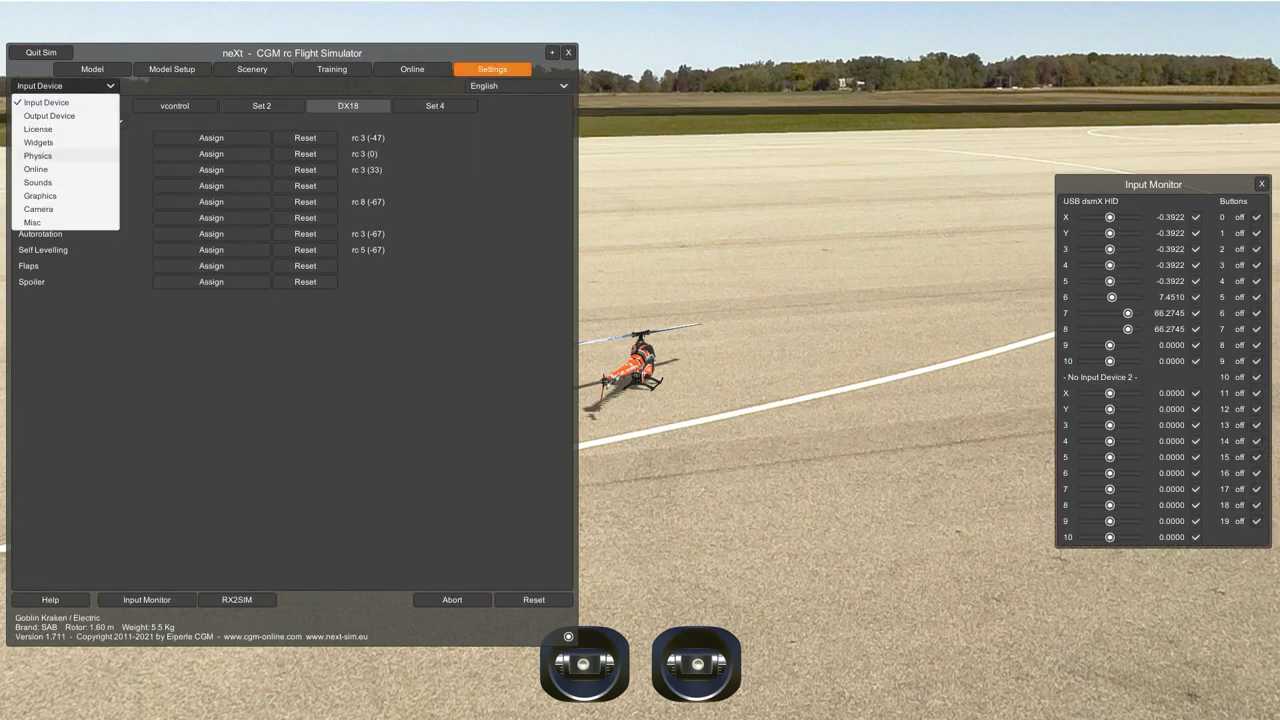
pyautogui.click(40, 156)
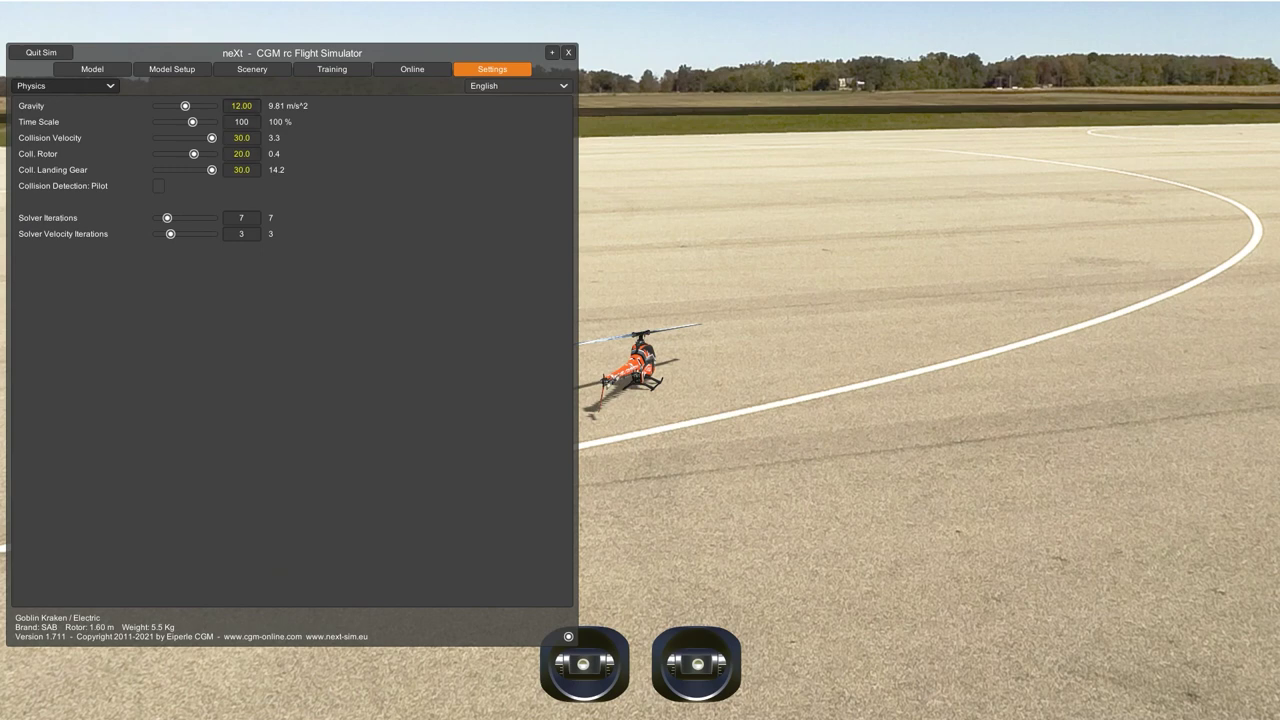
pyautogui.click(241, 105)
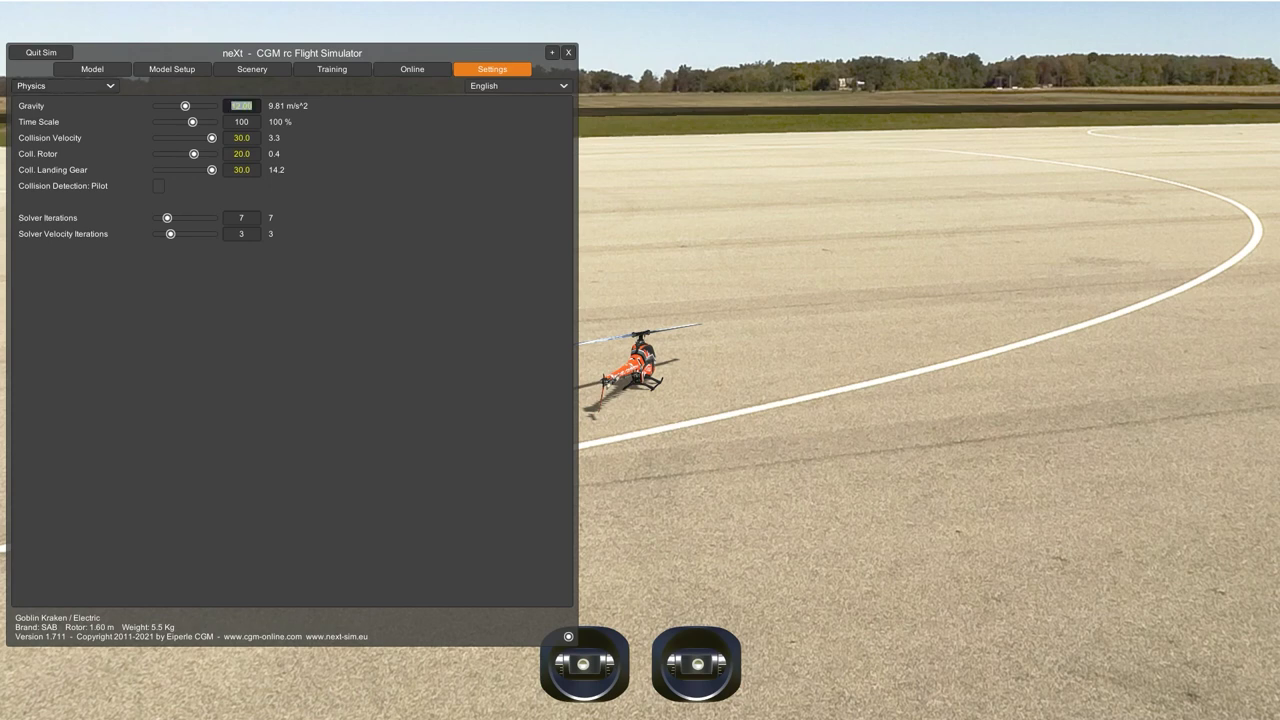
pyautogui.click(252, 105)
pyautogui.press('Return')
pyautogui.moveTo(194, 154); pyautogui.dragTo(212, 154)
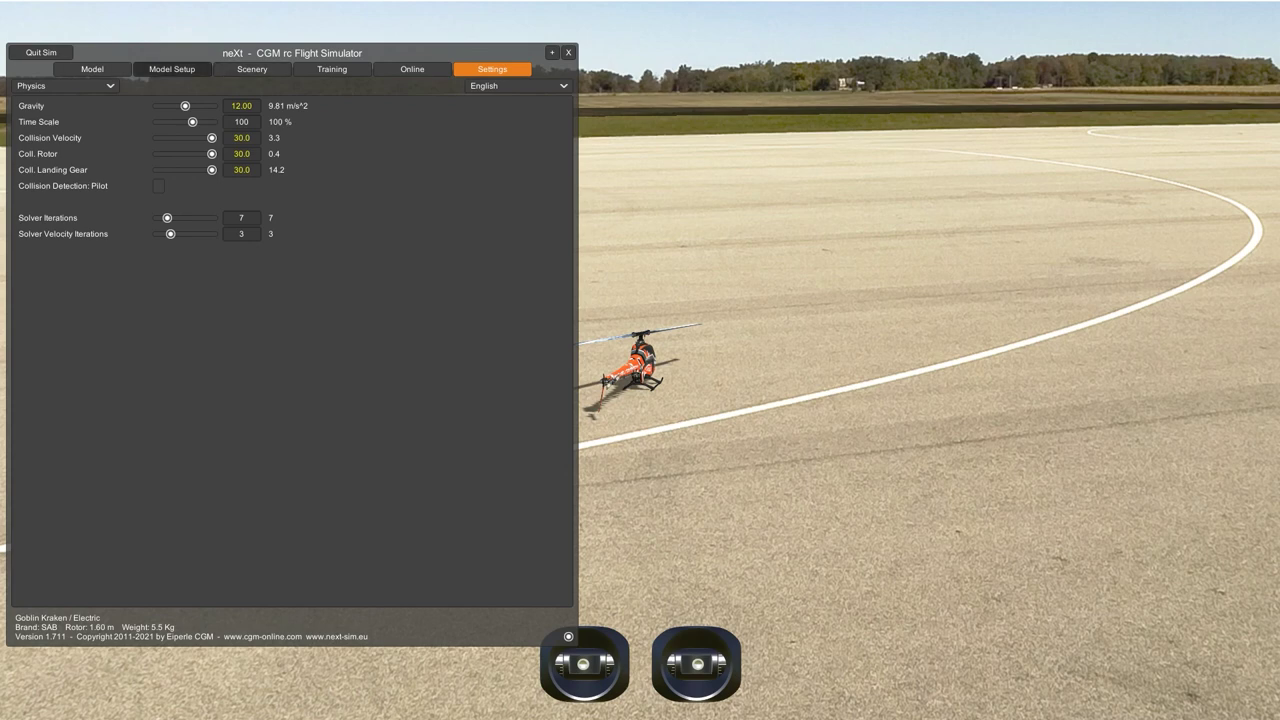
# - Examine the second flight condition's expert parameters in the model setup, from the rates through multiplicators, air resistance, inertia and gyro gains
pyautogui.click(172, 69)
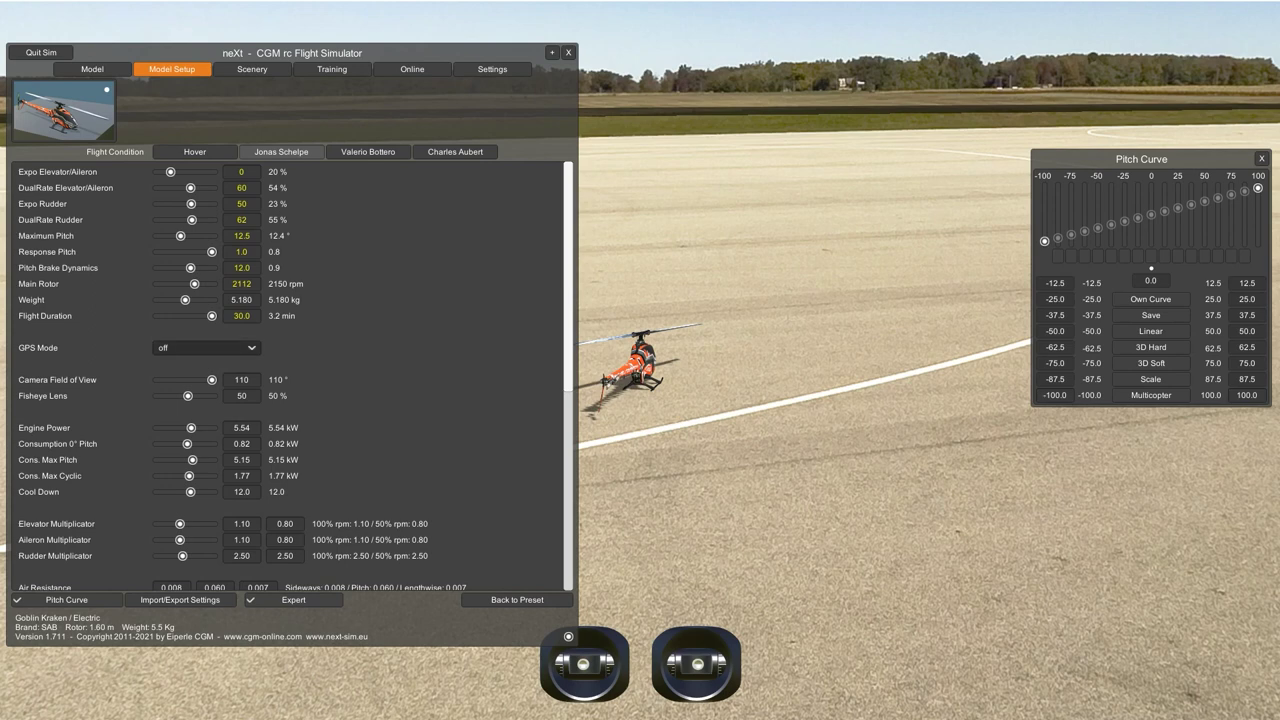
pyautogui.scroll(-3, 296, 377)
pyautogui.scroll(-1, 296, 377)
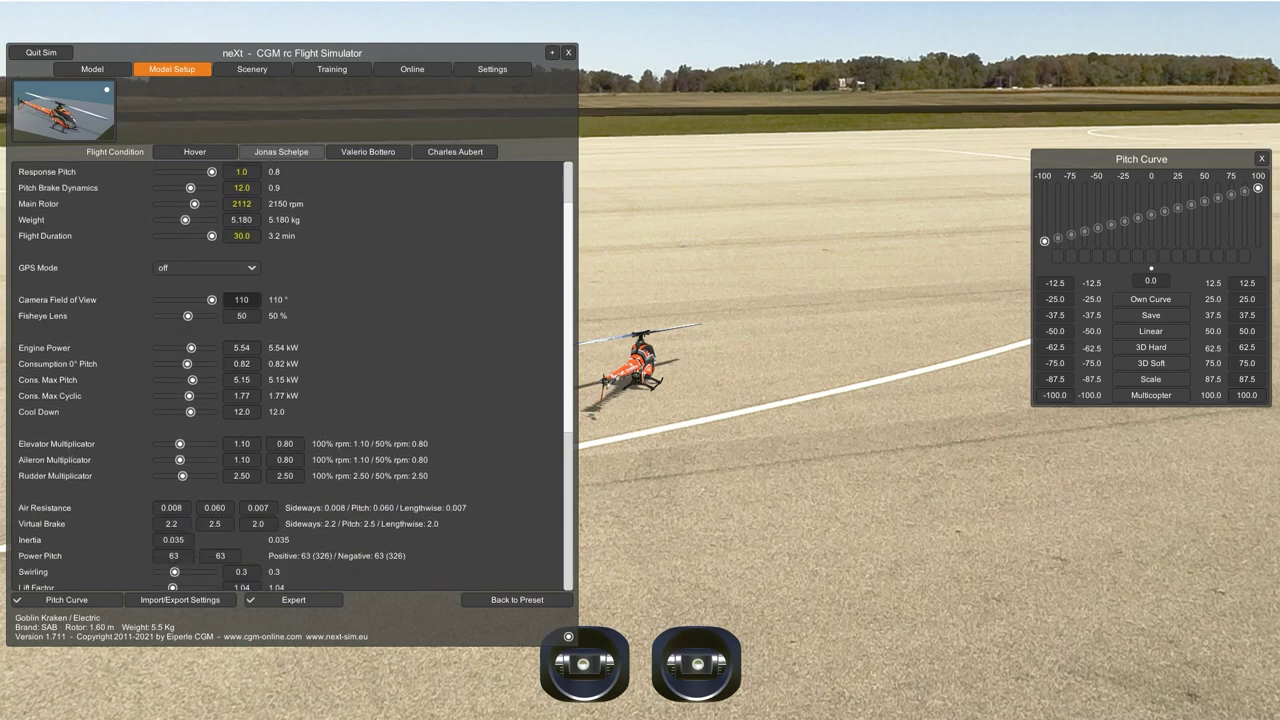
pyautogui.scroll(-2, 296, 377)
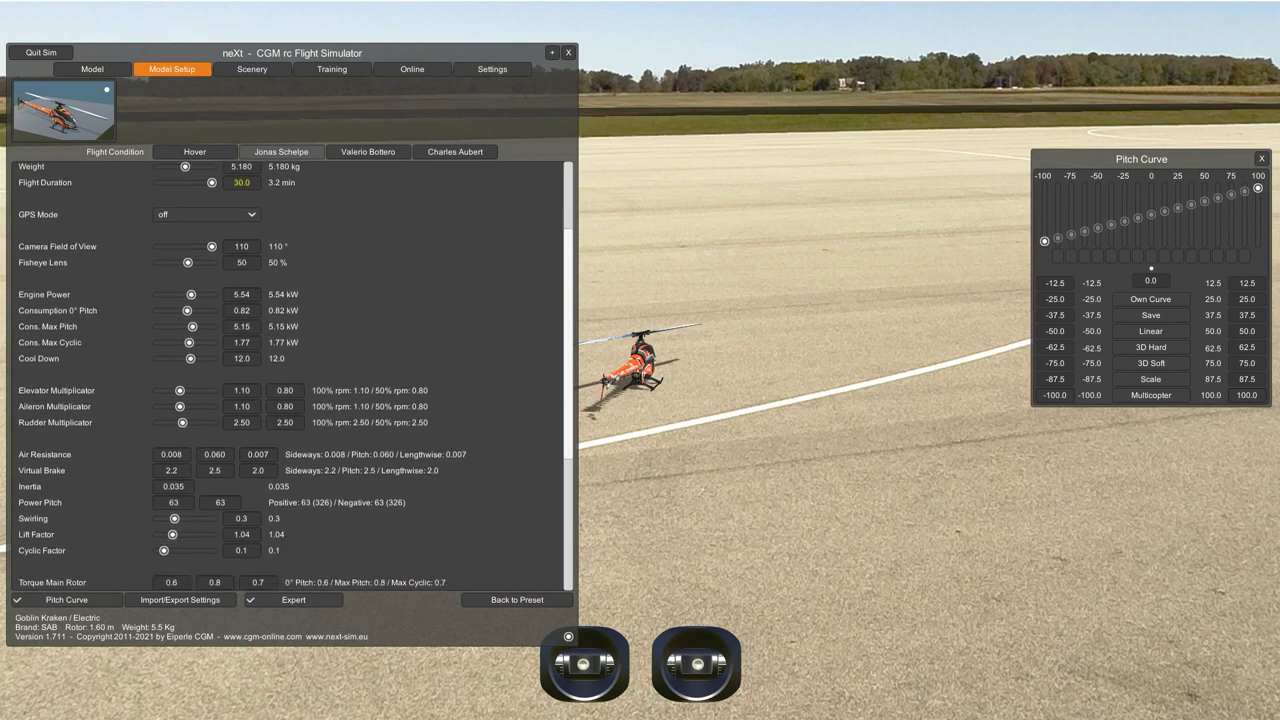
pyautogui.scroll(-1, 296, 377)
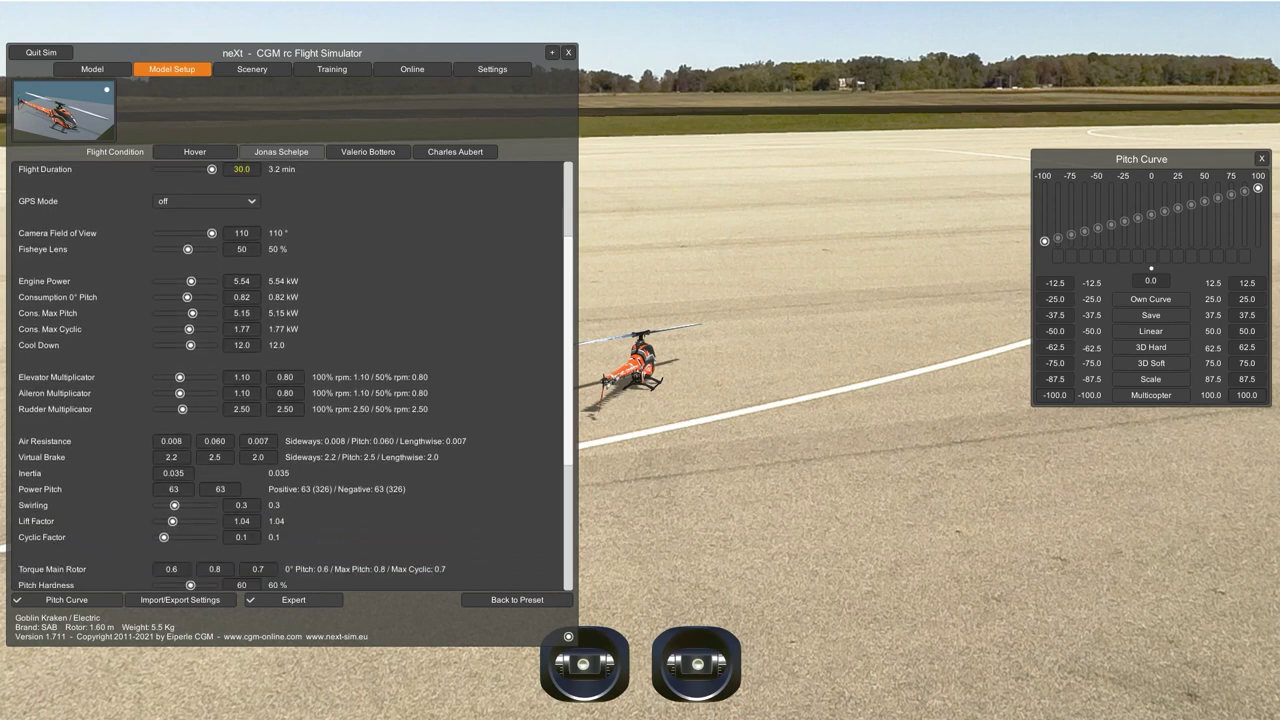
pyautogui.scroll(1, 296, 376)
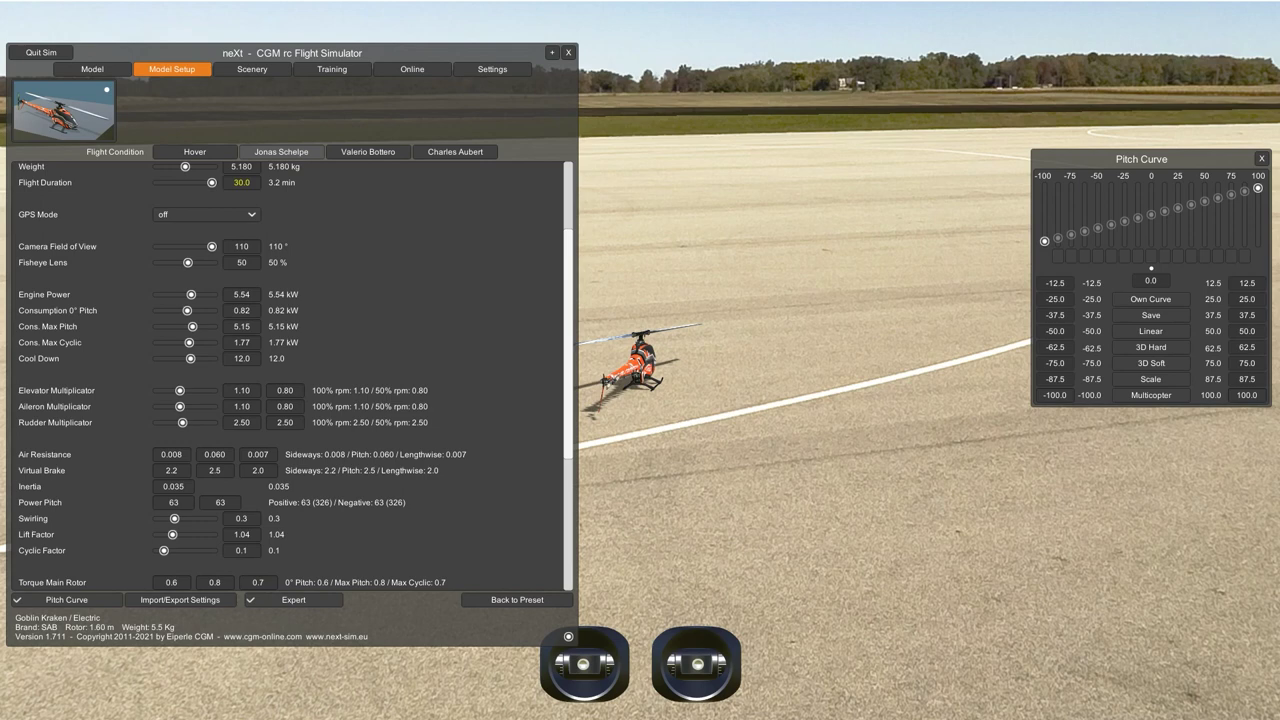
pyautogui.scroll(3, 290, 376)
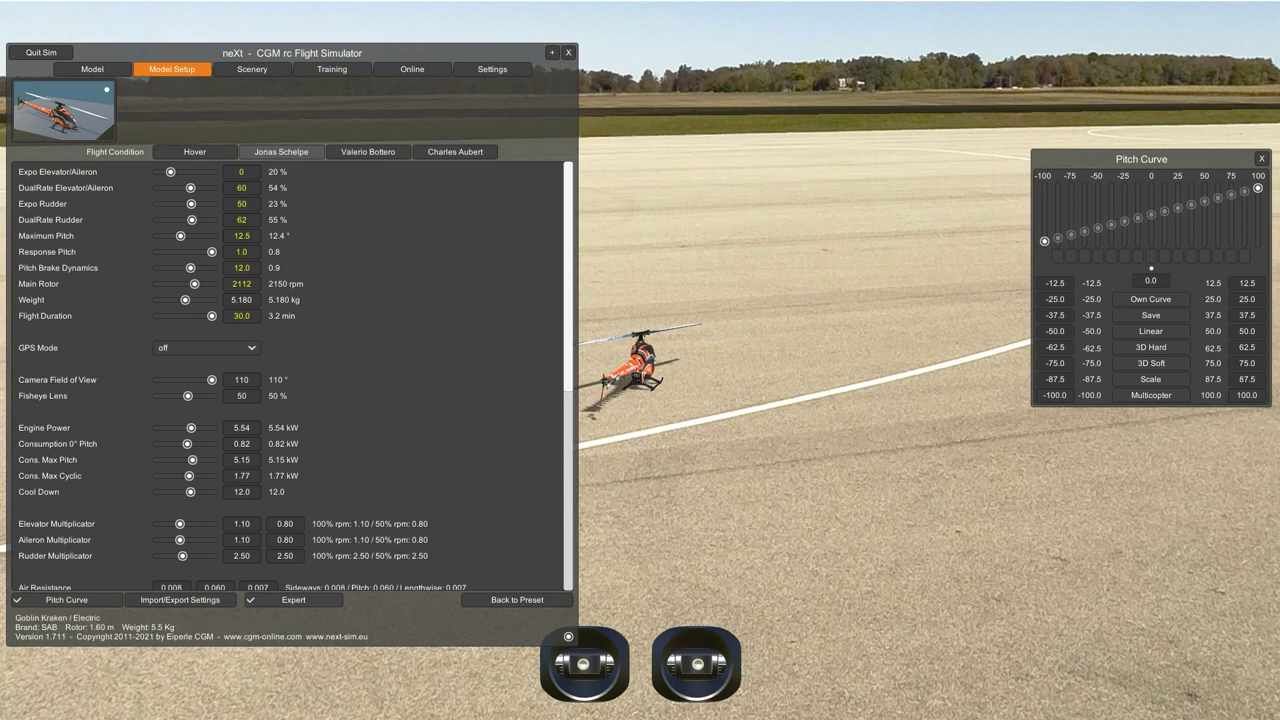
pyautogui.scroll(-2, 290, 376)
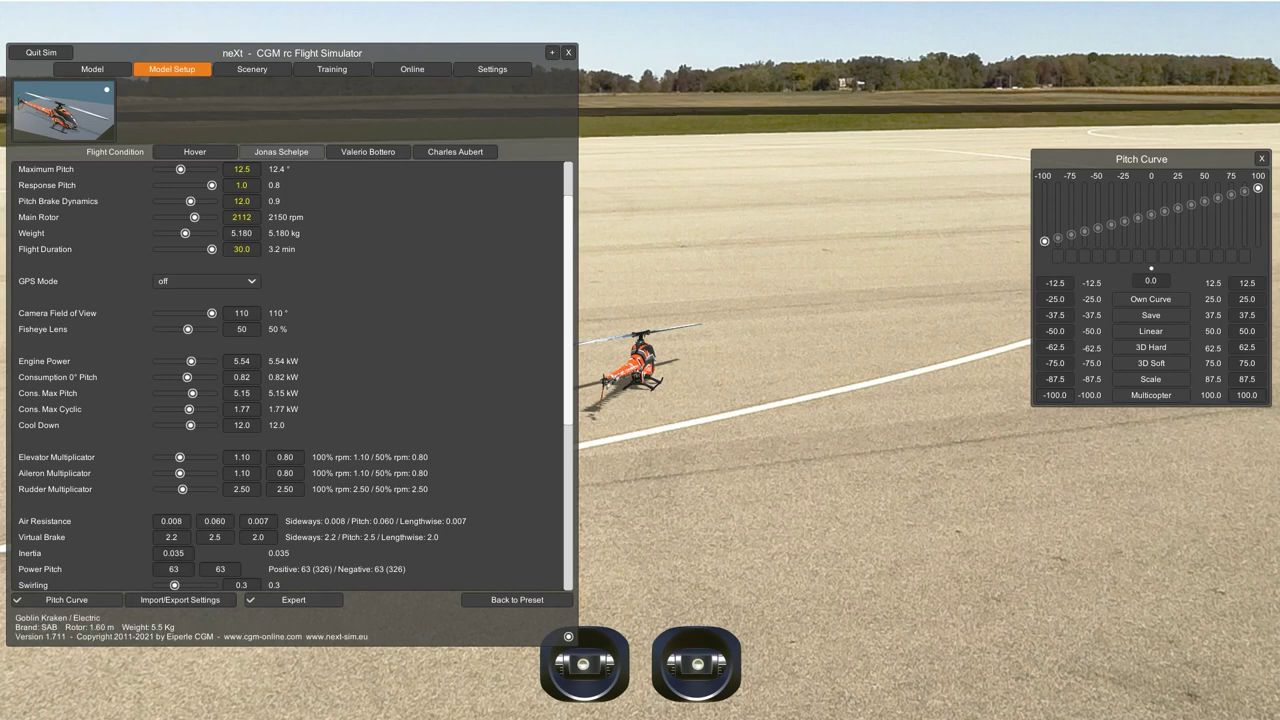
pyautogui.scroll(3, 290, 376)
pyautogui.scroll(-5, 290, 376)
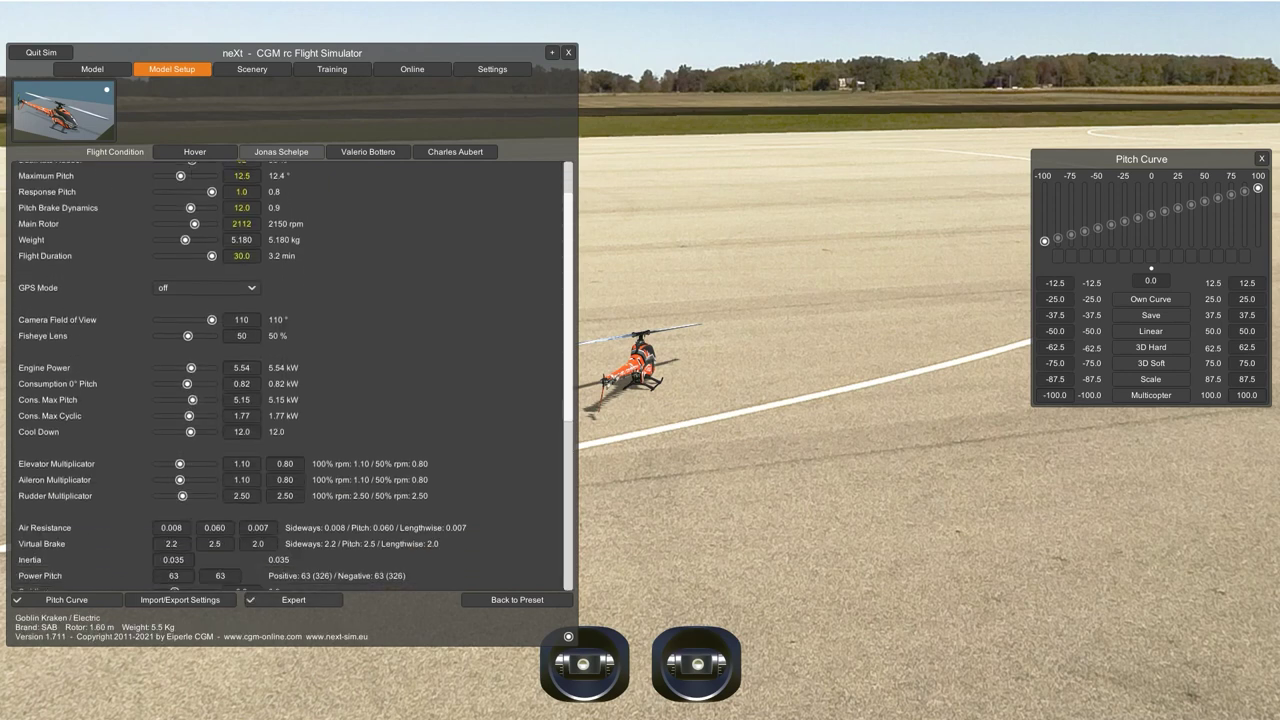
pyautogui.scroll(-3, 290, 376)
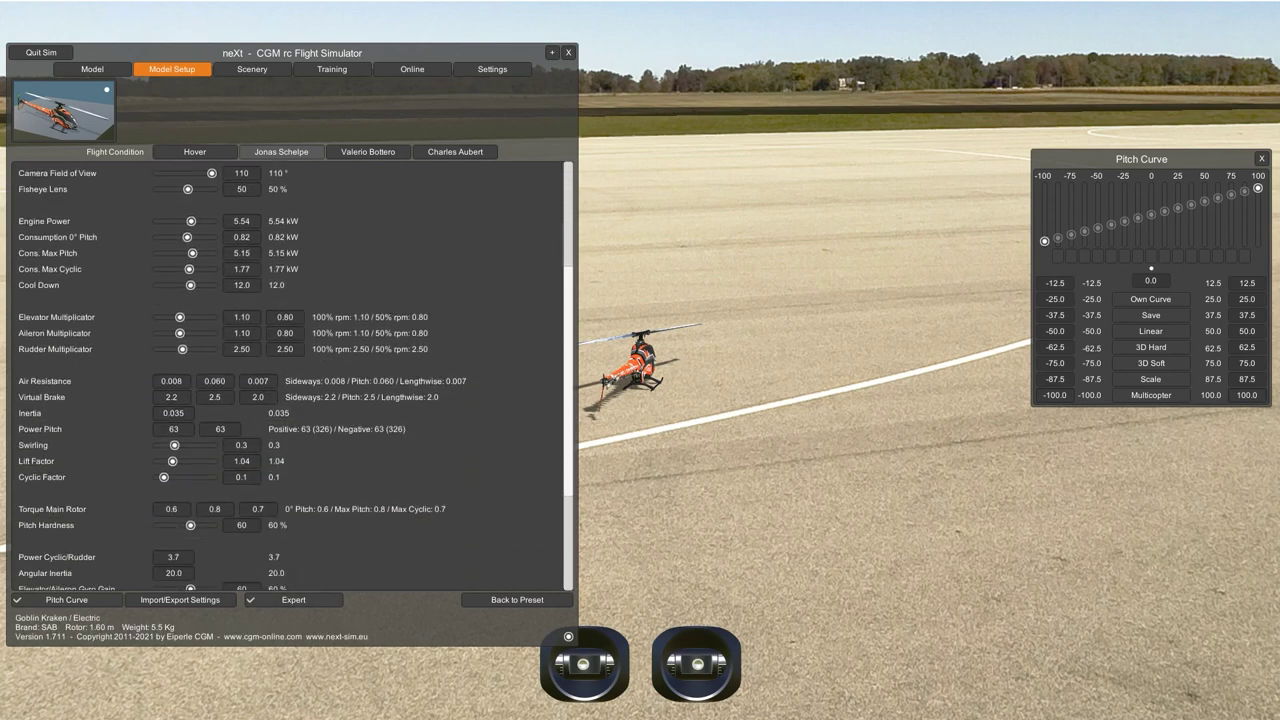
pyautogui.scroll(-1, 290, 376)
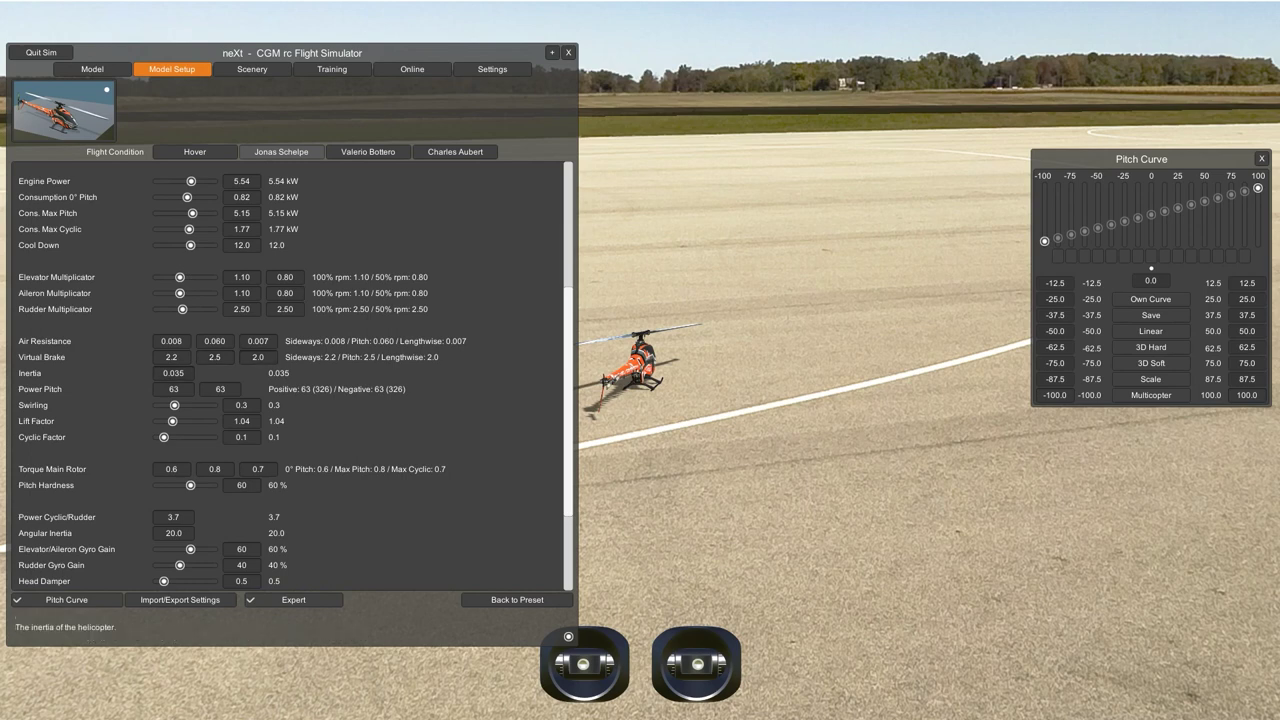
# - Test-fly the helicopter, and set Swirling back to 0.3 in the model setup
pyautogui.click(173, 373)
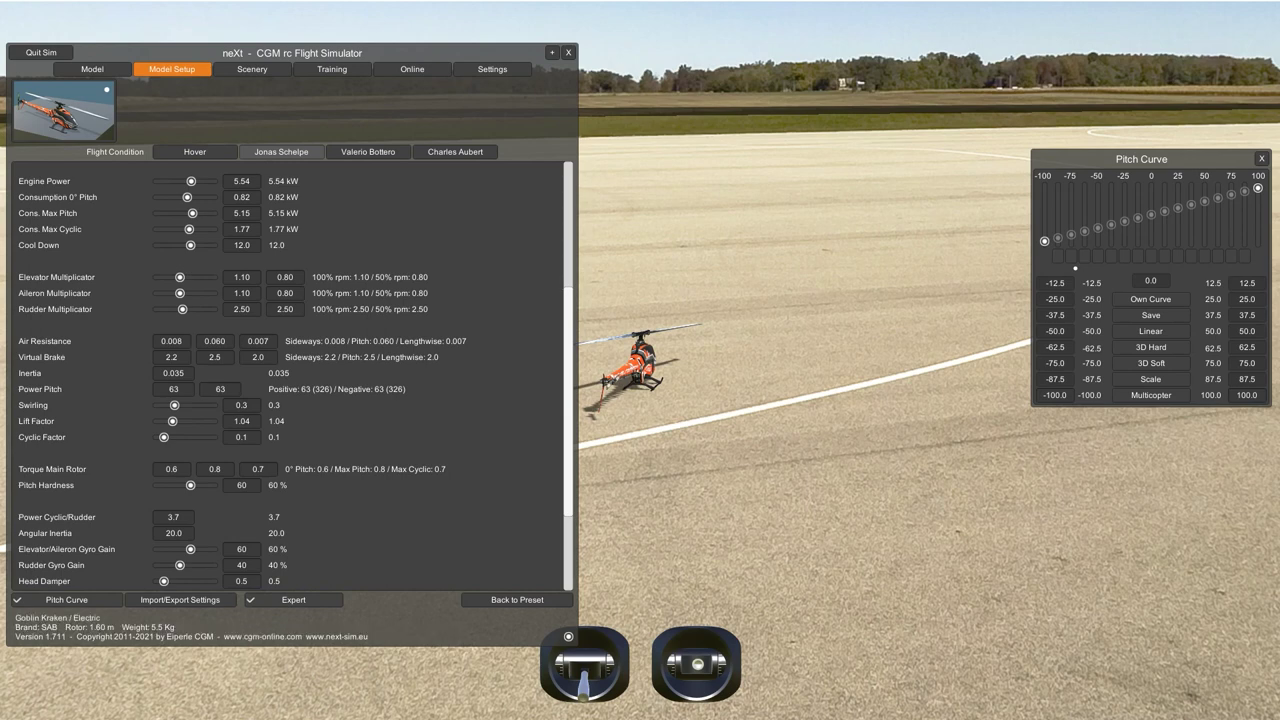
pyautogui.press('Escape')
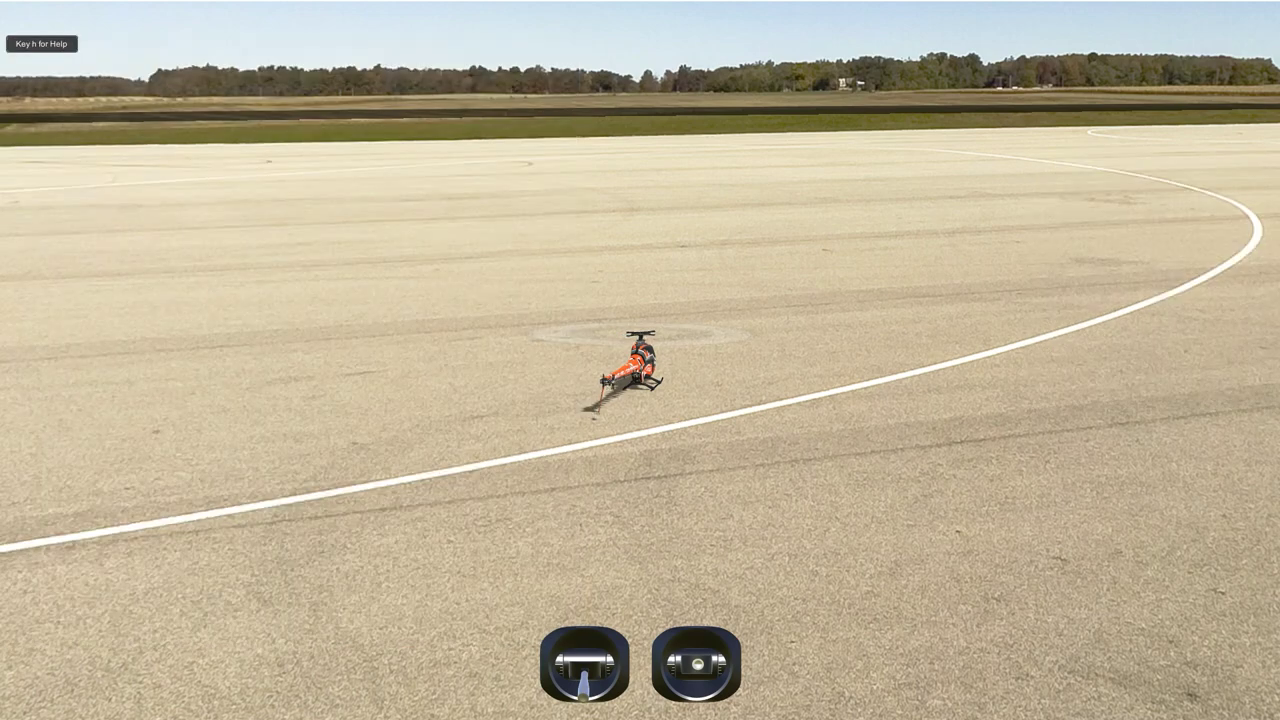
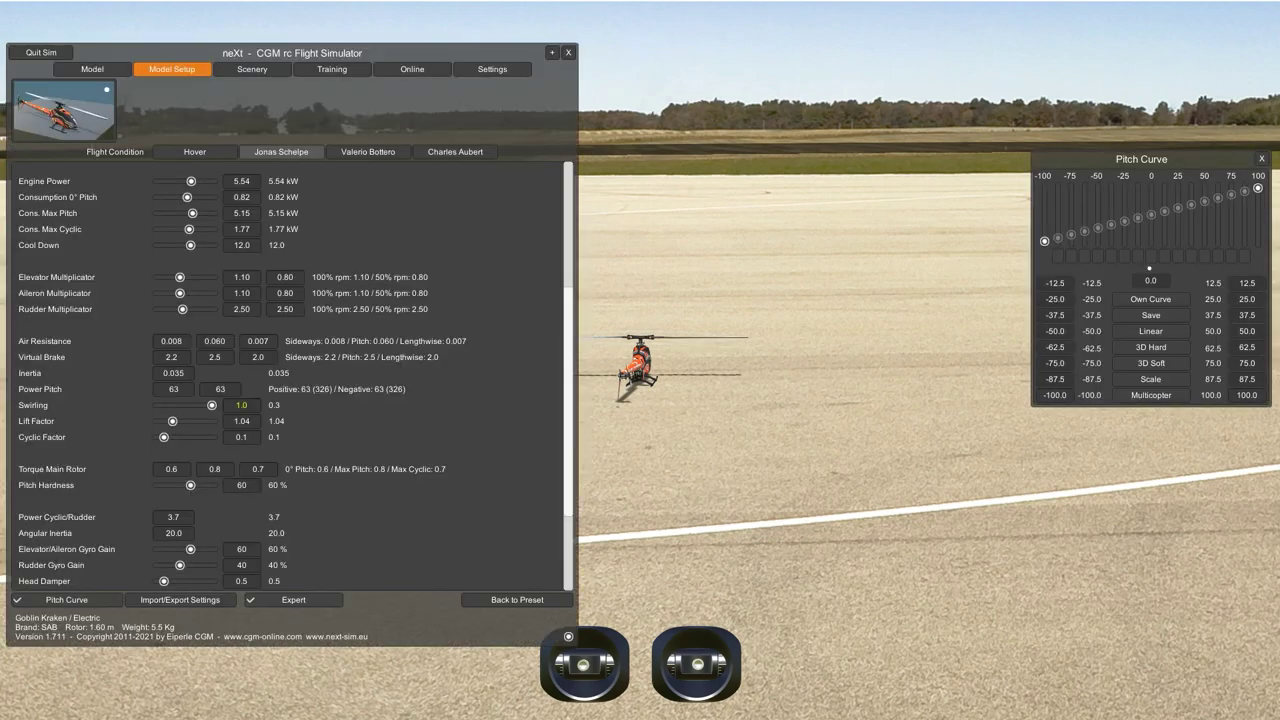
pyautogui.moveTo(212, 405); pyautogui.dragTo(174, 405)
# - Set the autorotation parameters Keep Headspeed to 0.0140, Flare to 0.0018 and Flare Horizontally to 0.170
pyautogui.scroll(4, 290, 375)
pyautogui.scroll(-7, 290, 375)
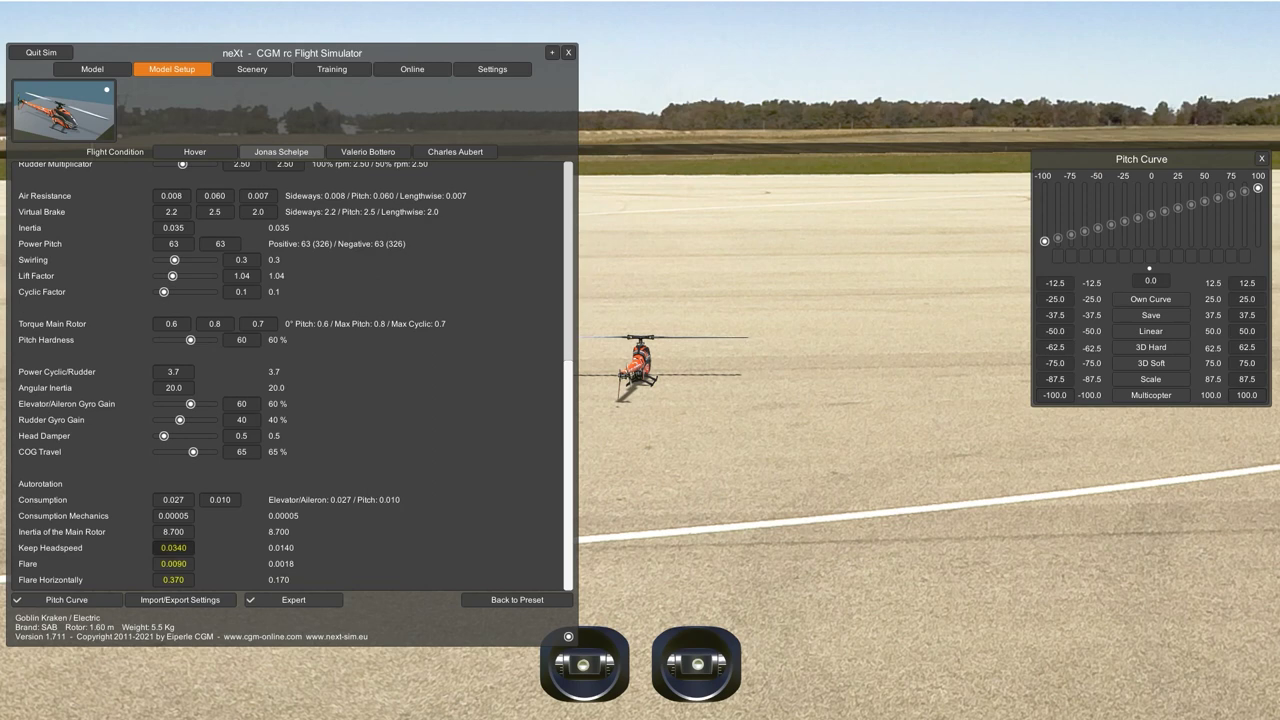
pyautogui.click(173, 547)
pyautogui.write('0.014')
pyautogui.press('Tab')
pyautogui.write('0.0')
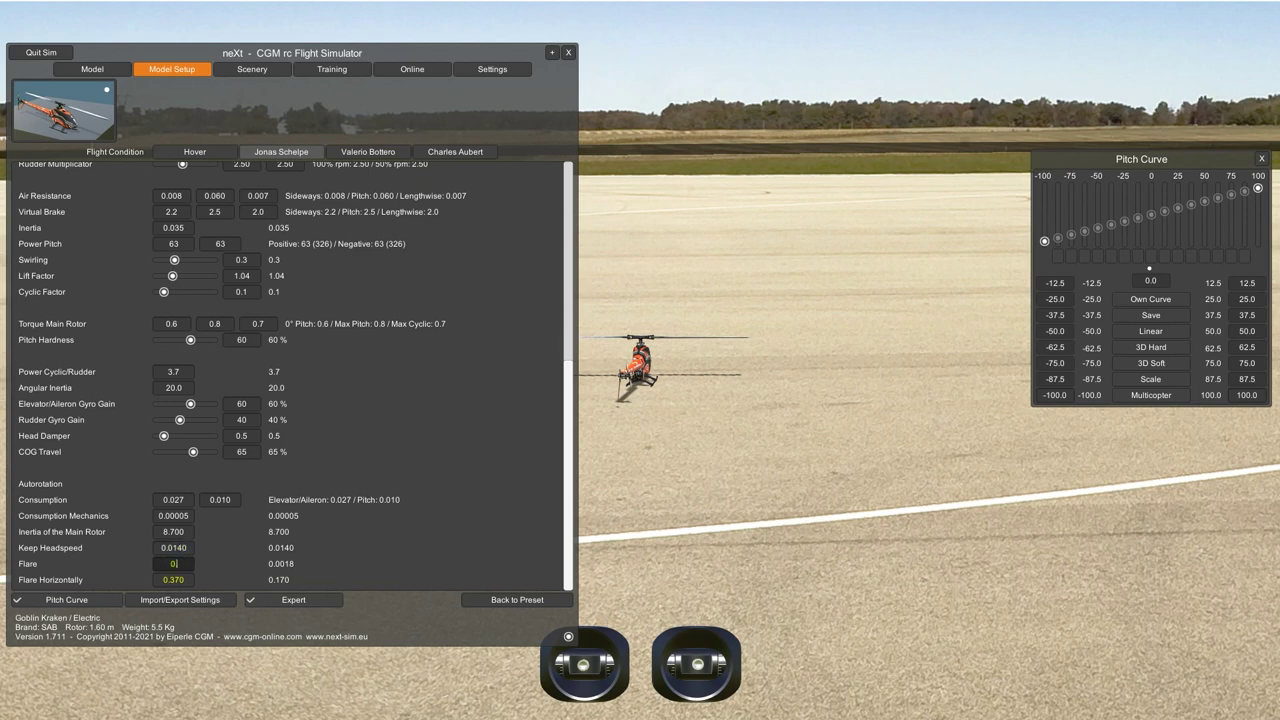
pyautogui.write('018')
pyautogui.press('Tab')
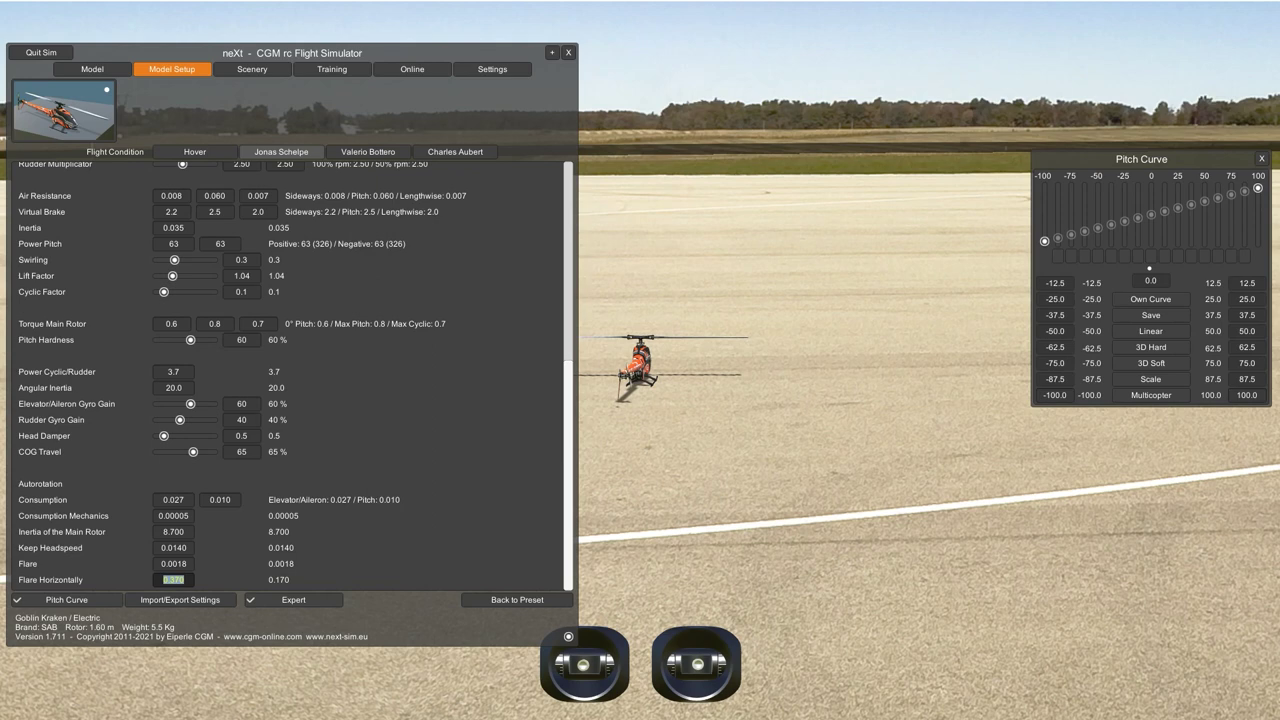
pyautogui.write('0.170')
pyautogui.press('Return')
# - Check the autorotation Consumption values for elevator/aileron and pitch, and set Inertia of the Main Rotor to 10.000
pyautogui.moveTo(292, 52); pyautogui.dragTo(289, 51)
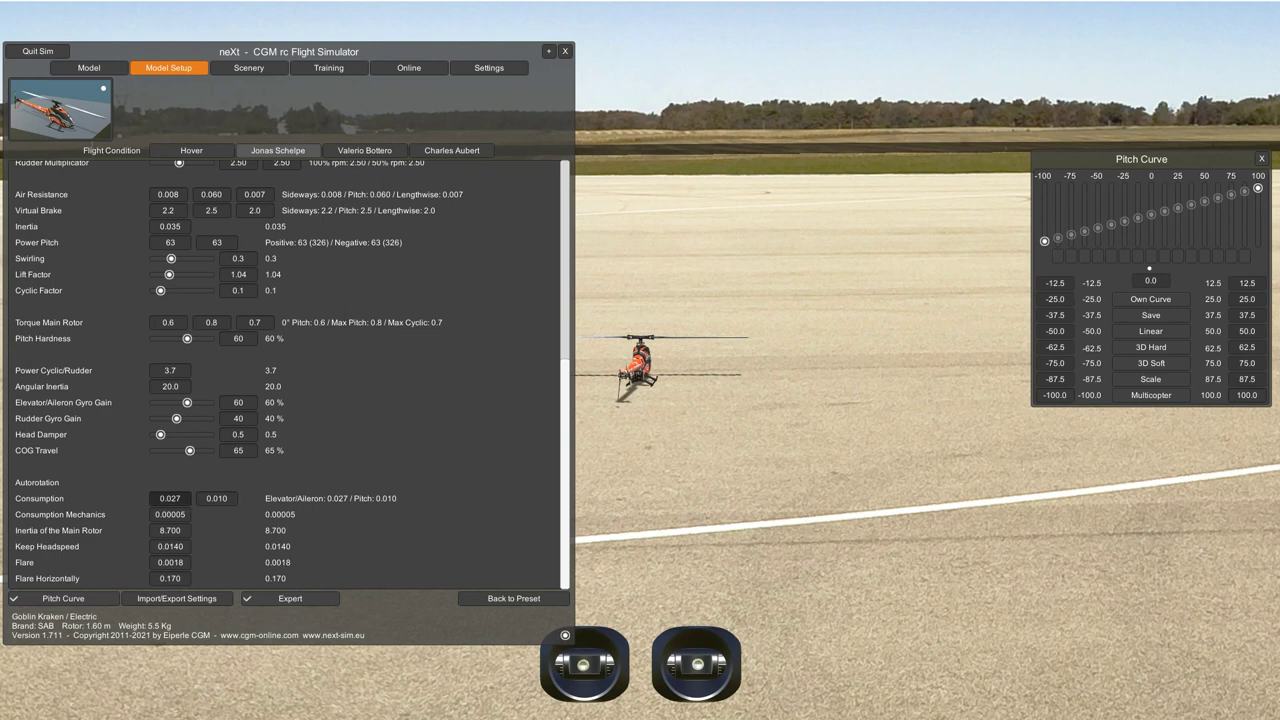
pyautogui.click(170, 498)
pyautogui.click(171, 498)
pyautogui.press('Tab')
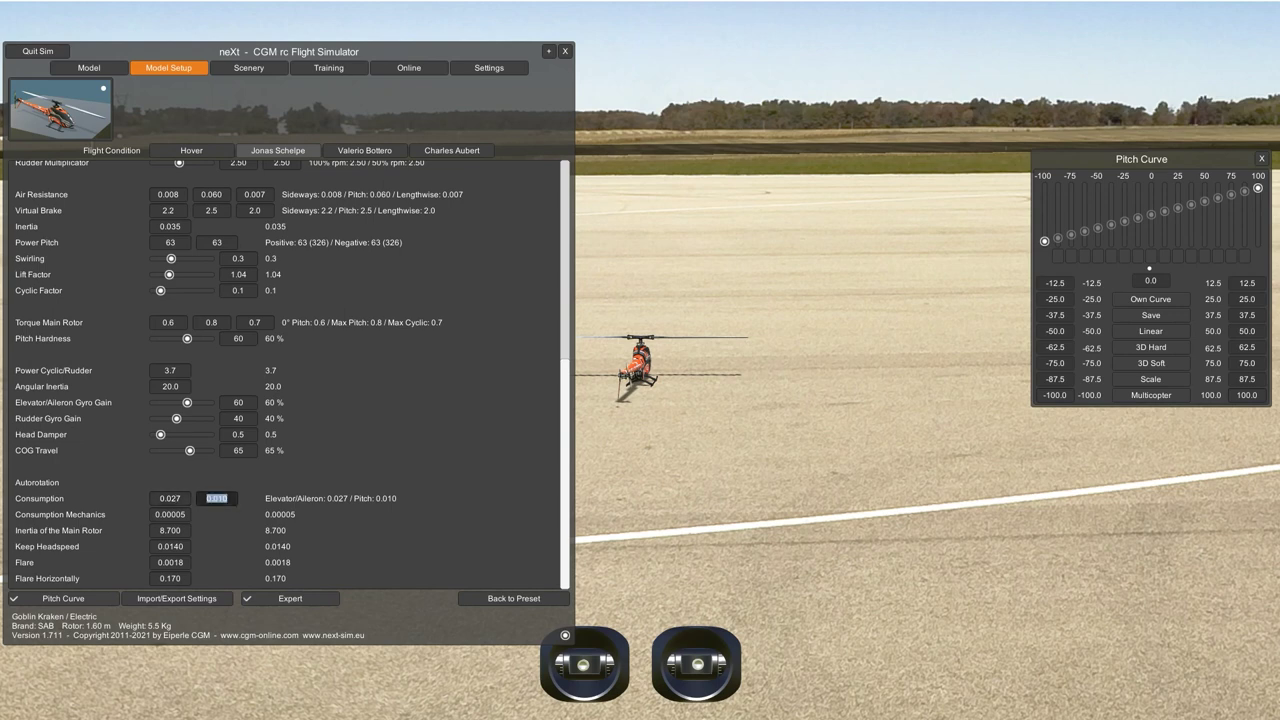
pyautogui.click(227, 498)
pyautogui.click(170, 530)
pyautogui.moveTo(159, 530); pyautogui.dragTo(182, 530)
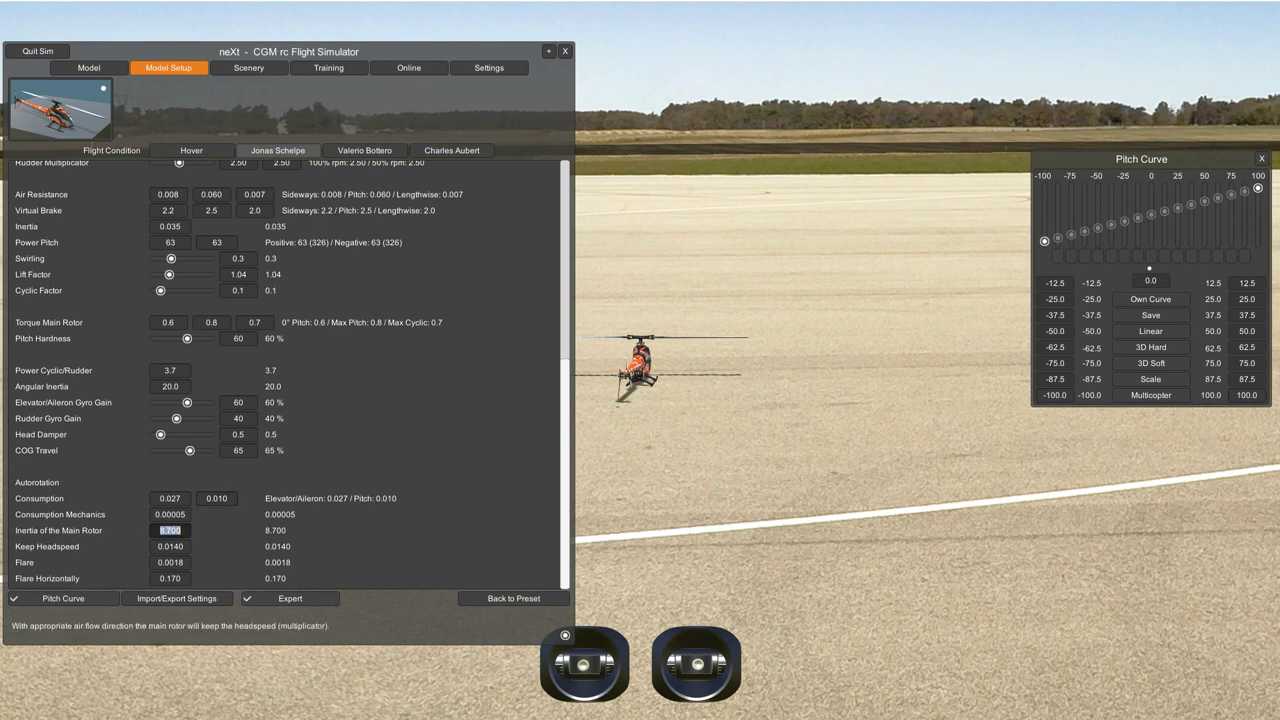
pyautogui.write('10')
pyautogui.press('Return')
# - Set the autorotation Keep Headspeed to 0.0300 and Flare to 0.0038
pyautogui.click(170, 546)
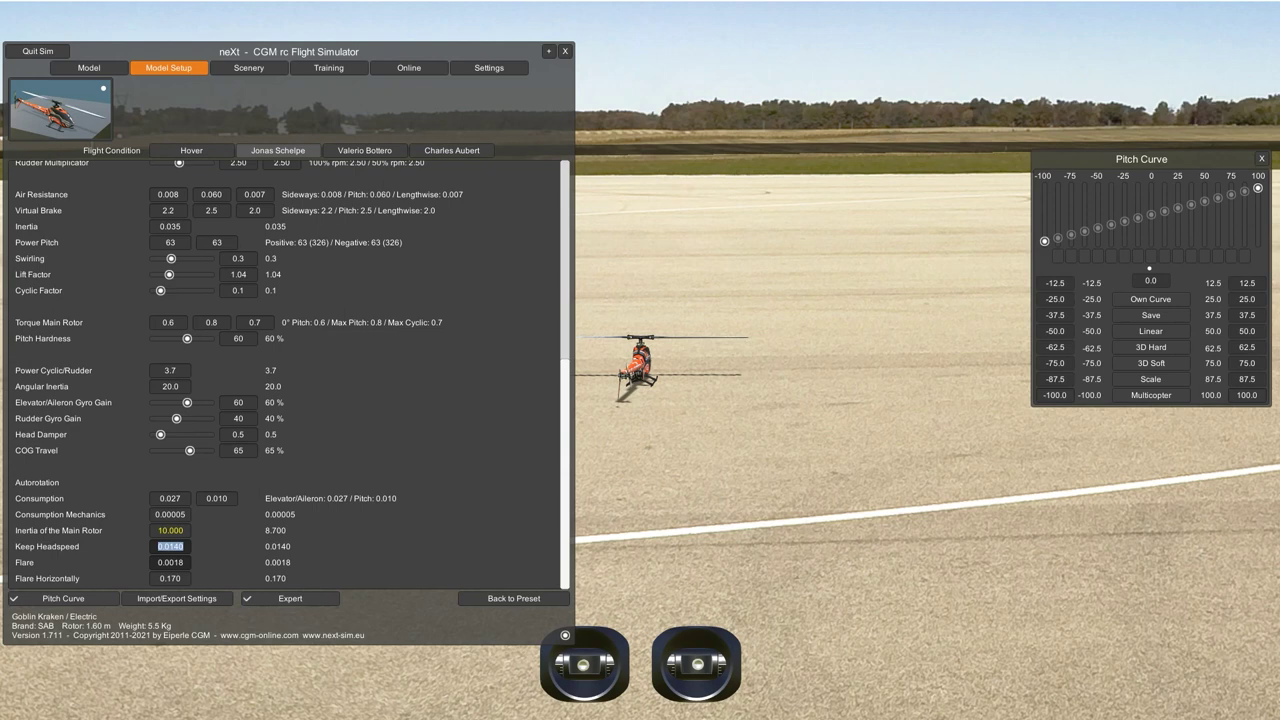
pyautogui.write('0.03')
pyautogui.press('Return')
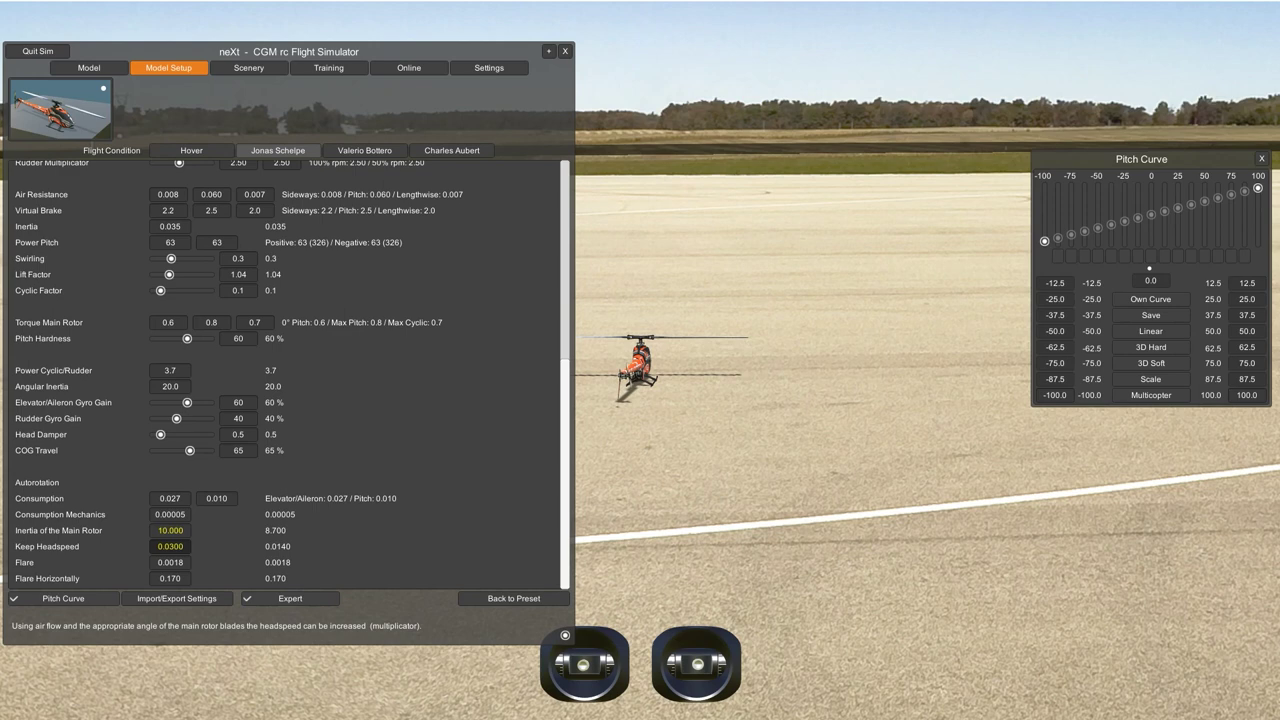
pyautogui.click(170, 562)
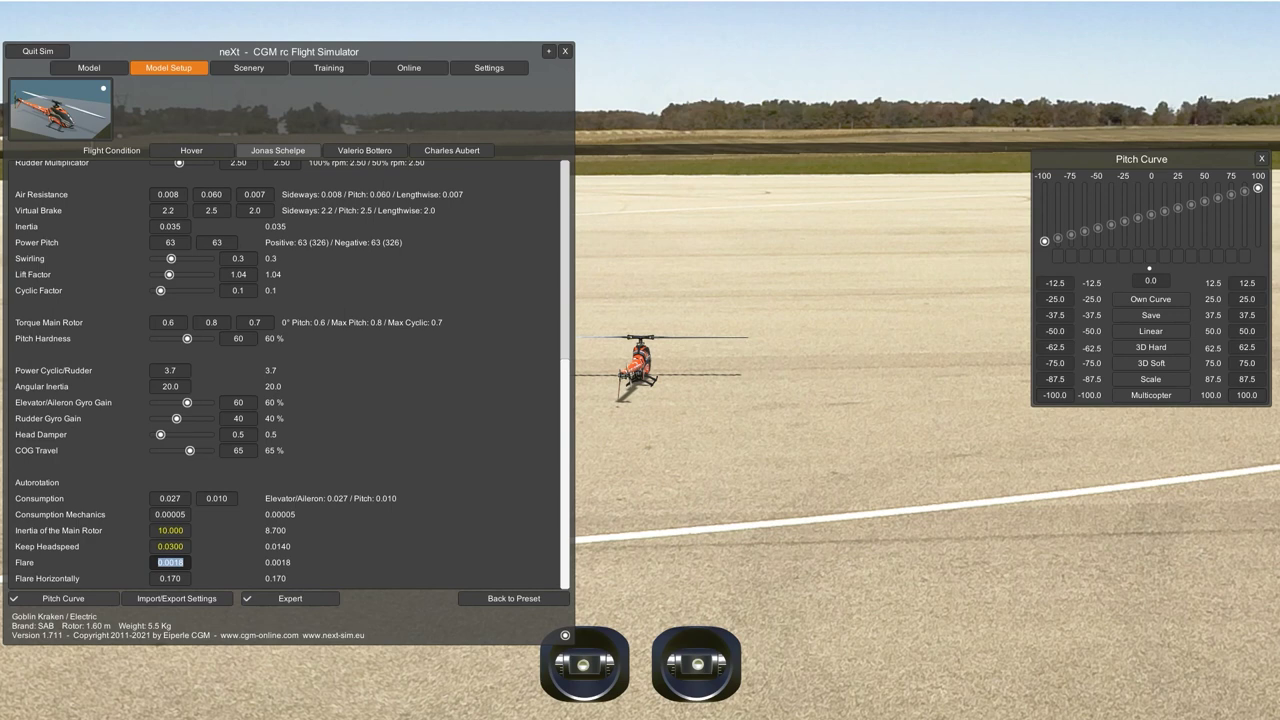
pyautogui.write('0.0028')
pyautogui.press('BackSpace')
pyautogui.write('3')
pyautogui.click(170, 578)
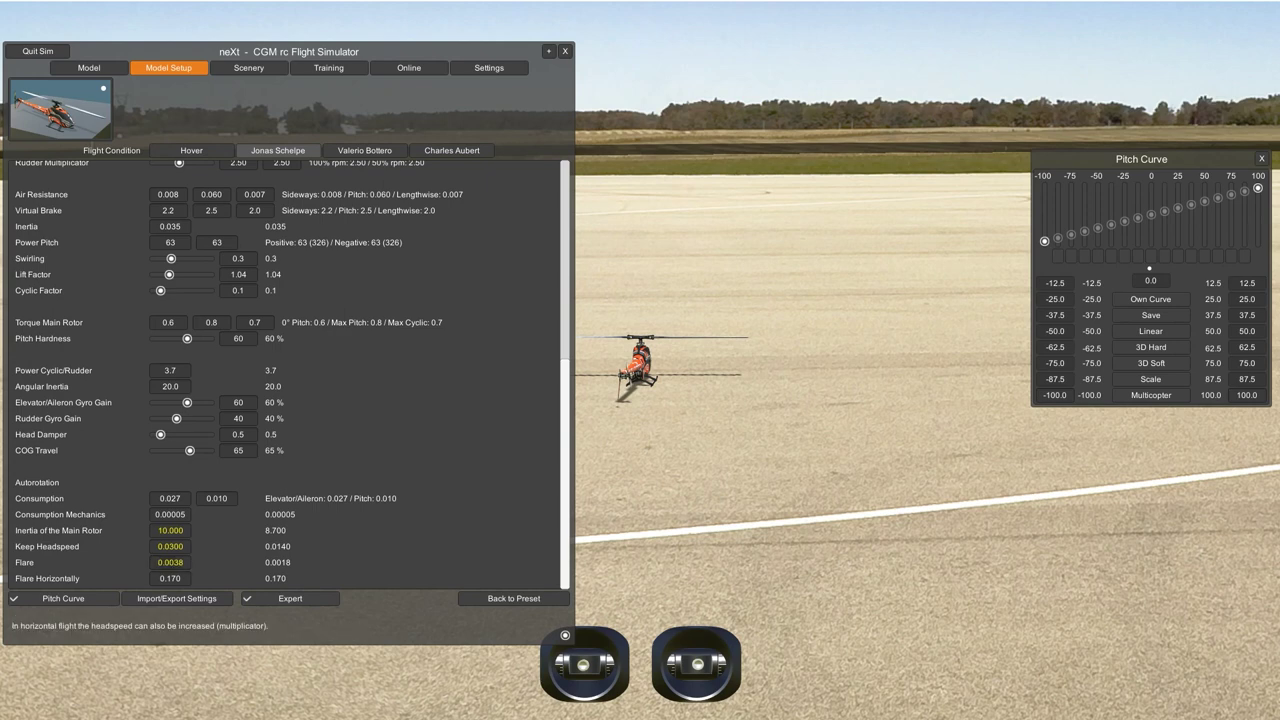
pyautogui.press('Return')
# - Set the autorotation Flare Horizontally to 0.240 and Inertia of the Main Rotor to 8.700
pyautogui.click(170, 578)
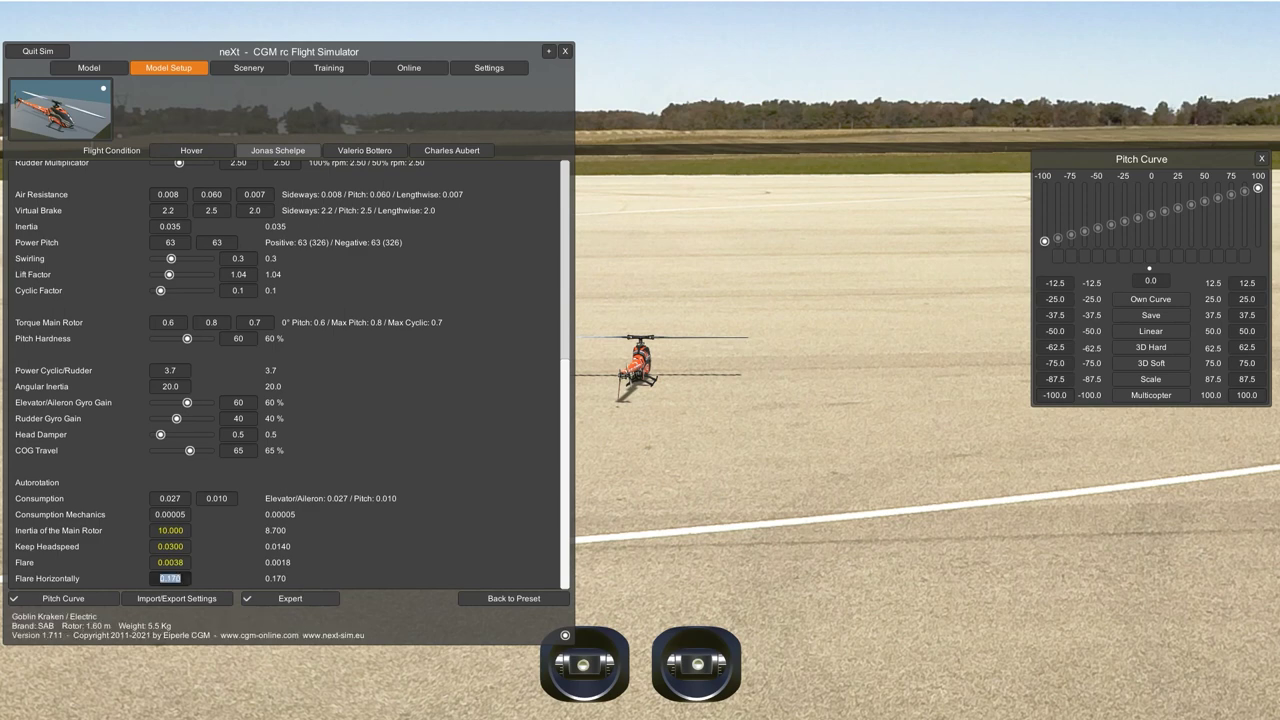
pyautogui.press('BackSpace')
pyautogui.write('0.240')
pyautogui.click(170, 530)
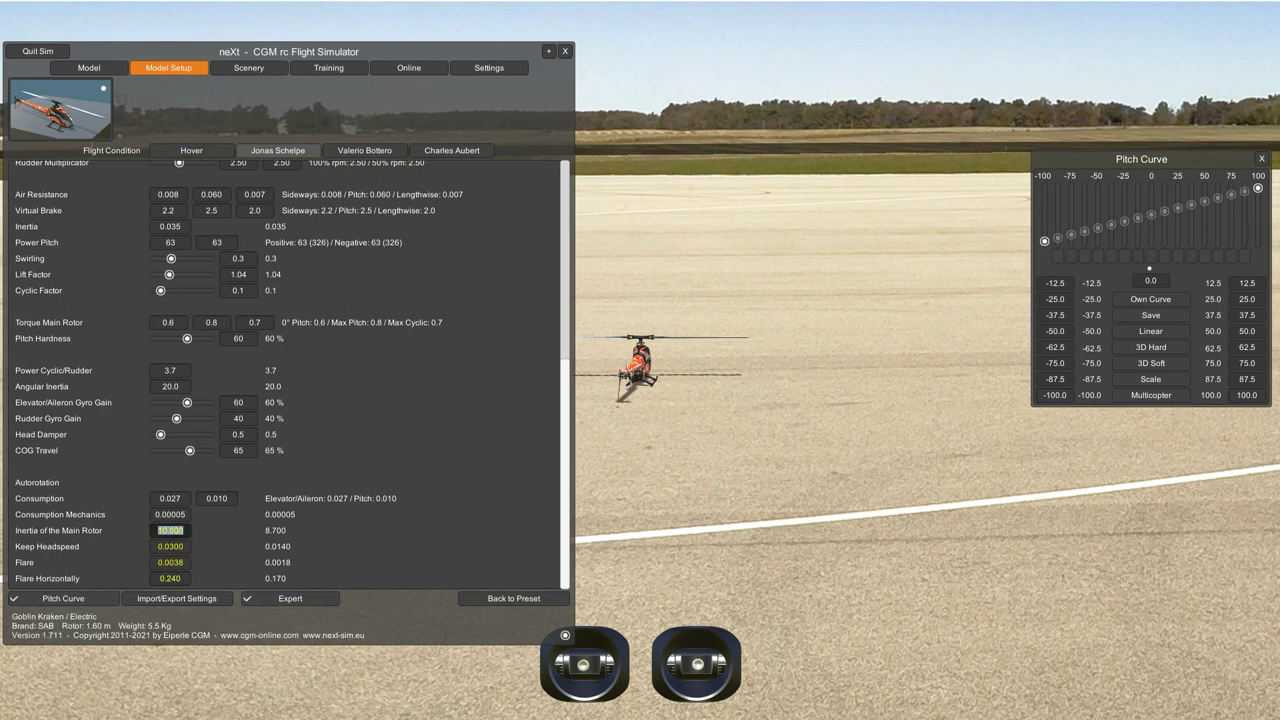
pyautogui.write('8.7')
pyautogui.press('Return')
# - Review the second flight condition's full parameter list, from the expo and dual rates down to the autorotation values
pyautogui.scroll(5, 290, 375)
pyautogui.scroll(-5, 290, 375)
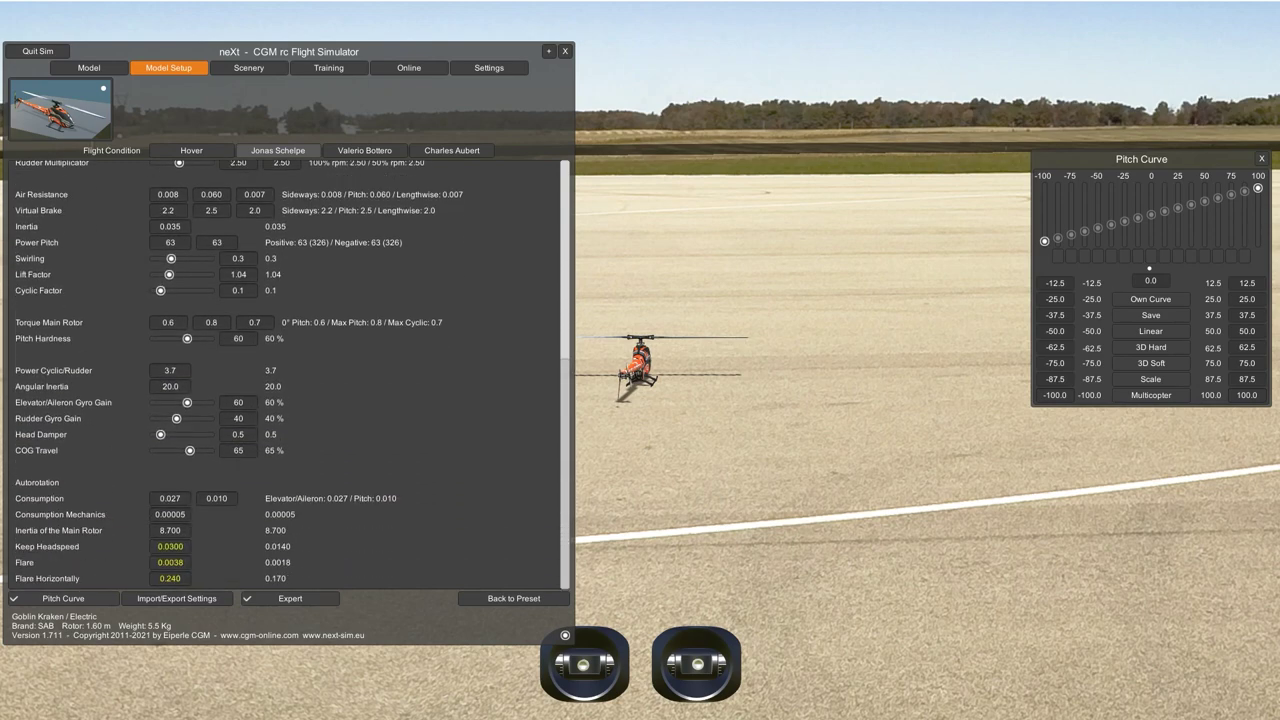
pyautogui.scroll(5, 290, 375)
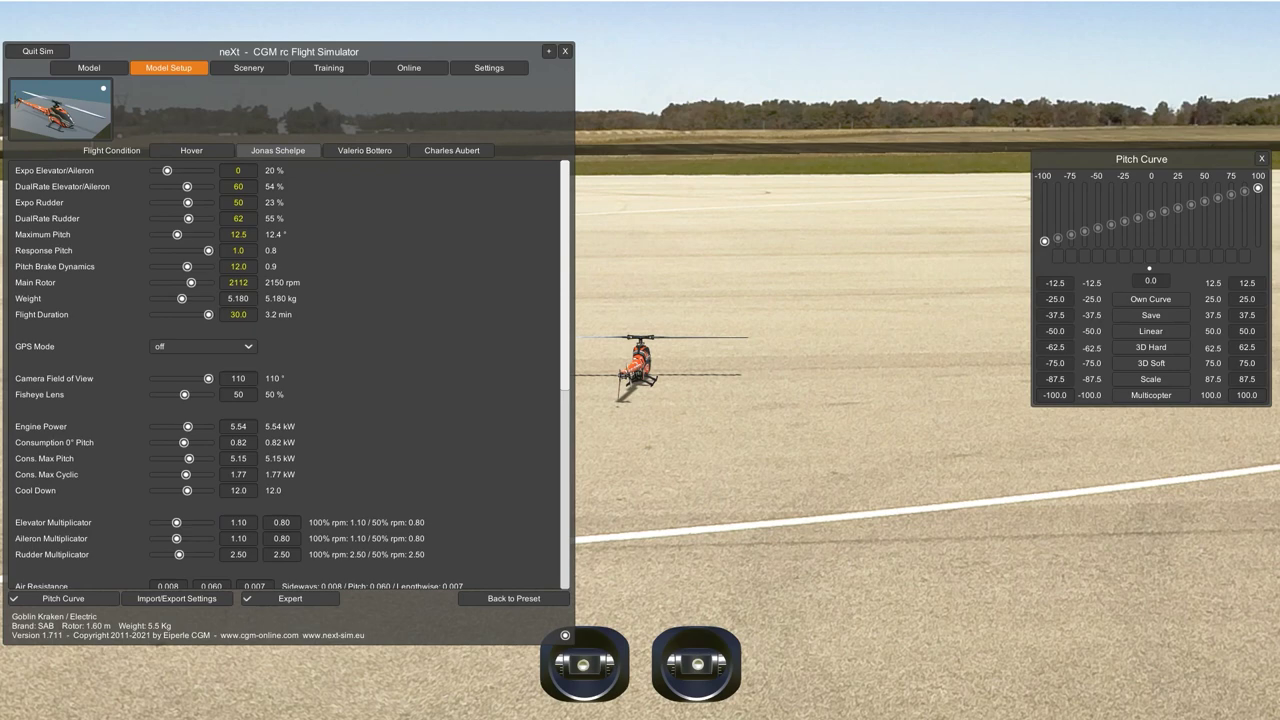
pyautogui.scroll(-3, 290, 375)
pyautogui.scroll(3, 290, 375)
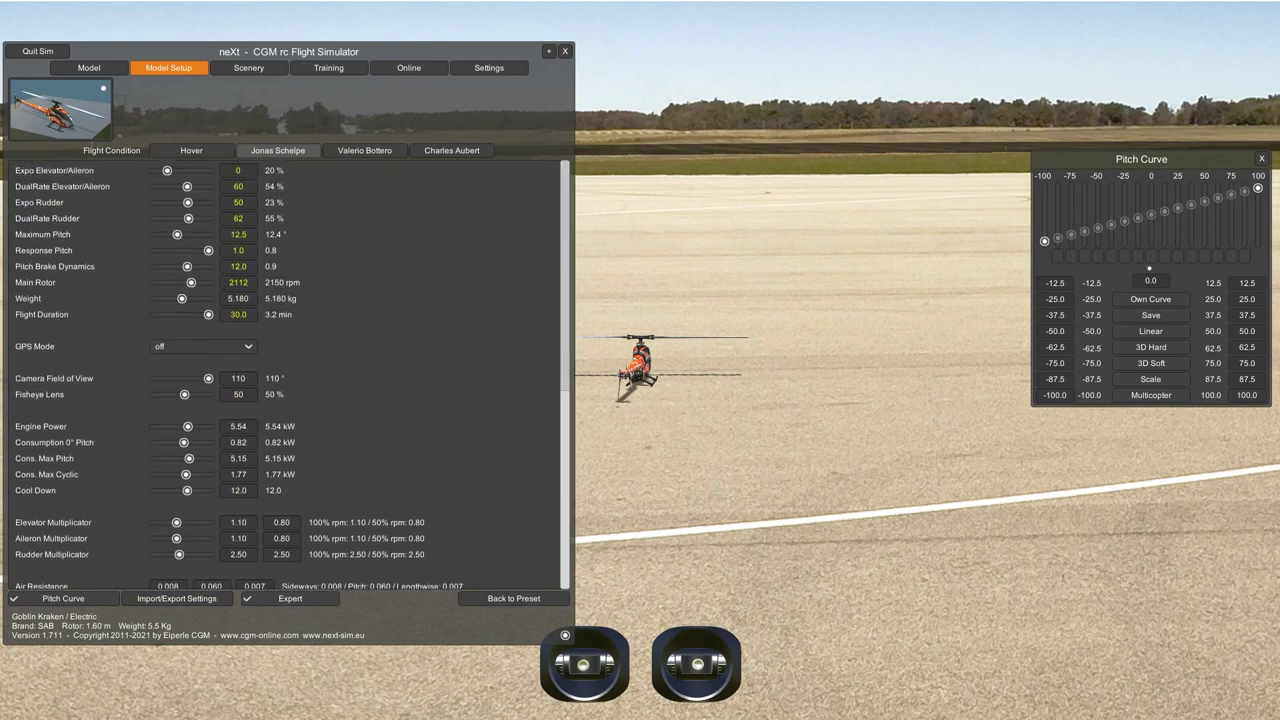
pyautogui.scroll(-5, 290, 375)
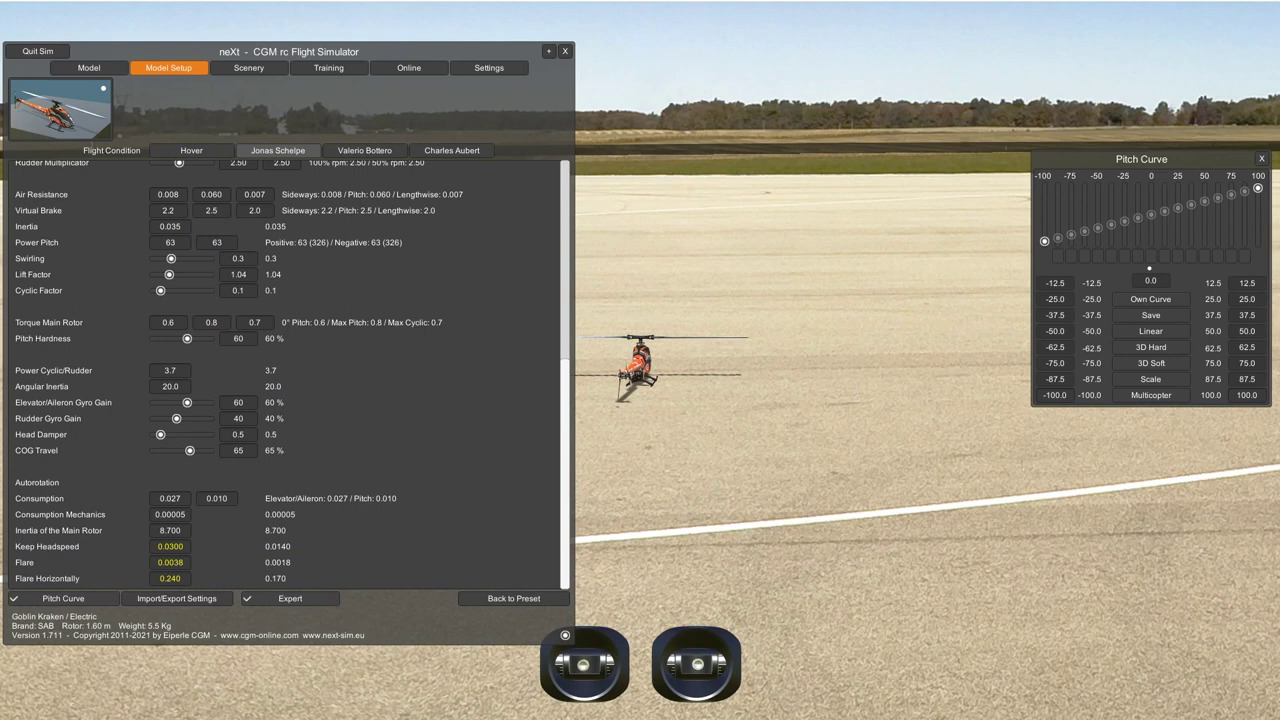
pyautogui.scroll(5, 290, 375)
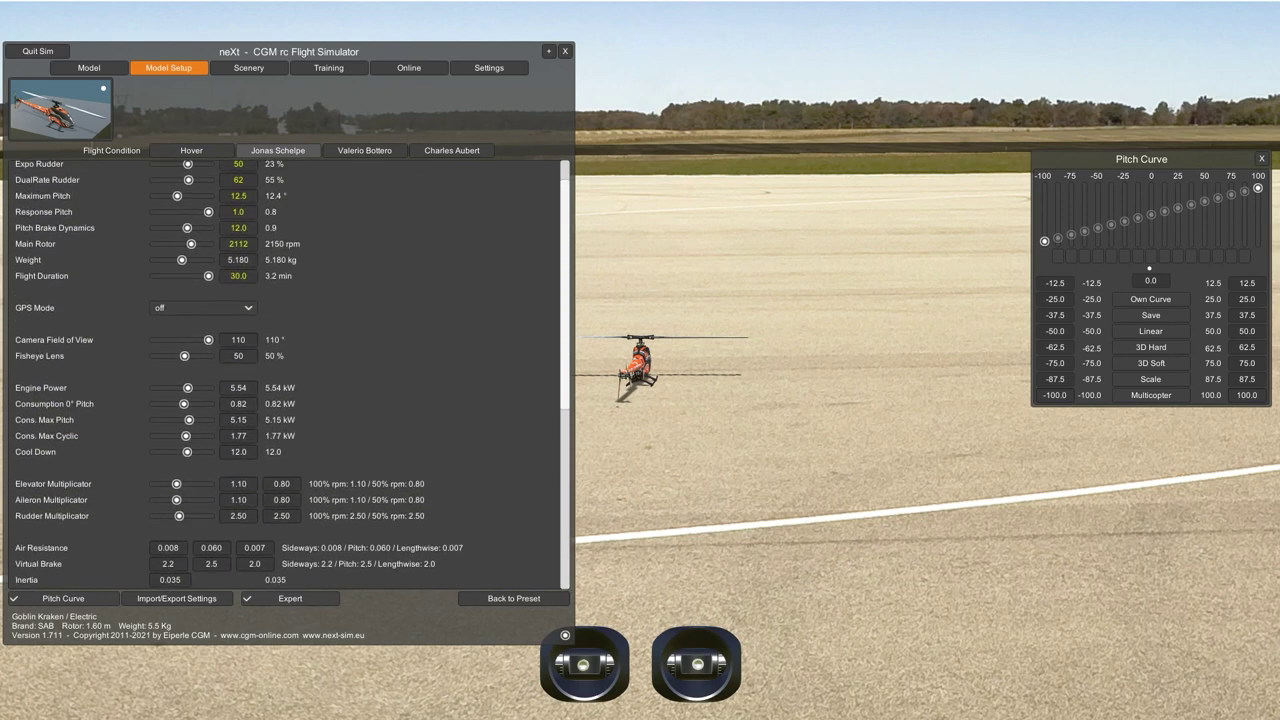
# - Move the simulator window slightly and look through the second flight condition's parameter list again, from the expo values downward
pyautogui.scroll(1, 290, 375)
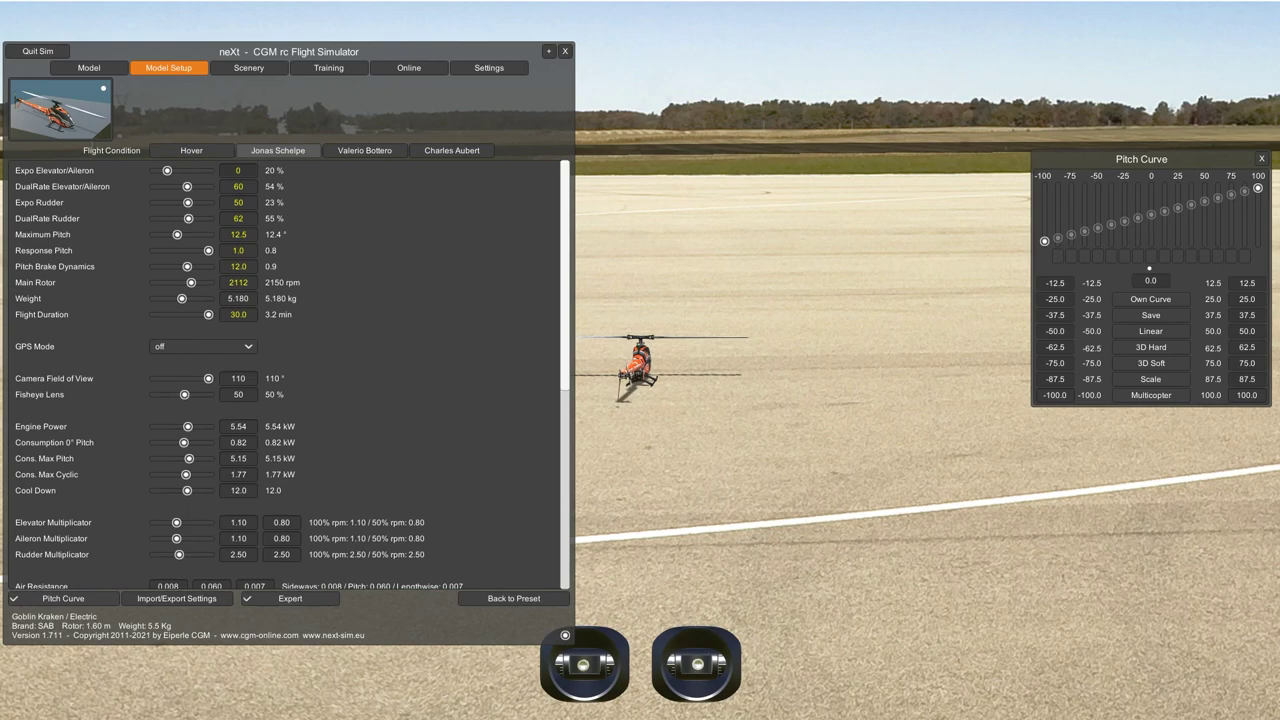
pyautogui.moveTo(565, 635); pyautogui.dragTo(590, 629)
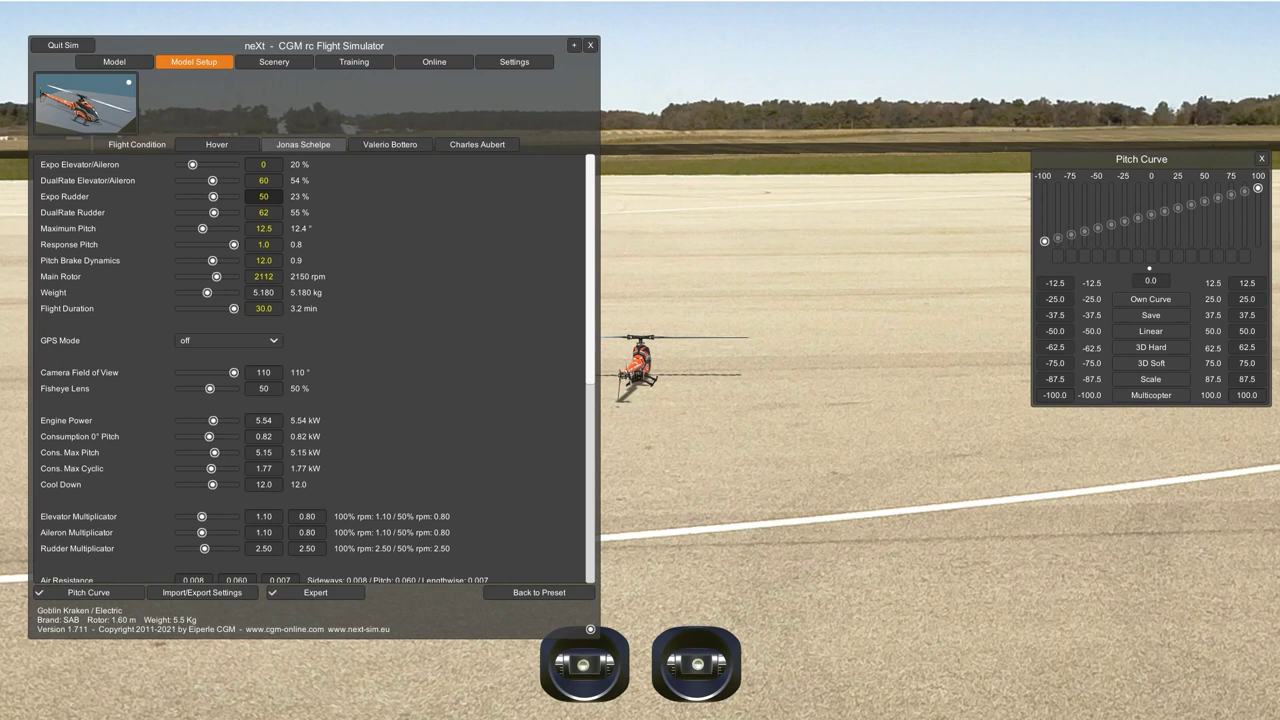
pyautogui.press('Return')
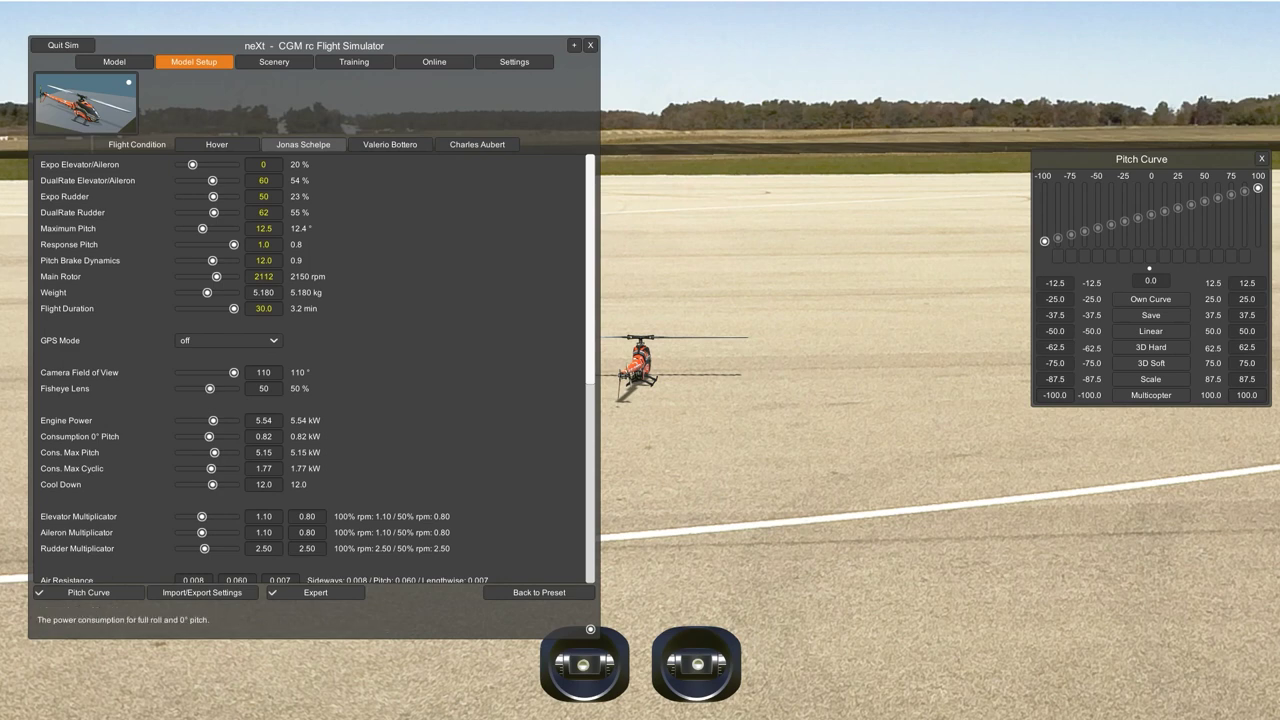
pyautogui.scroll(-5, 315, 370)
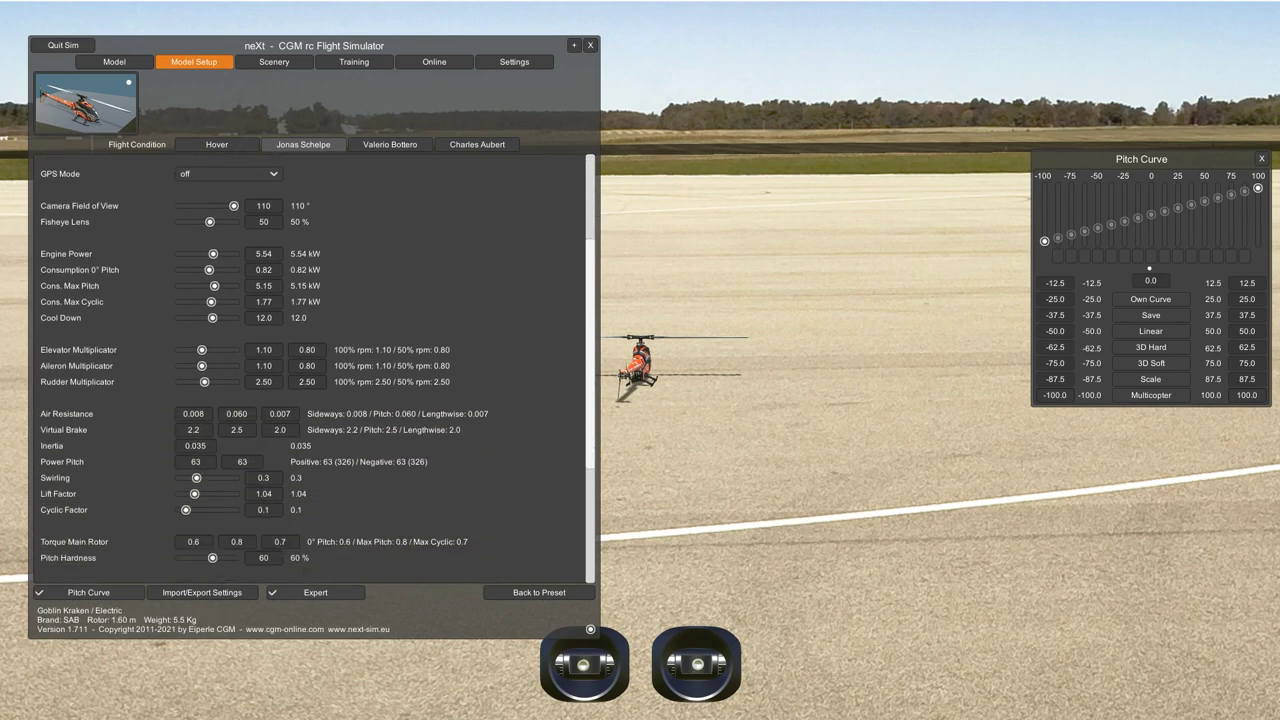
pyautogui.scroll(-8, 315, 370)
pyautogui.scroll(12, 315, 370)
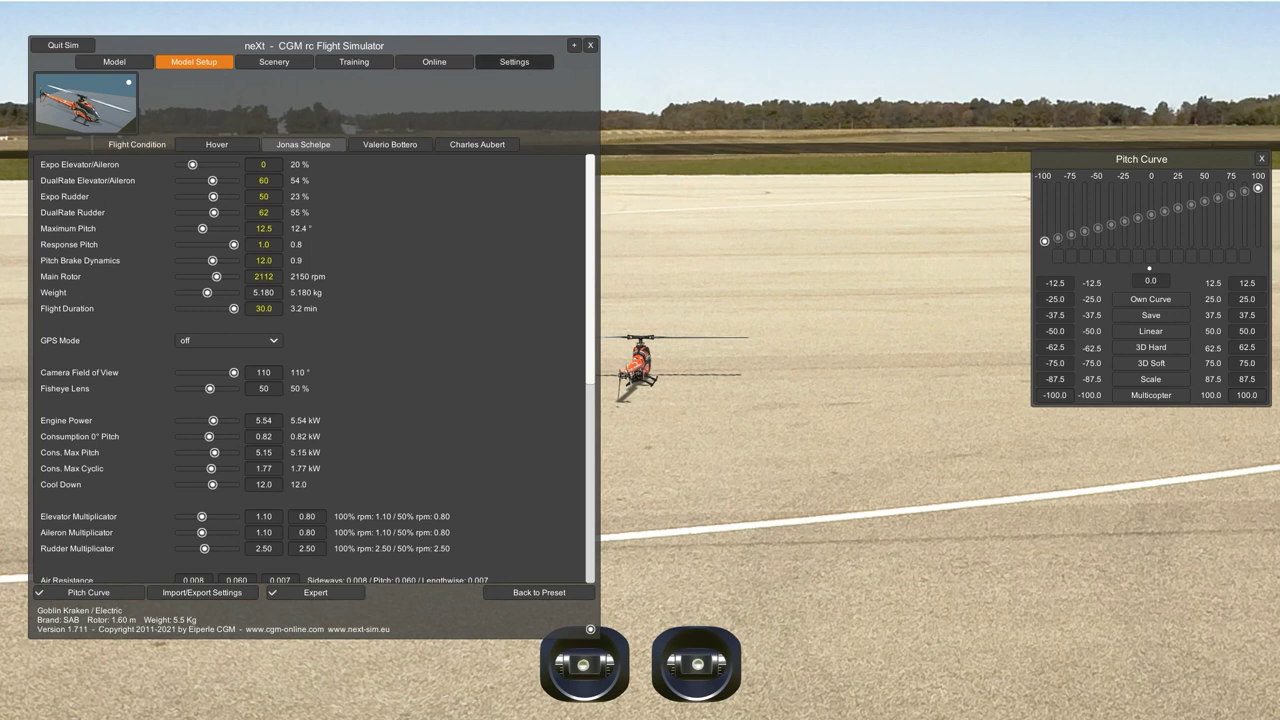
# - Examine the simulator's Physics settings and its Online settings
pyautogui.click(514, 61)
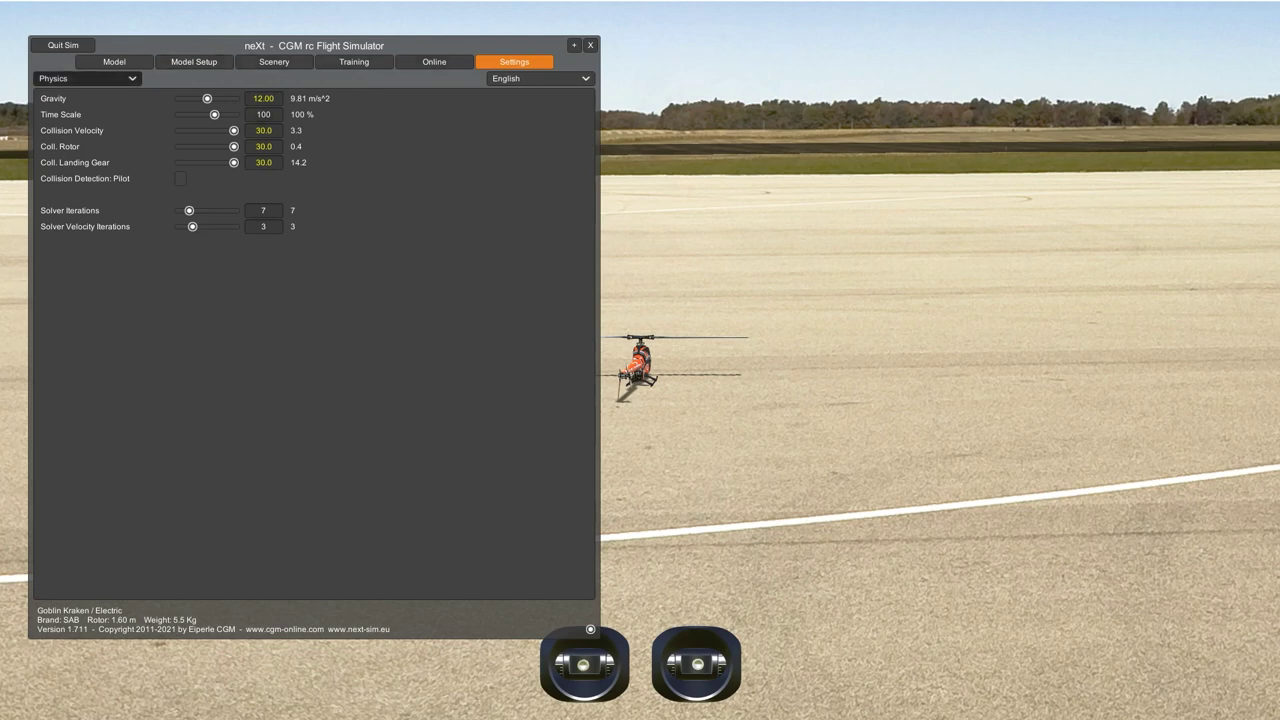
pyautogui.click(86, 78)
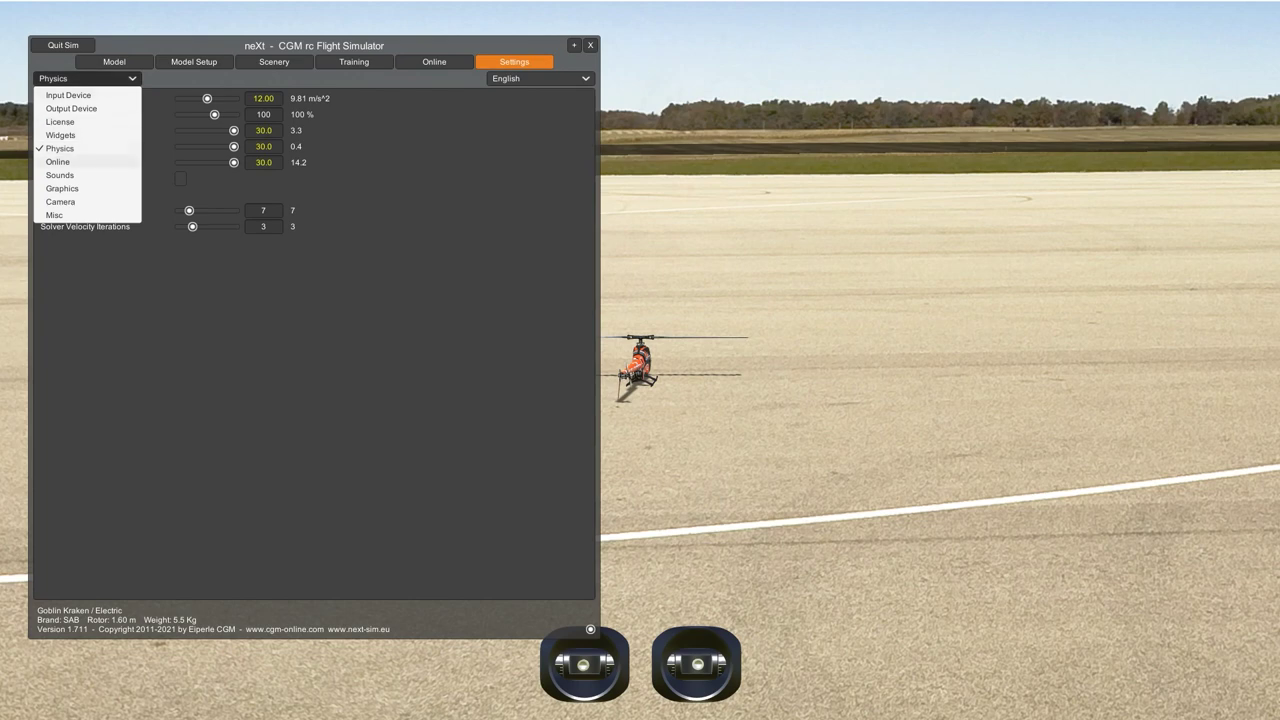
pyautogui.click(58, 161)
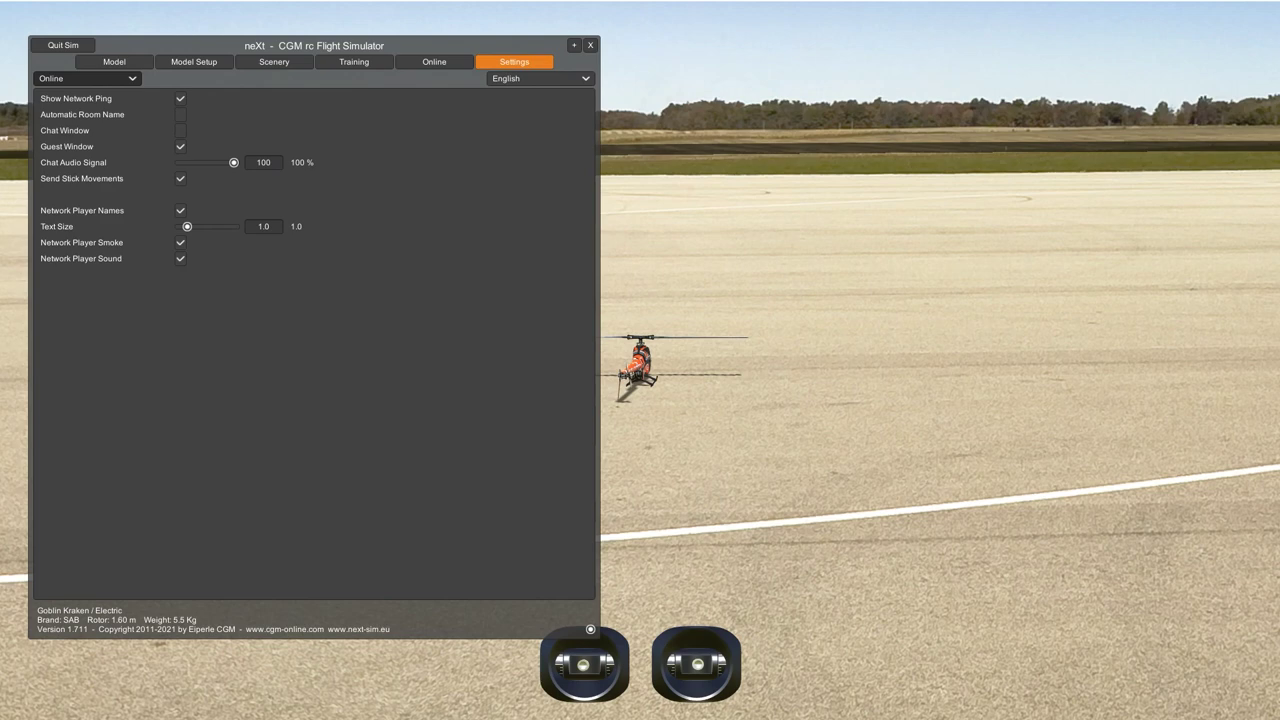
pyautogui.click(86, 78)
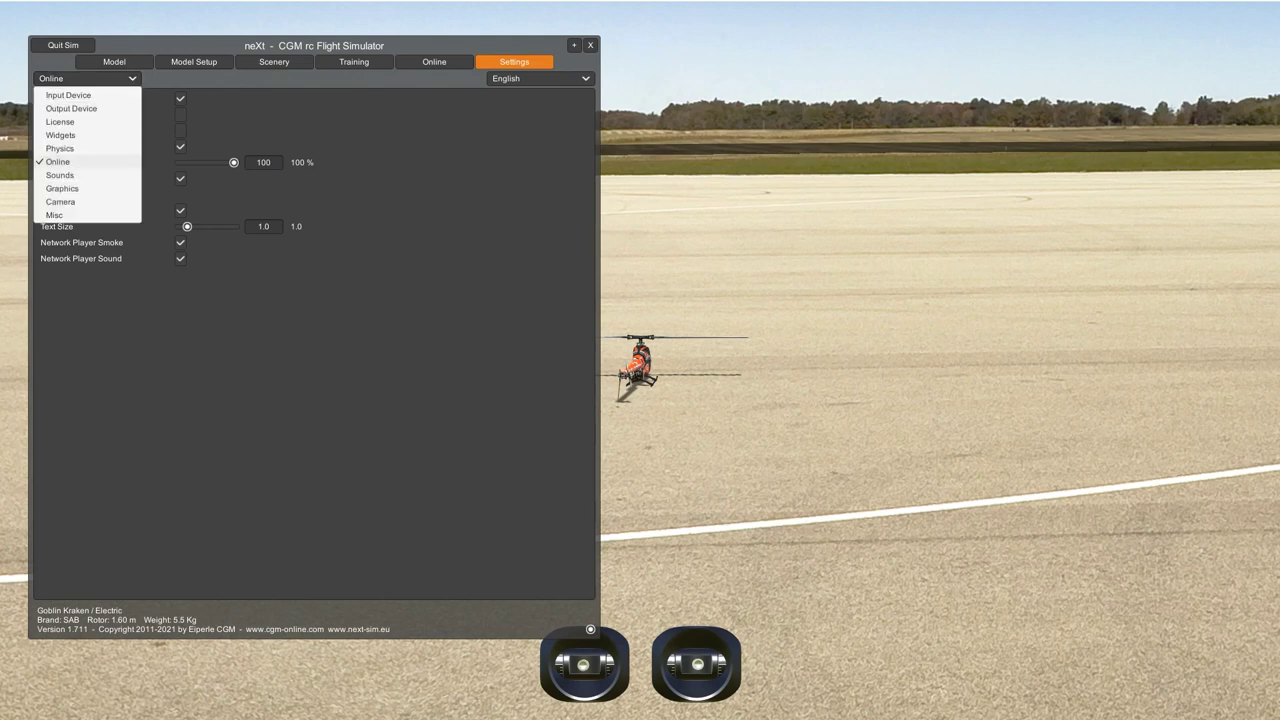
# - Examine the Sounds settings, keeping Rolloff Mode at Linear (louder) and Timer Duration at Off
pyautogui.click(60, 177)
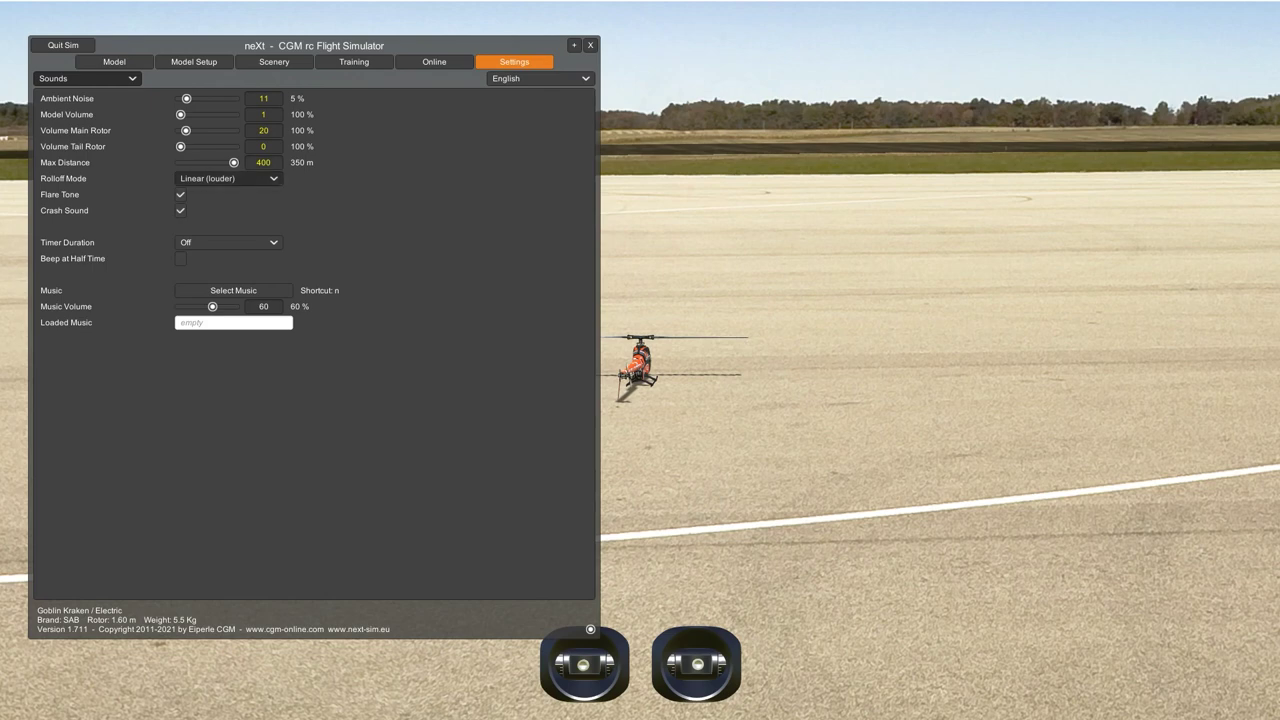
pyautogui.click(228, 178)
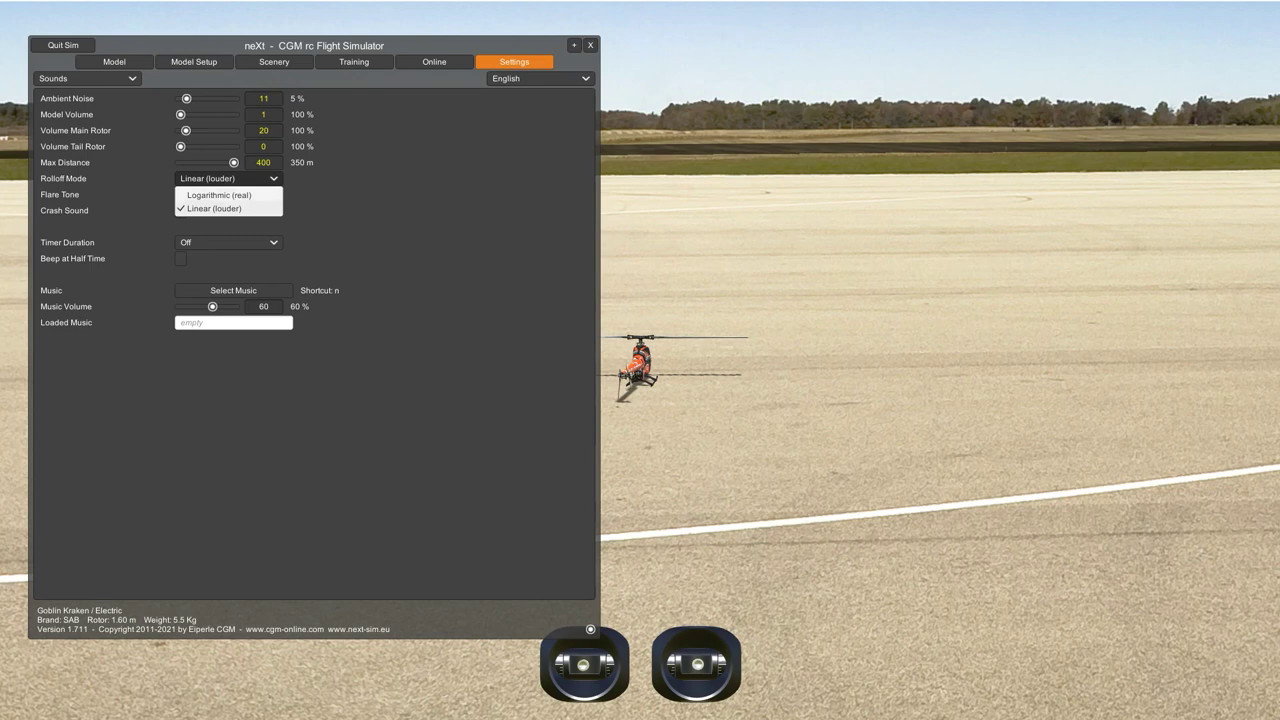
pyautogui.click(228, 208)
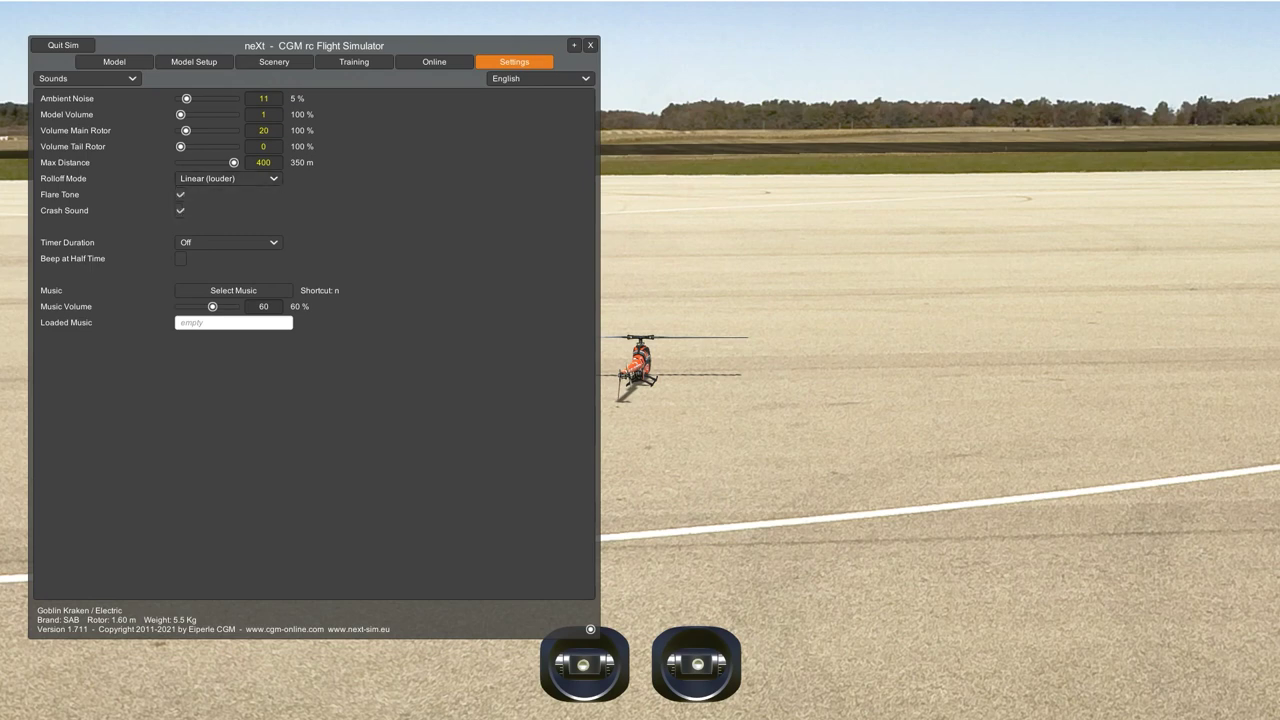
pyautogui.click(228, 178)
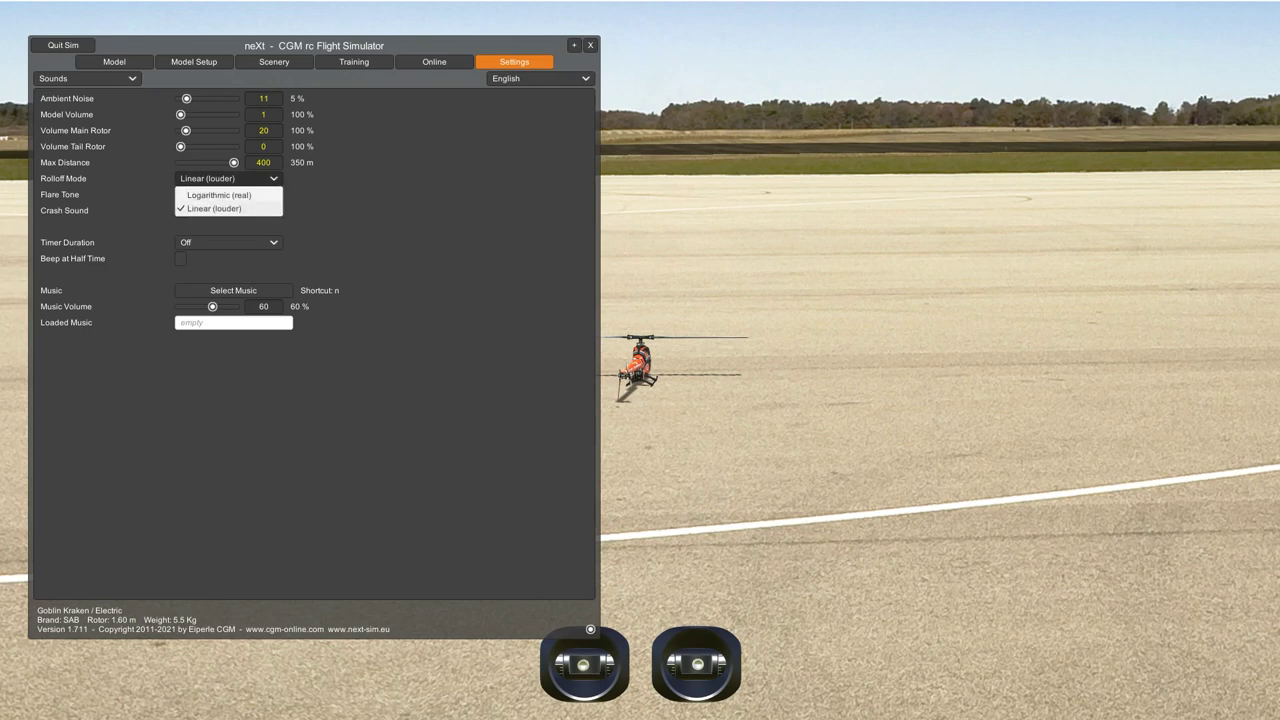
pyautogui.click(228, 208)
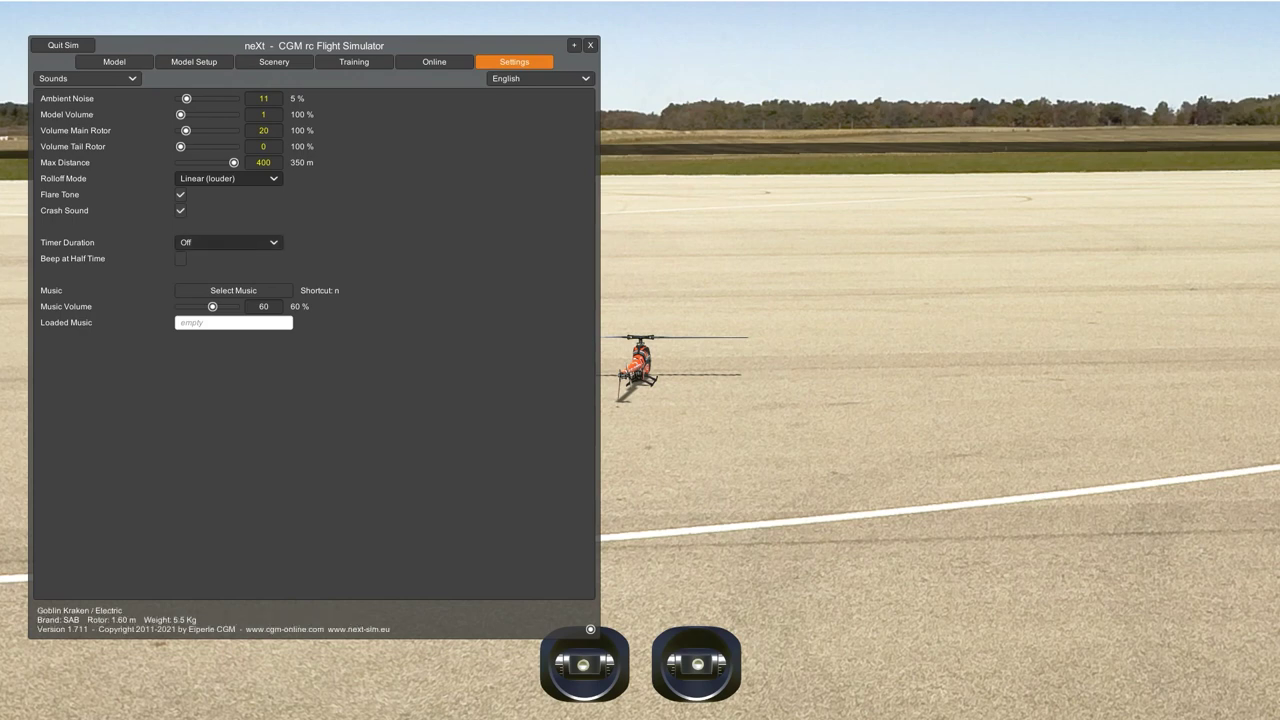
pyautogui.click(228, 242)
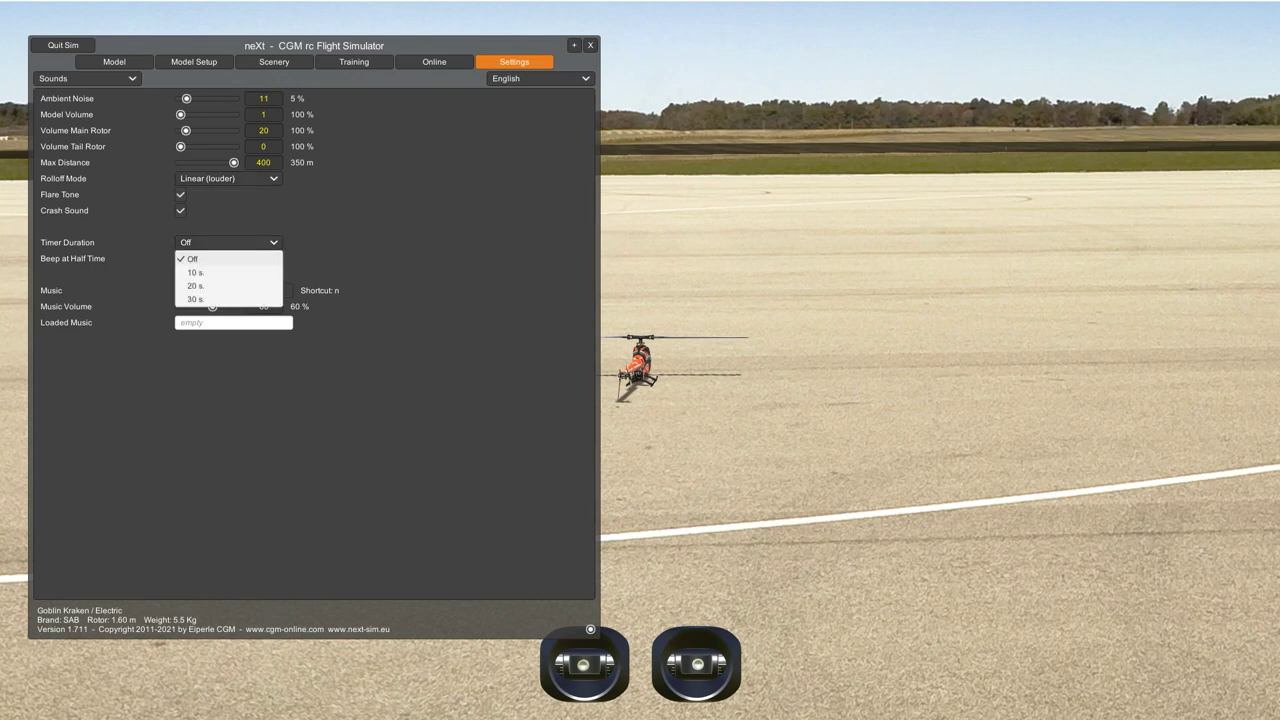
pyautogui.click(228, 242)
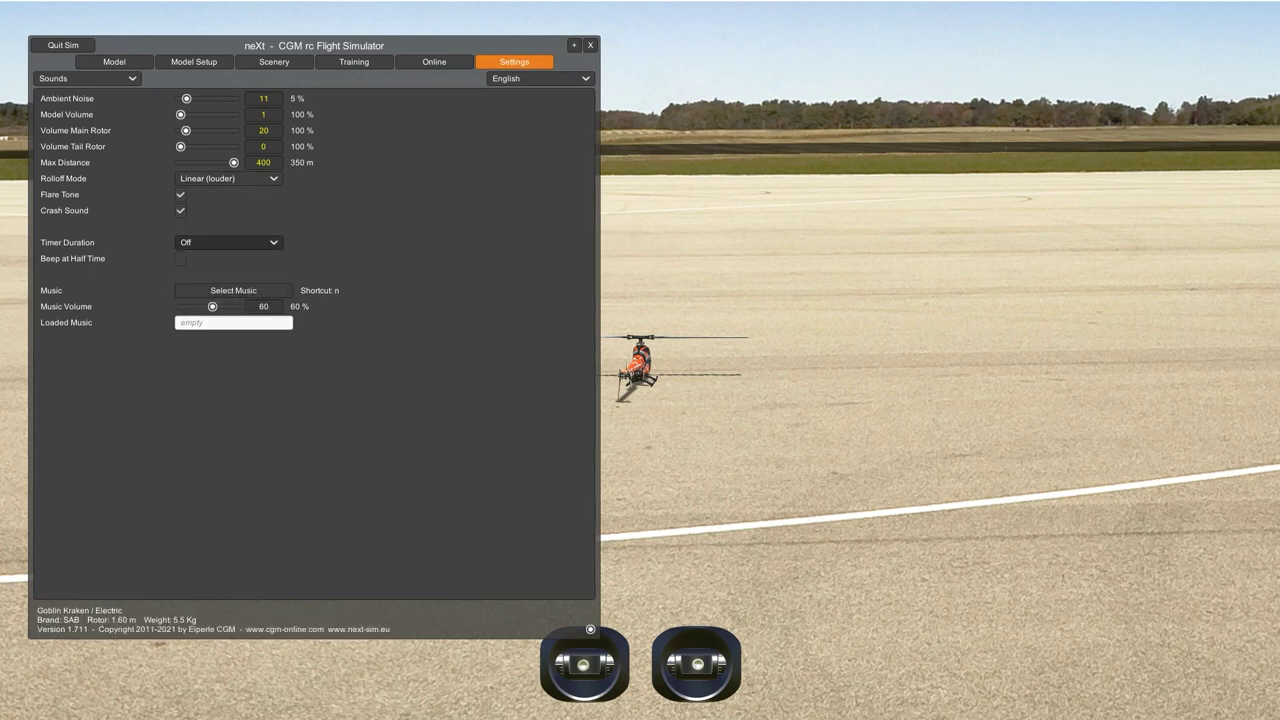
# - Open the Graphics settings and move the simulator window toward the middle of the scene
pyautogui.click(87, 78)
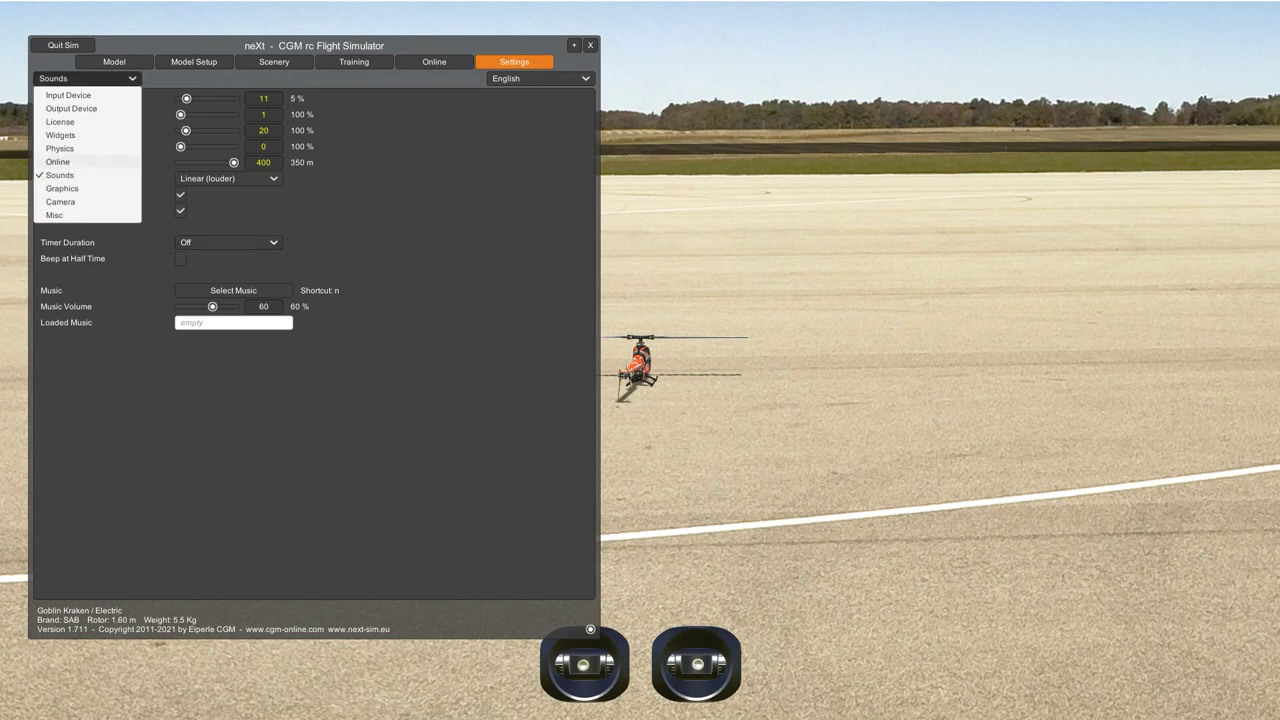
pyautogui.click(62, 188)
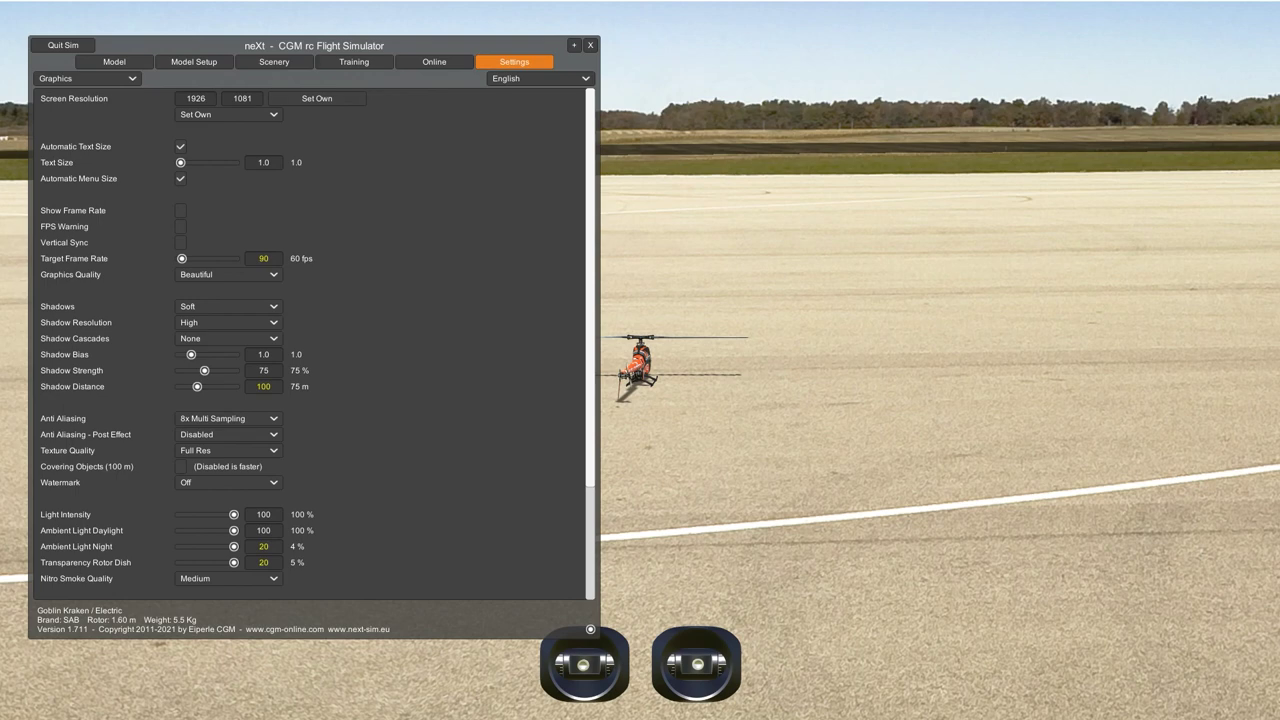
pyautogui.moveTo(354, 45); pyautogui.dragTo(499, 33)
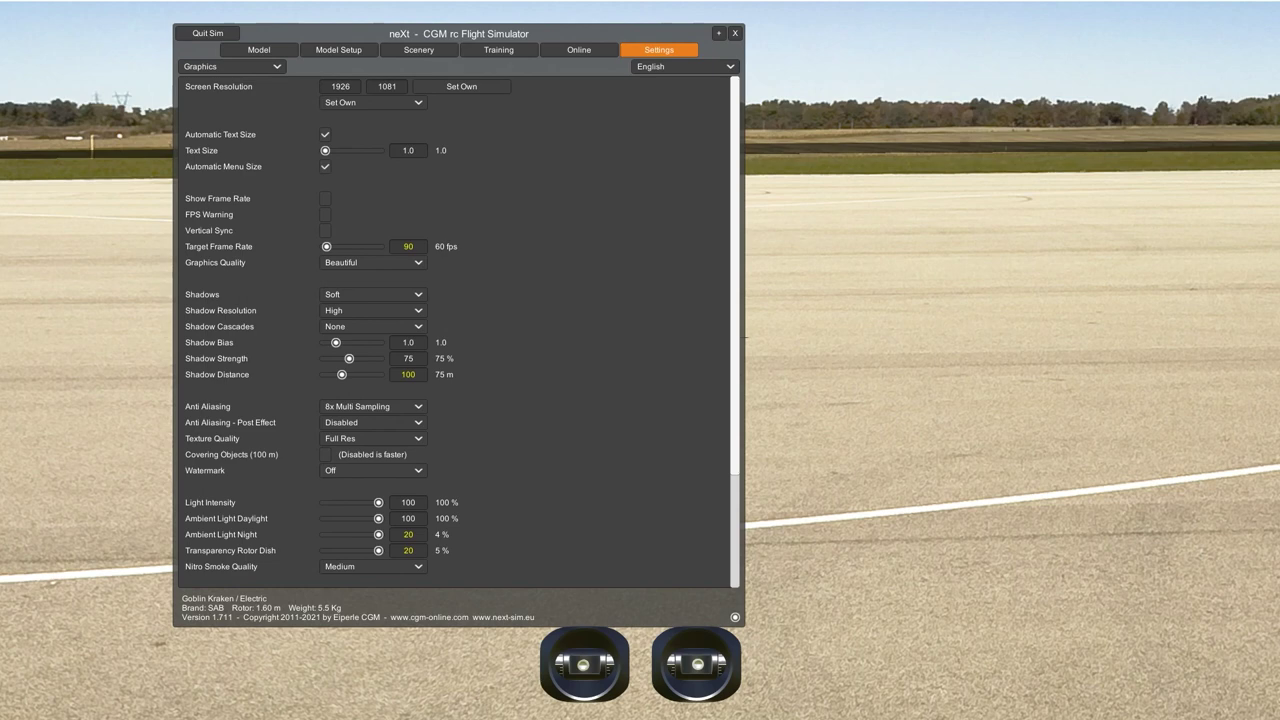
# - Turn on Show Frame Rate, check the reading in the flying scene, and turn it off again
pyautogui.click(325, 198)
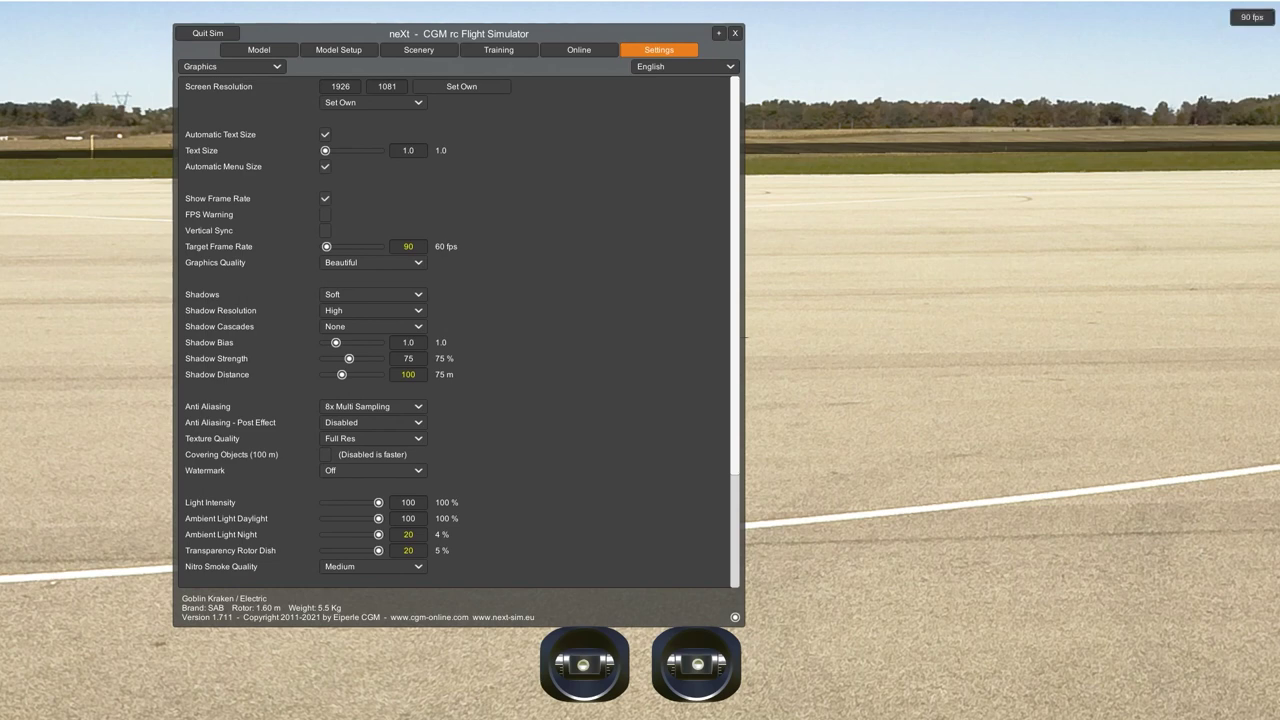
pyautogui.press('Escape')
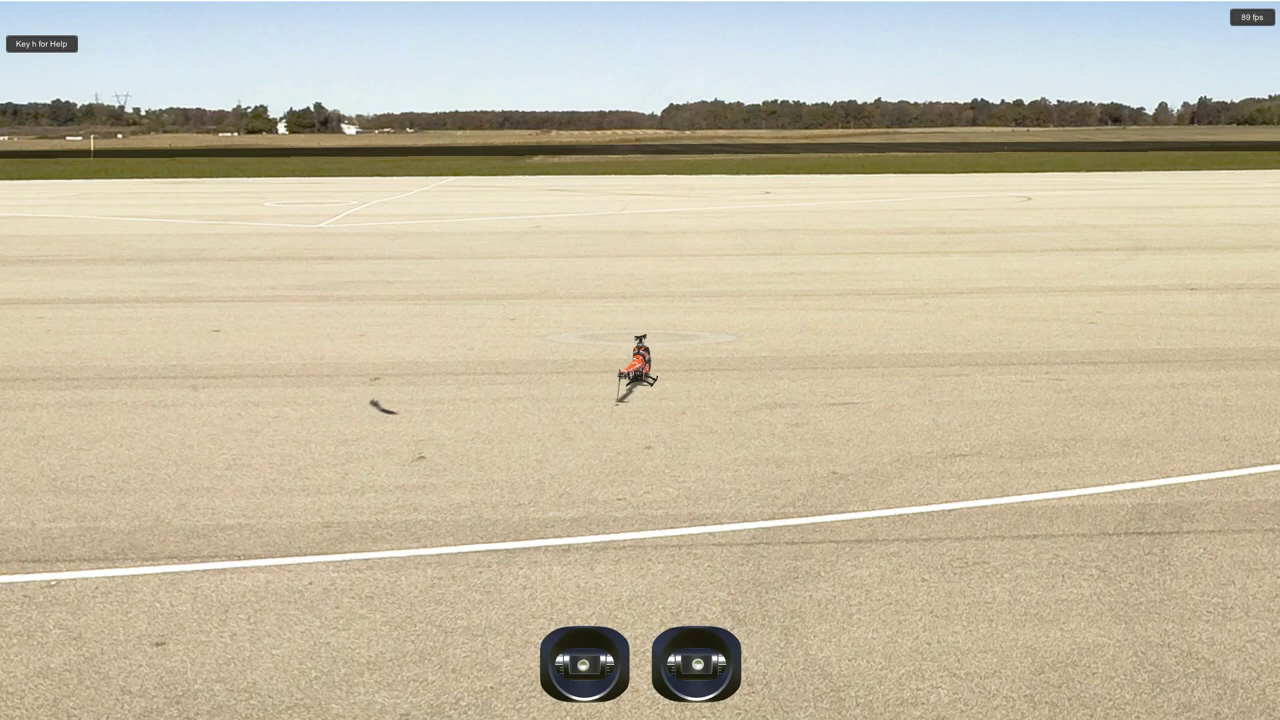
pyautogui.press('Escape')
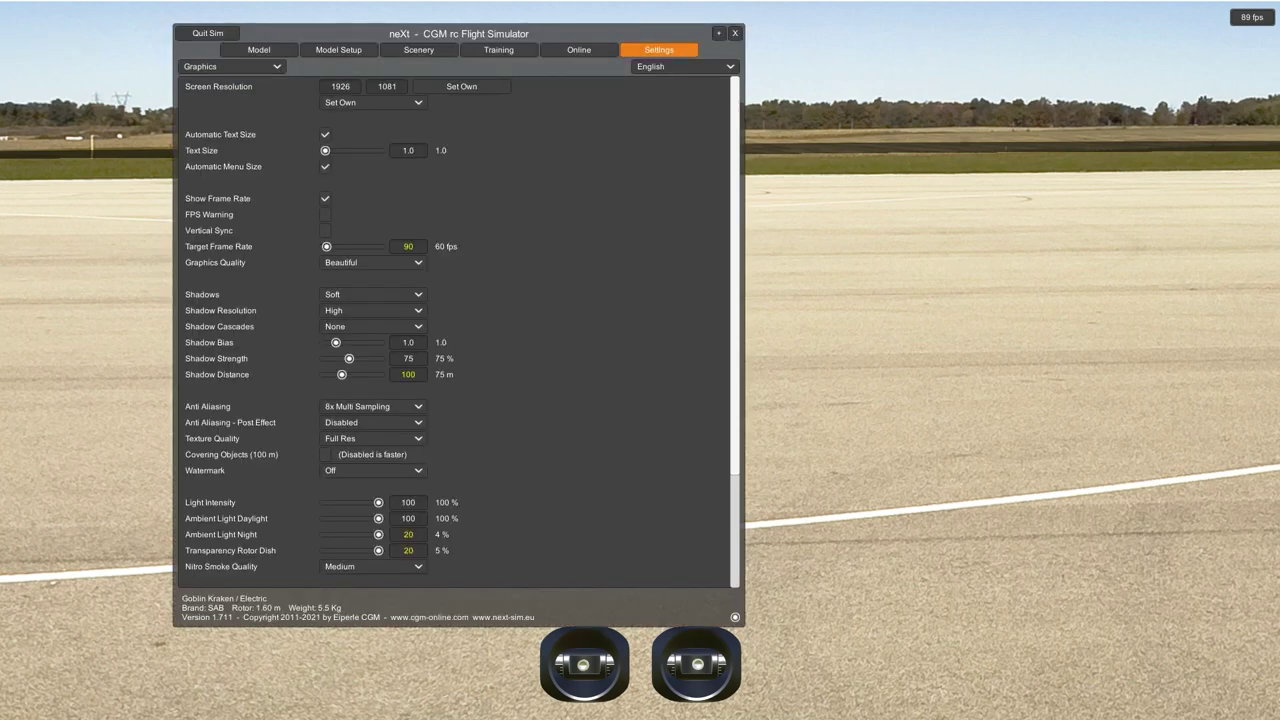
pyautogui.click(325, 198)
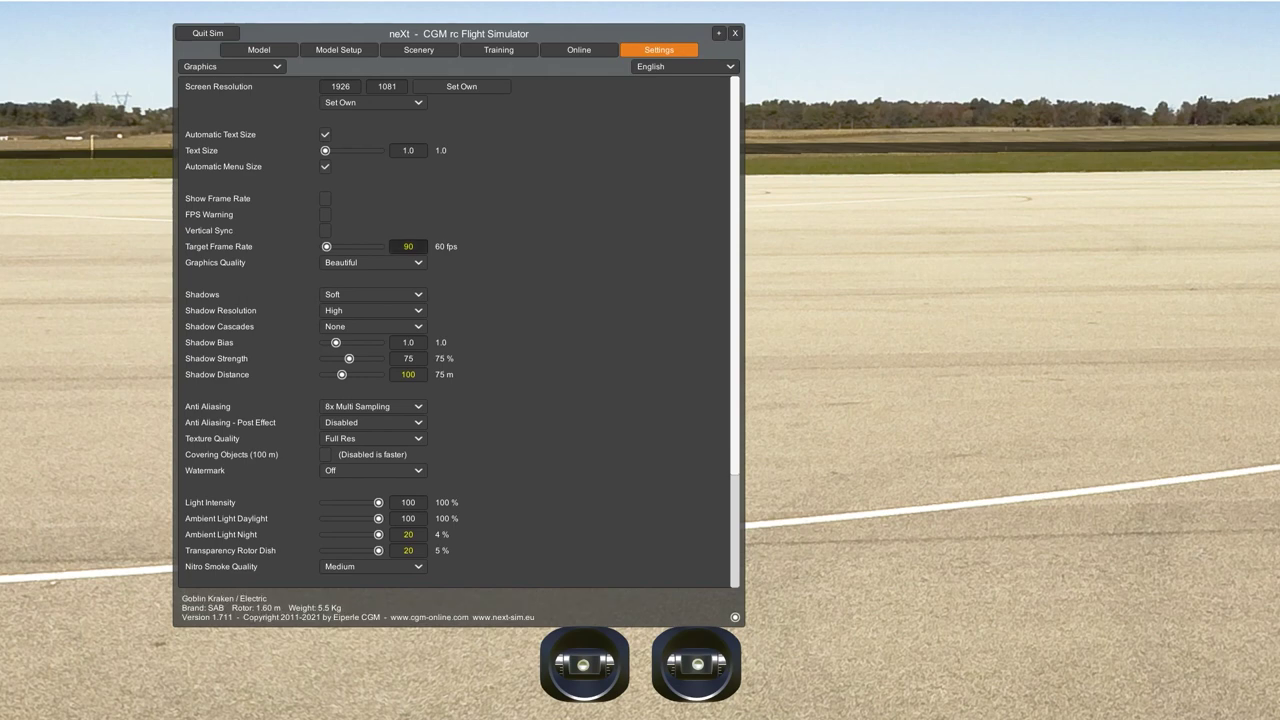
# - Set the Target Frame Rate to 1500 and check the frame rate in the flying scene
pyautogui.moveTo(326, 246); pyautogui.dragTo(379, 246)
pyautogui.click(734, 33)
pyautogui.press('Escape')
pyautogui.press('Escape')
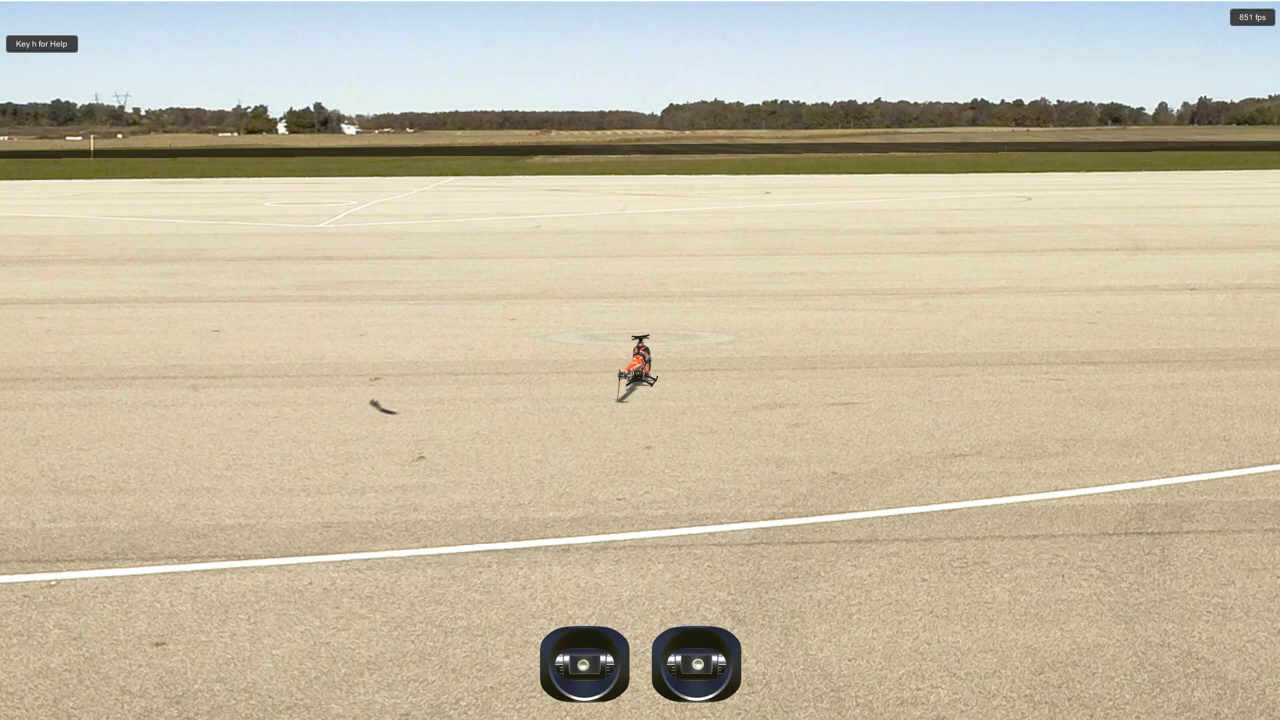
pyautogui.press('Escape')
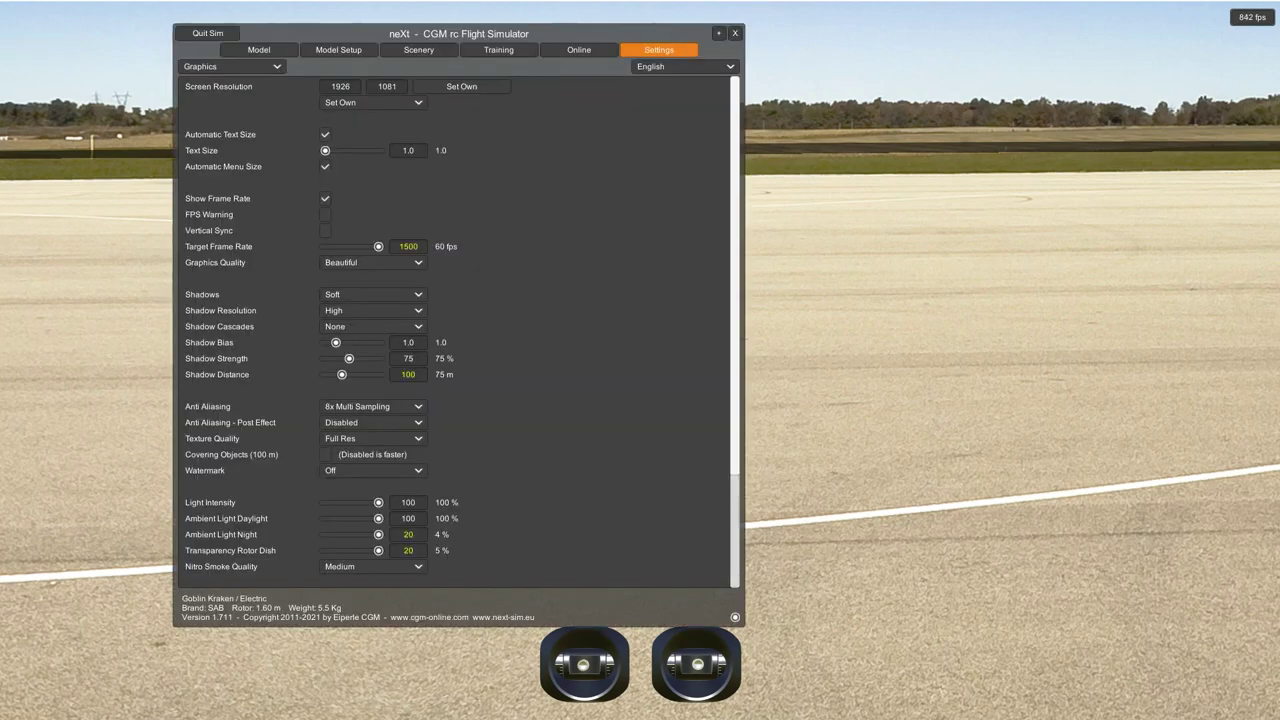
# - Set the Target Frame Rate to 90
pyautogui.moveTo(378, 246); pyautogui.dragTo(325, 250)
pyautogui.press('Right')
pyautogui.press('Right')
pyautogui.press('Right')
pyautogui.press('Right')
pyautogui.press('Right')
pyautogui.press('Right')
pyautogui.press('Right')
pyautogui.press('Right')
pyautogui.press('Right')
pyautogui.press('Right')
pyautogui.press('Right')
pyautogui.press('Right')
pyautogui.press('Right')
pyautogui.press('Right')
pyautogui.press('Right')
pyautogui.press('Right')
pyautogui.press('Right')
pyautogui.press('Right')
pyautogui.press('Right')
pyautogui.press('Right')
pyautogui.click(408, 246)
pyautogui.write('90')
# - Move the simulator window slightly and examine the Anti Aliasing options, keeping 8x Multi Sampling
pyautogui.moveTo(459, 33); pyautogui.dragTo(428, 29)
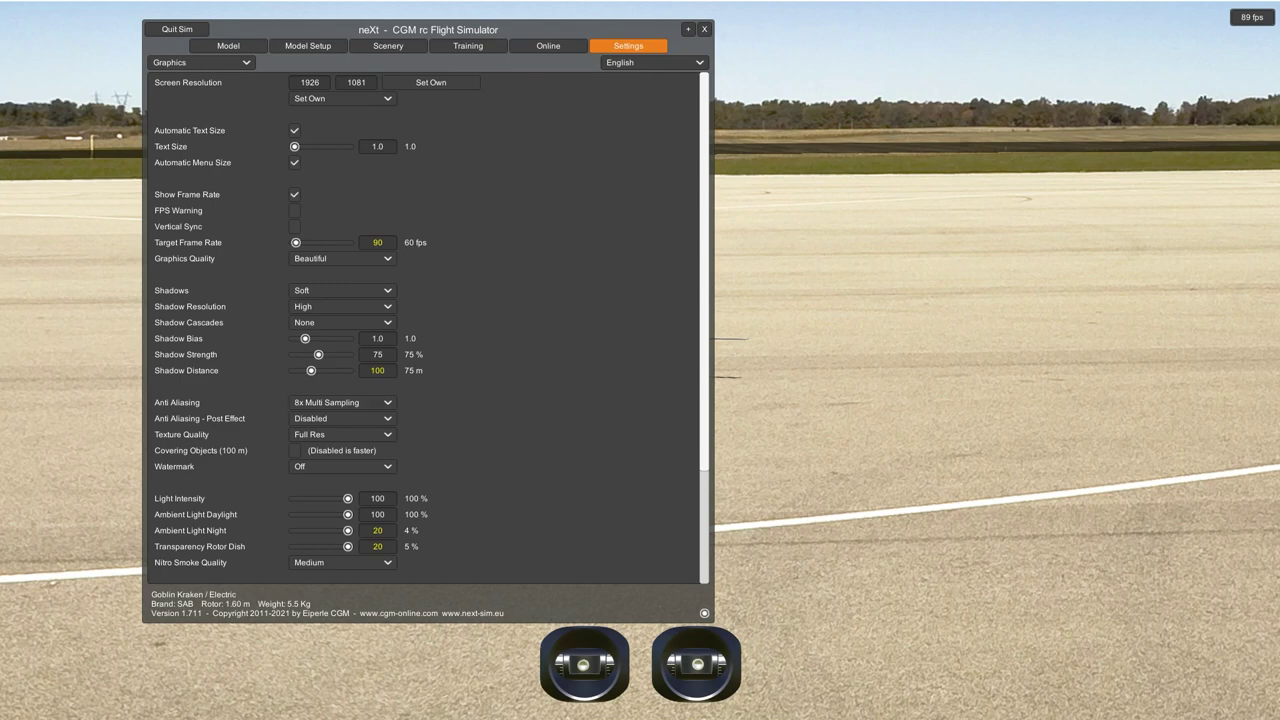
pyautogui.click(342, 402)
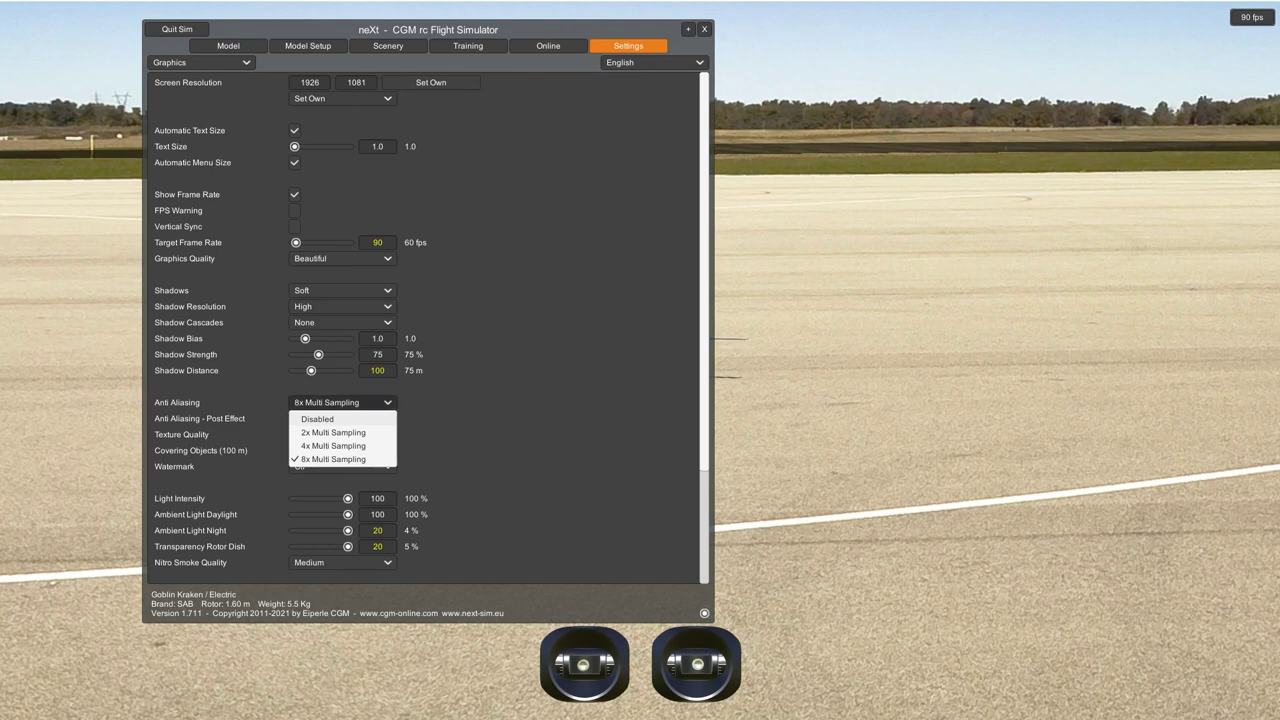
pyautogui.click(333, 459)
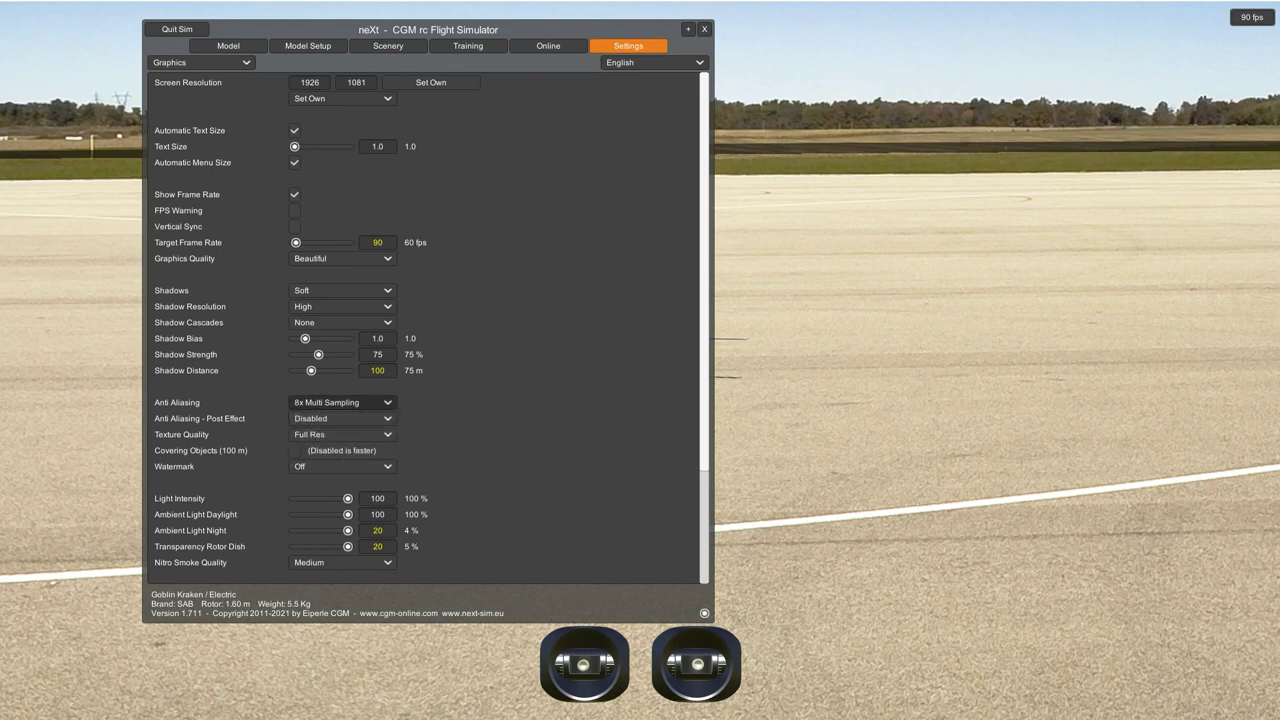
pyautogui.click(342, 402)
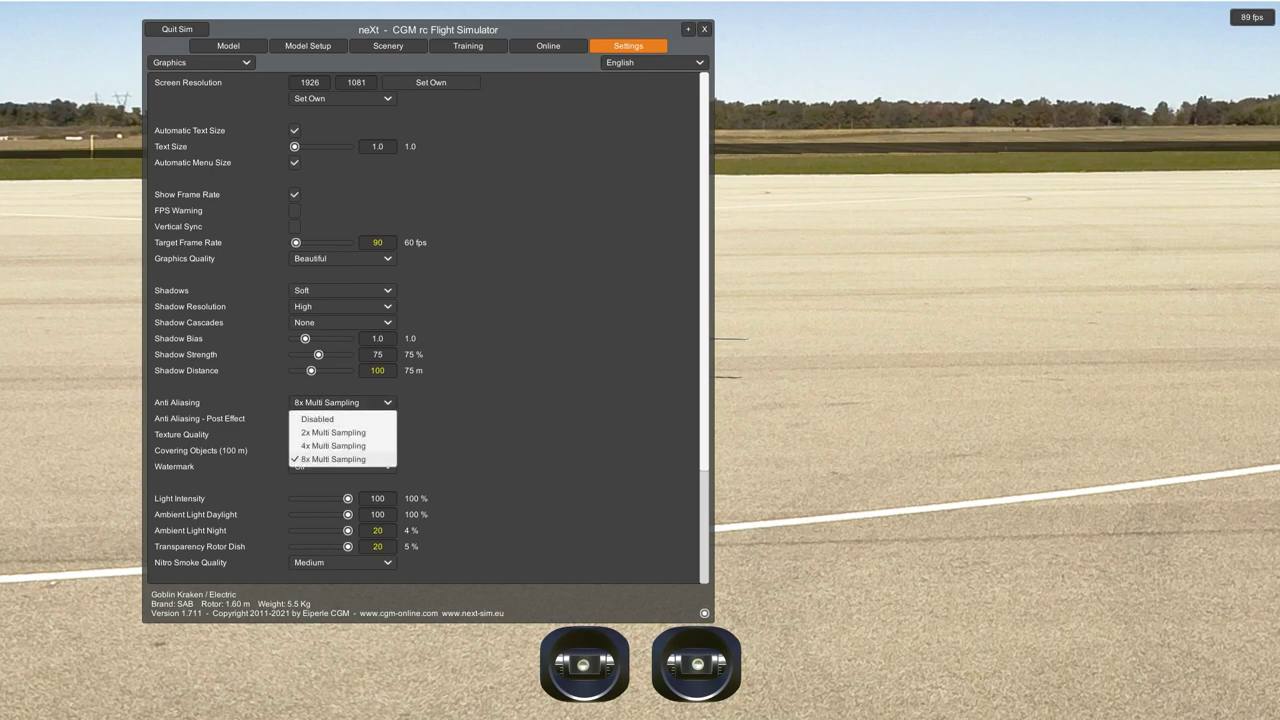
pyautogui.click(333, 419)
pyautogui.press('Return')
pyautogui.press('Down')
pyautogui.press('Down')
pyautogui.press('Down')
pyautogui.press('Return')
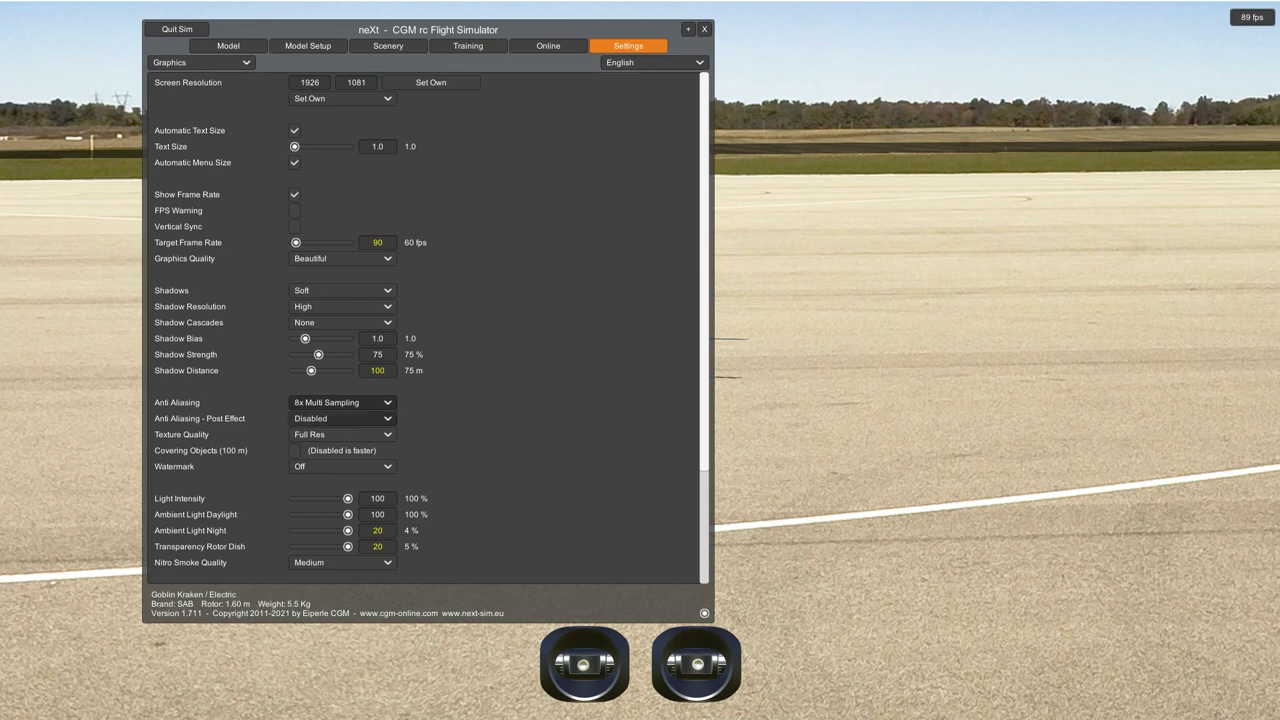
# - Examine the Anti Aliasing - Post Effect and Texture Quality options, keeping Disabled and Full Res
pyautogui.press('Down')
pyautogui.press('Return')
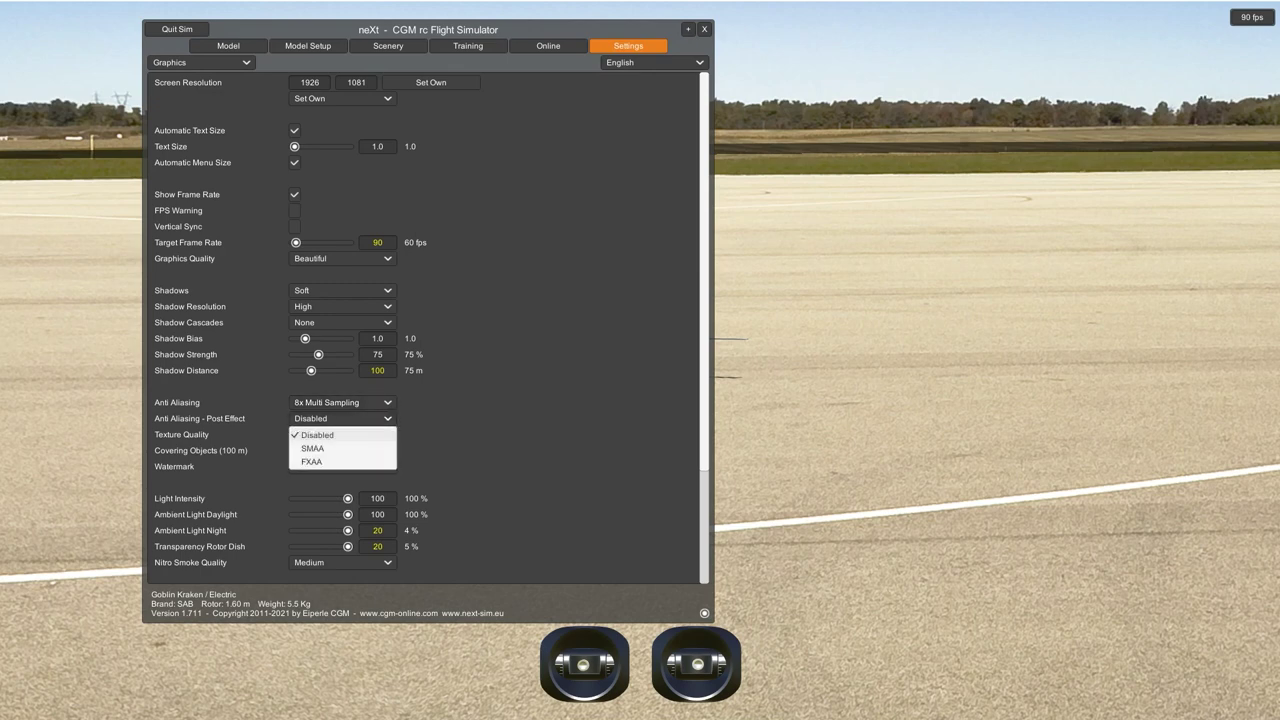
pyautogui.press('Return')
pyautogui.press('Down')
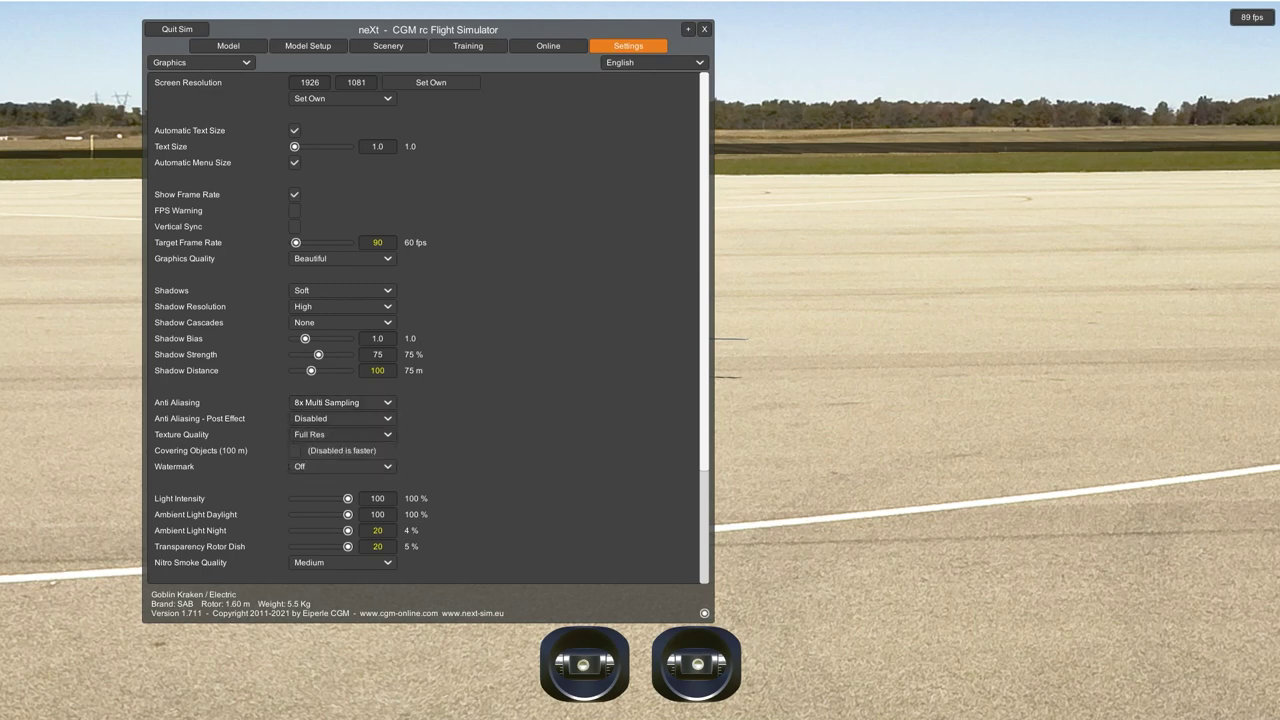
pyautogui.press('Return')
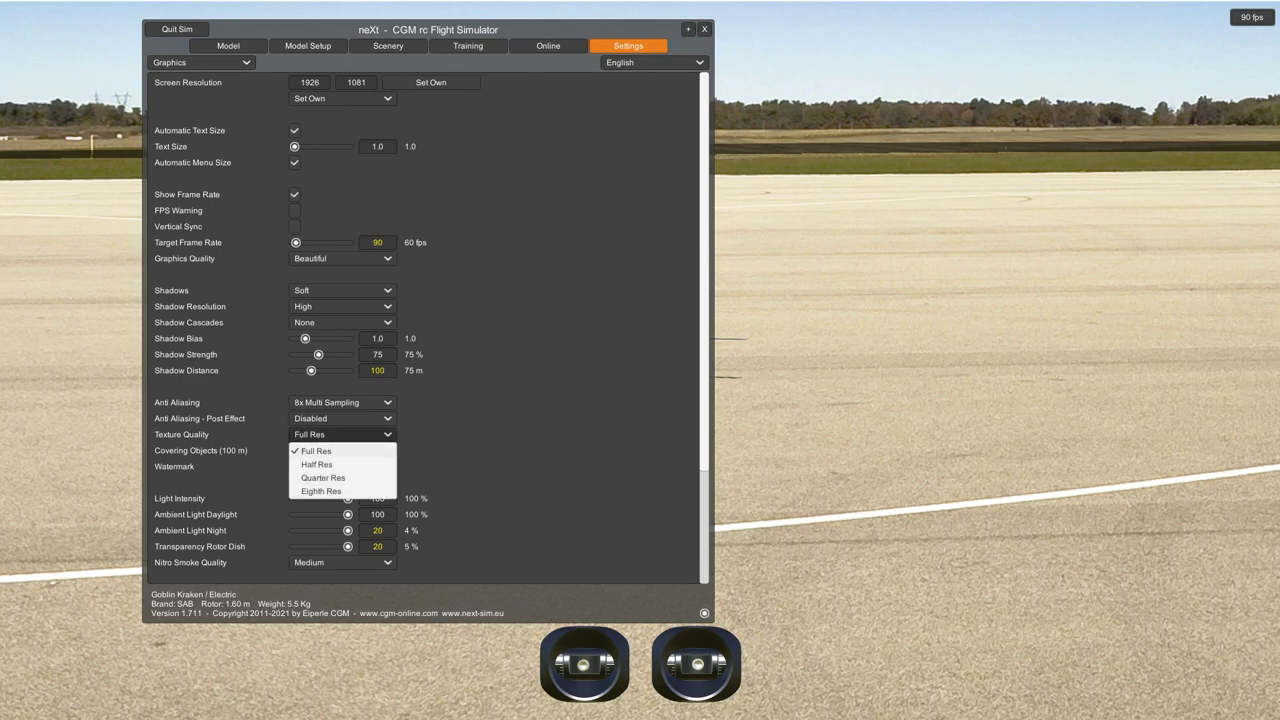
pyautogui.press('Return')
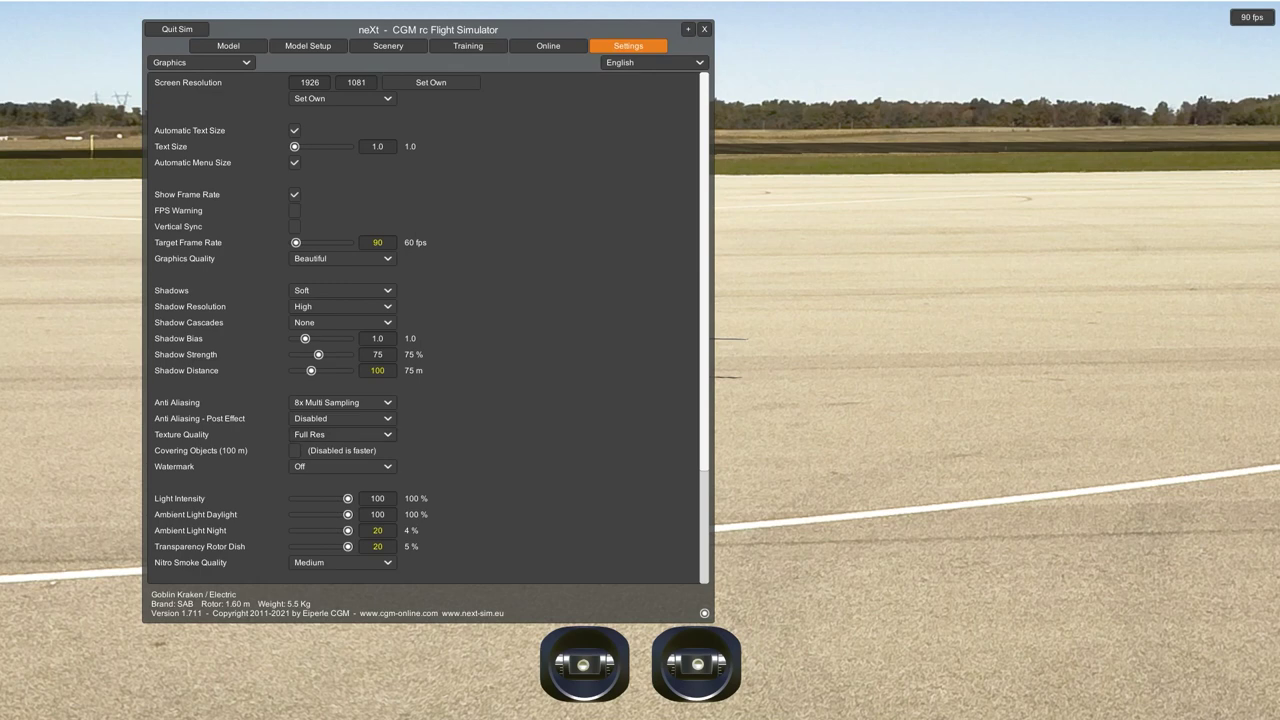
# - Set the Watermark option to On
pyautogui.click(340, 466)
pyautogui.click(320, 494)
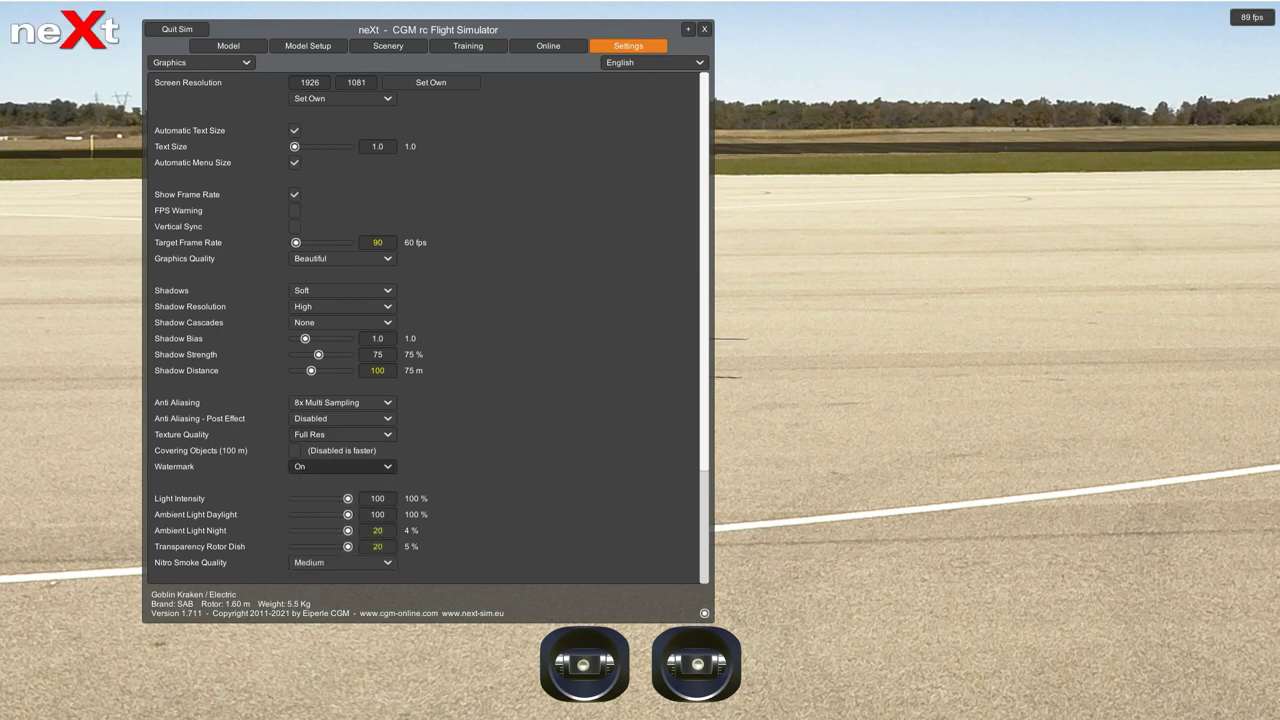
# - Try the SOAC, Double, D4E, freakware and AT options for the Watermark in turn
pyautogui.click(342, 466)
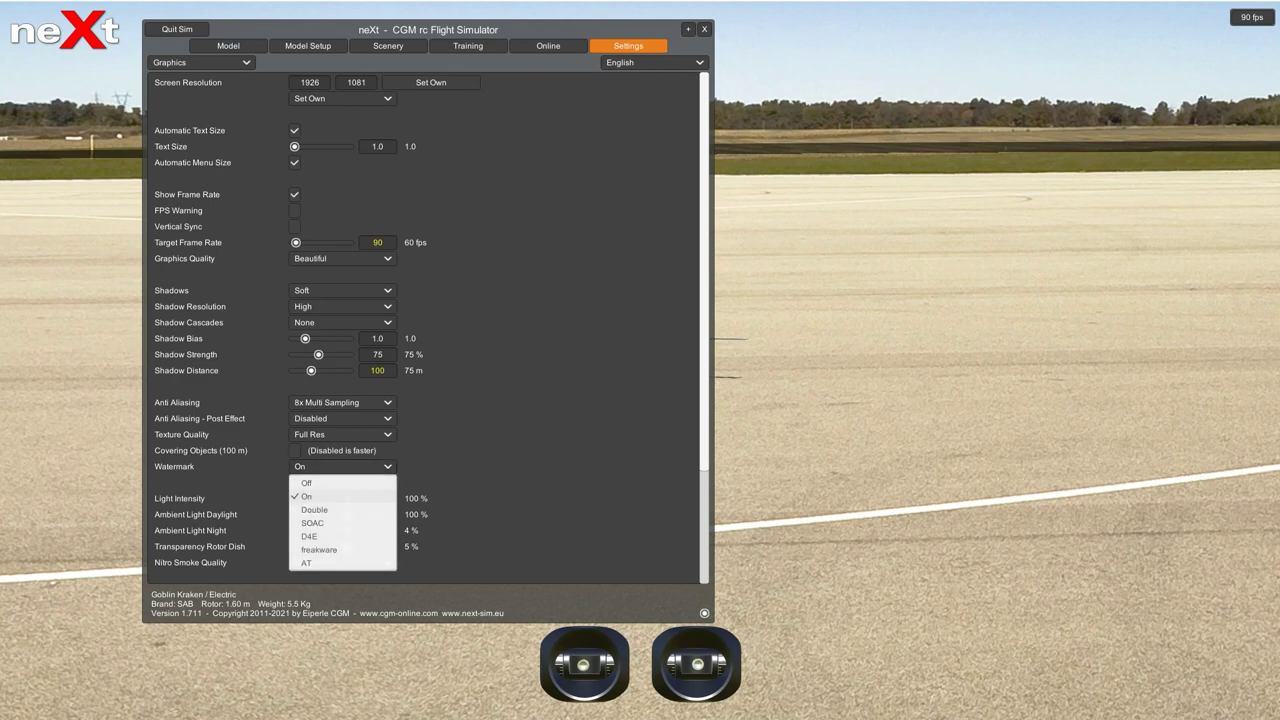
pyautogui.click(320, 523)
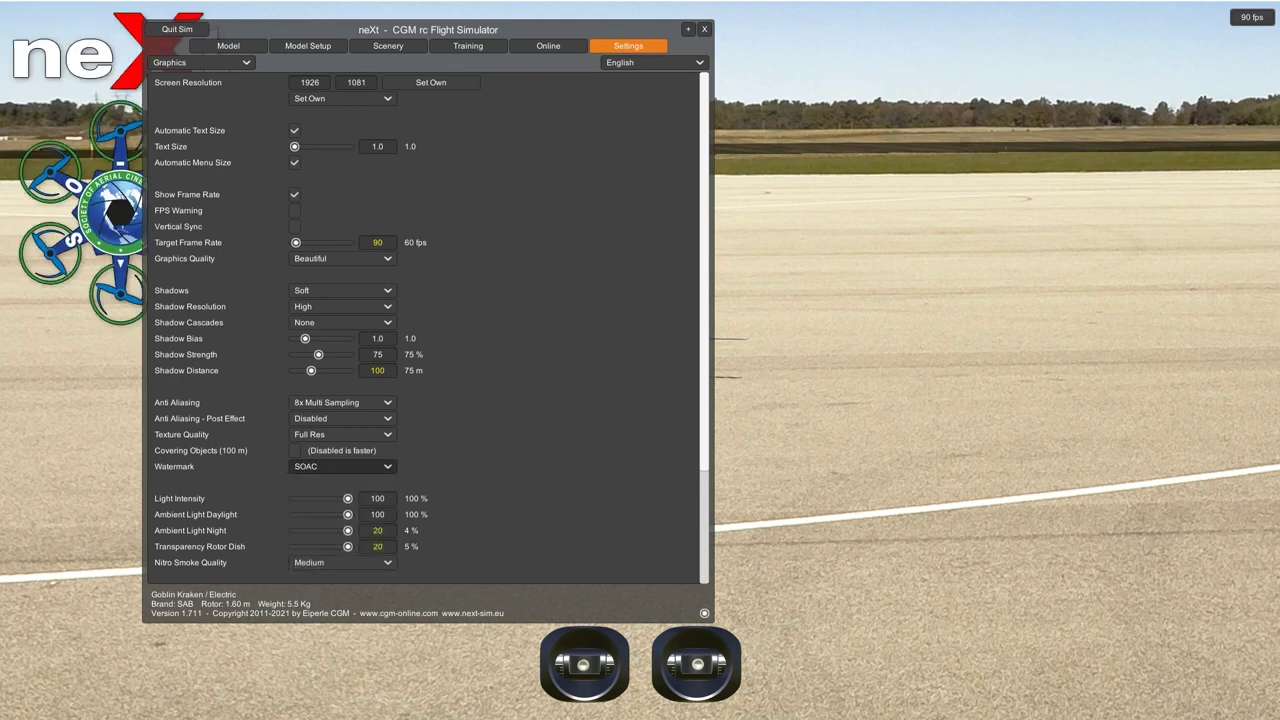
pyautogui.click(340, 466)
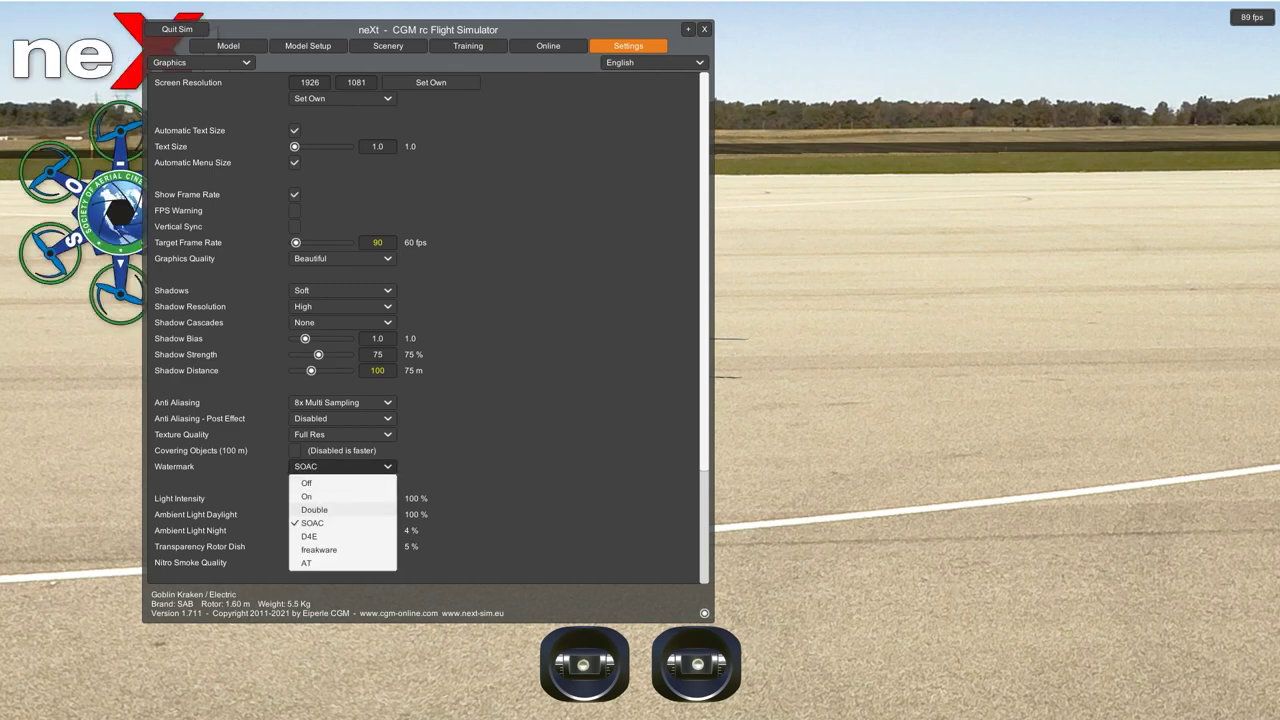
pyautogui.click(320, 509)
pyautogui.click(340, 466)
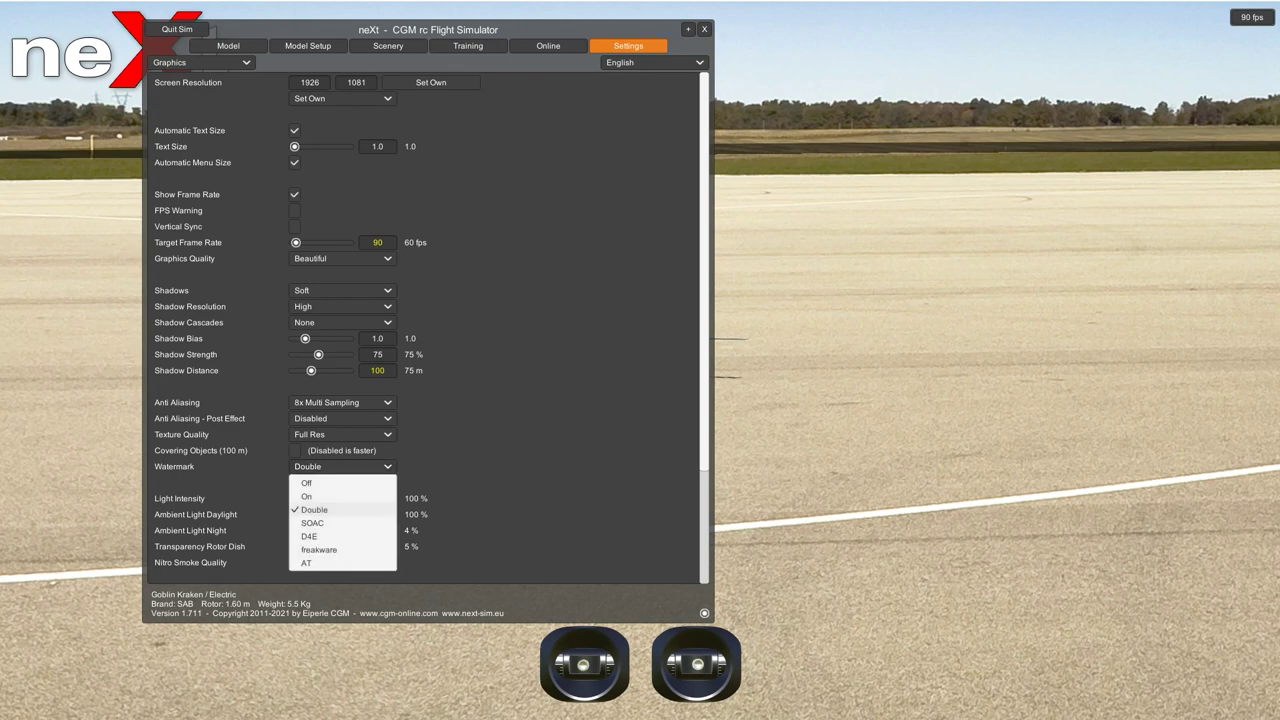
pyautogui.click(320, 524)
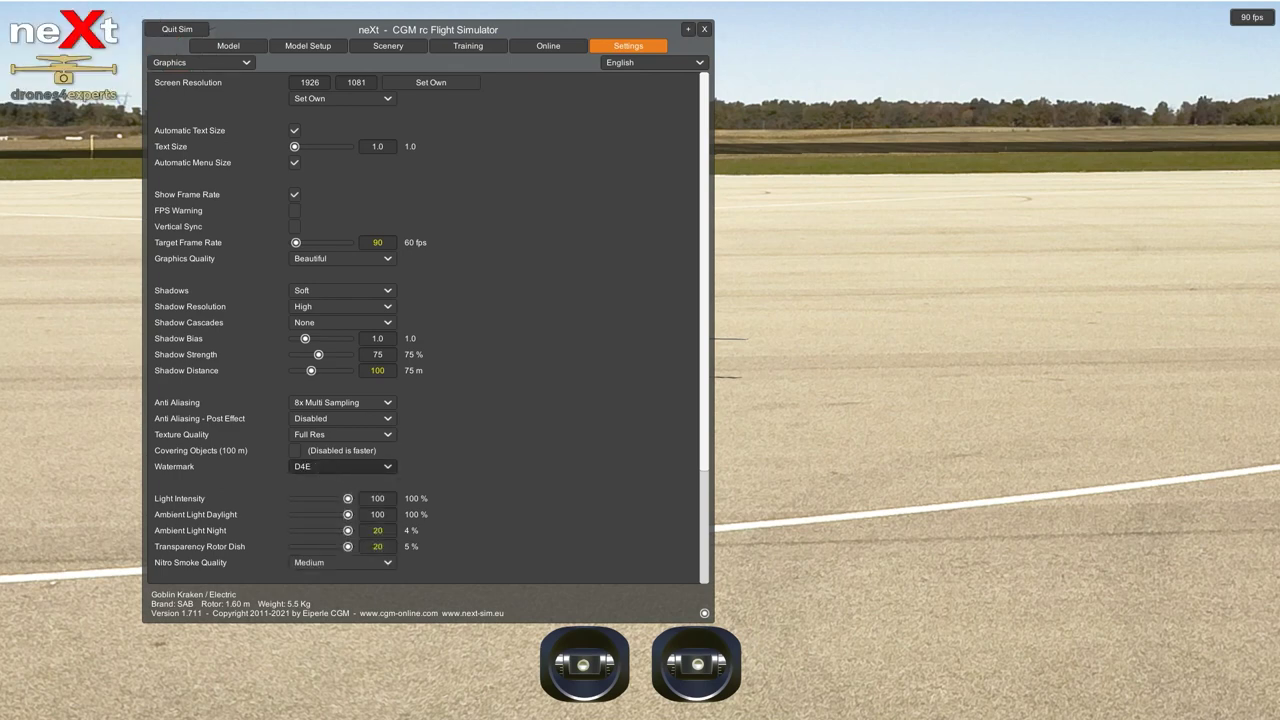
pyautogui.click(340, 466)
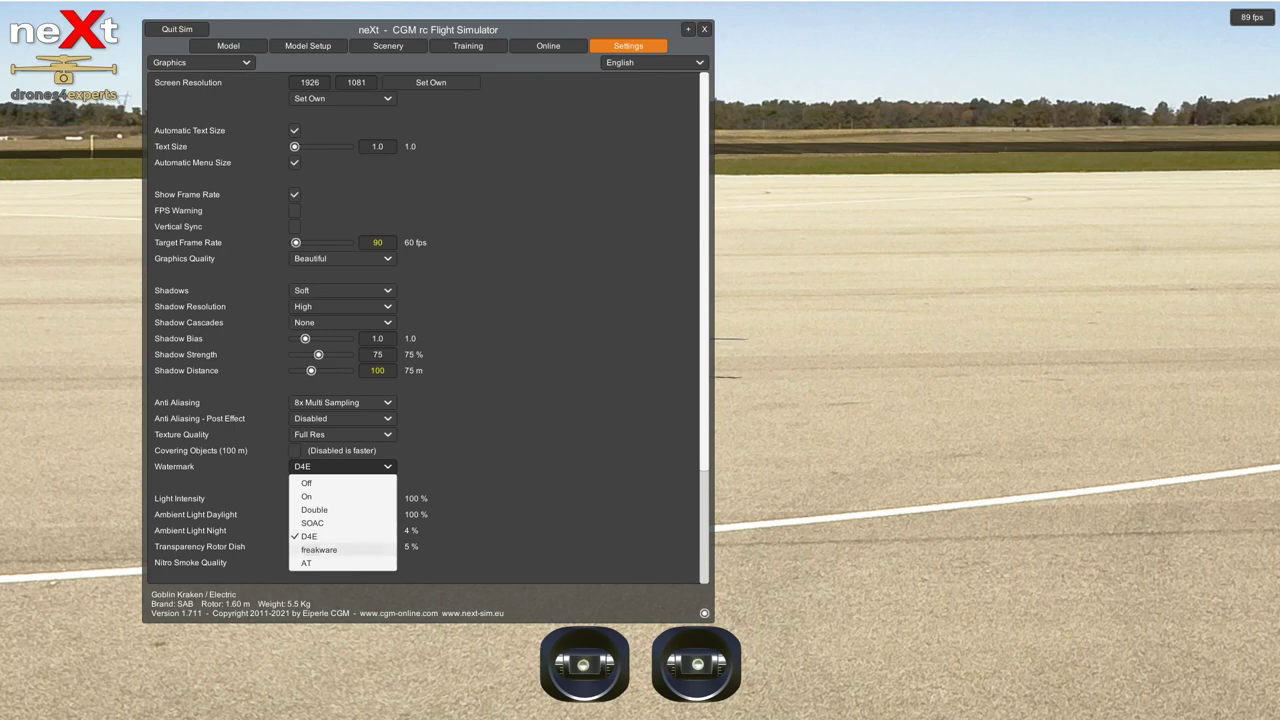
pyautogui.click(320, 540)
pyautogui.click(340, 466)
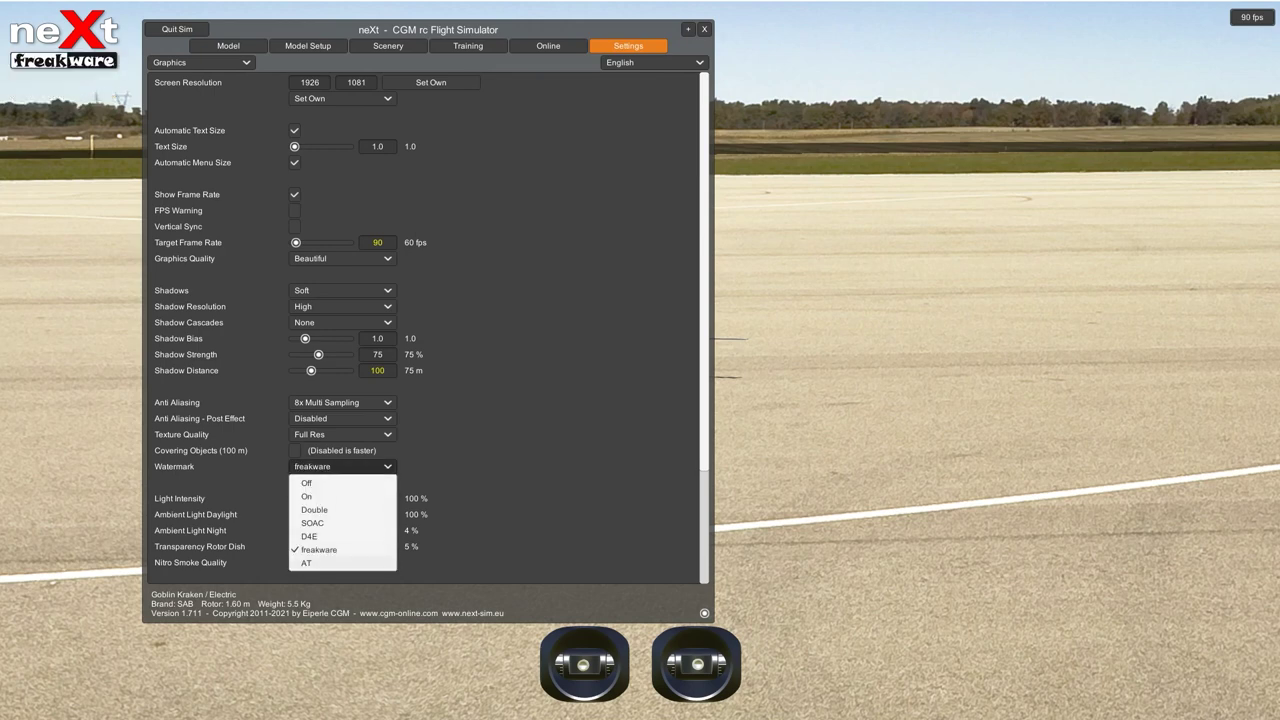
pyautogui.click(320, 556)
# - Set the Watermark option to Off
pyautogui.click(340, 466)
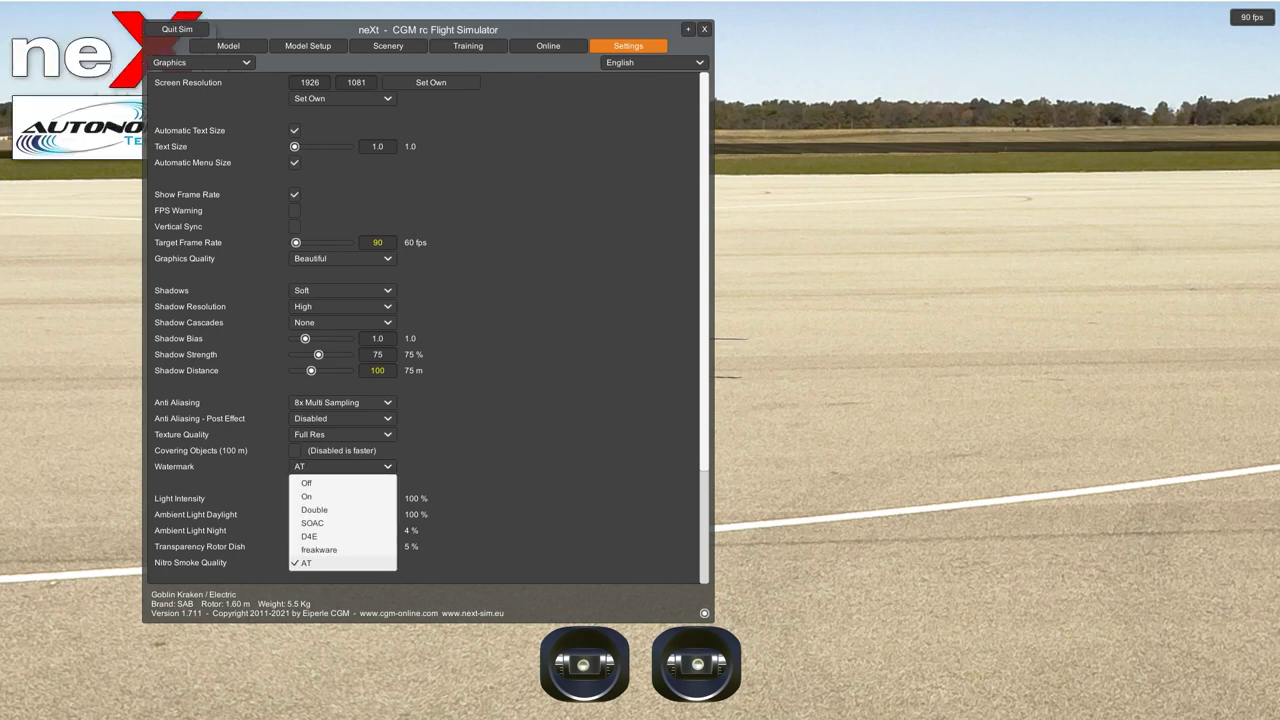
pyautogui.click(320, 483)
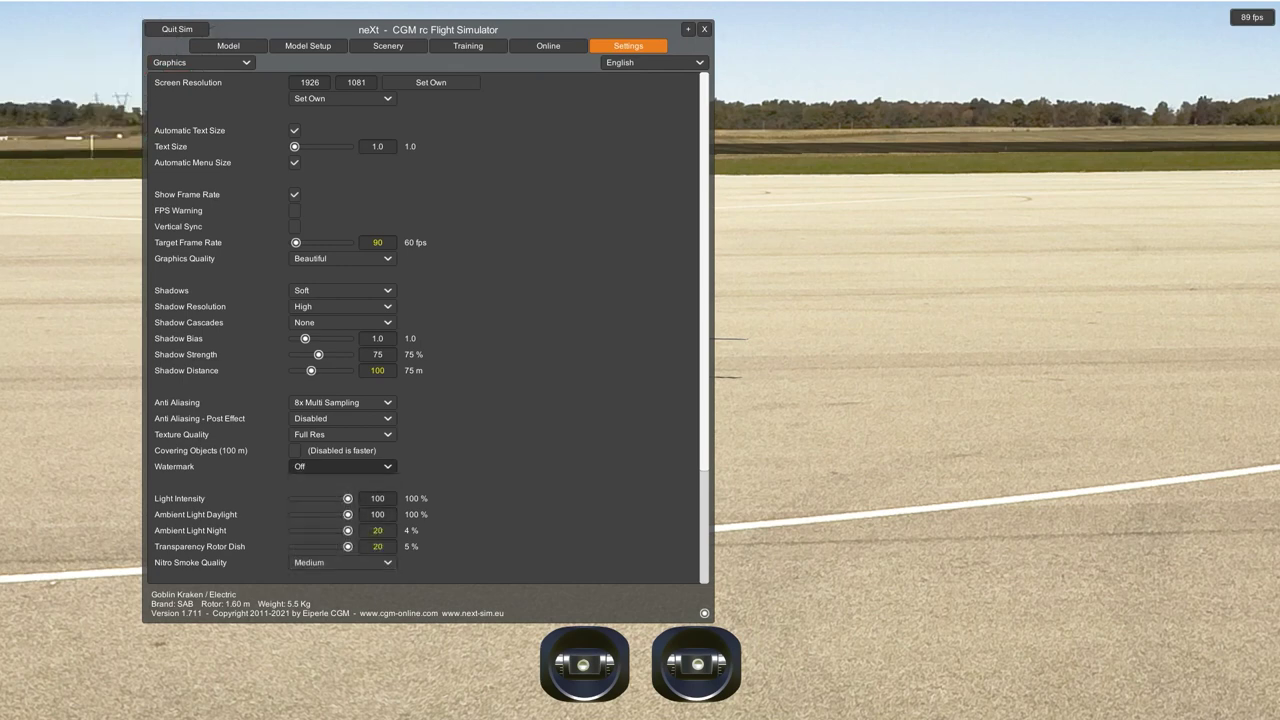
pyautogui.moveTo(348, 498)
pyautogui.mouseDown()
pyautogui.moveTo(294, 498)
pyautogui.moveTo(348, 498)
pyautogui.moveTo(294, 514)
pyautogui.moveTo(348, 514)
pyautogui.mouseUp()
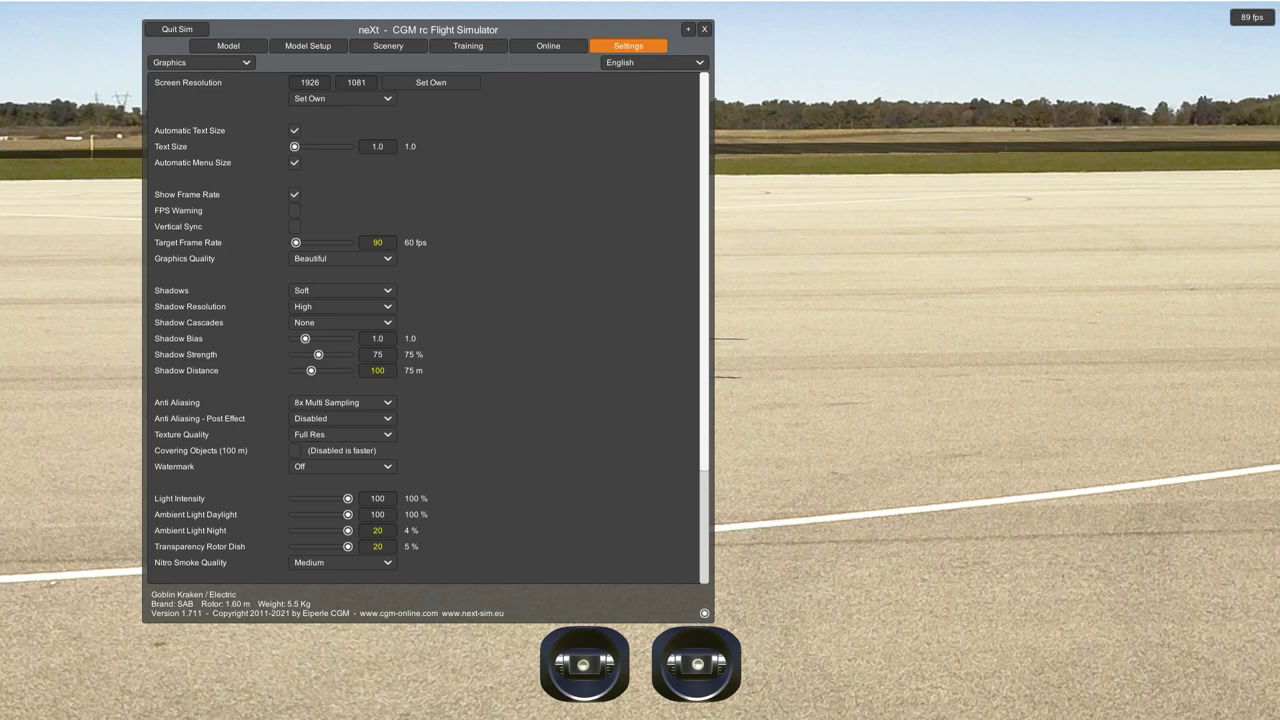
# - Try a lower Transparency Rotor Dish value, check the helicopter in the flight scene, and restore the value to 20
pyautogui.scroll(-1, 425, 320)
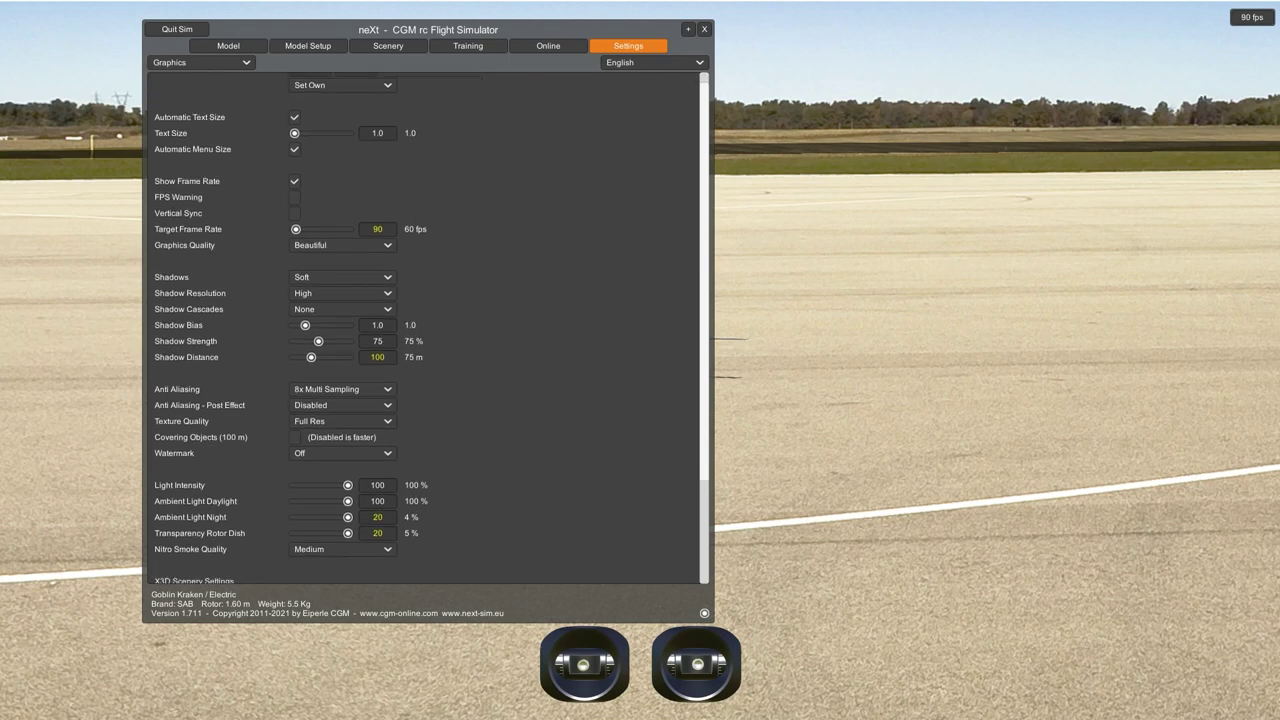
pyautogui.moveTo(348, 533); pyautogui.dragTo(300, 533)
pyautogui.click(704, 29)
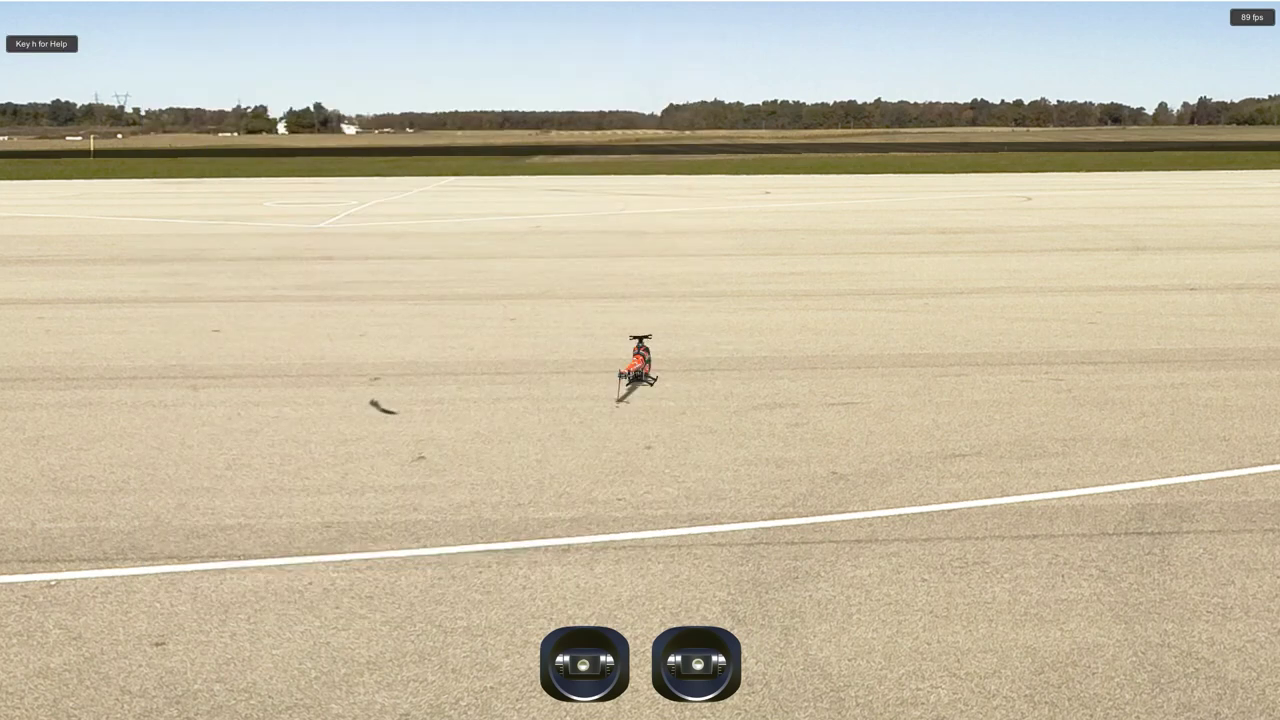
pyautogui.press('Escape')
pyautogui.moveTo(300, 546); pyautogui.dragTo(348, 546)
pyautogui.press('Escape')
pyautogui.press('Escape')
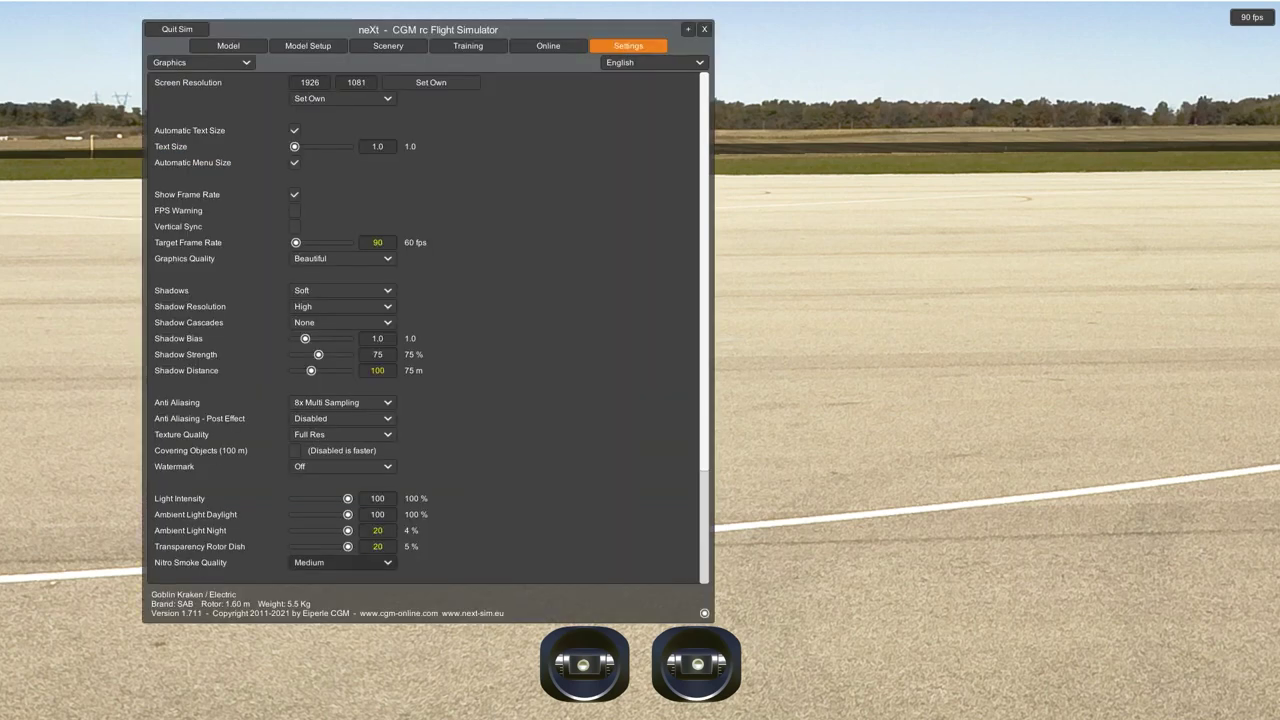
# - Look through the remaining graphics options including the X3D Scenery Settings, and open the Camera settings
pyautogui.scroll(-3, 430, 325)
pyautogui.scroll(-4, 430, 325)
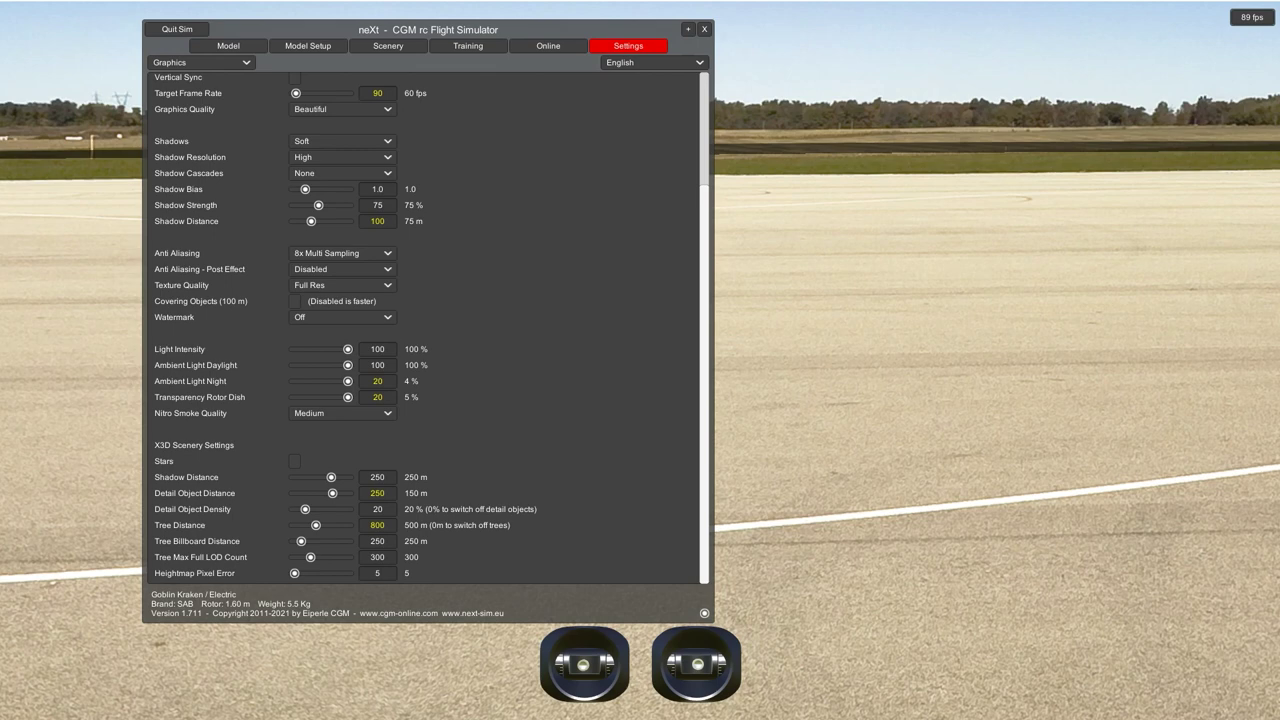
pyautogui.click(201, 62)
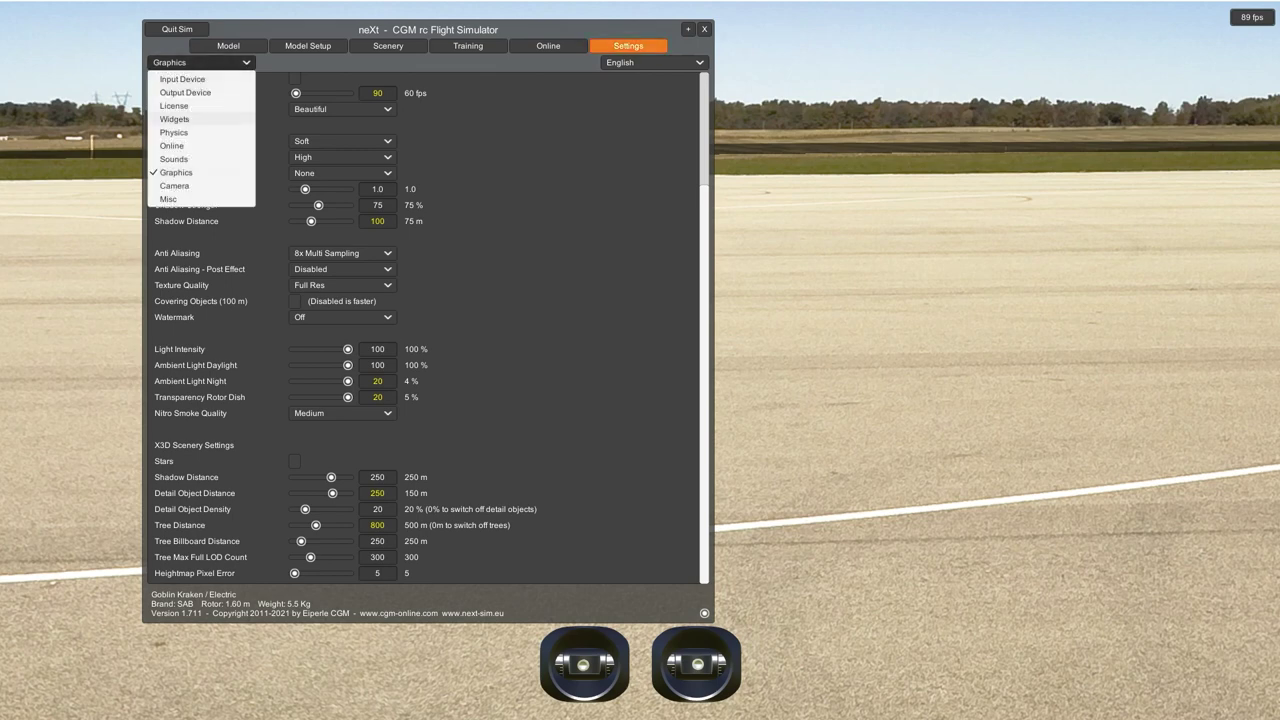
pyautogui.click(175, 186)
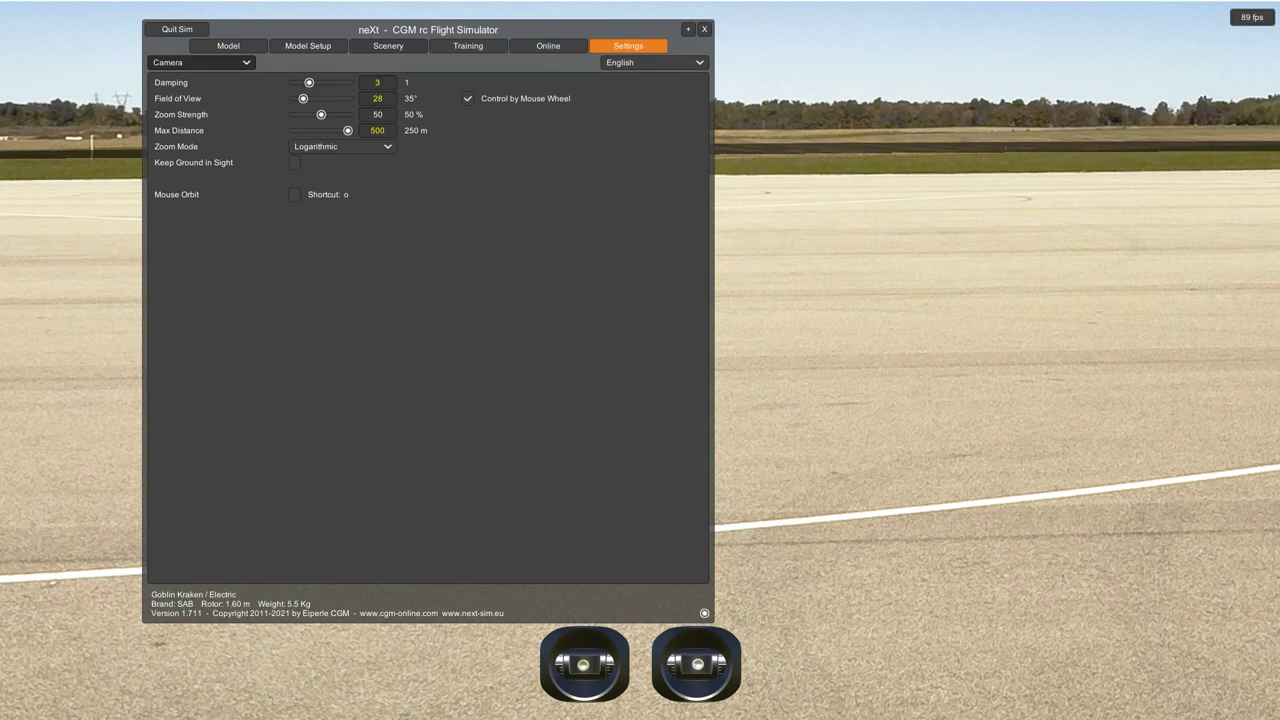
# - Move the settings window towards the middle of the scene and adjust the camera's Field of View to 27° in the flight view
pyautogui.moveTo(428, 29); pyautogui.dragTo(521, 100)
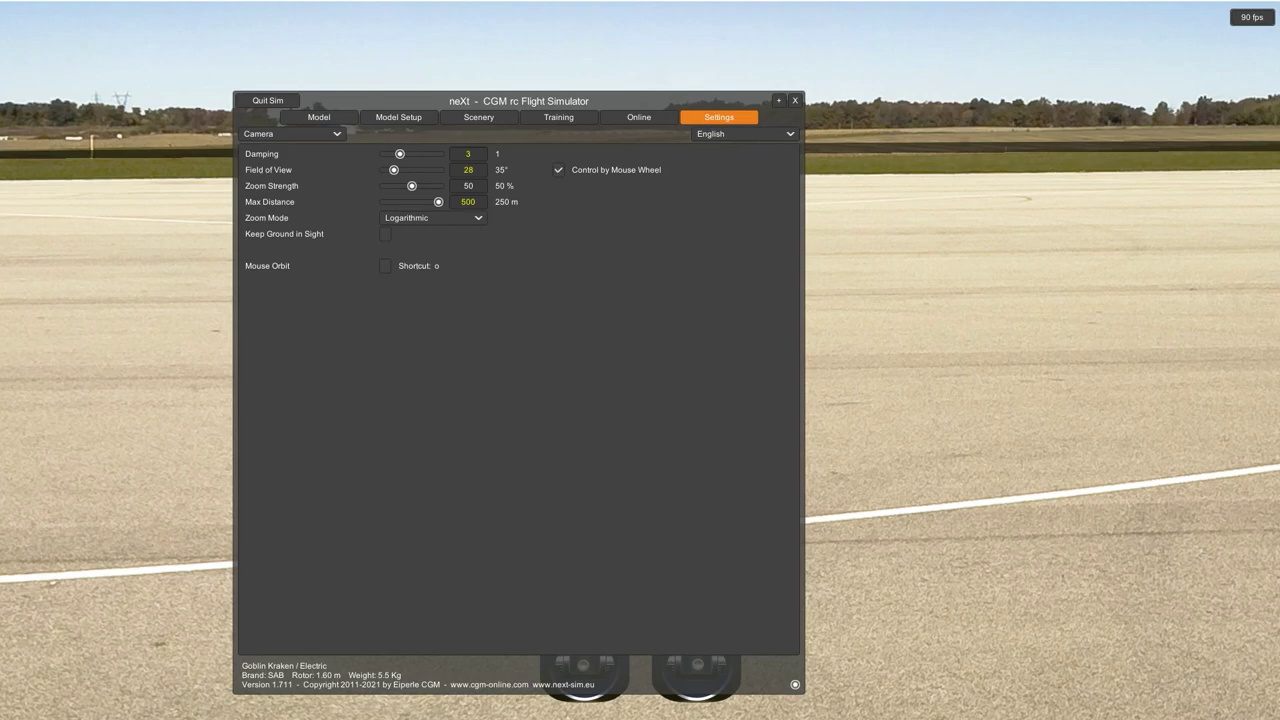
pyautogui.press('Escape')
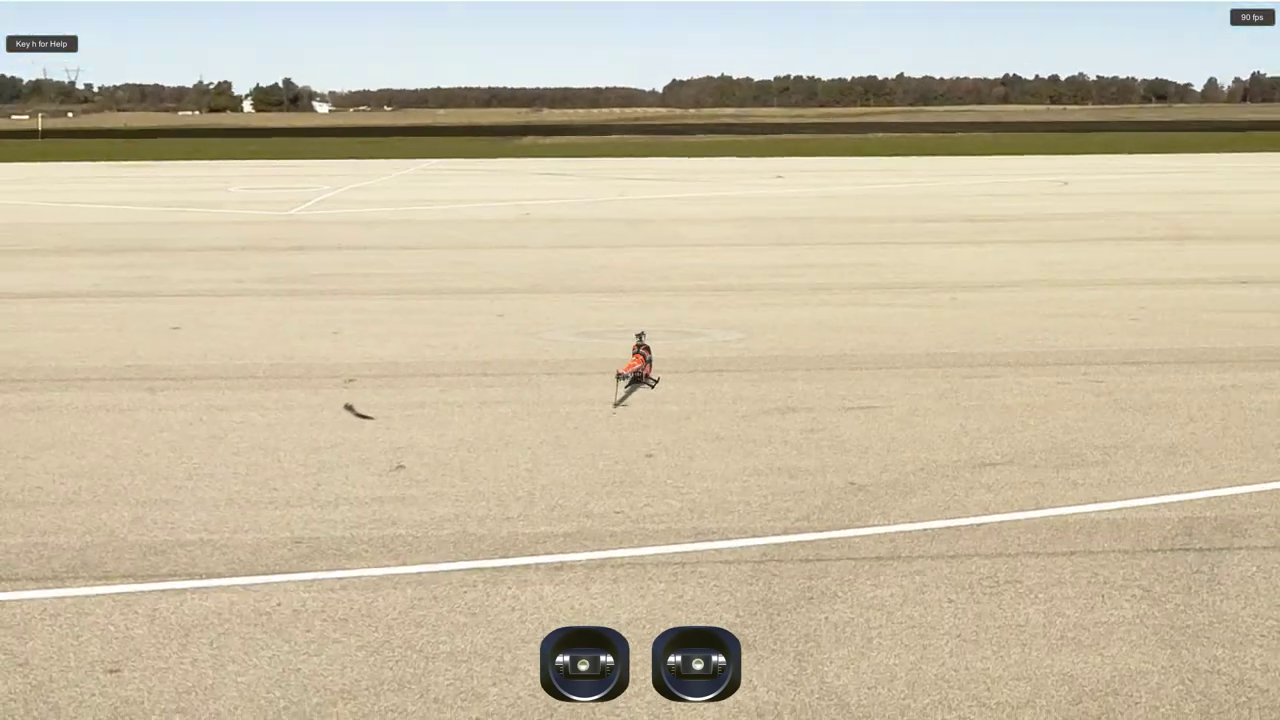
pyautogui.press('Escape')
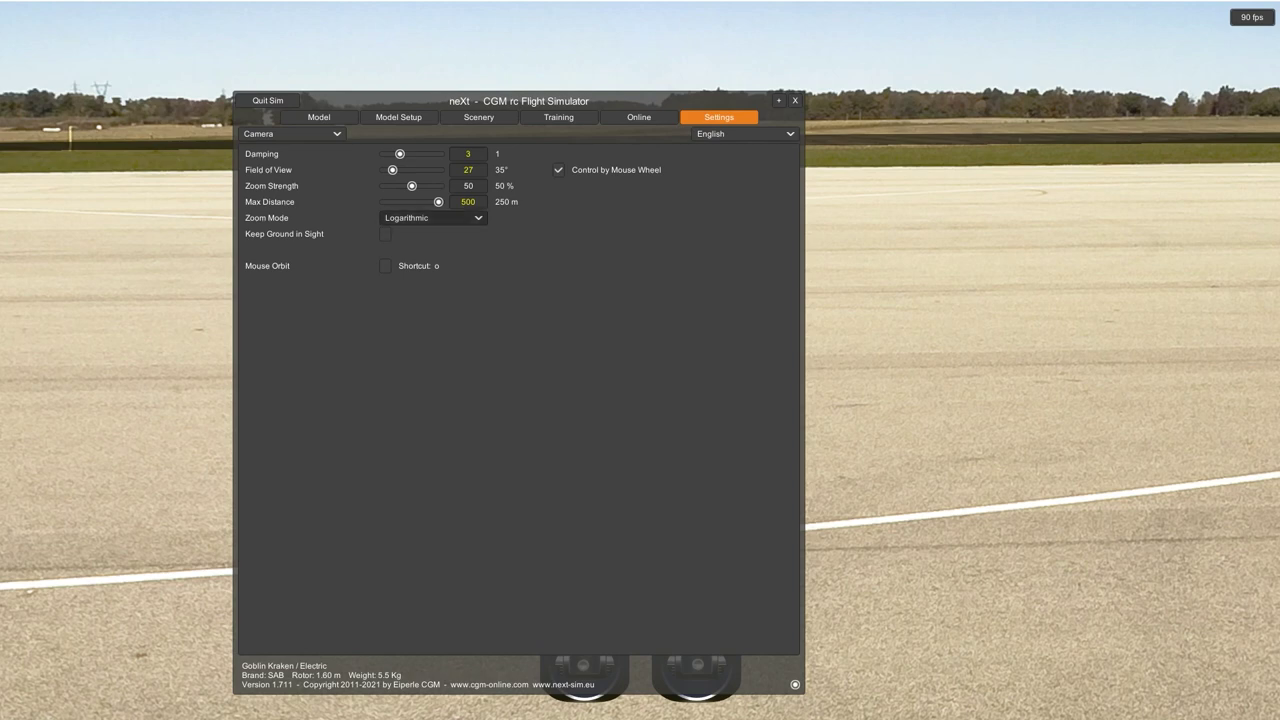
# - Examine the Zoom Mode options, keeping Logarithmic, and try the Mouse Orbit view before switching it off again
pyautogui.click(433, 218)
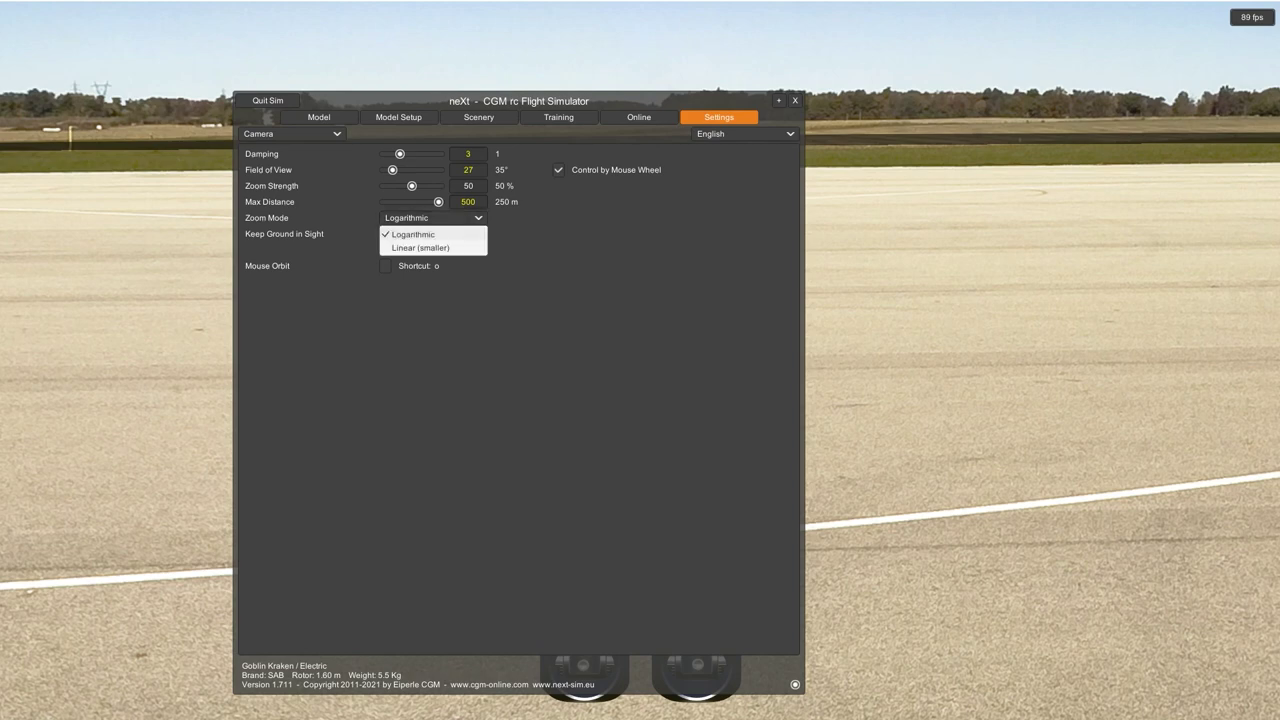
pyautogui.press('Escape')
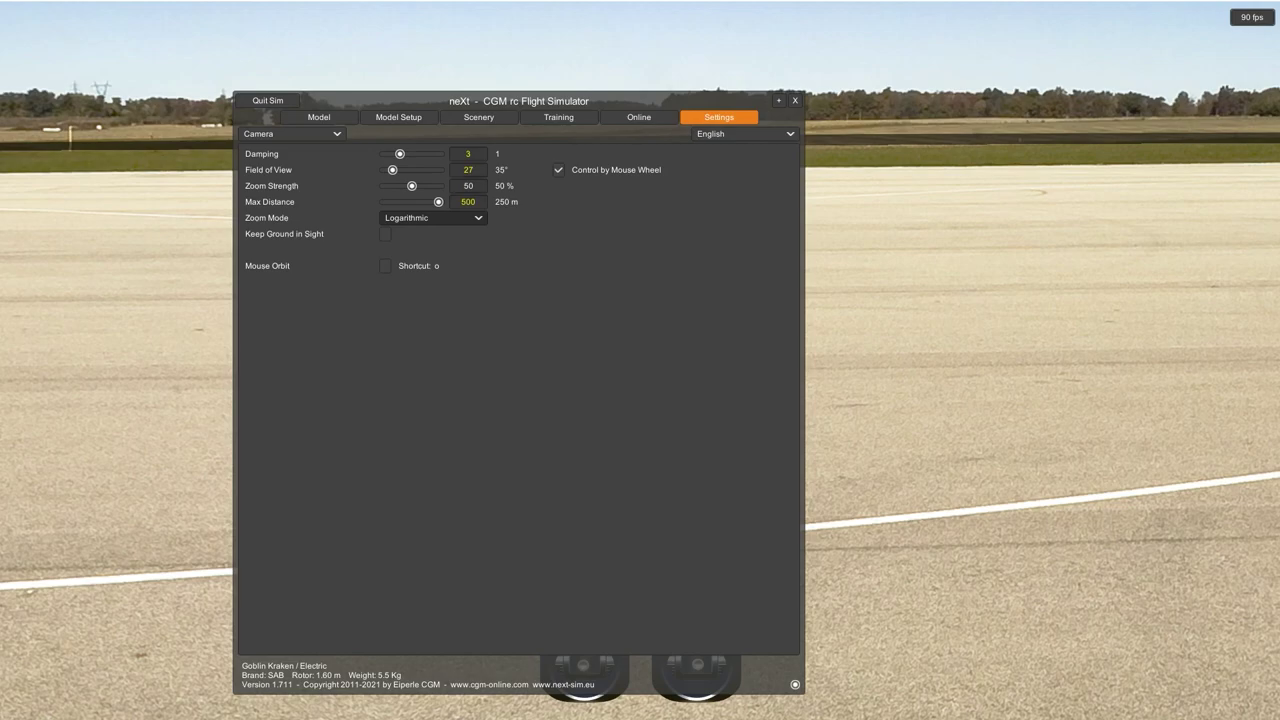
pyautogui.press('o')
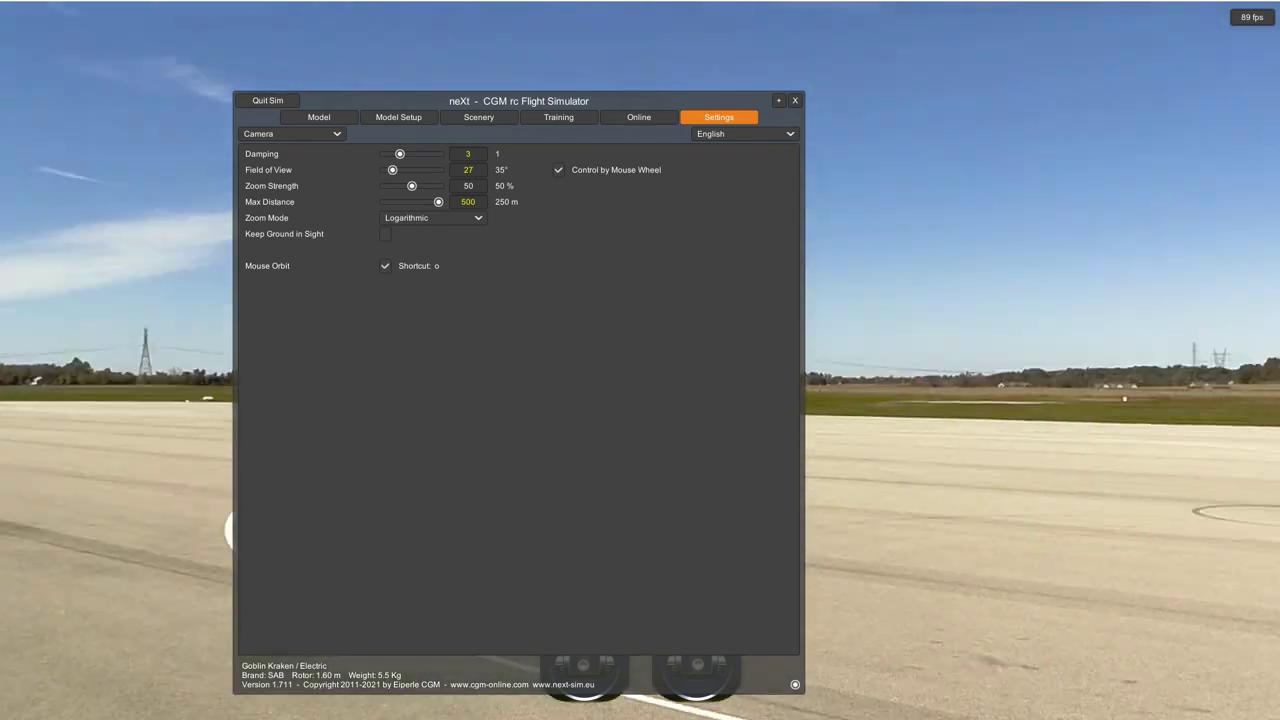
pyautogui.press('o')
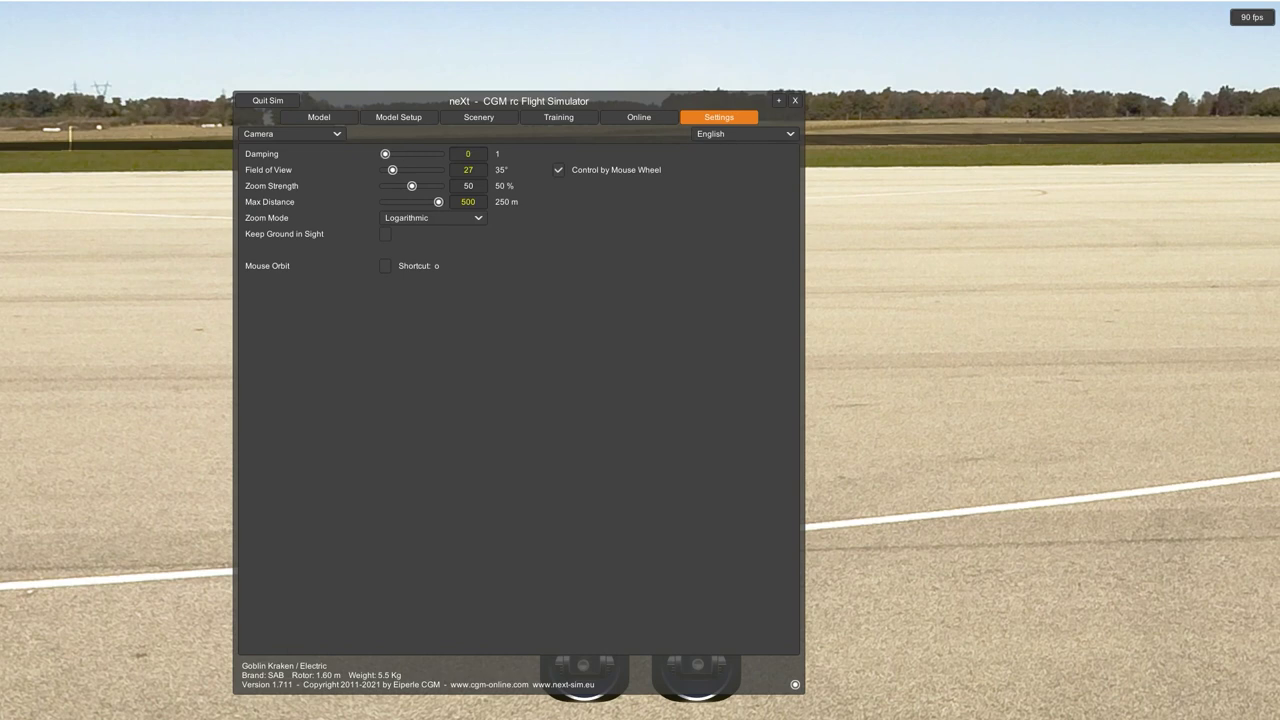
# - Test the camera in the flight scene with Damping at 0 and at 8
pyautogui.press('Escape')
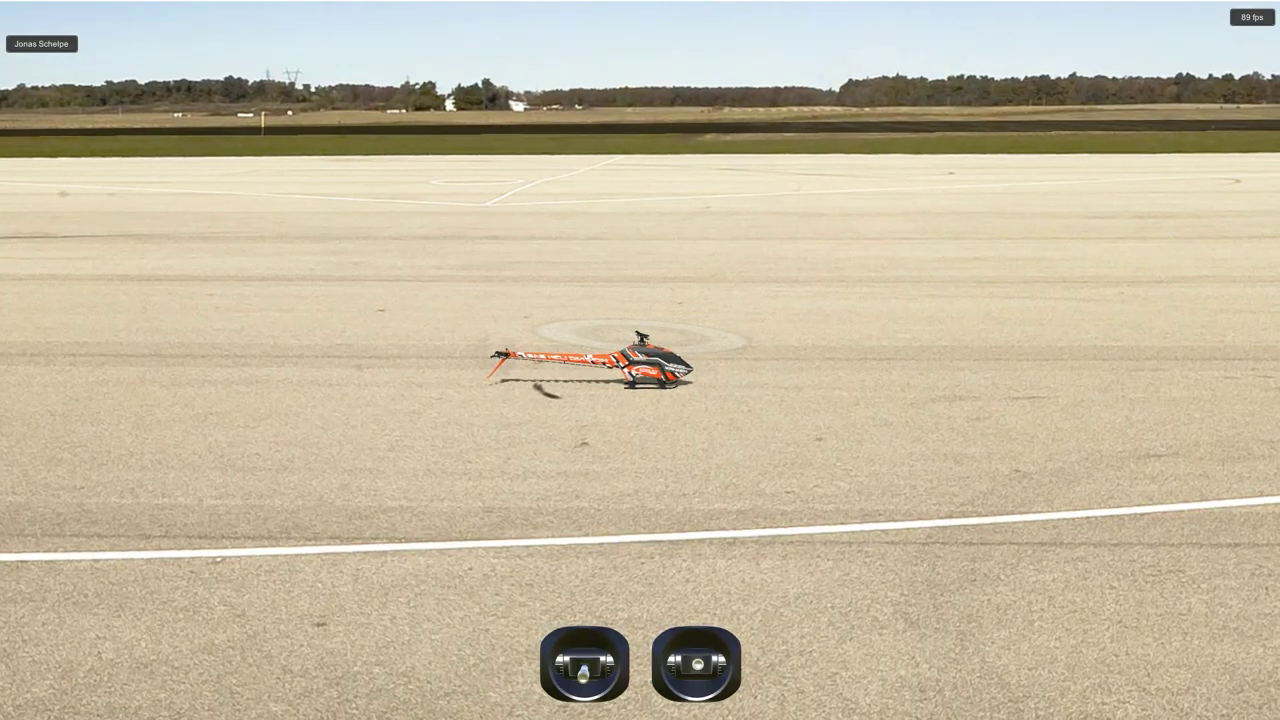
pyautogui.press('Escape')
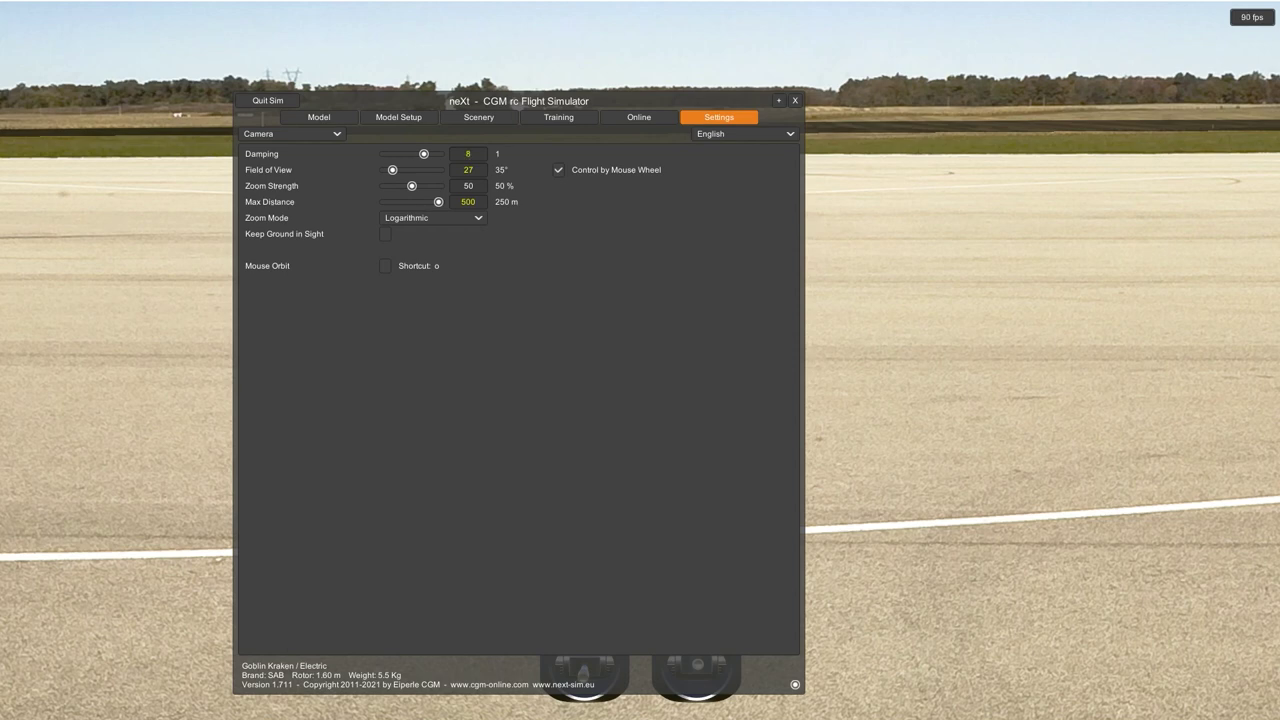
pyautogui.press('Escape')
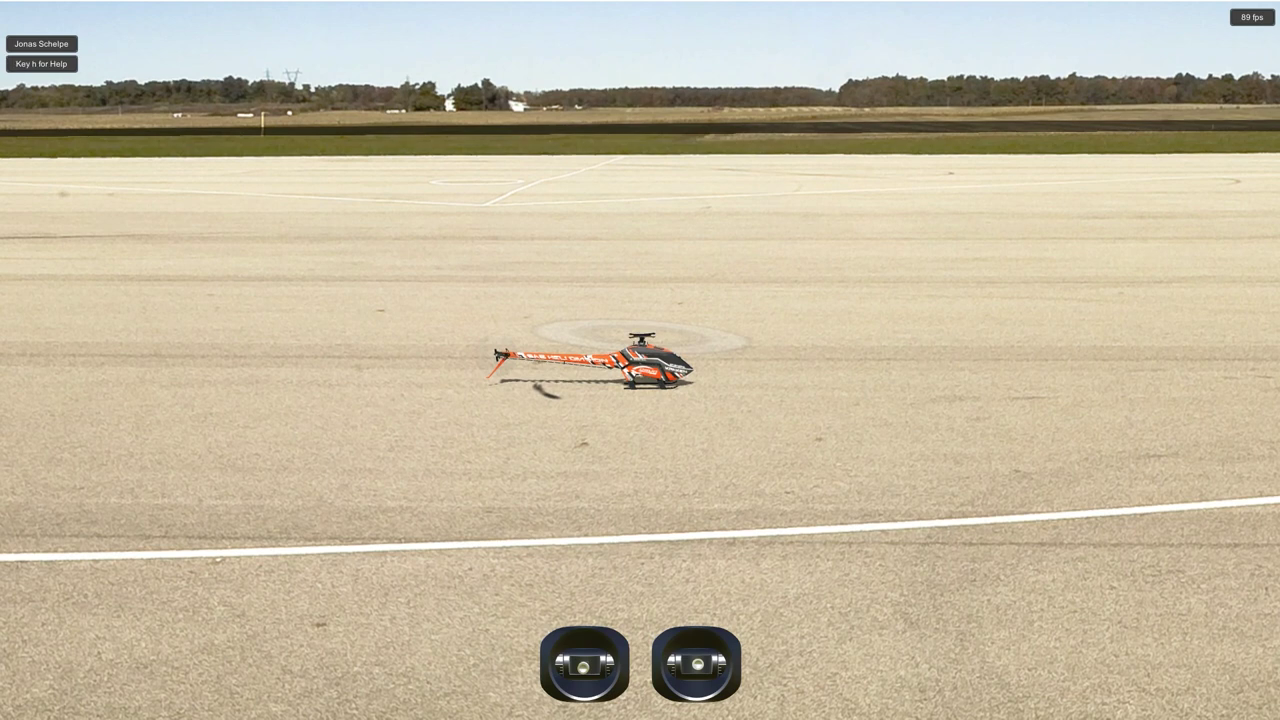
# - Return to the Camera settings and set Damping to 5
pyautogui.press('Escape')
pyautogui.click(468, 154)
pyautogui.write('5')
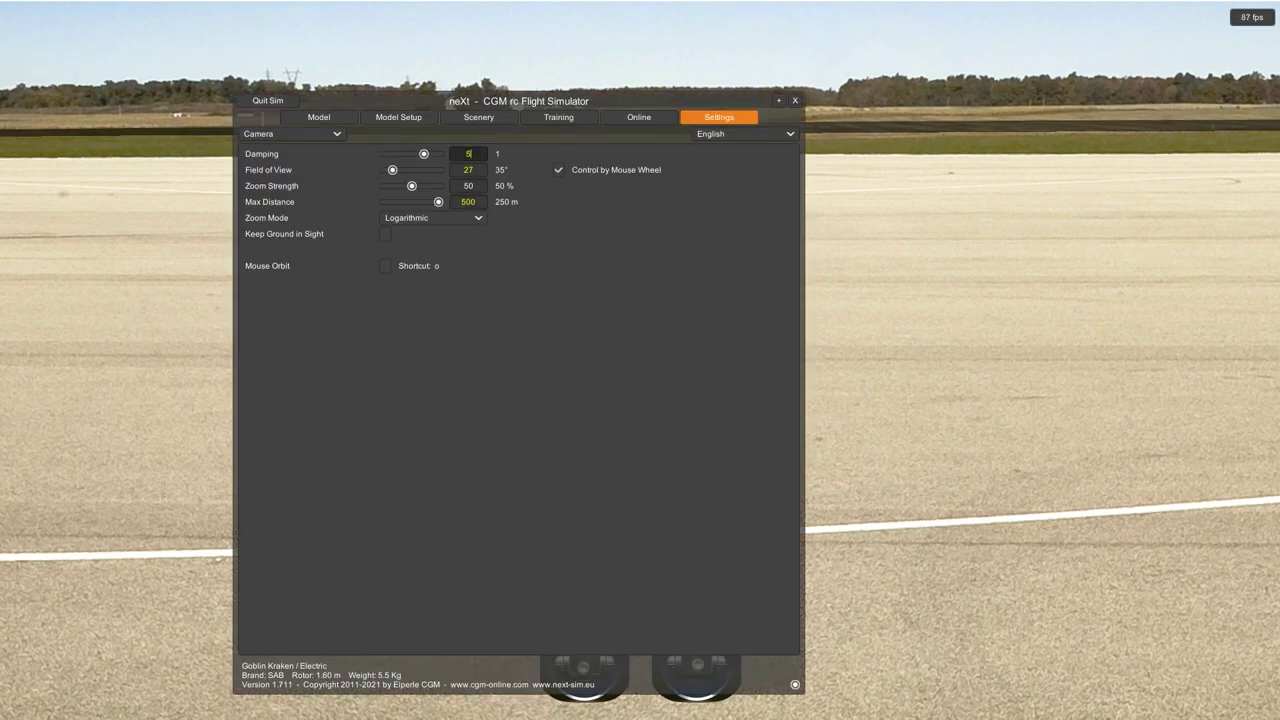
pyautogui.press('Return')
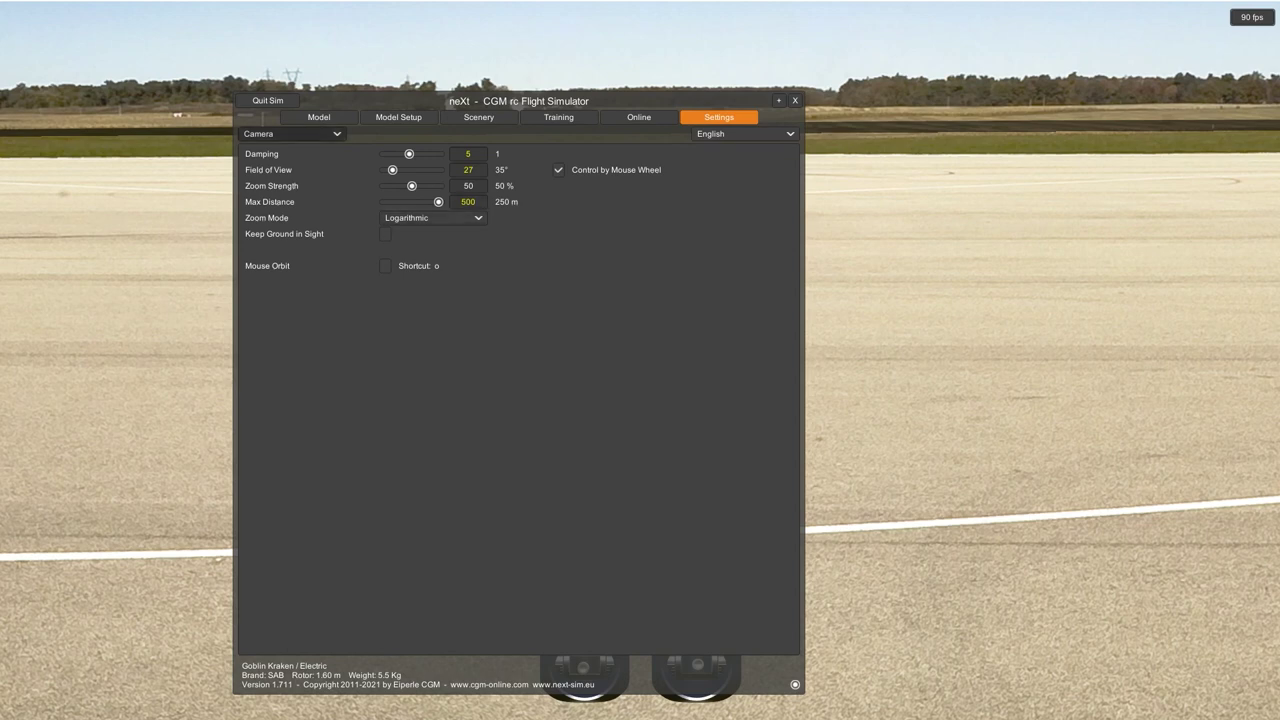
# - Open the Training settings and move the settings window aside to uncover the helicopter
pyautogui.click(290, 133)
pyautogui.press('Escape')
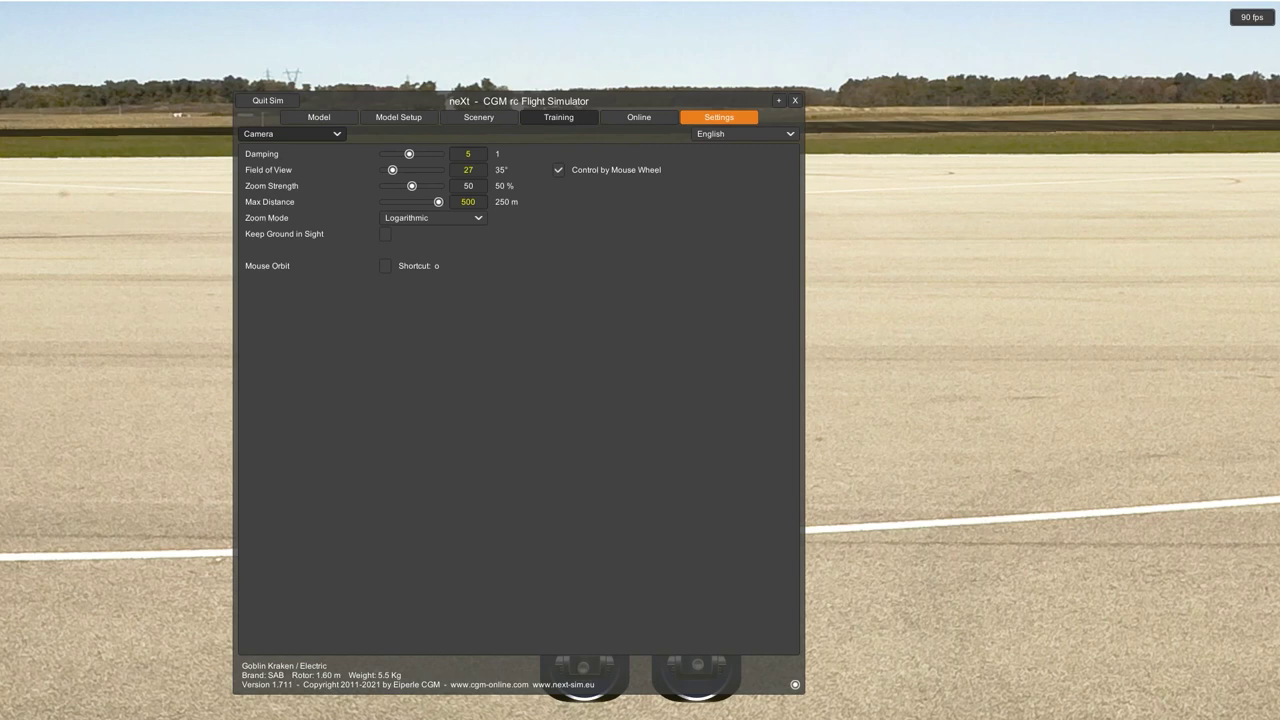
pyautogui.click(558, 117)
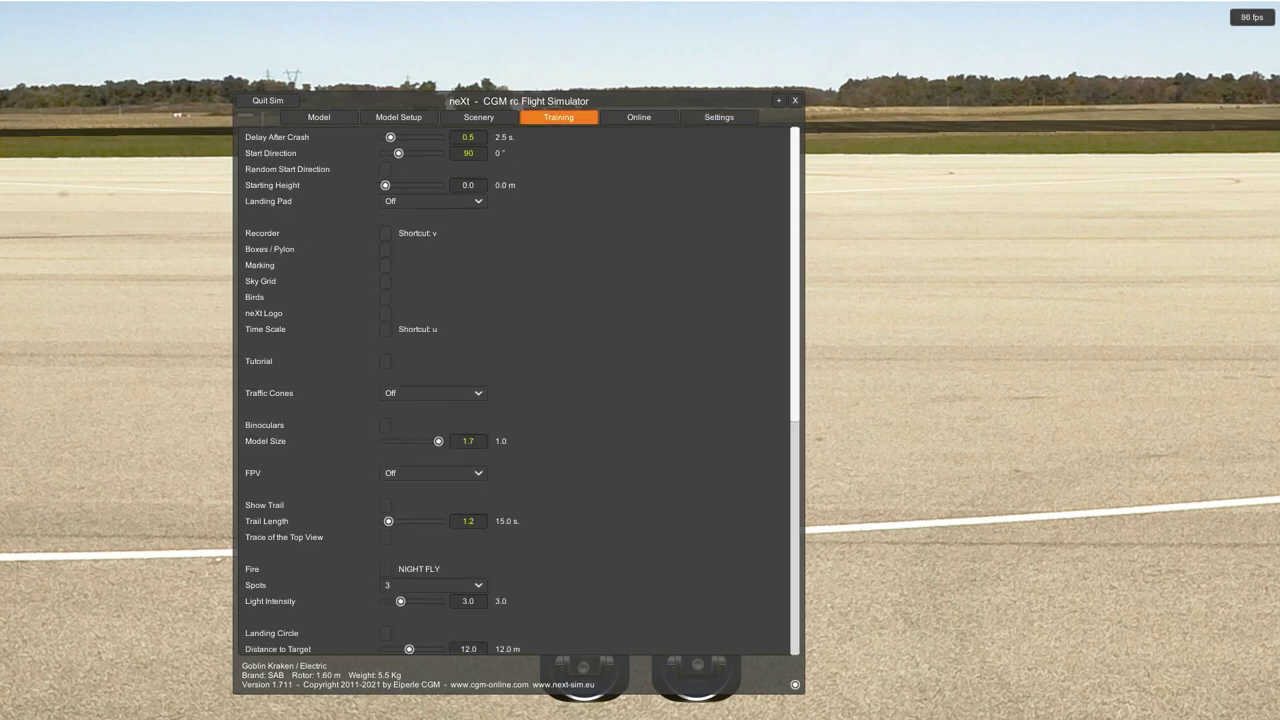
pyautogui.moveTo(390, 137); pyautogui.dragTo(390, 137)
pyautogui.moveTo(518, 100); pyautogui.dragTo(993, 88)
# - Try a Start Direction of 0° and of 180° while watching the helicopter's orientation
pyautogui.click(942, 141)
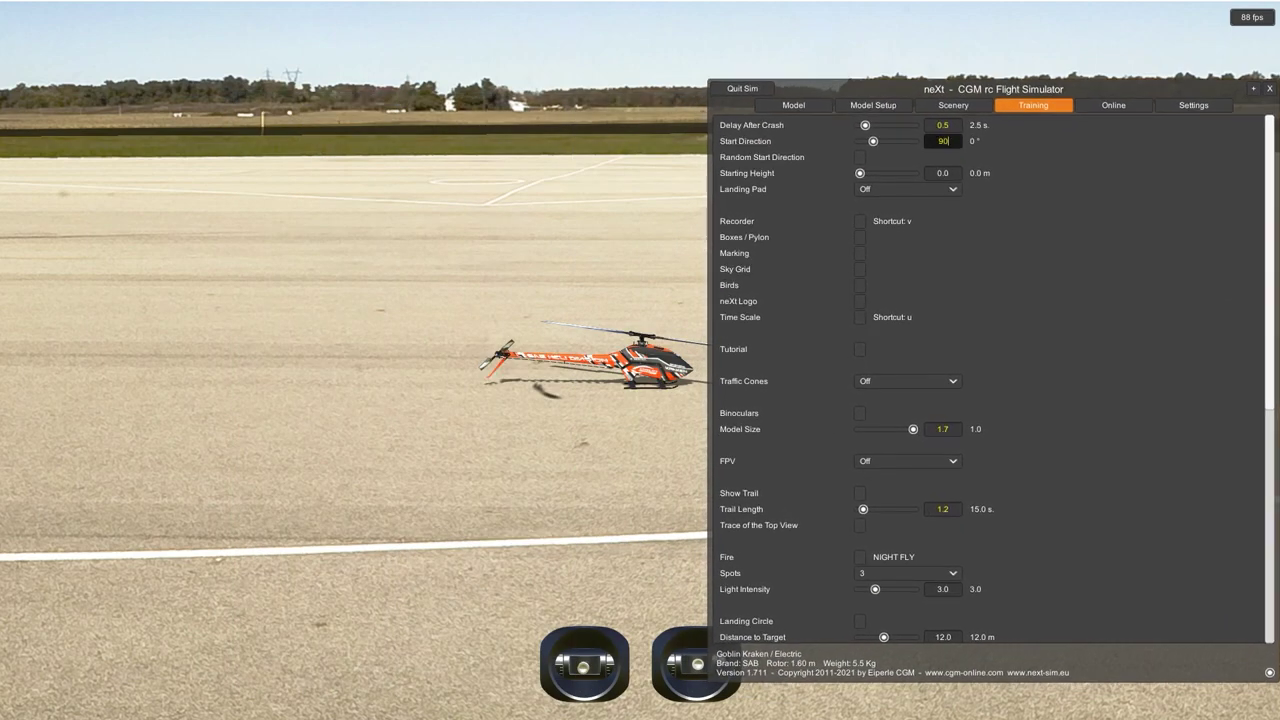
pyautogui.write('0')
pyautogui.press('Return')
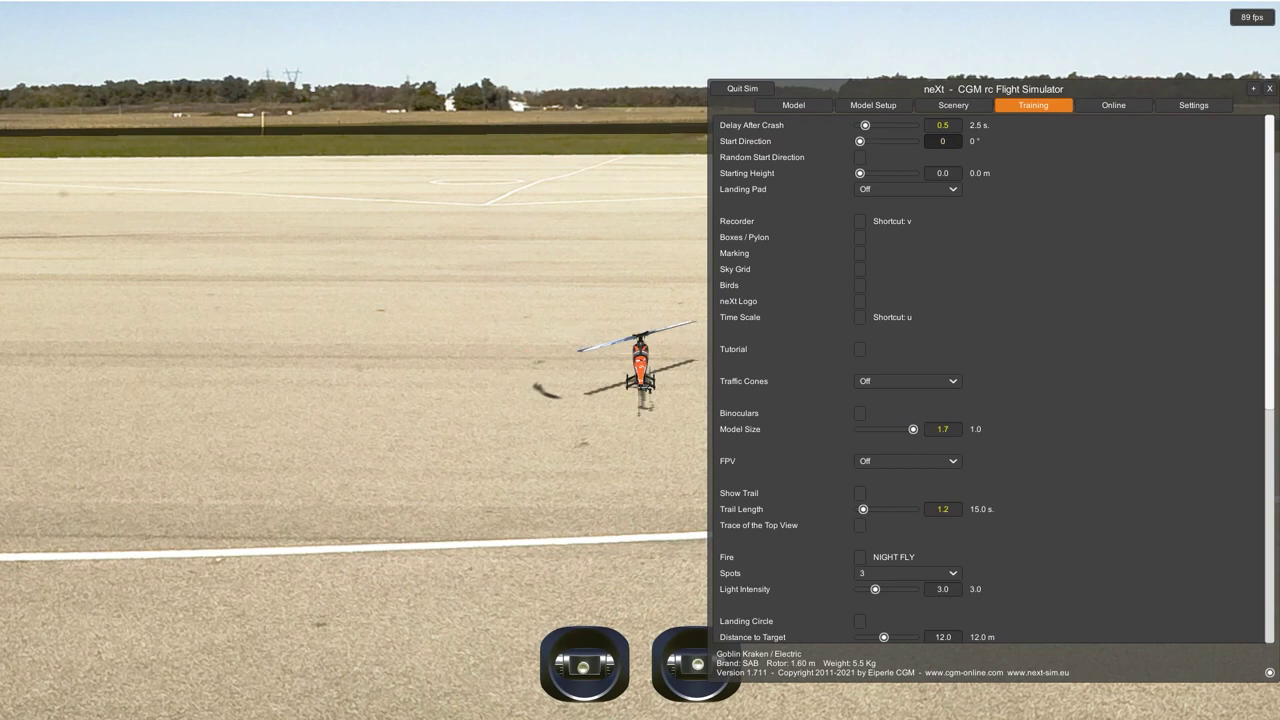
pyautogui.moveTo(955, 89); pyautogui.dragTo(957, 87)
pyautogui.click(942, 141)
pyautogui.write('180')
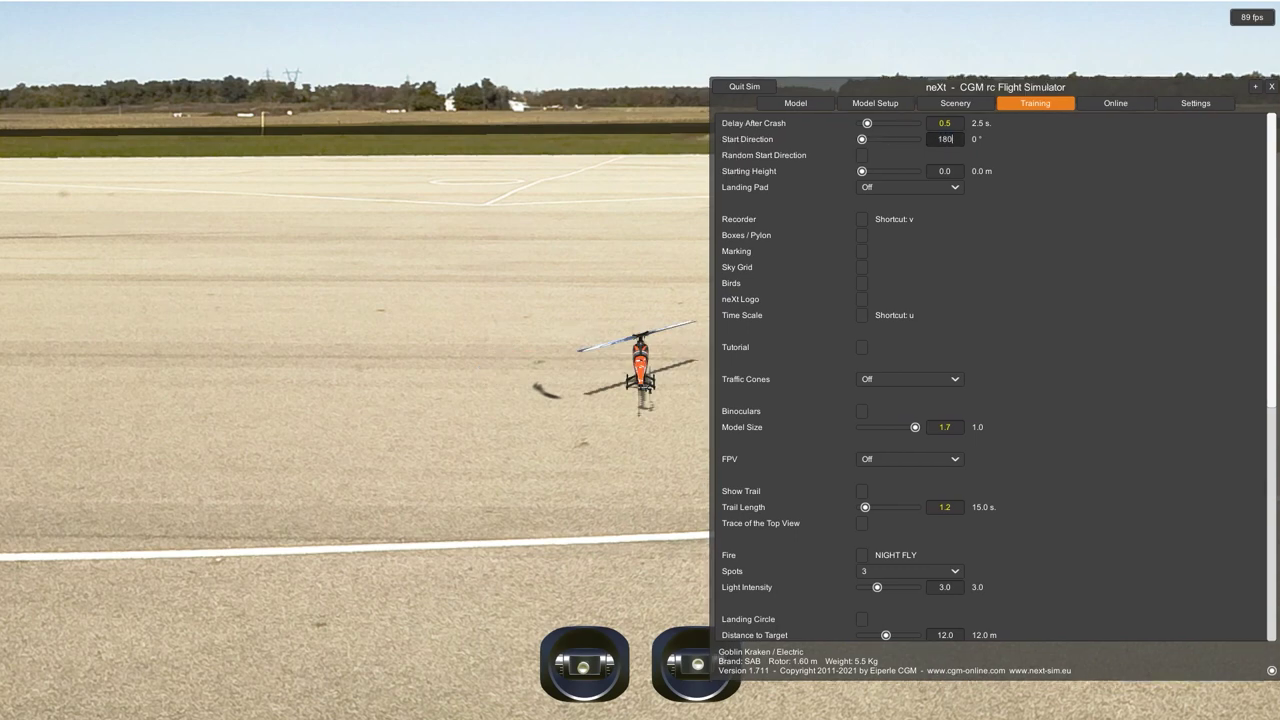
pyautogui.press('Return')
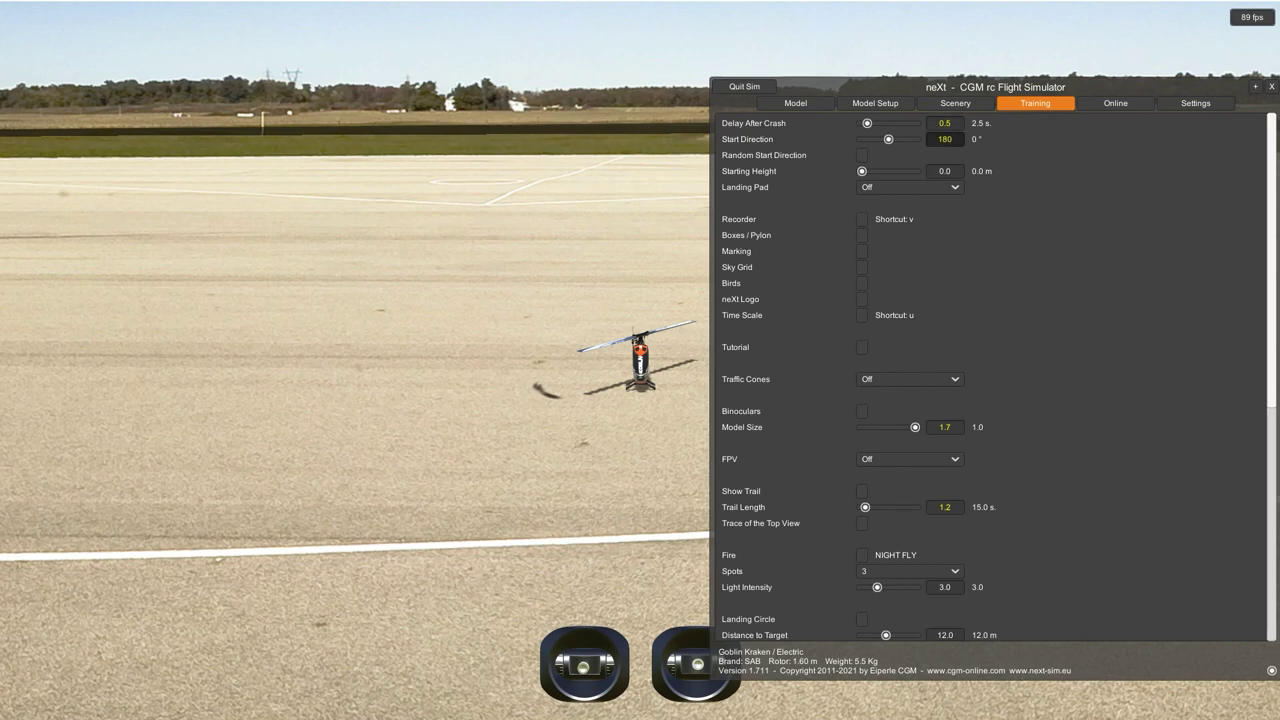
# - Set the Start Direction back to 0°
pyautogui.click(944, 139)
pyautogui.write('0')
pyautogui.press('Return')
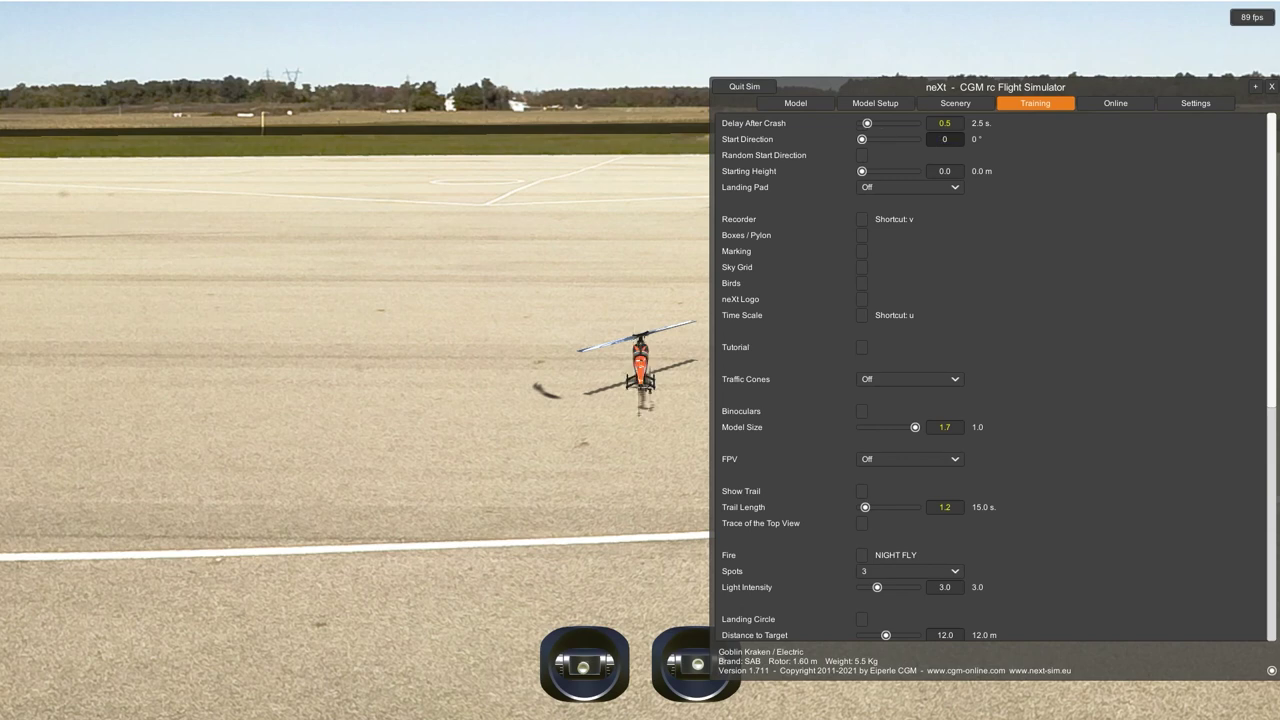
# - Try the Landing Pad option set to On beneath the helicopter, and set it back to Off
pyautogui.click(950, 139)
pyautogui.click(861, 155)
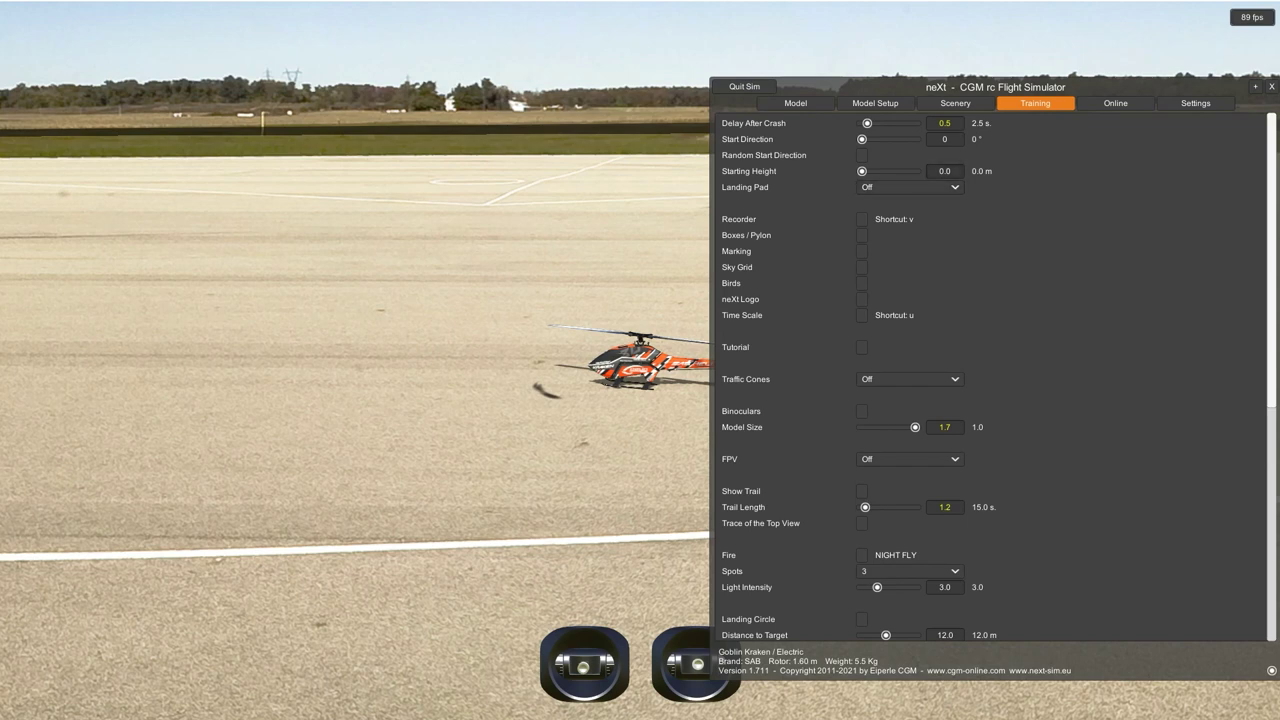
pyautogui.moveTo(862, 171)
pyautogui.mouseDown()
pyautogui.moveTo(915, 171)
pyautogui.moveTo(862, 171)
pyautogui.mouseUp()
pyautogui.click(908, 187)
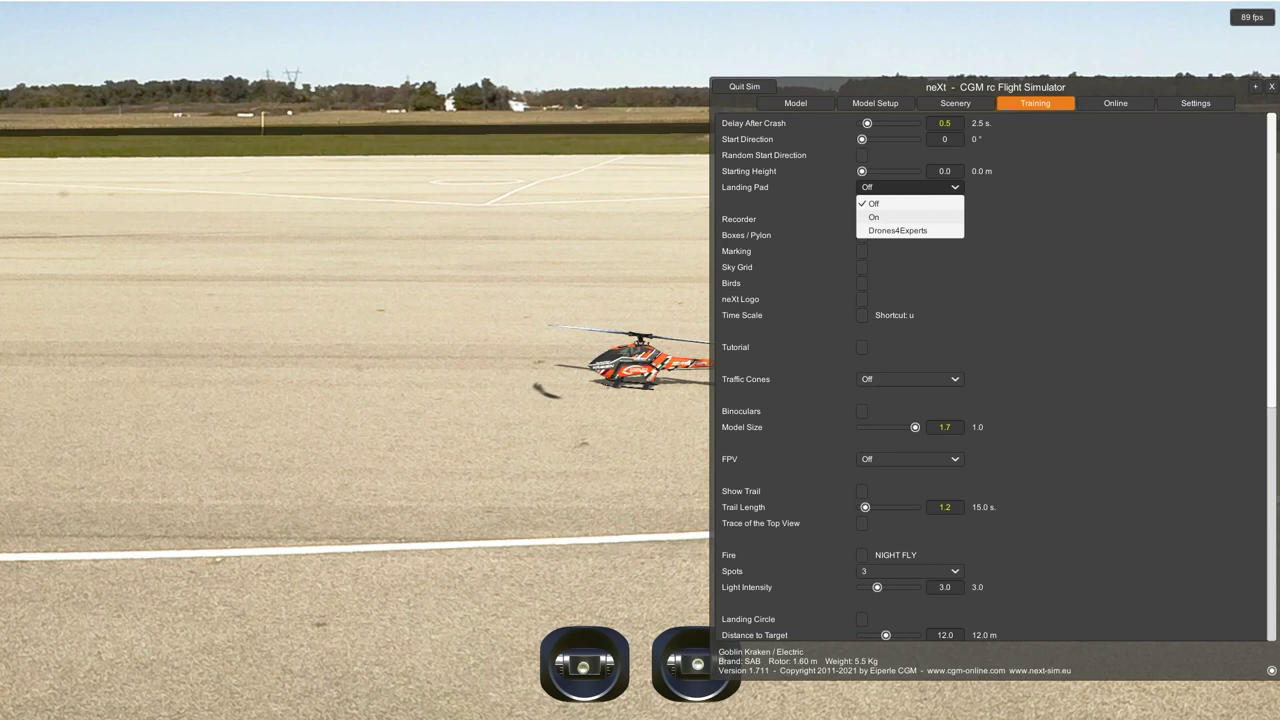
pyautogui.click(868, 217)
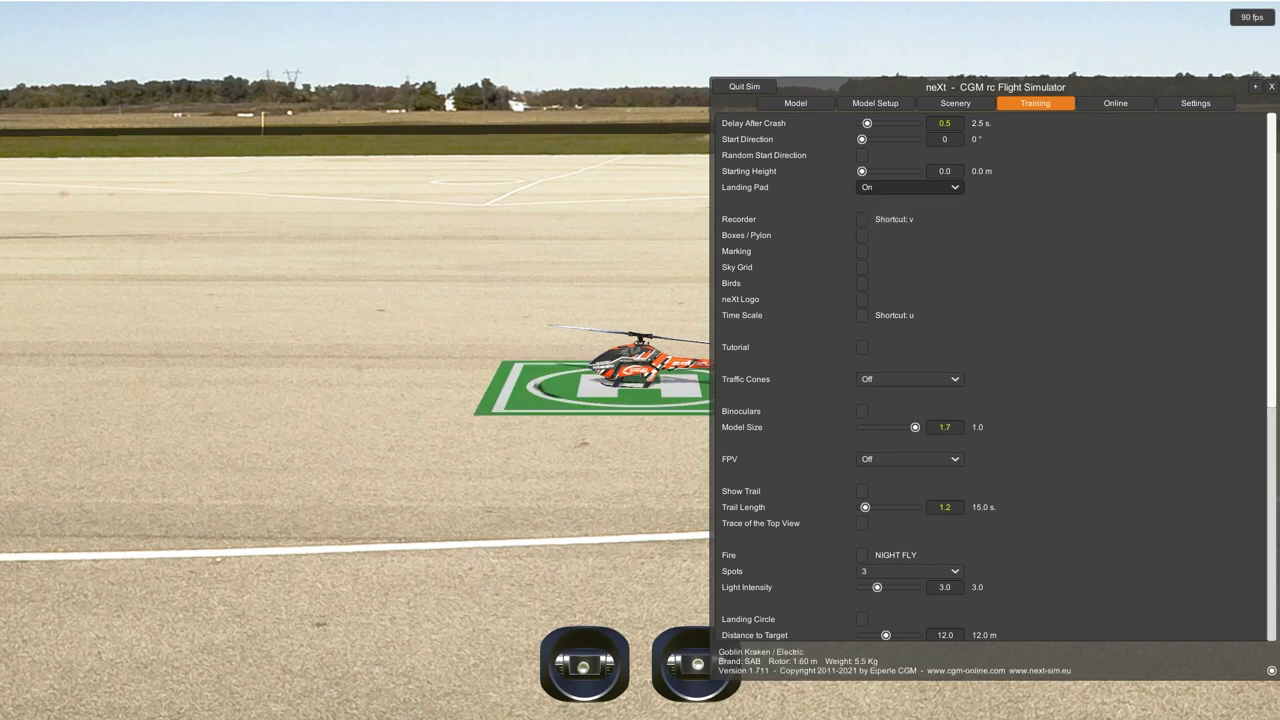
pyautogui.click(908, 187)
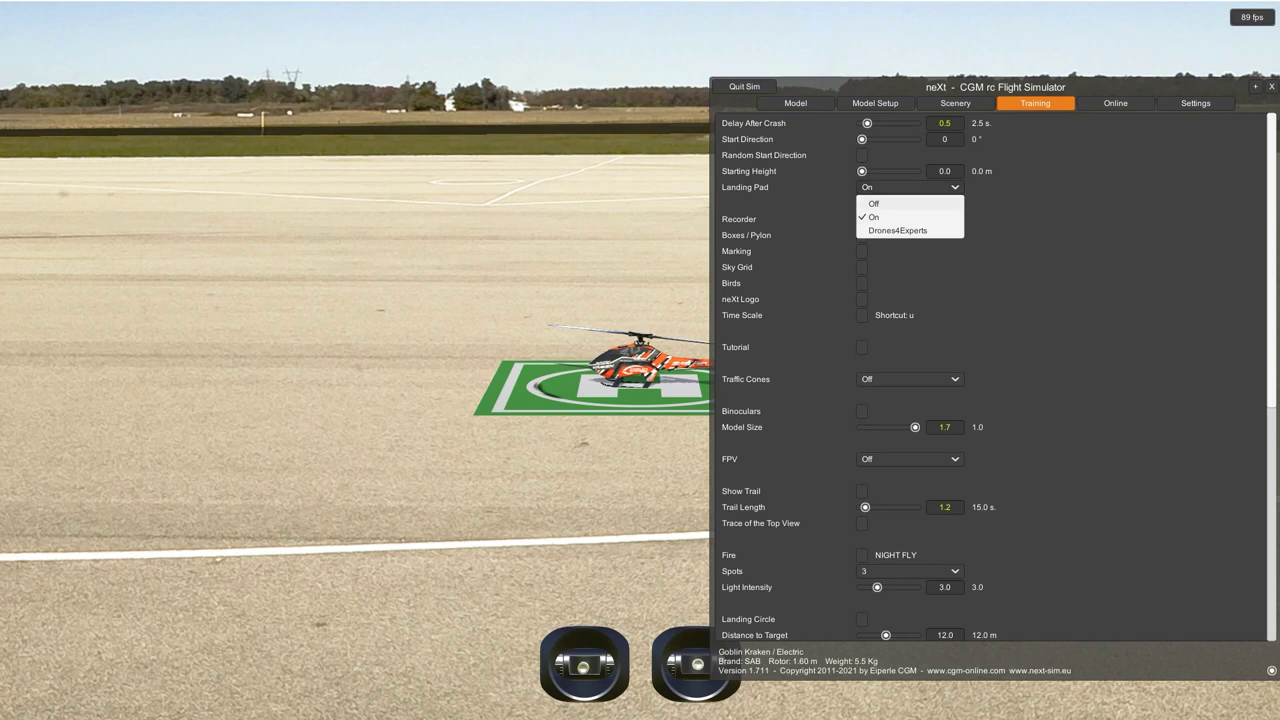
pyautogui.click(874, 203)
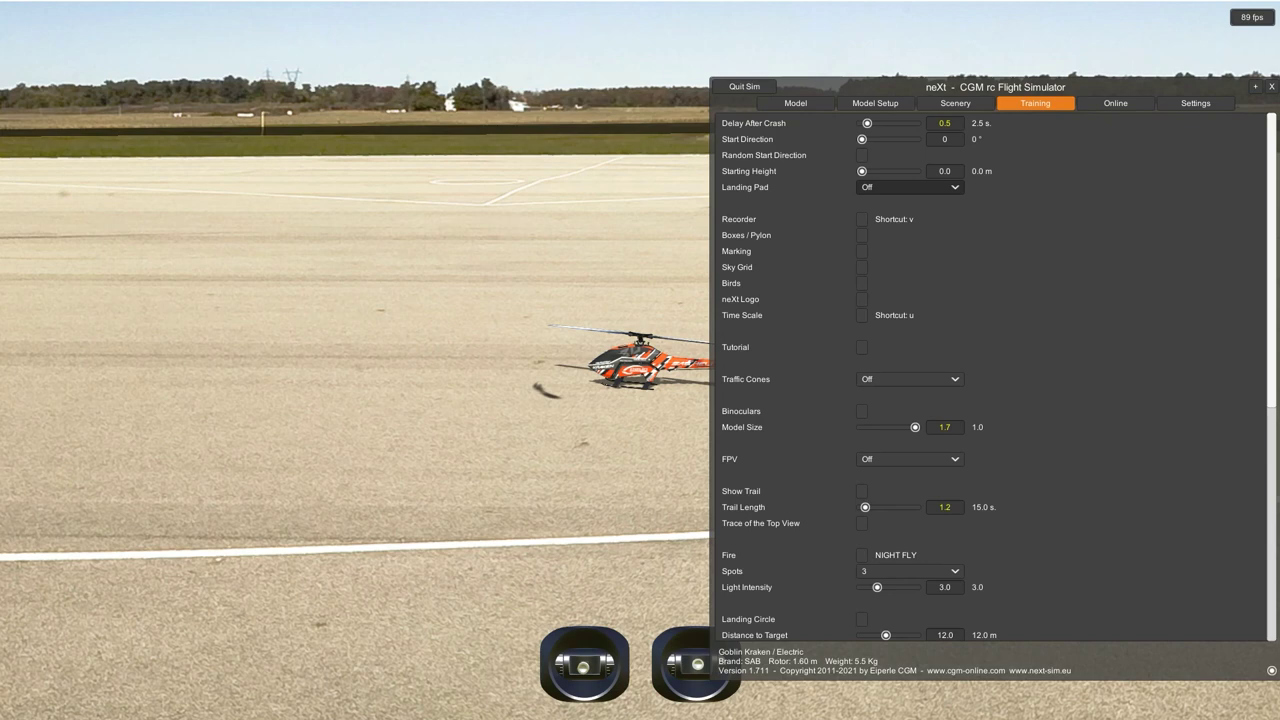
# - Preview the Boxes / Pylon obstacles with the settings window moved aside, and turn them off again
pyautogui.click(862, 235)
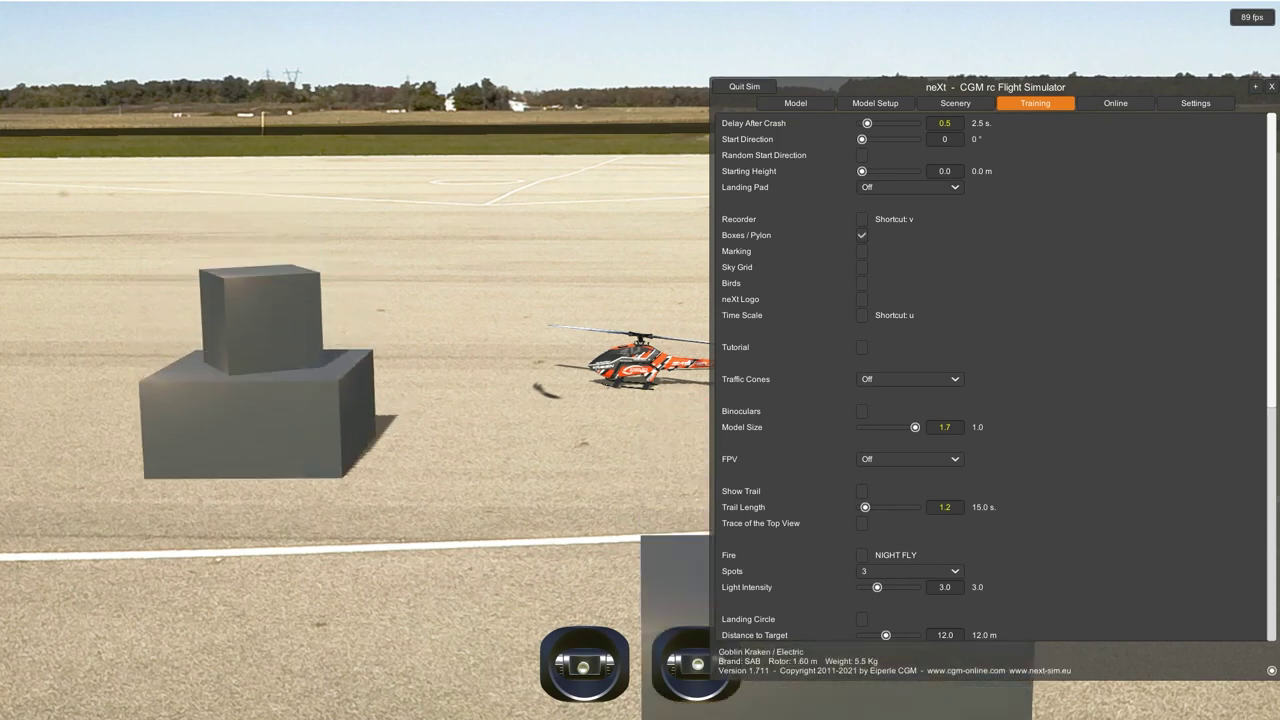
pyautogui.moveTo(995, 87); pyautogui.dragTo(837, 63)
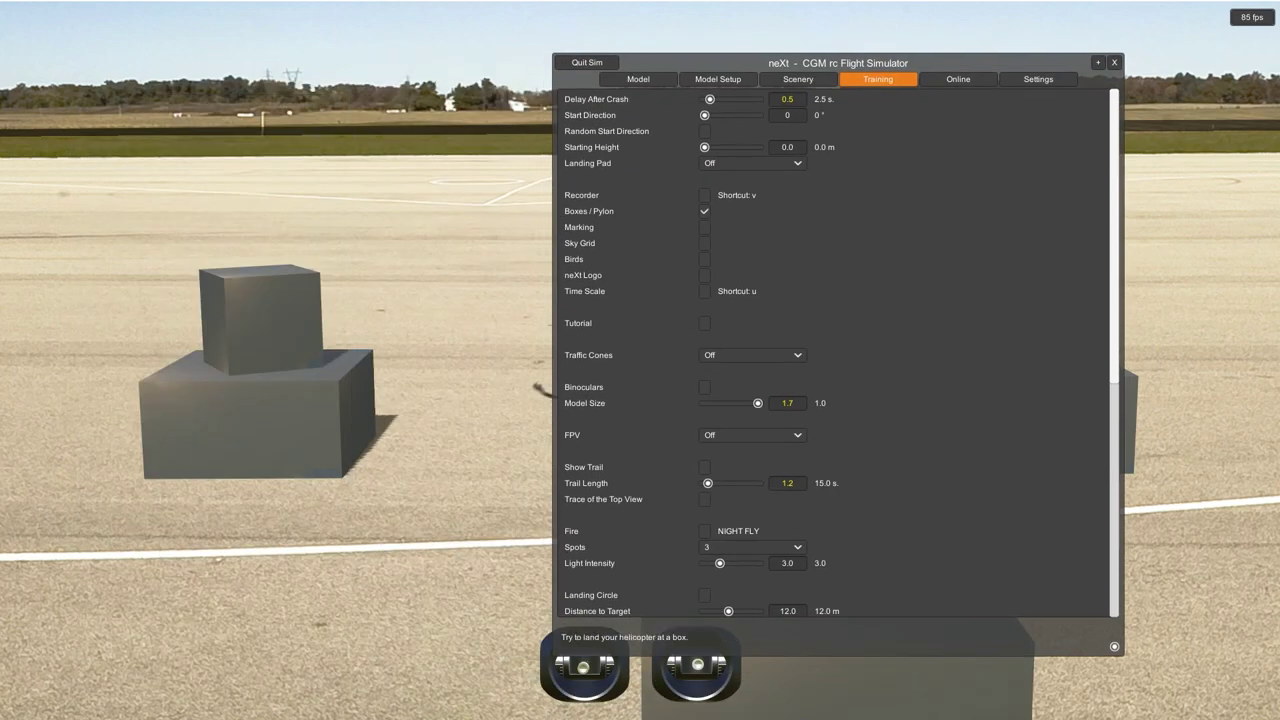
pyautogui.click(704, 211)
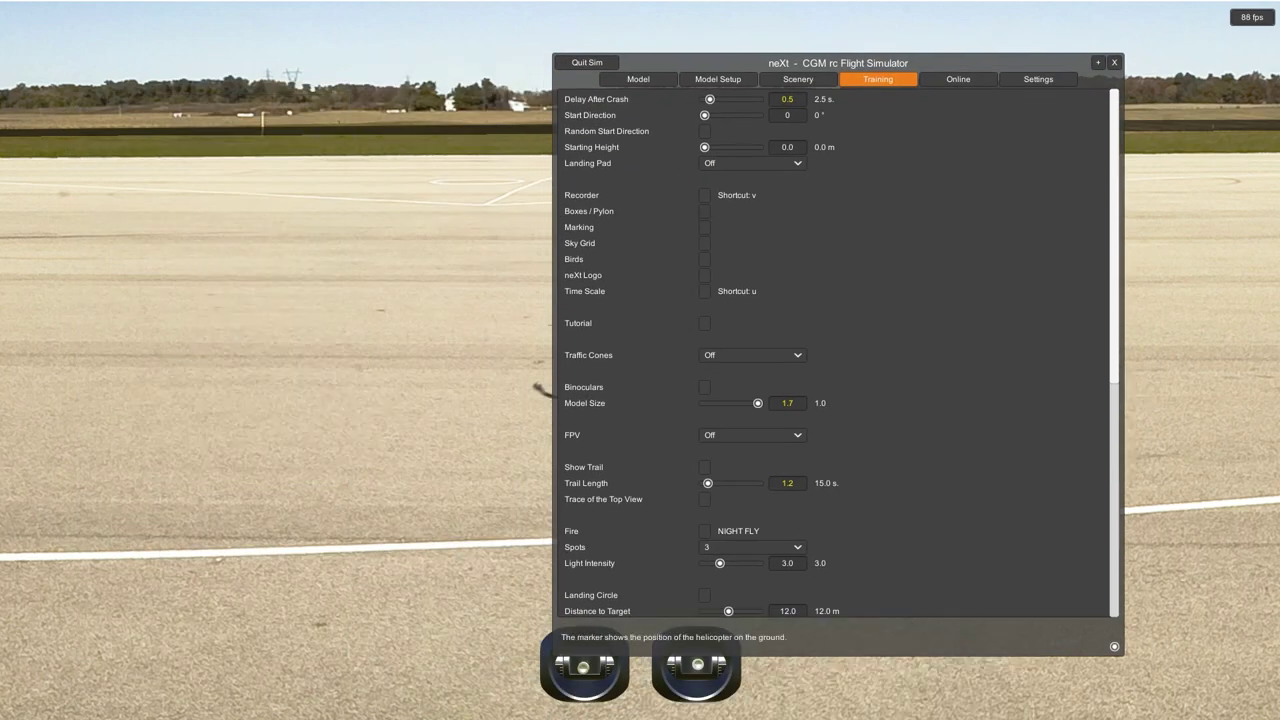
# - Preview the Marking, Sky Grid and neXt Logo scene aids one after another, turning each off again
pyautogui.click(704, 227)
pyautogui.moveTo(838, 63); pyautogui.dragTo(856, 128)
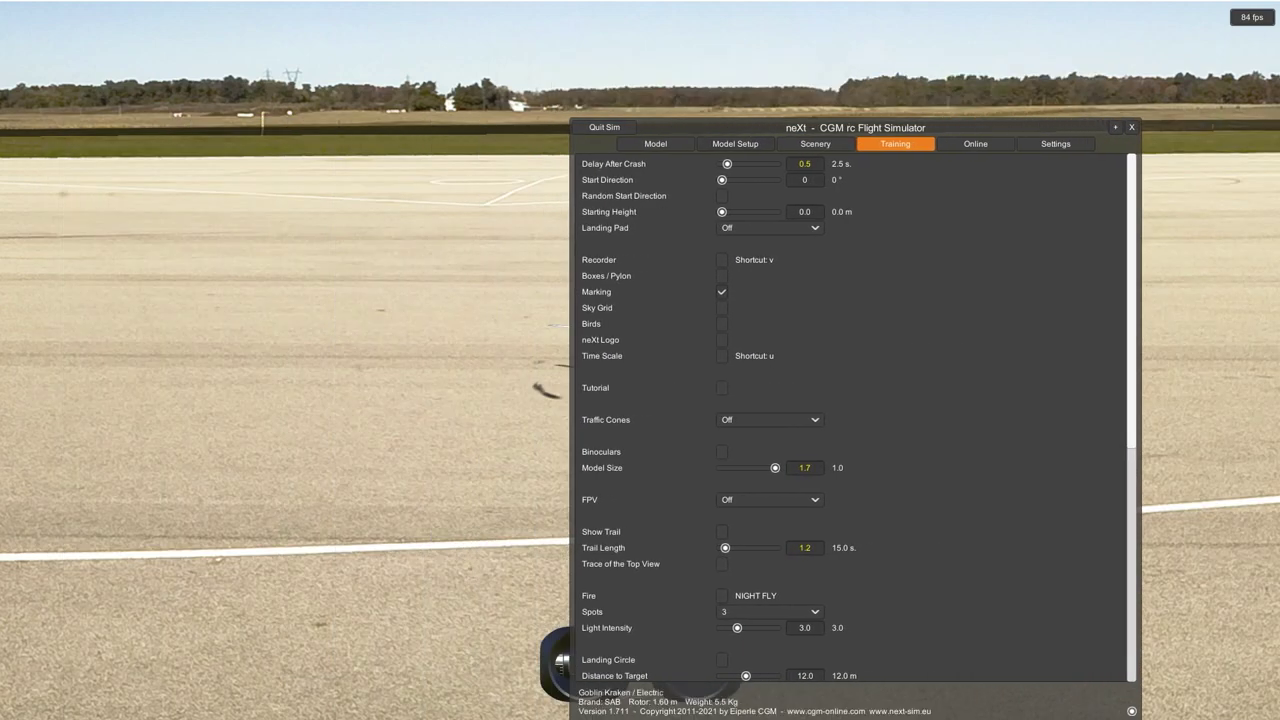
pyautogui.click(722, 308)
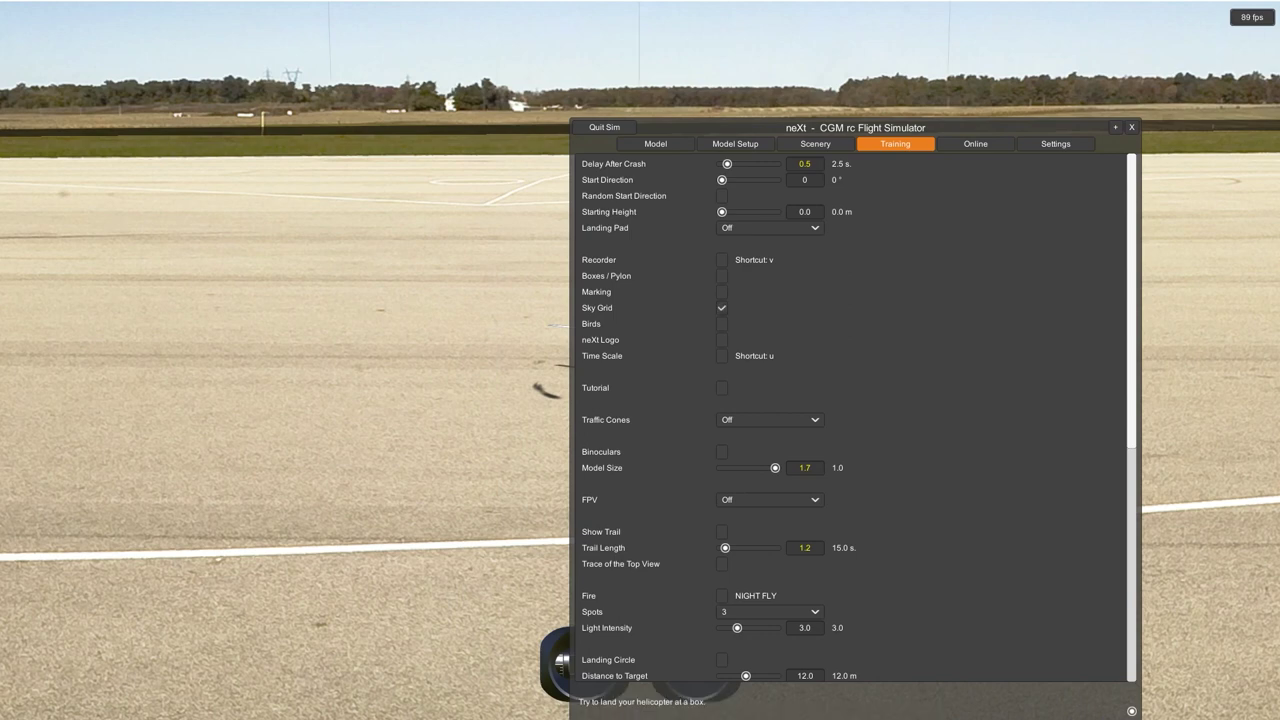
pyautogui.click(722, 308)
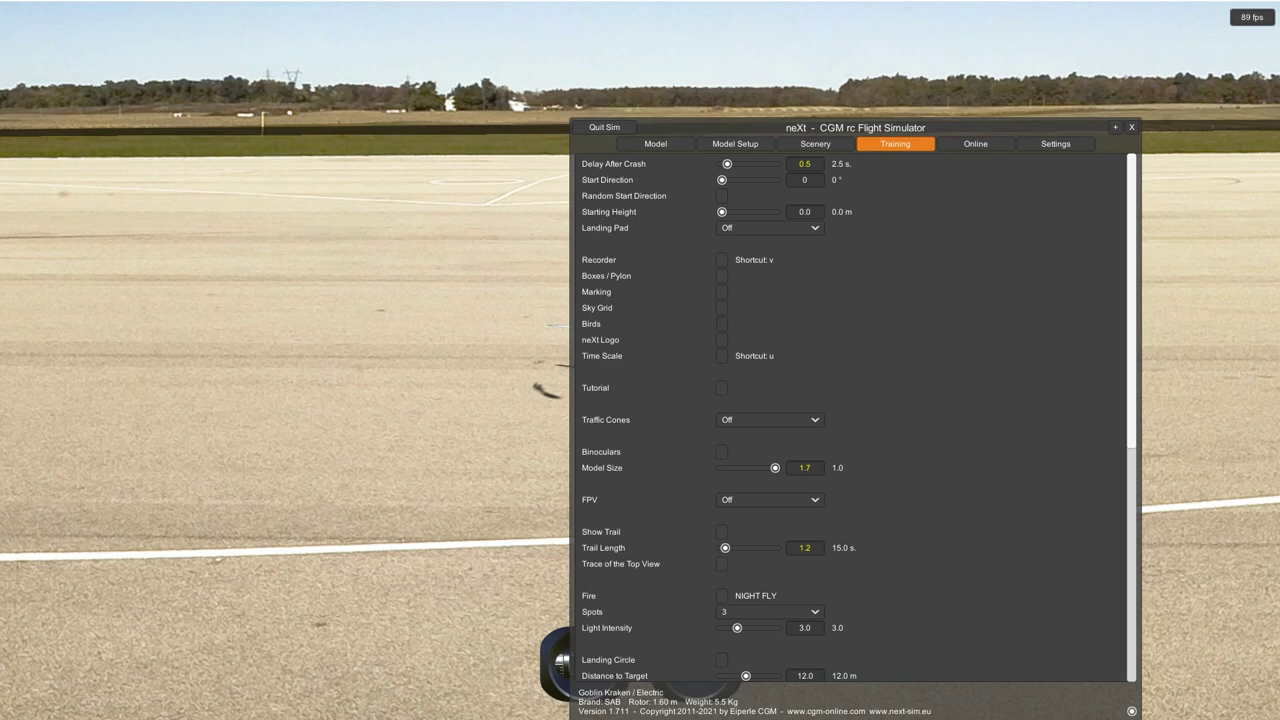
pyautogui.click(722, 340)
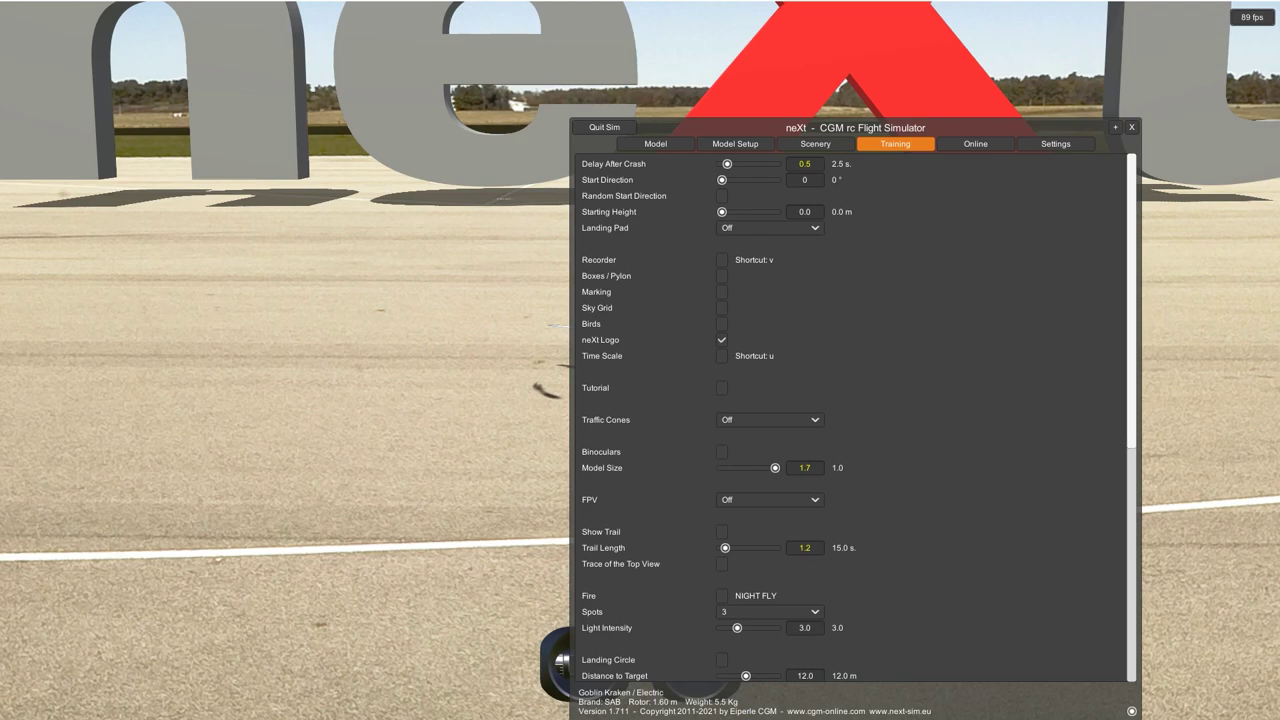
pyautogui.click(721, 340)
# - Enable Time Scale, slow the simulation to 26 %, and reset the helicopter outside the settings window
pyautogui.press('u')
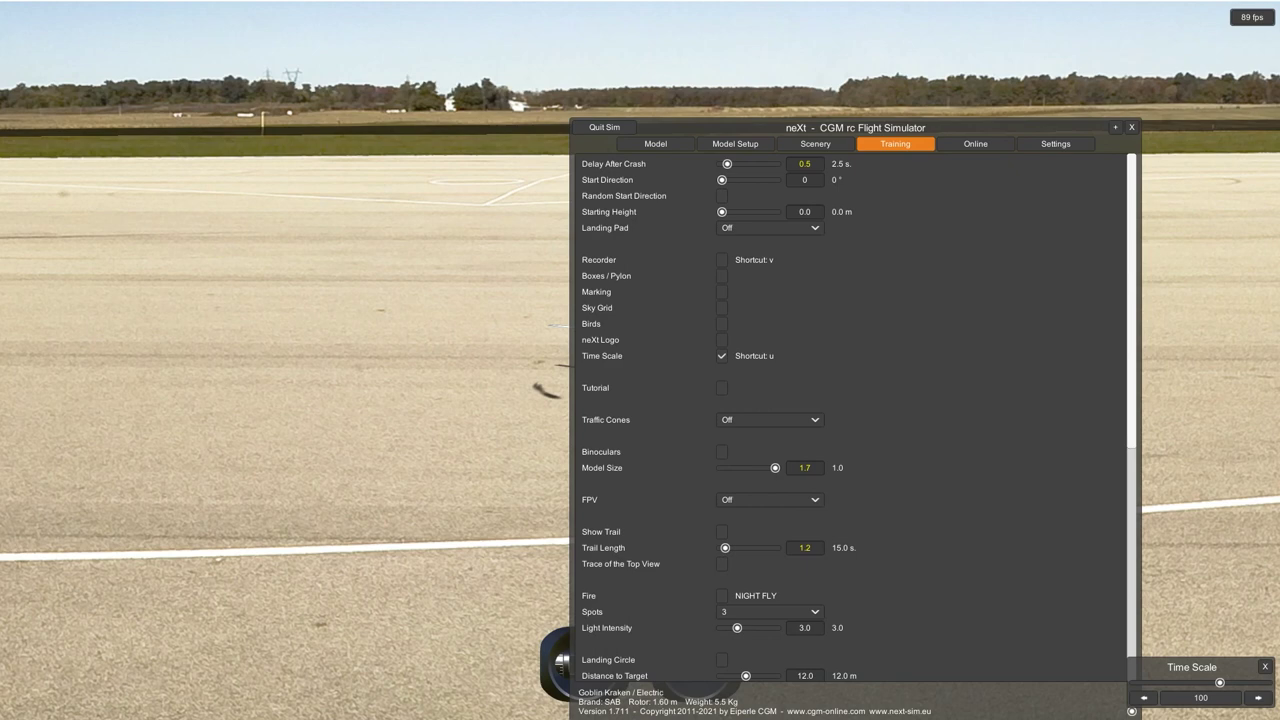
pyautogui.moveTo(1220, 682); pyautogui.dragTo(1150, 682)
pyautogui.press('Escape')
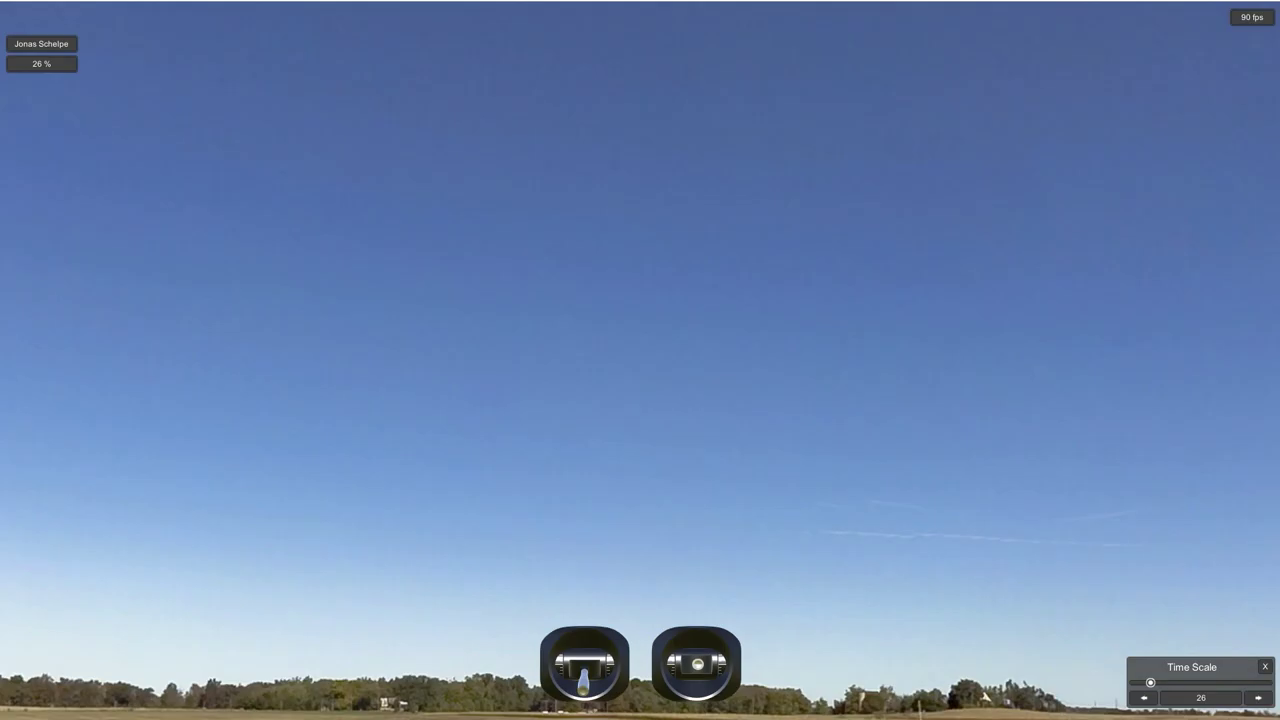
pyautogui.press('space')
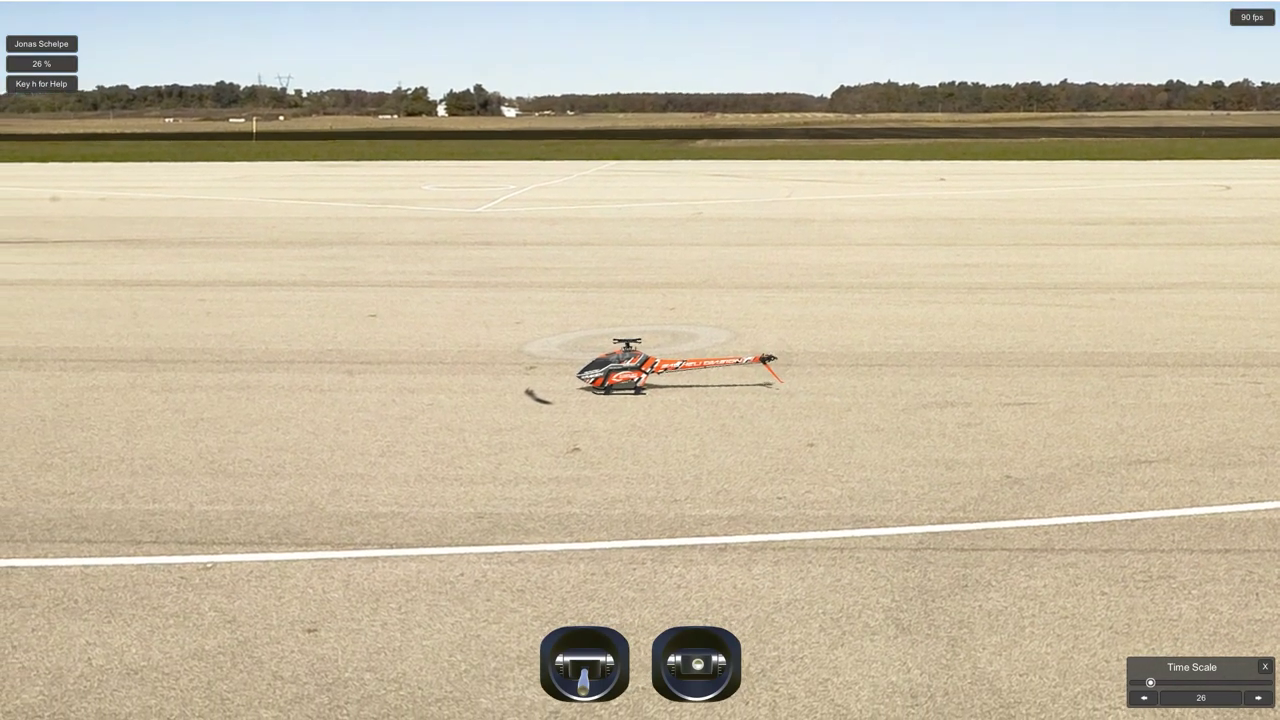
# - Restore the Time Scale to 100 and reopen the Training settings
pyautogui.moveTo(1150, 682); pyautogui.dragTo(1212, 682)
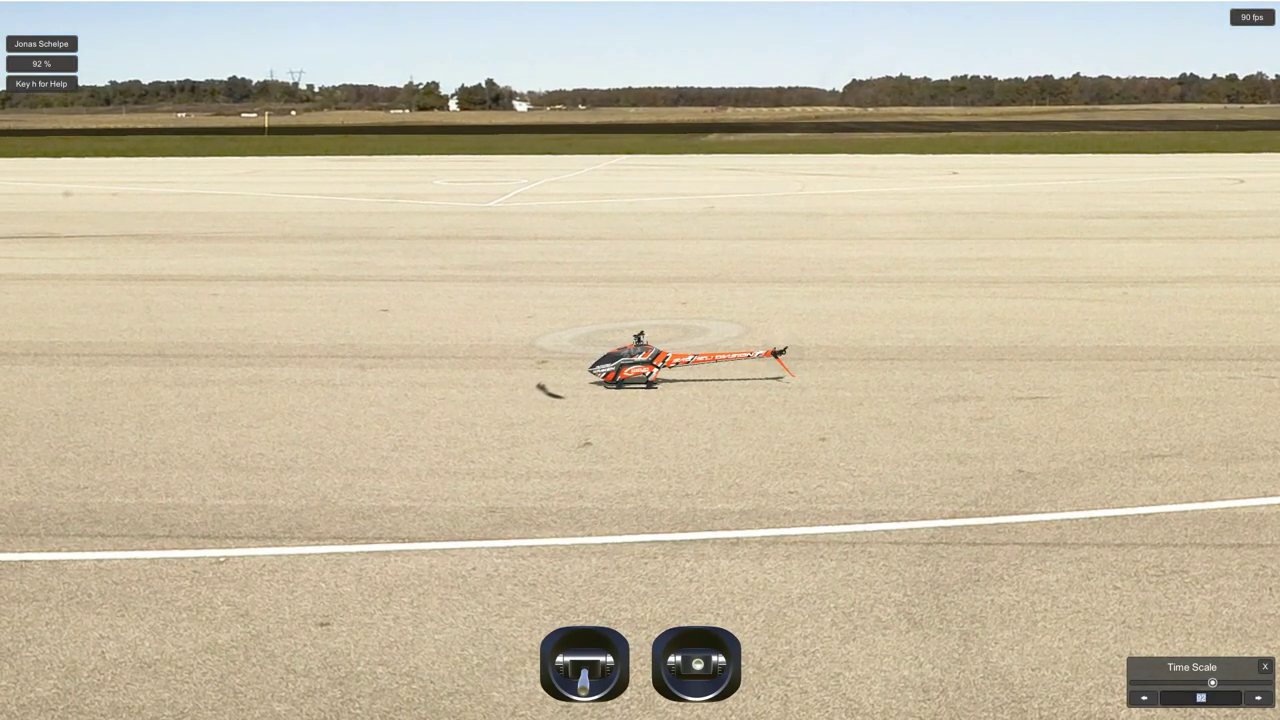
pyautogui.press('Return')
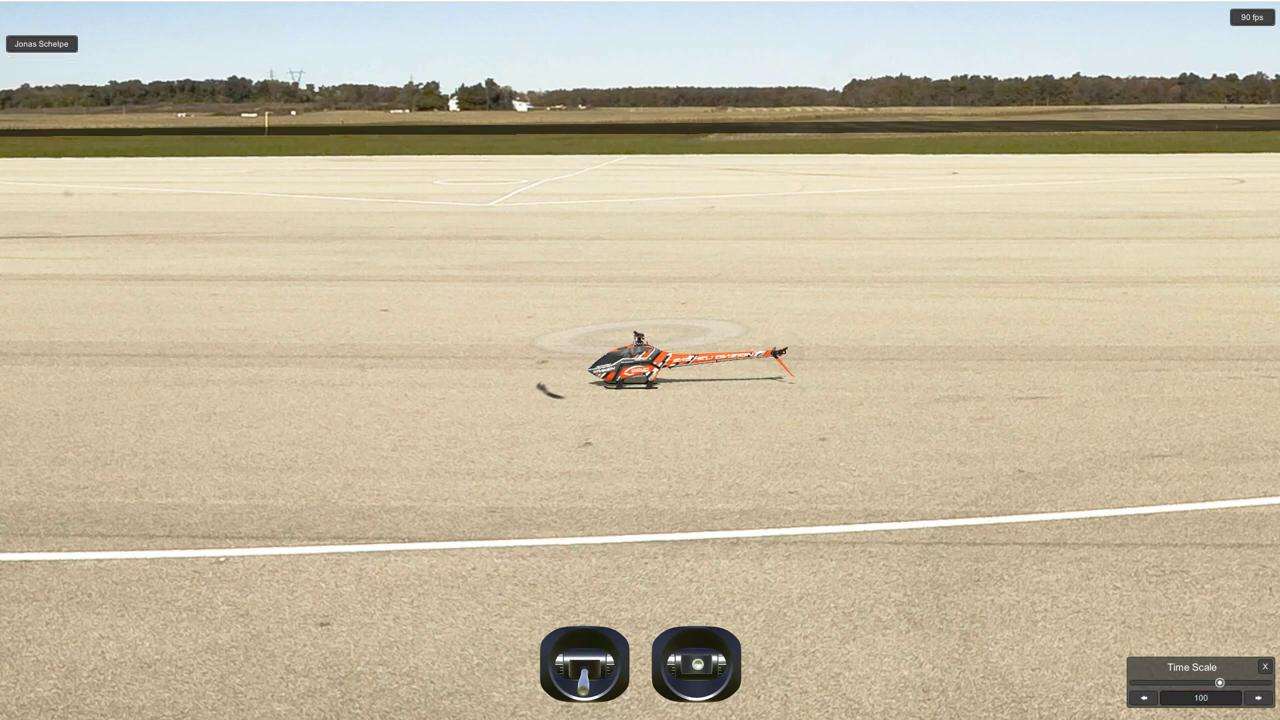
pyautogui.press('Escape')
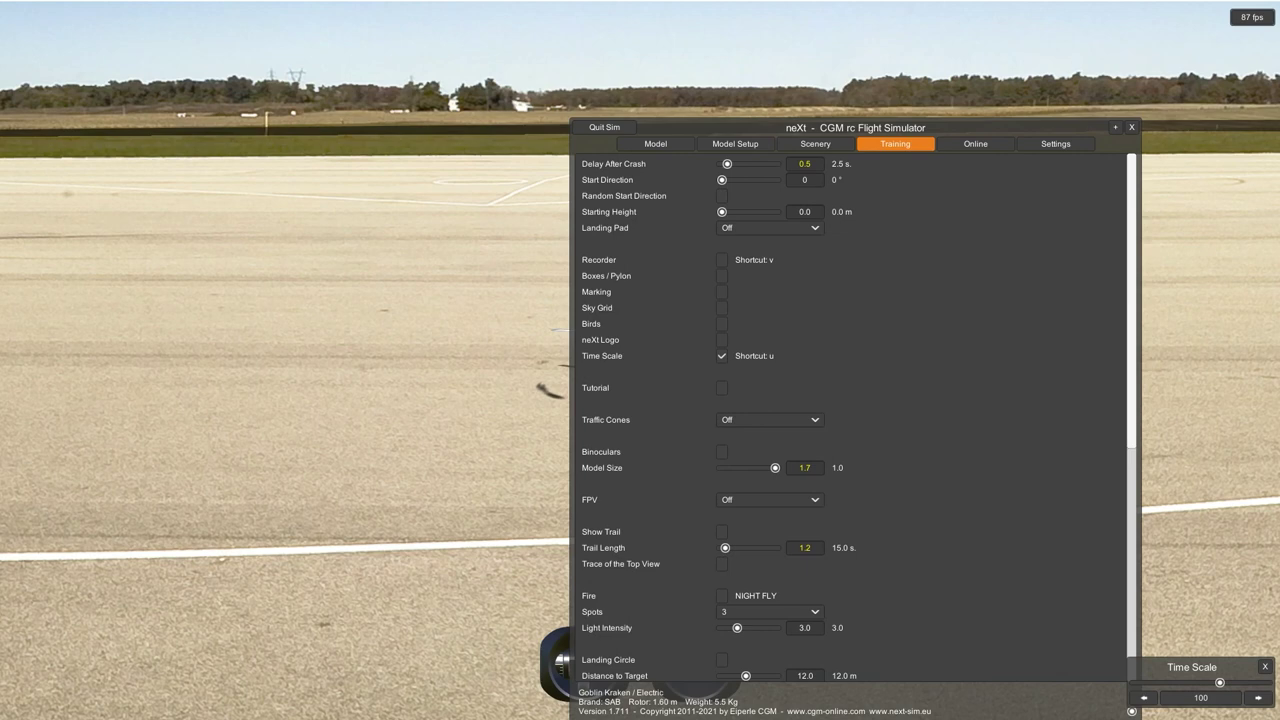
# - Set Traffic Cones to On, and shrink and move the settings window to uncover the marked field
pyautogui.moveTo(895, 127); pyautogui.dragTo(1035, 127)
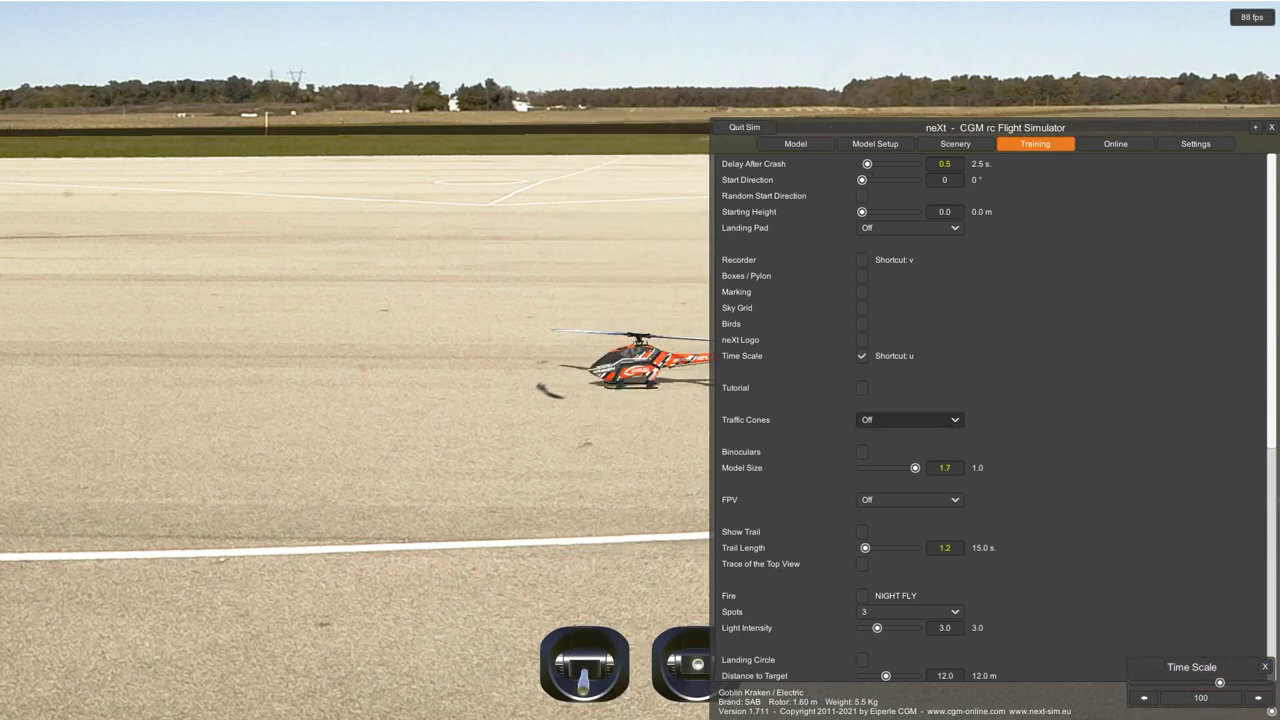
pyautogui.click(909, 419)
pyautogui.click(909, 449)
pyautogui.moveTo(880, 127); pyautogui.dragTo(642, 92)
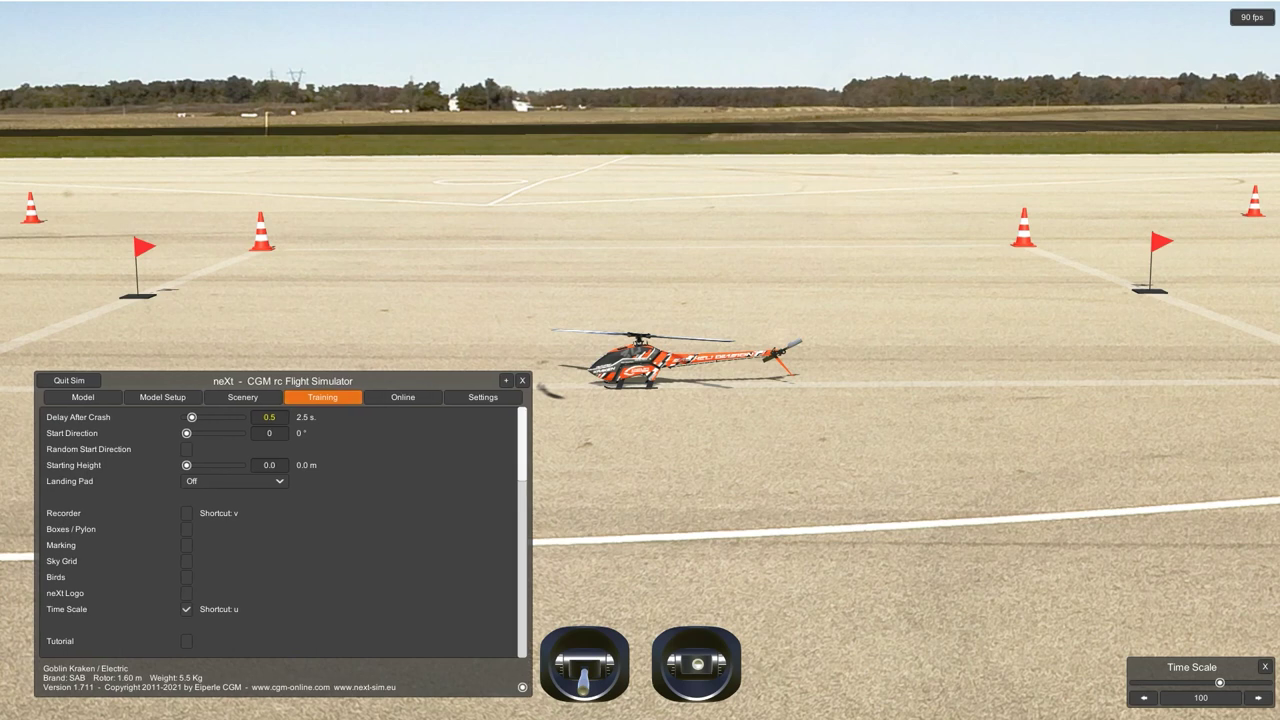
# - Change the Traffic Cones layout to F3C in the Training settings
pyautogui.scroll(-5, 280, 530)
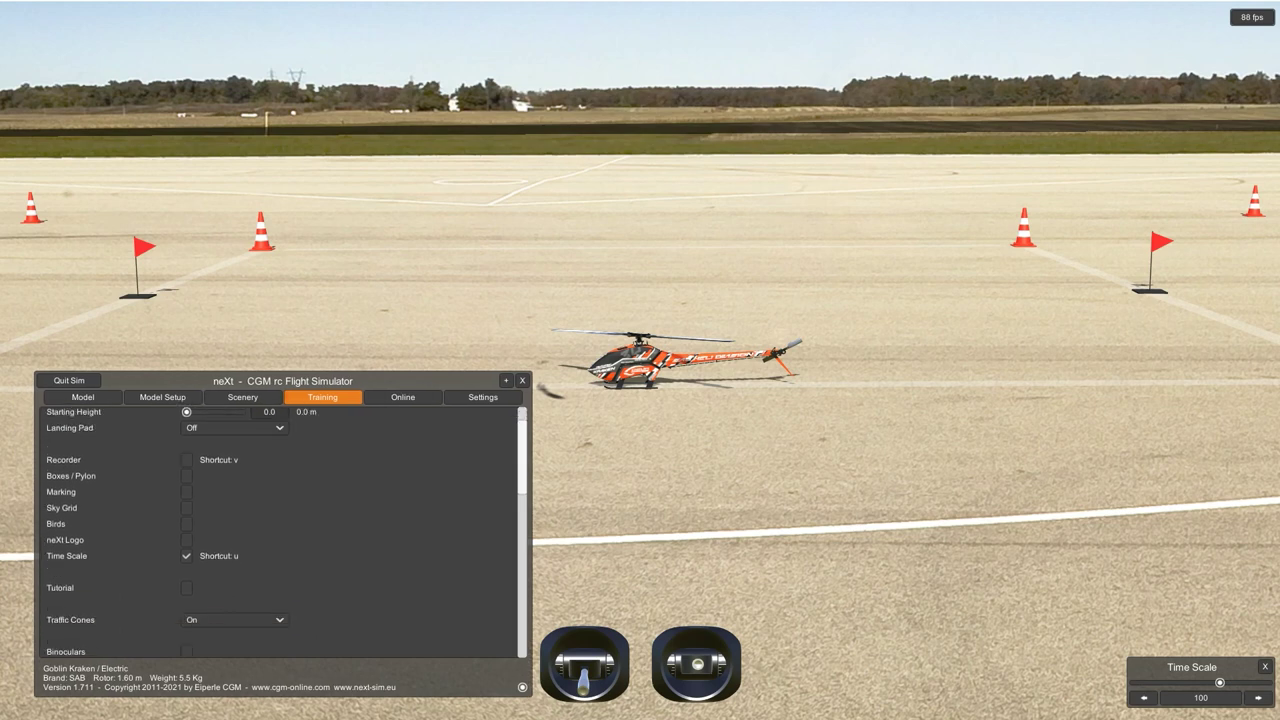
pyautogui.scroll(-1, 280, 530)
pyautogui.scroll(2, 280, 530)
pyautogui.scroll(-3, 280, 530)
pyautogui.scroll(7, 280, 530)
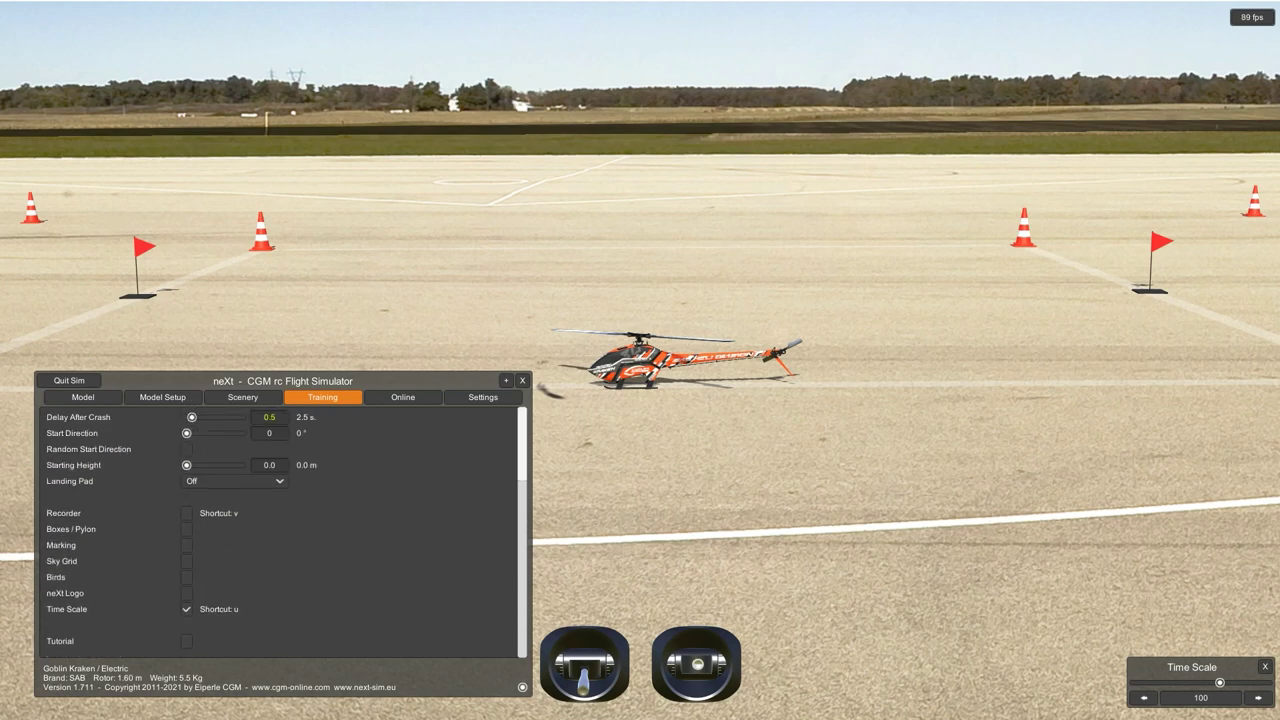
pyautogui.moveTo(100, 609)
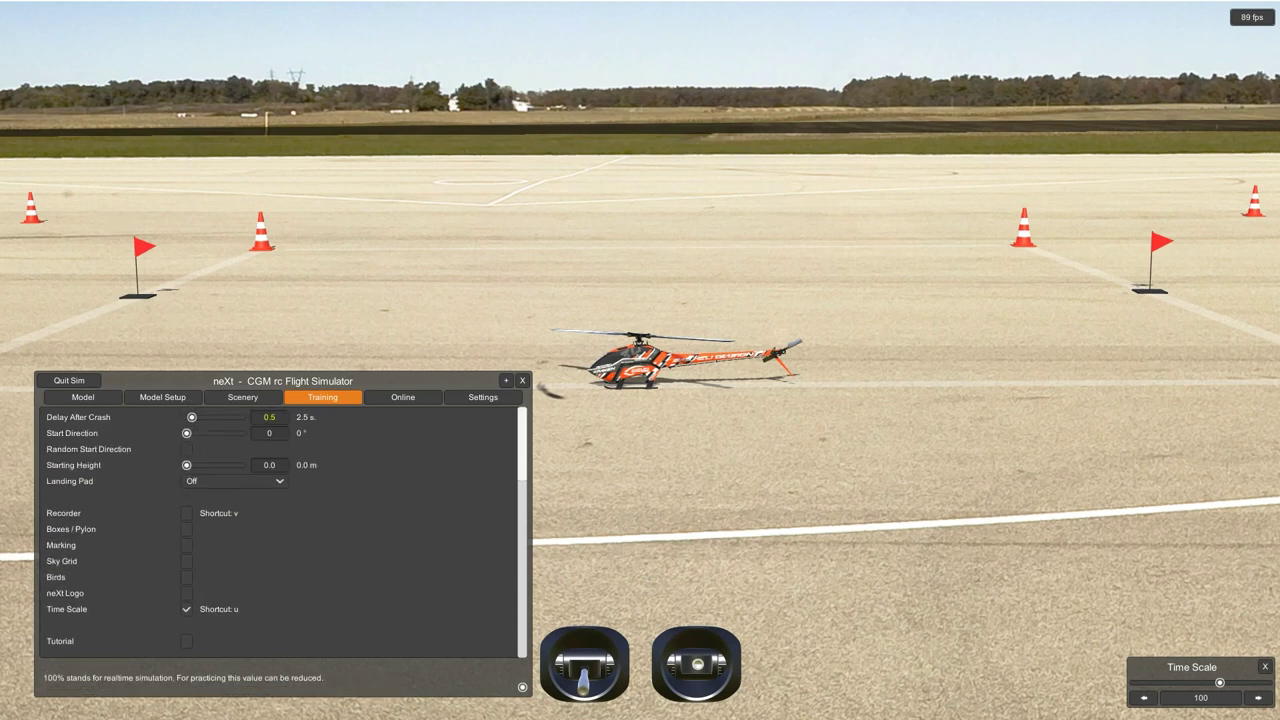
pyautogui.scroll(-1, 100, 573)
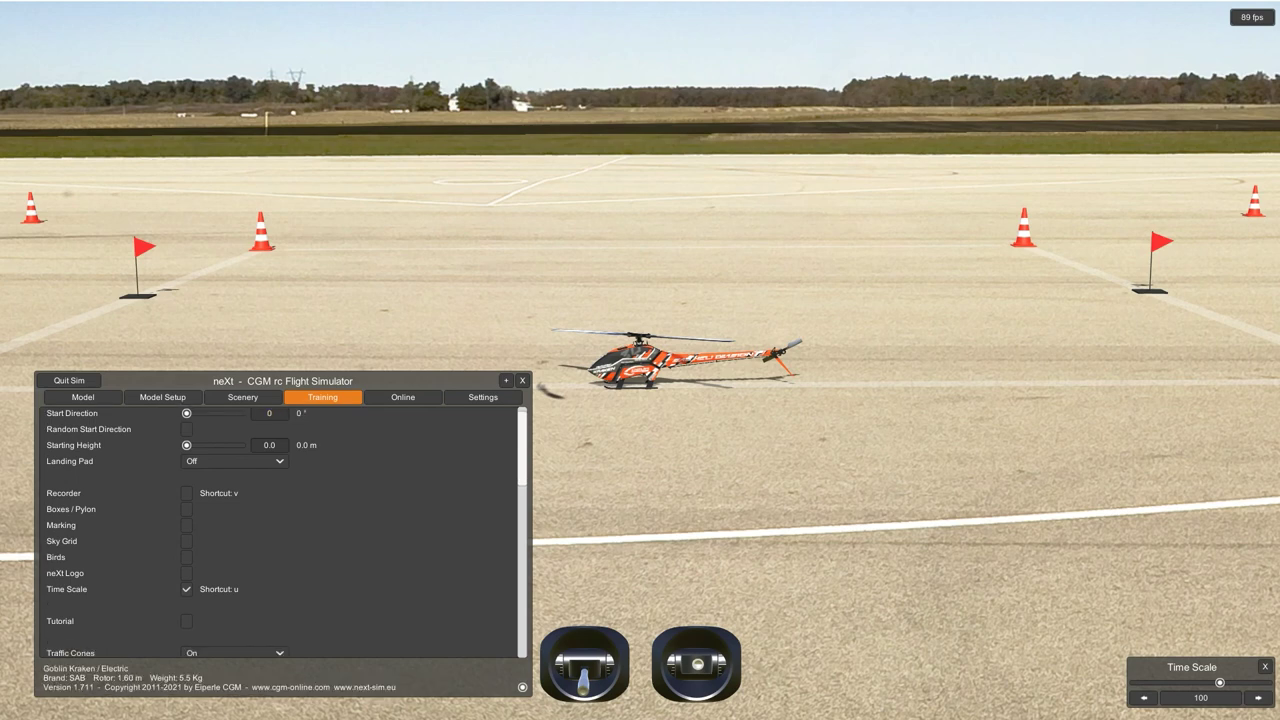
pyautogui.scroll(-8, 280, 530)
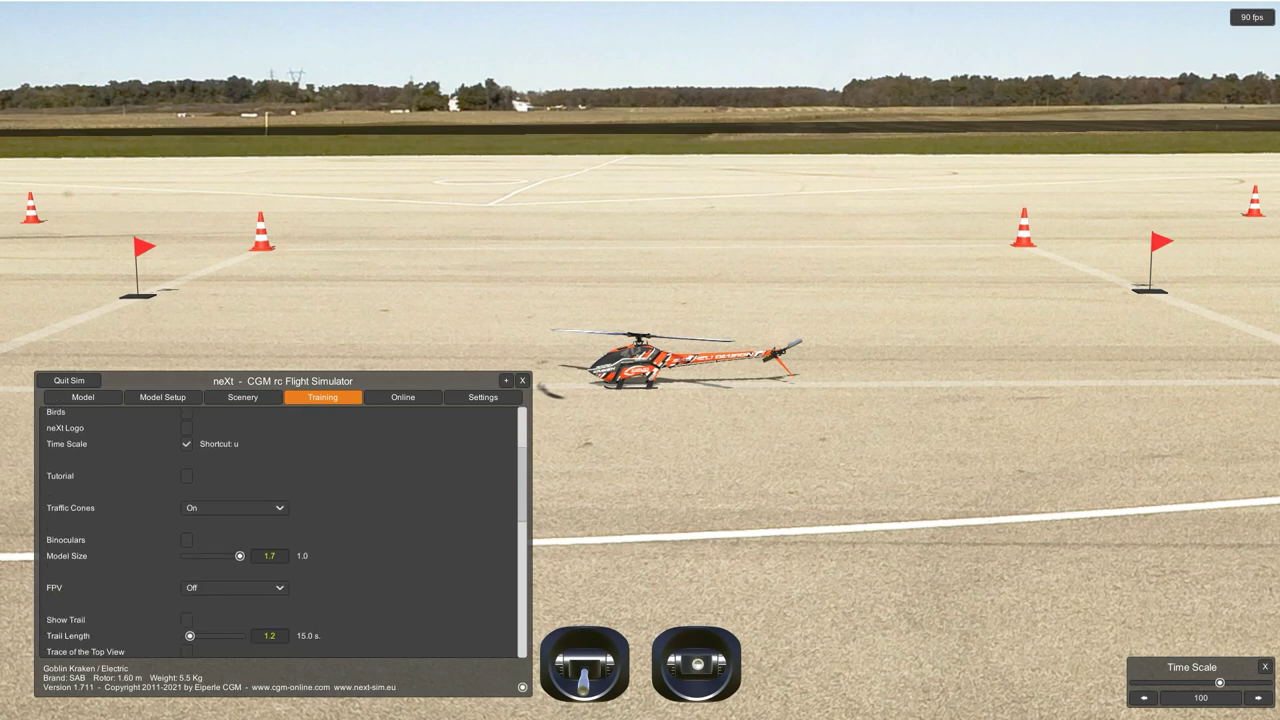
pyautogui.click(234, 478)
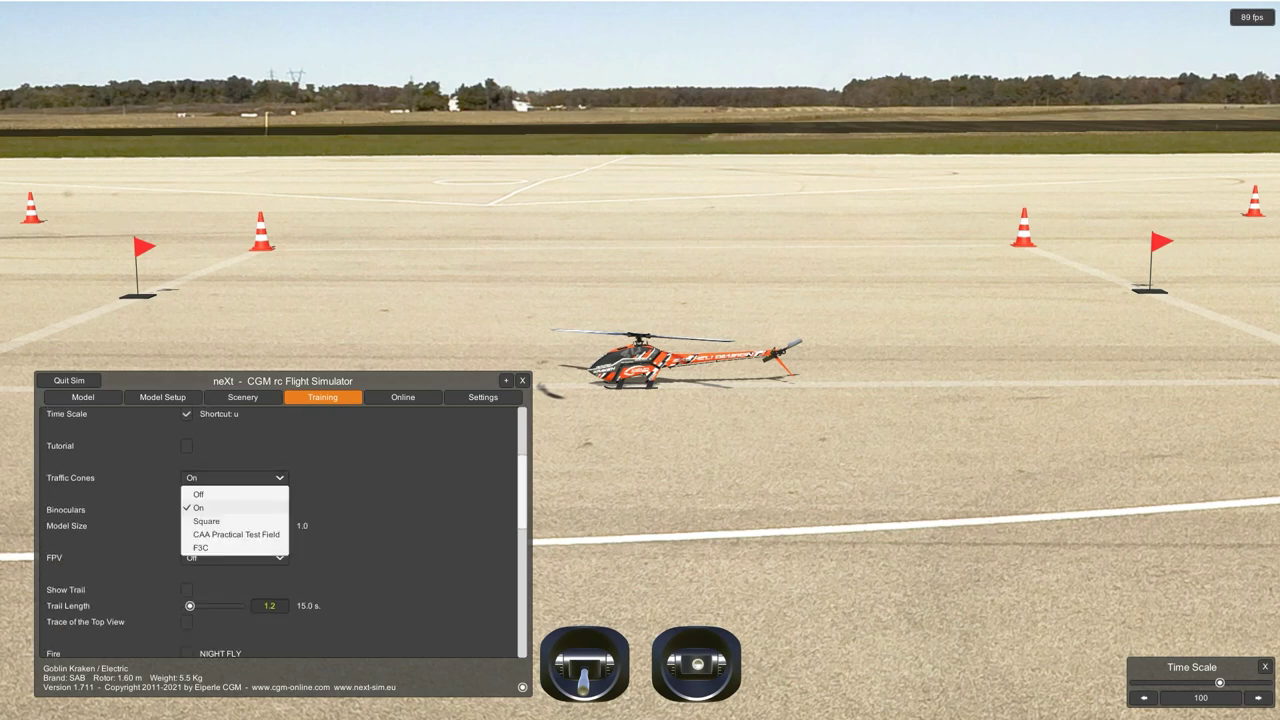
pyautogui.click(210, 547)
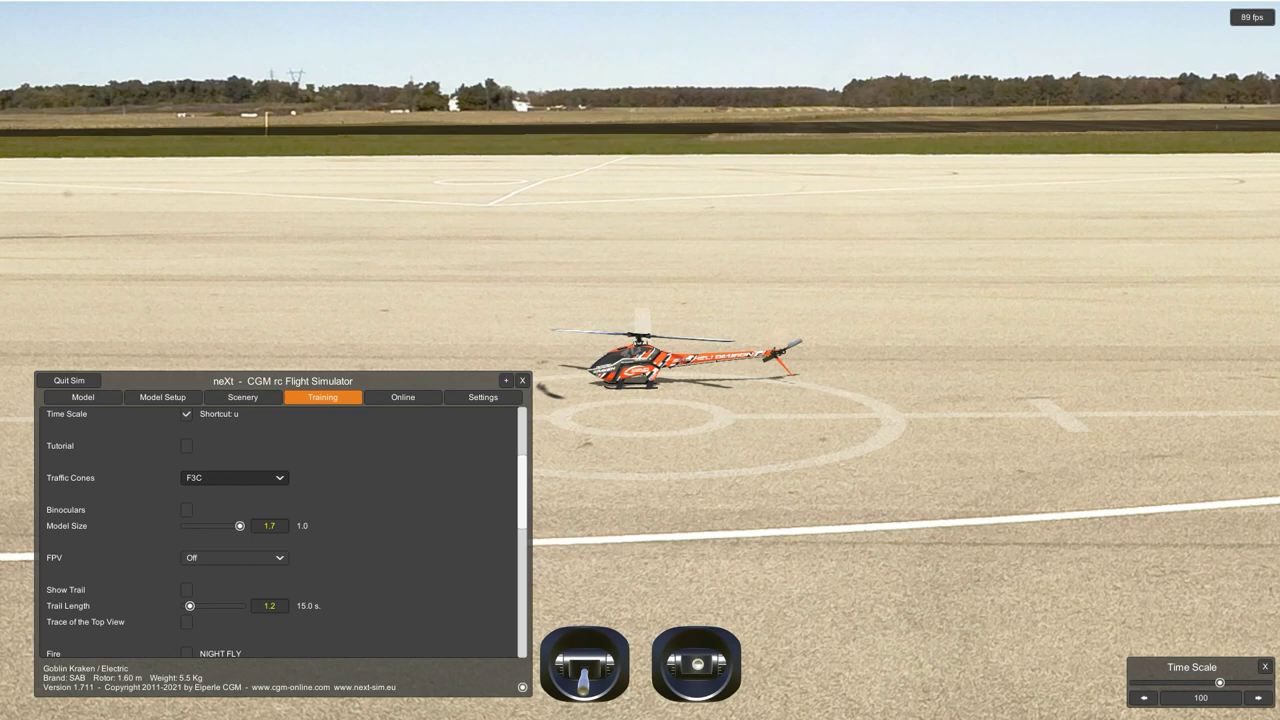
# - Close the settings window to view the whole F3C field around the helicopter, and reopen the Training settings
pyautogui.moveTo(460, 381); pyautogui.dragTo(482, 404)
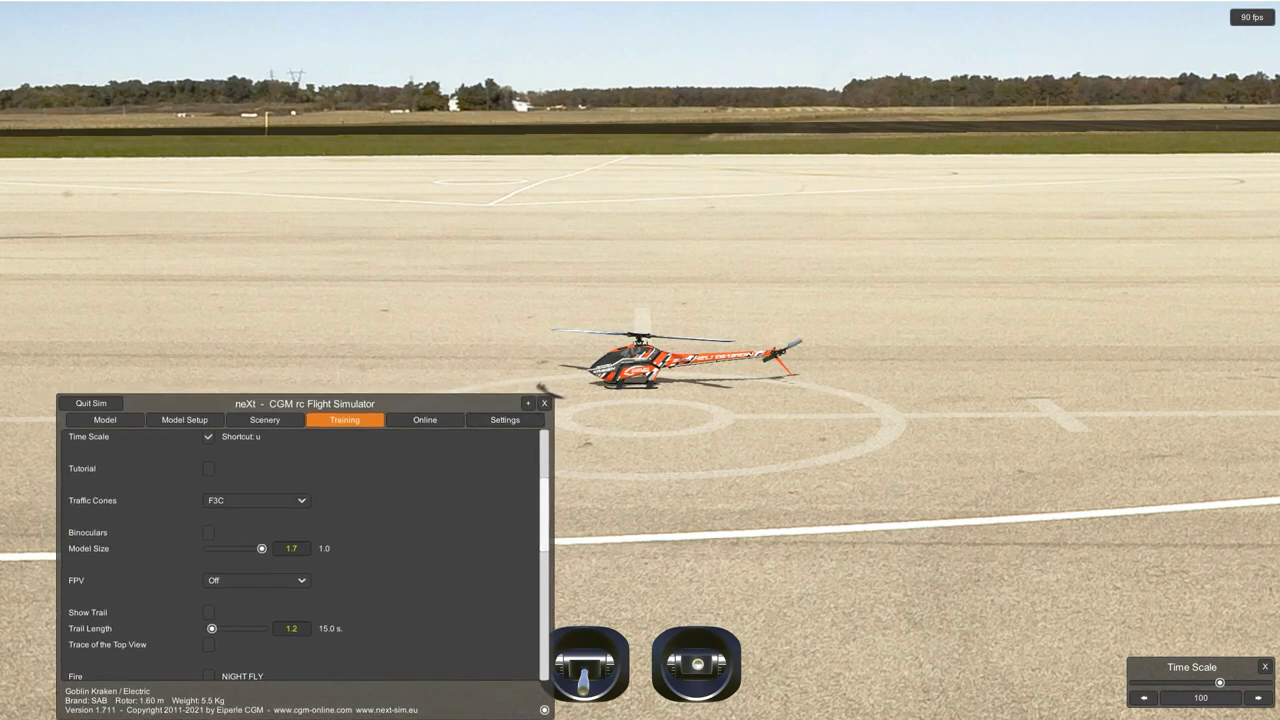
pyautogui.click(544, 403)
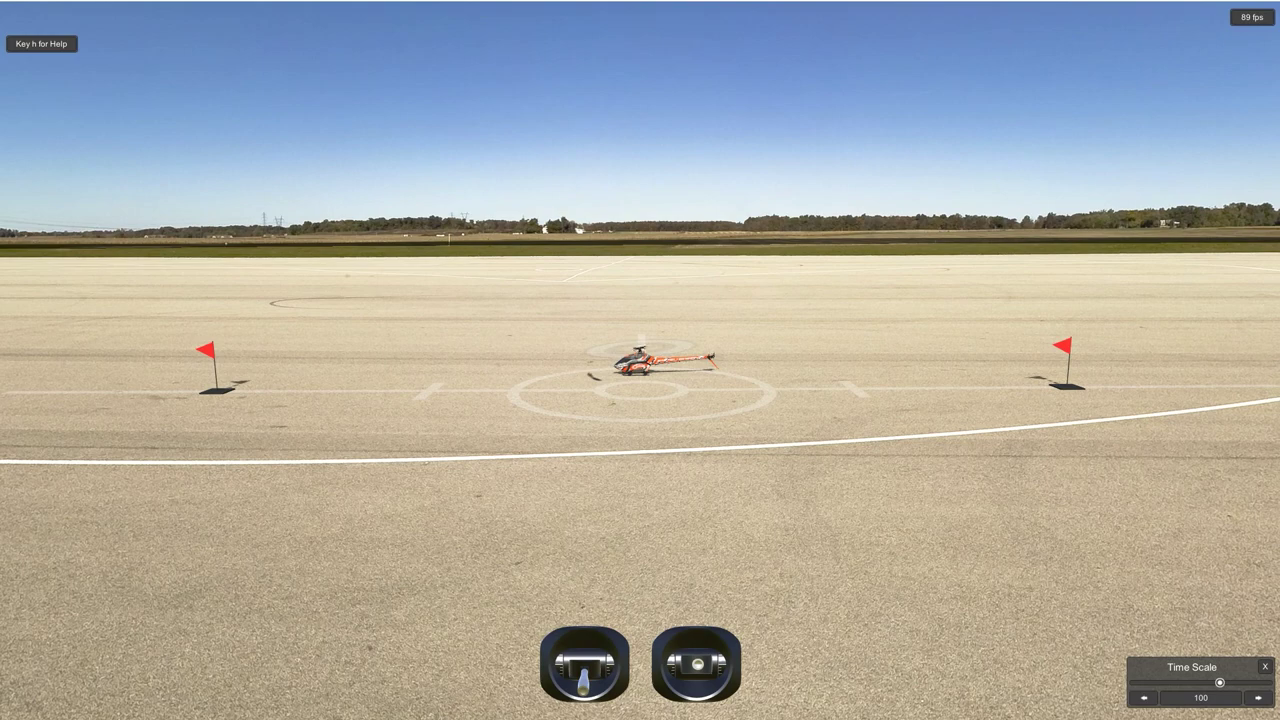
pyautogui.press('Escape')
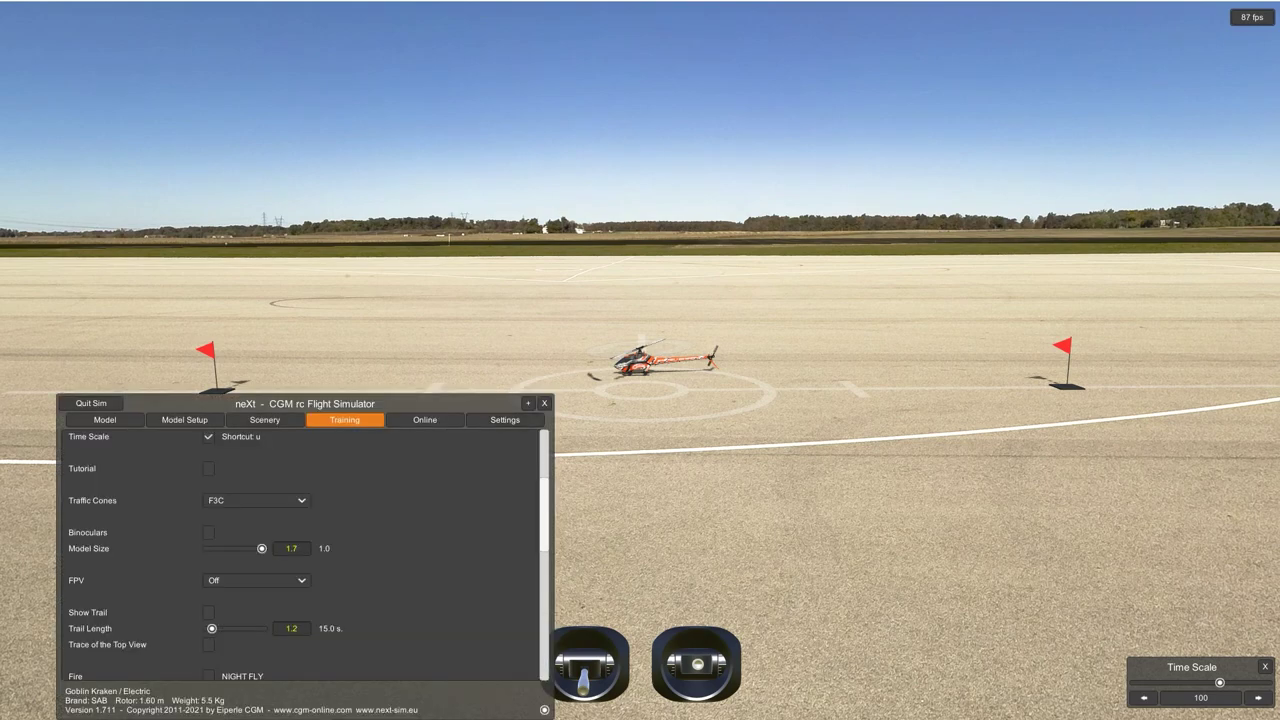
# - Look through the Landing Circle, Flight Box, Self Levelling, Hover Trainer and Piro Trainer options in the Training settings
pyautogui.scroll(-10, 300, 555)
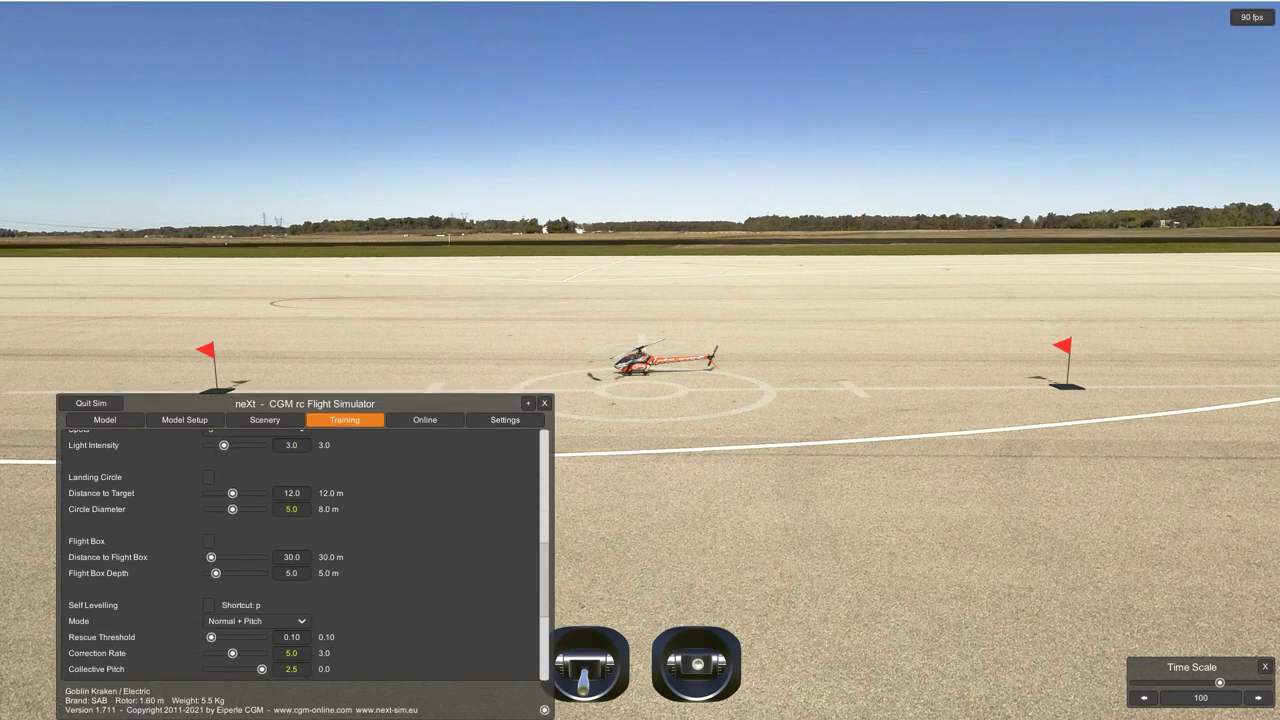
pyautogui.scroll(-5, 300, 555)
pyautogui.scroll(3, 300, 555)
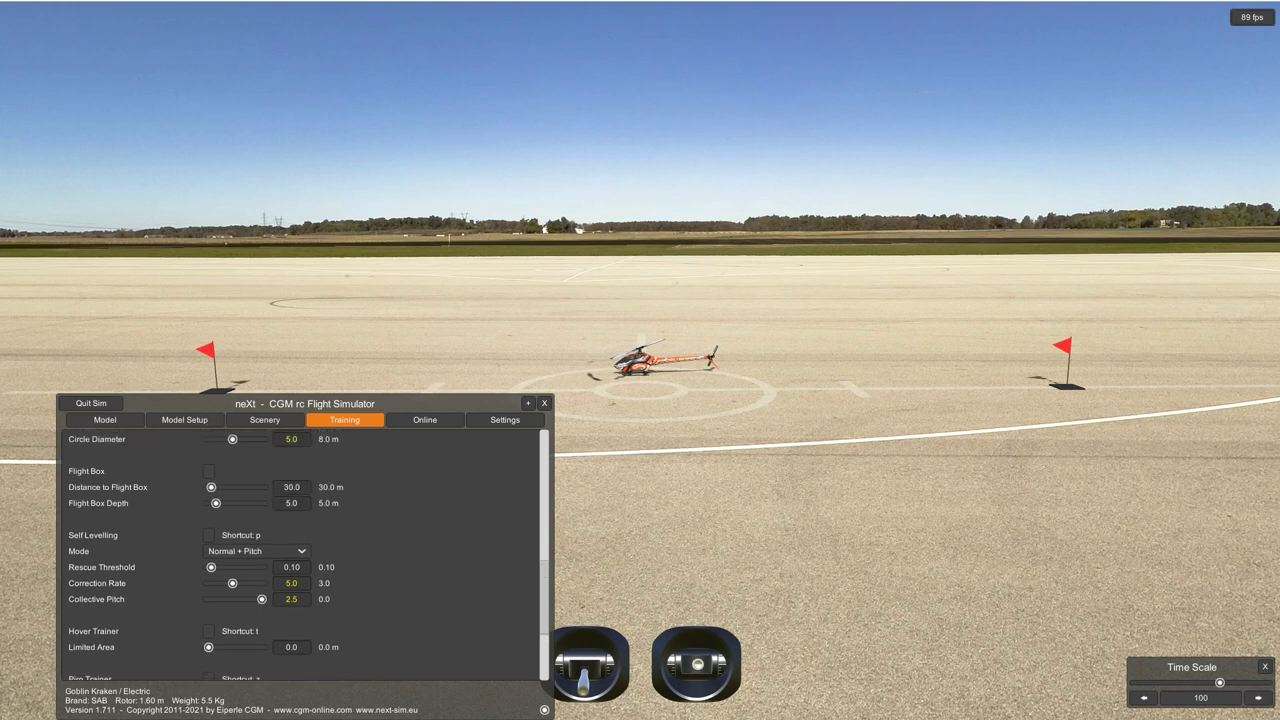
pyautogui.scroll(1, 300, 555)
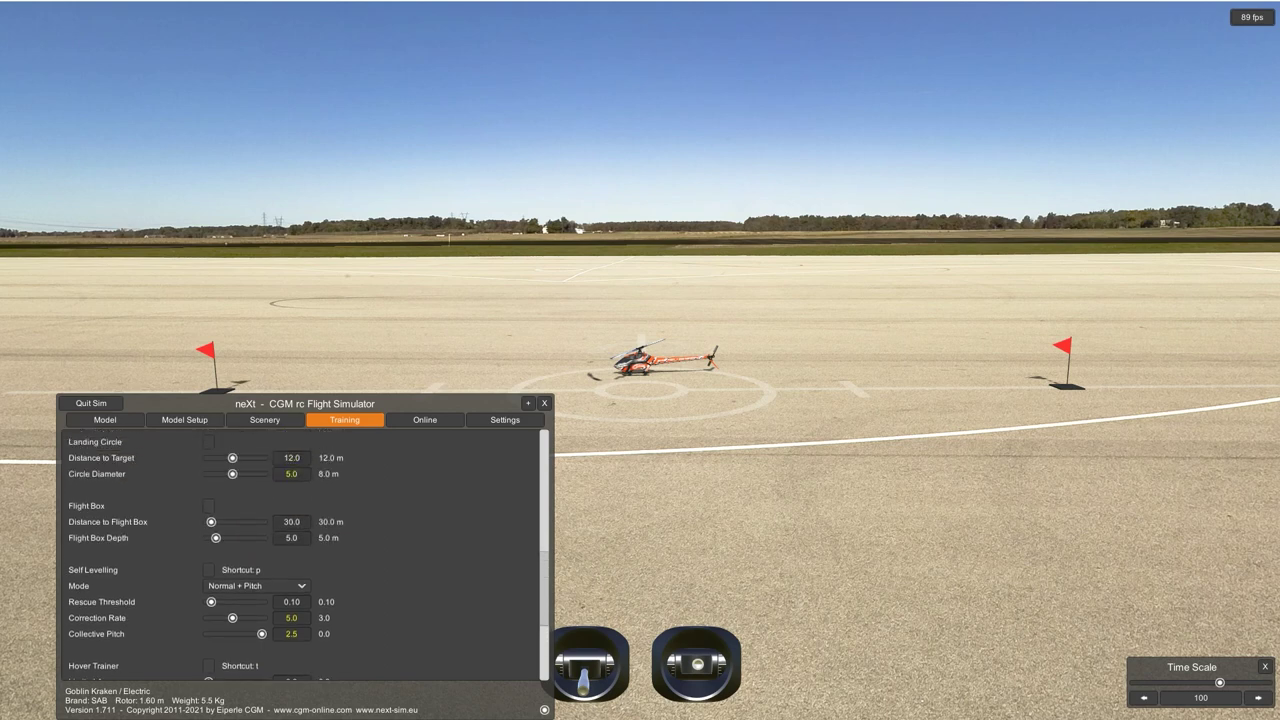
pyautogui.scroll(3, 300, 555)
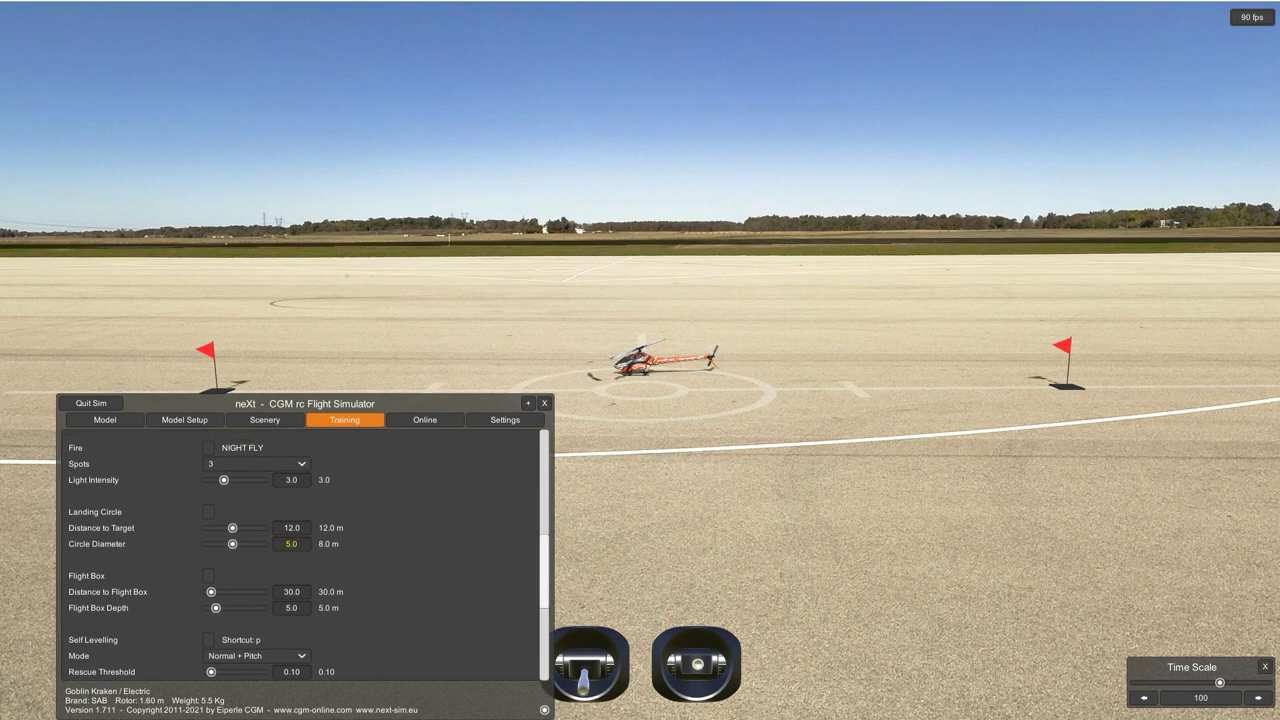
pyautogui.scroll(-6, 300, 555)
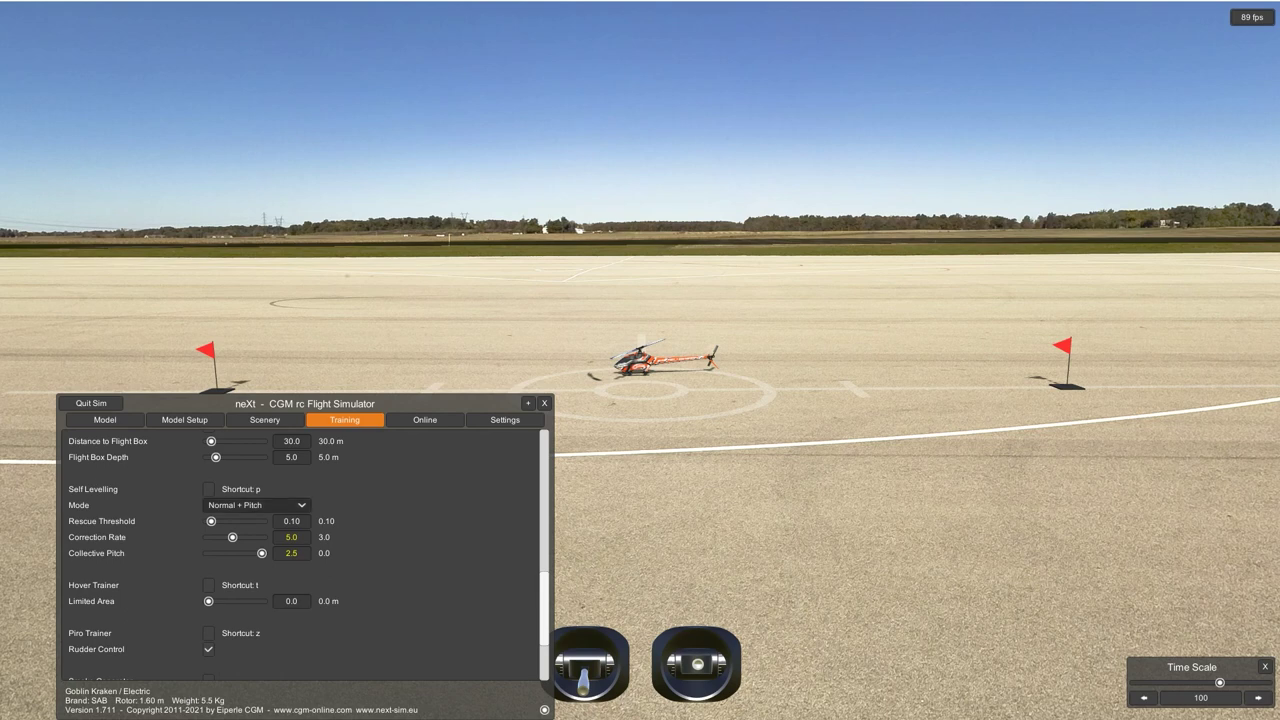
# - Check the available Self Levelling modes, keep Normal + Pitch, and examine the Hover Trainer's Limited Area setting
pyautogui.click(256, 505)
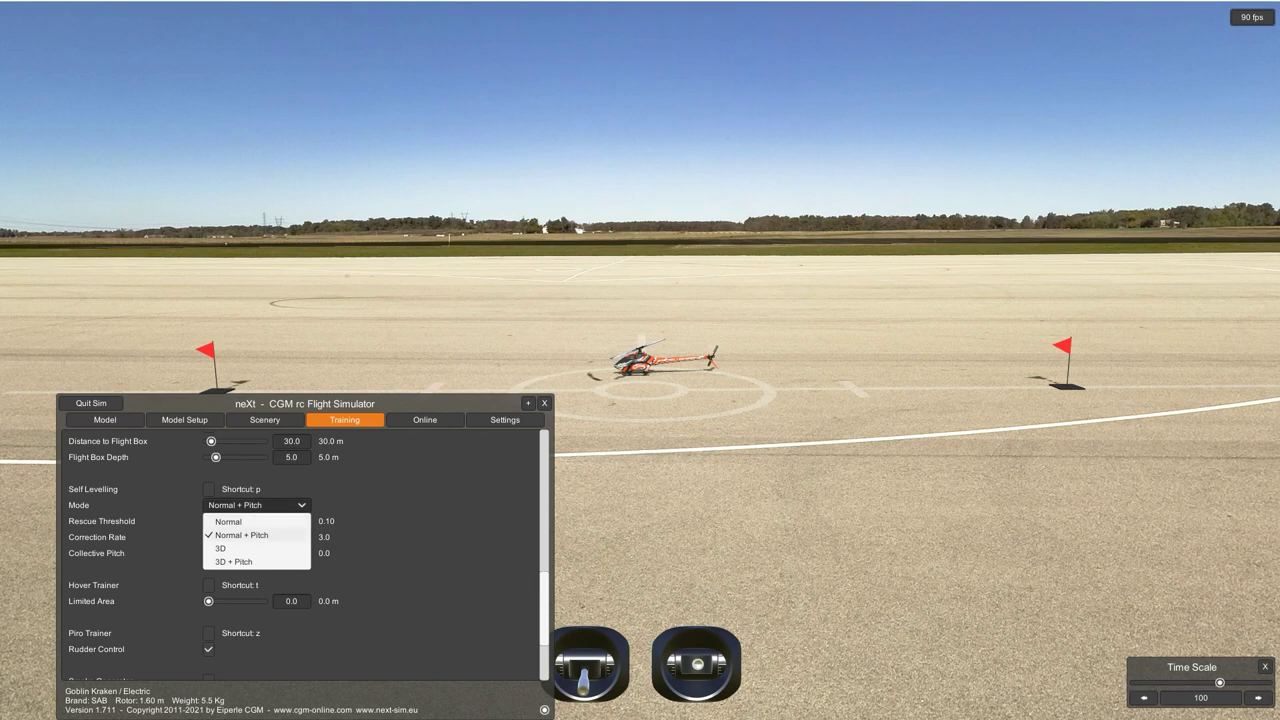
pyautogui.click(256, 535)
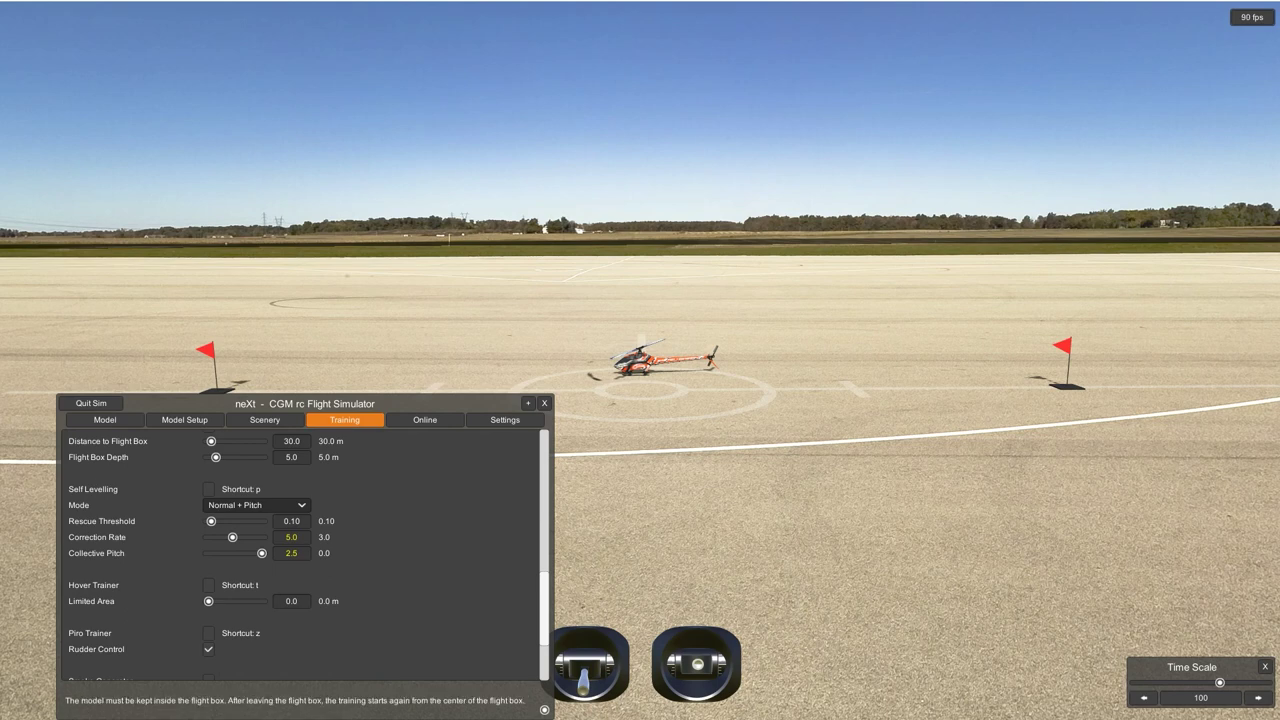
pyautogui.moveTo(208, 601)
pyautogui.mouseDown()
pyautogui.moveTo(247, 601)
pyautogui.moveTo(208, 601)
pyautogui.mouseUp()
# - Turn on the Piro Trainer and raise the helicopter's locked position higher above the field
pyautogui.scroll(-1, 300, 555)
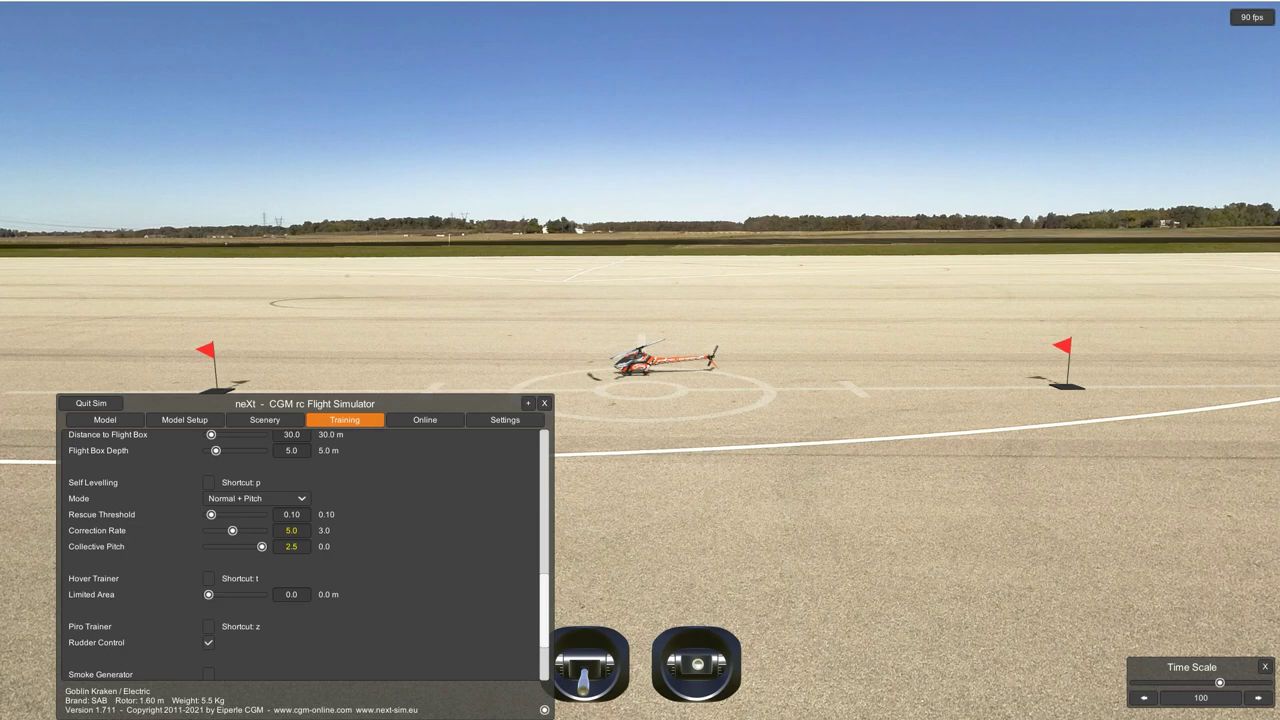
pyautogui.press('z')
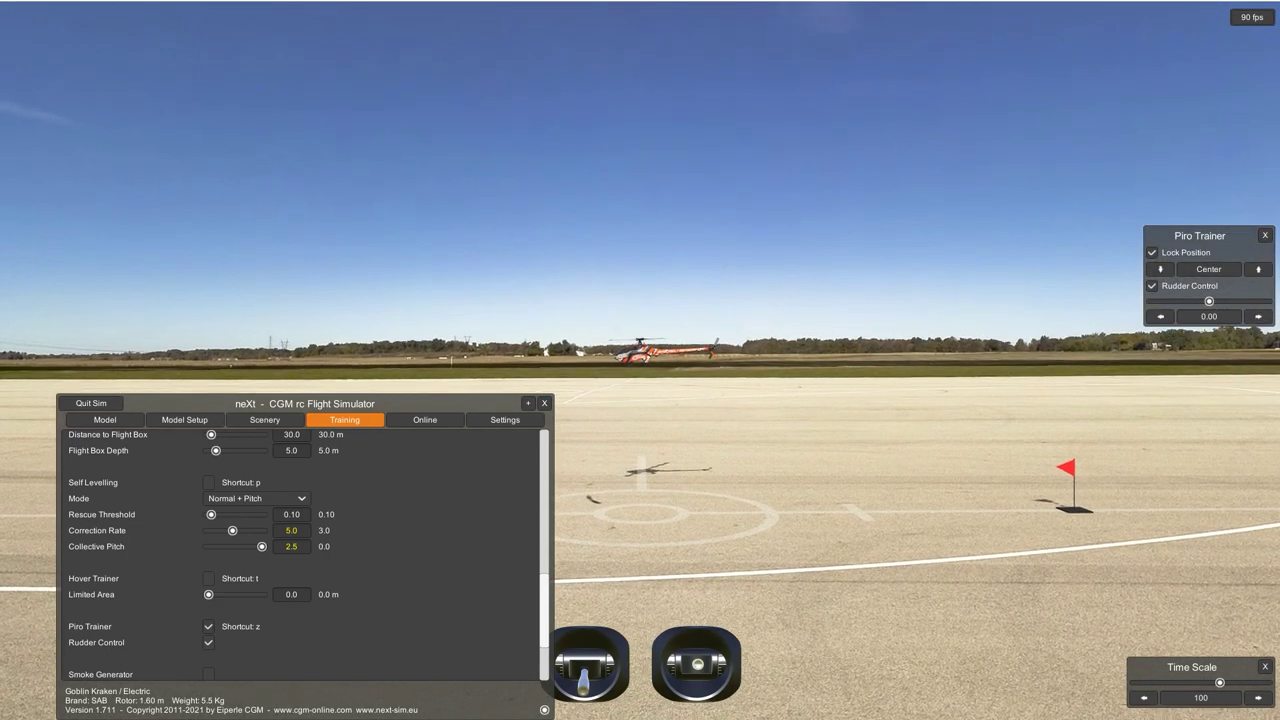
pyautogui.click(1258, 269)
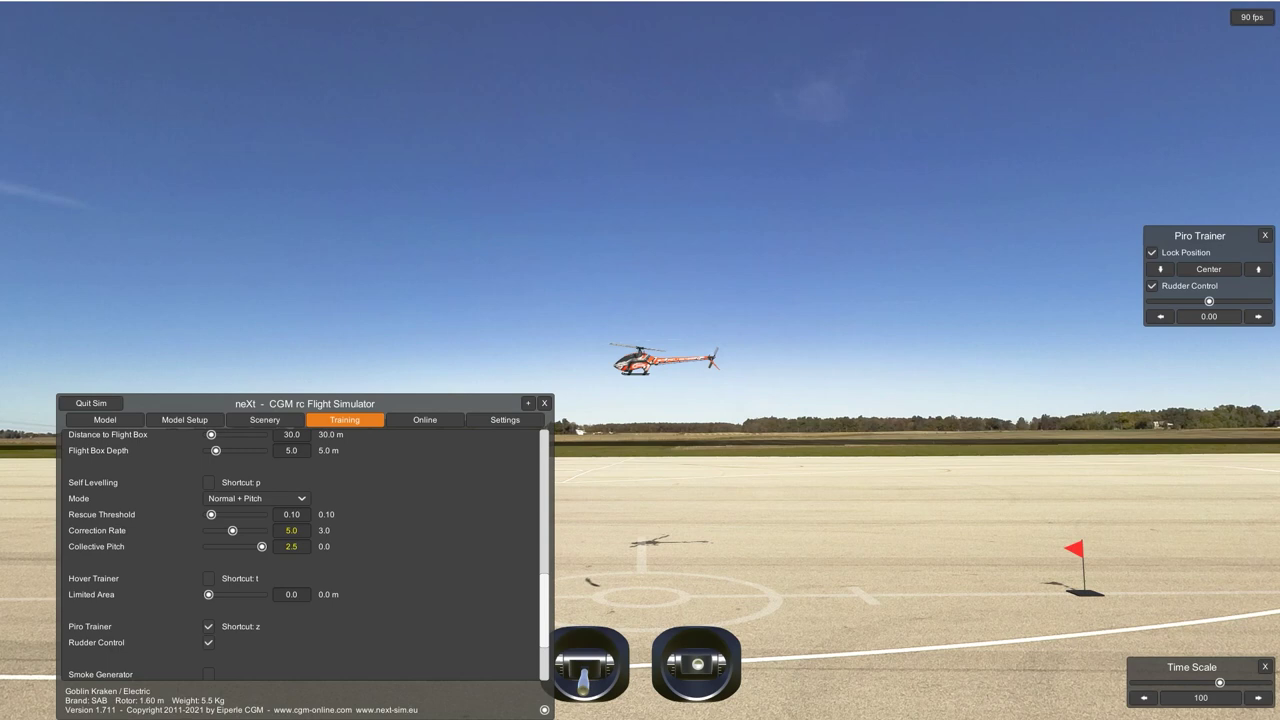
# - Try the Smoke Generator on the hovering helicopter and switch it off again
pyautogui.click(208, 674)
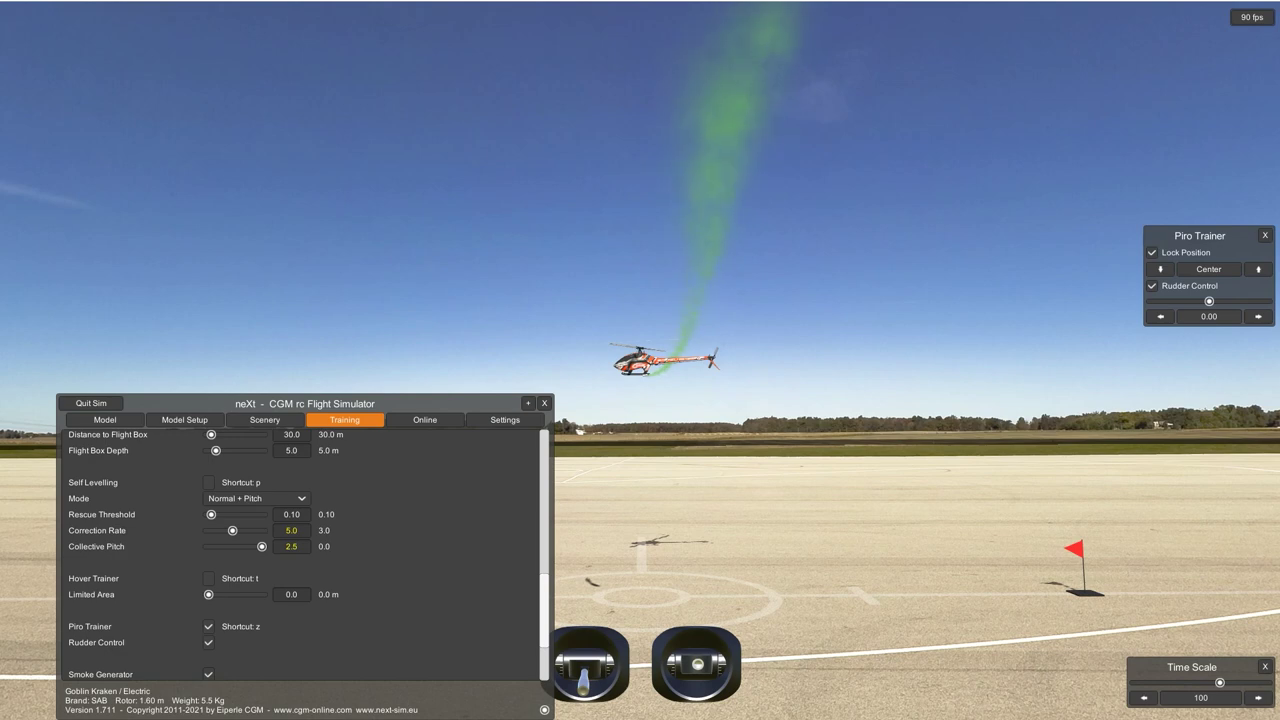
pyautogui.press('s')
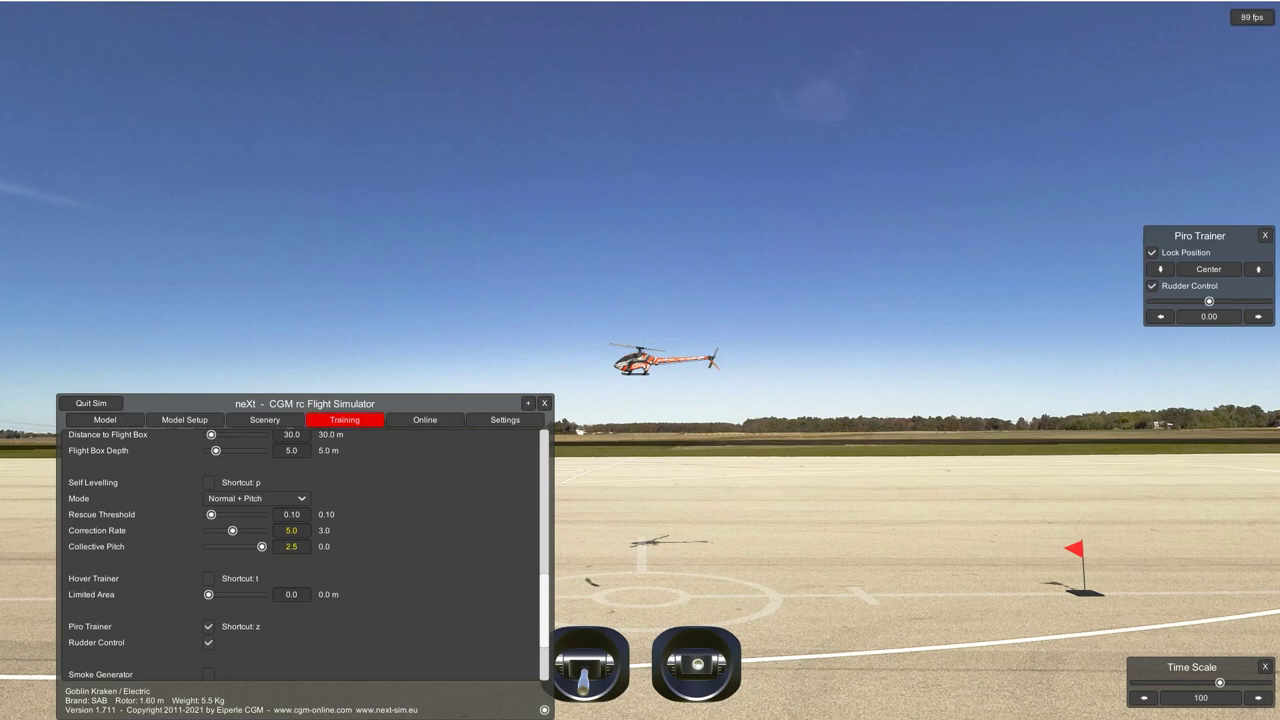
# - Filter the models by the Prototype category and load the Training Saucer
pyautogui.click(264, 419)
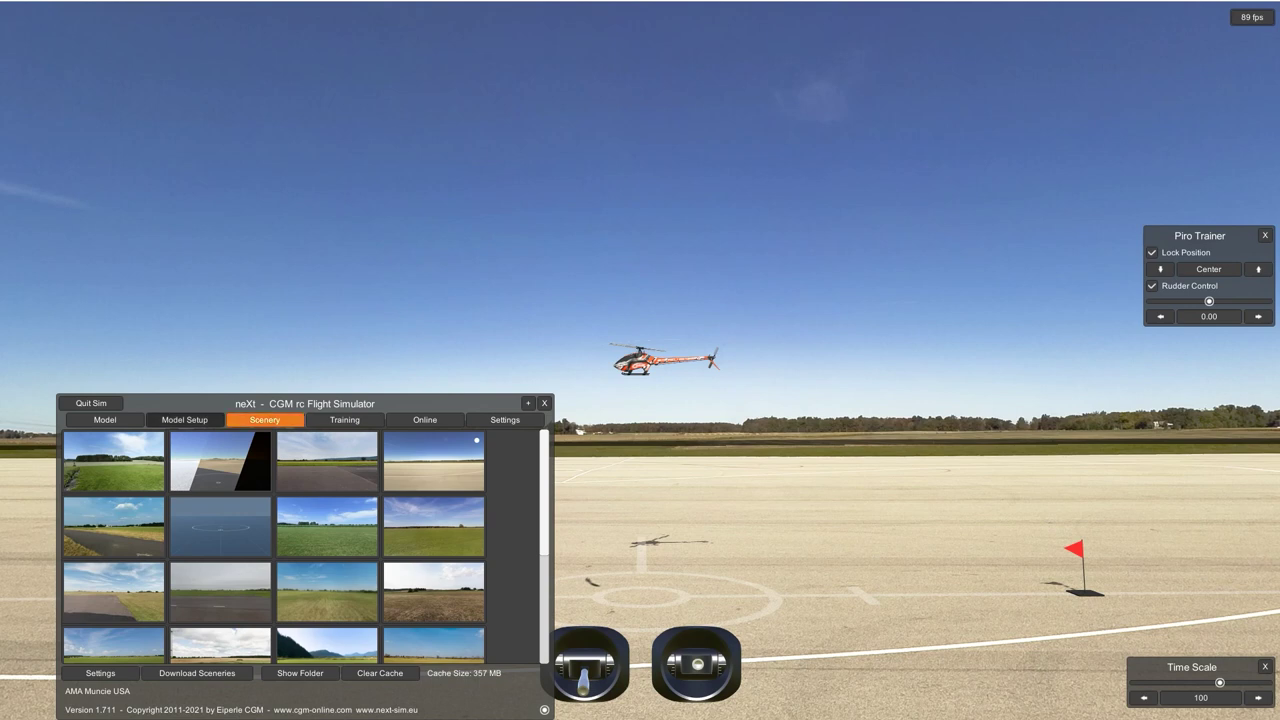
pyautogui.click(184, 419)
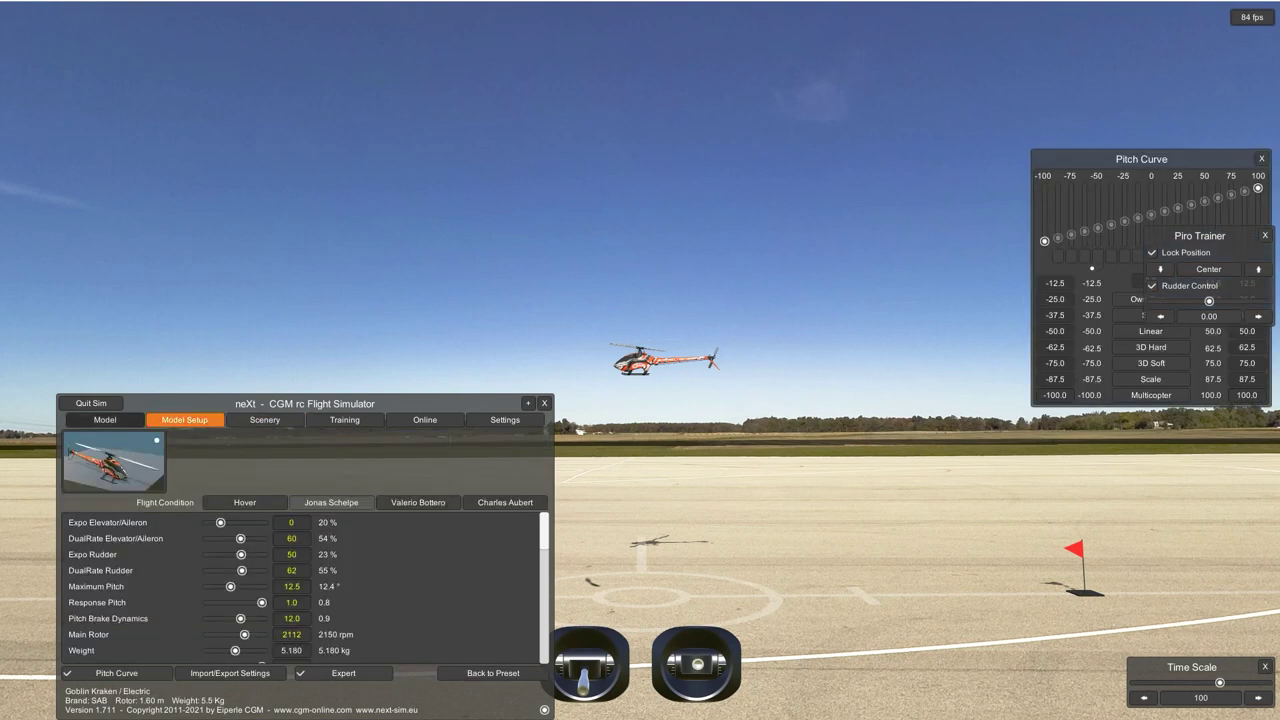
pyautogui.click(105, 419)
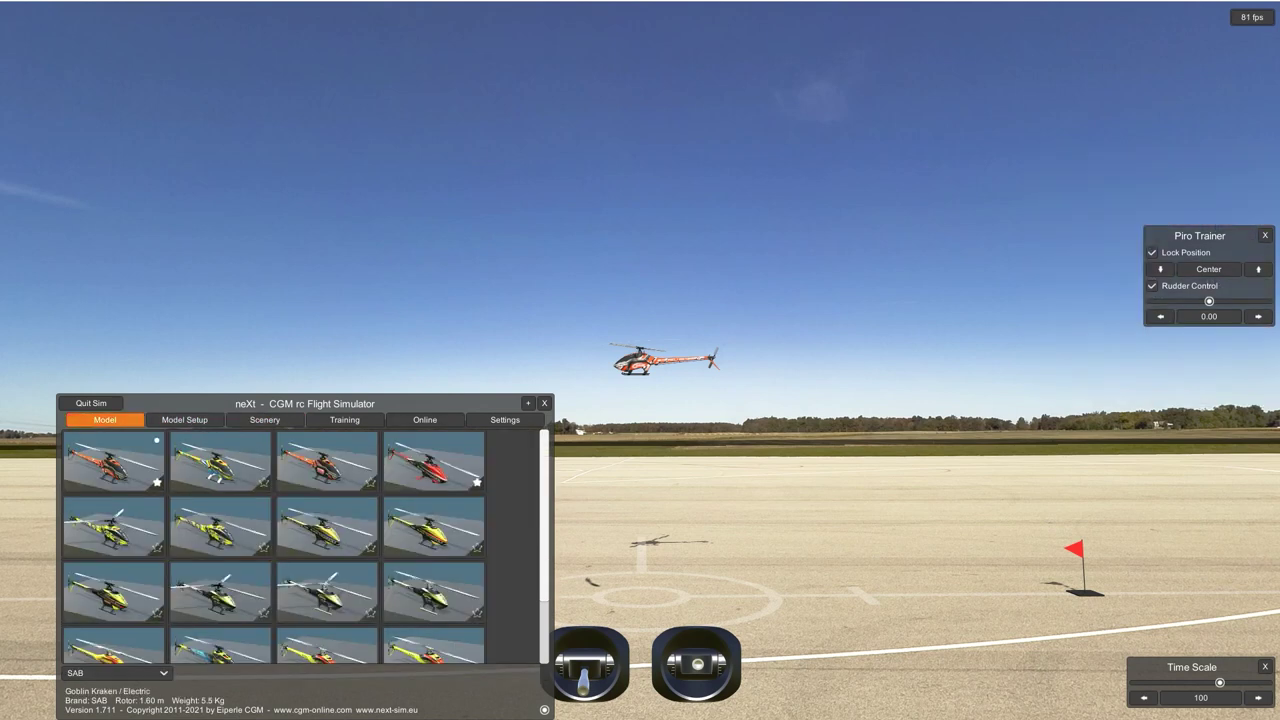
pyautogui.moveTo(304, 403); pyautogui.dragTo(288, 356)
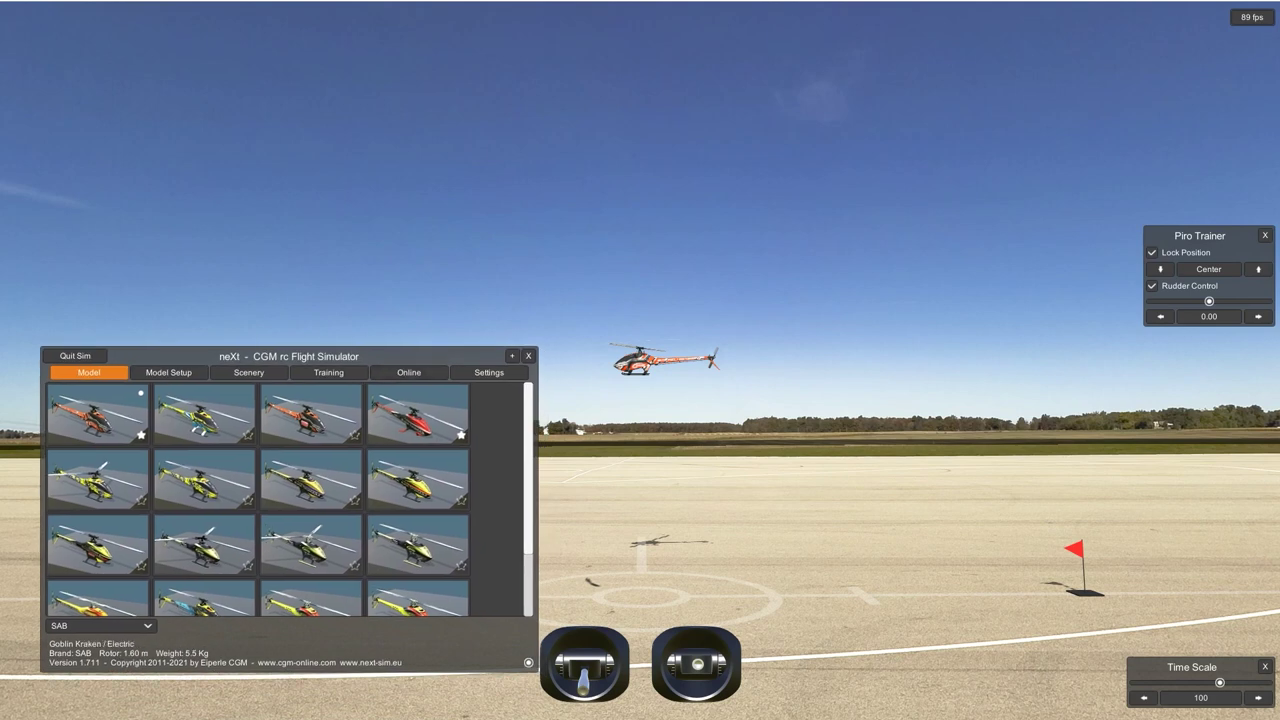
pyautogui.moveTo(289, 356); pyautogui.dragTo(262, 338)
pyautogui.click(74, 607)
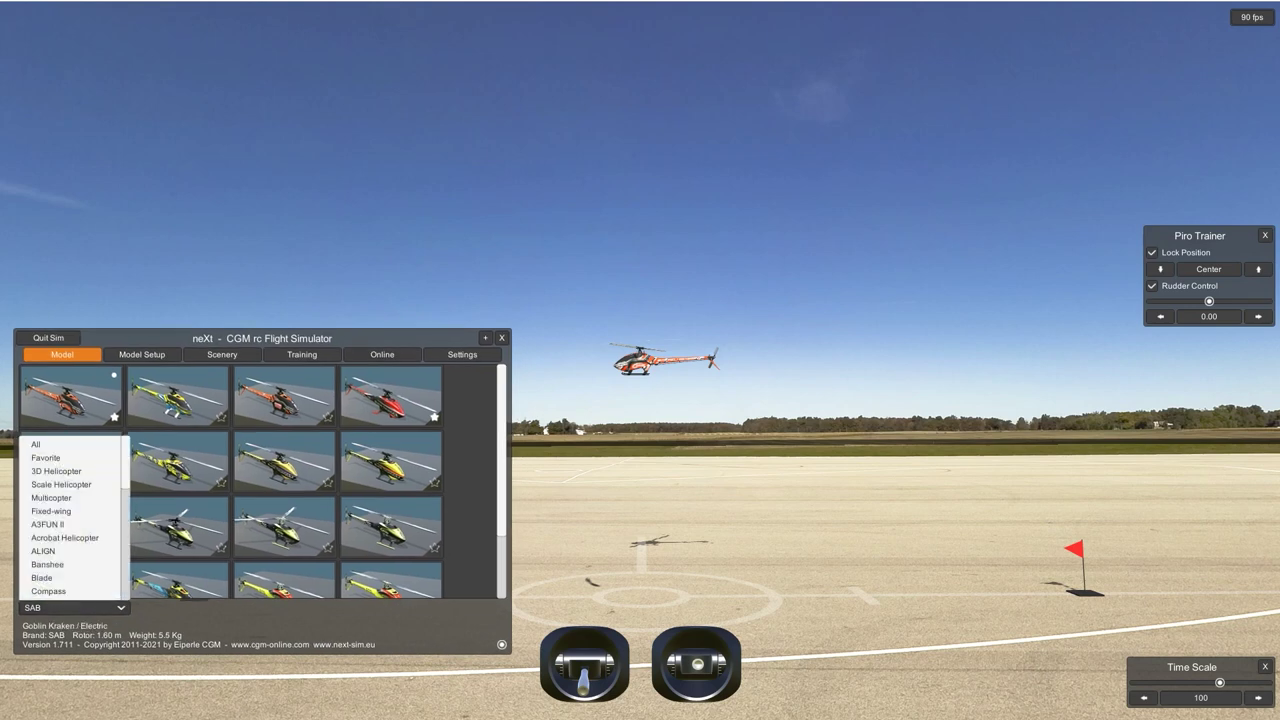
pyautogui.scroll(-10, 70, 518)
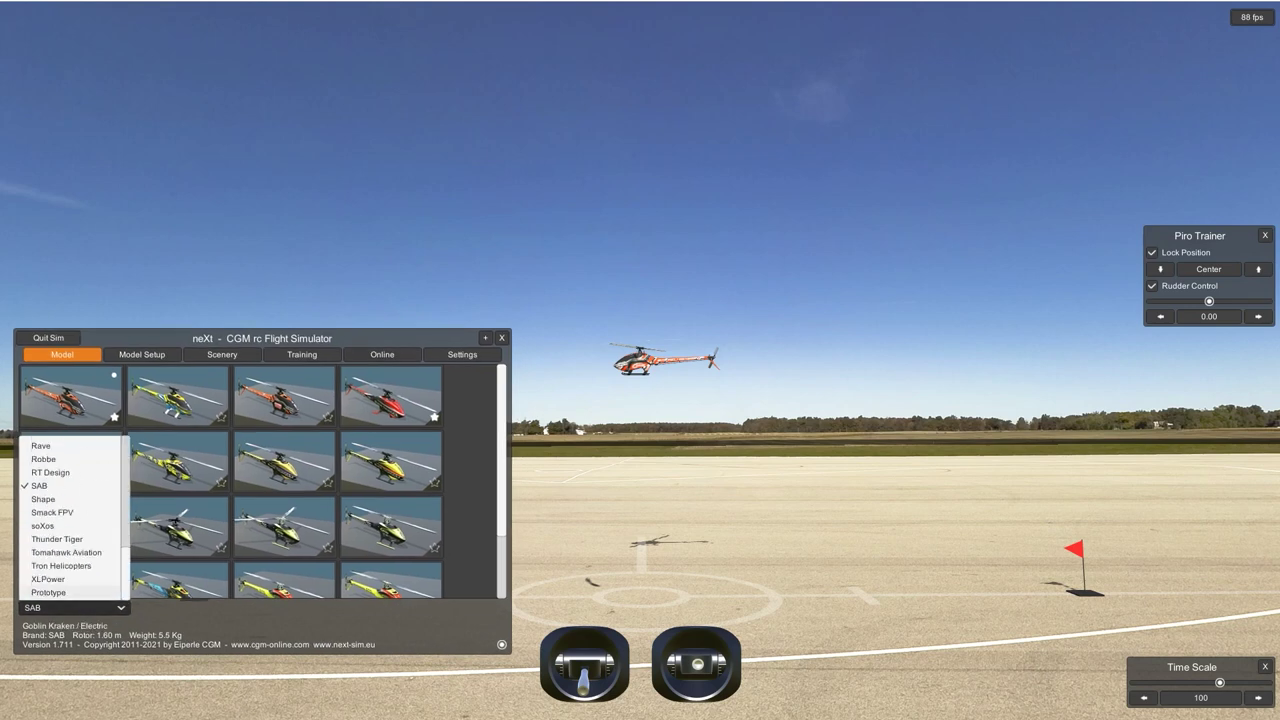
pyautogui.click(48, 592)
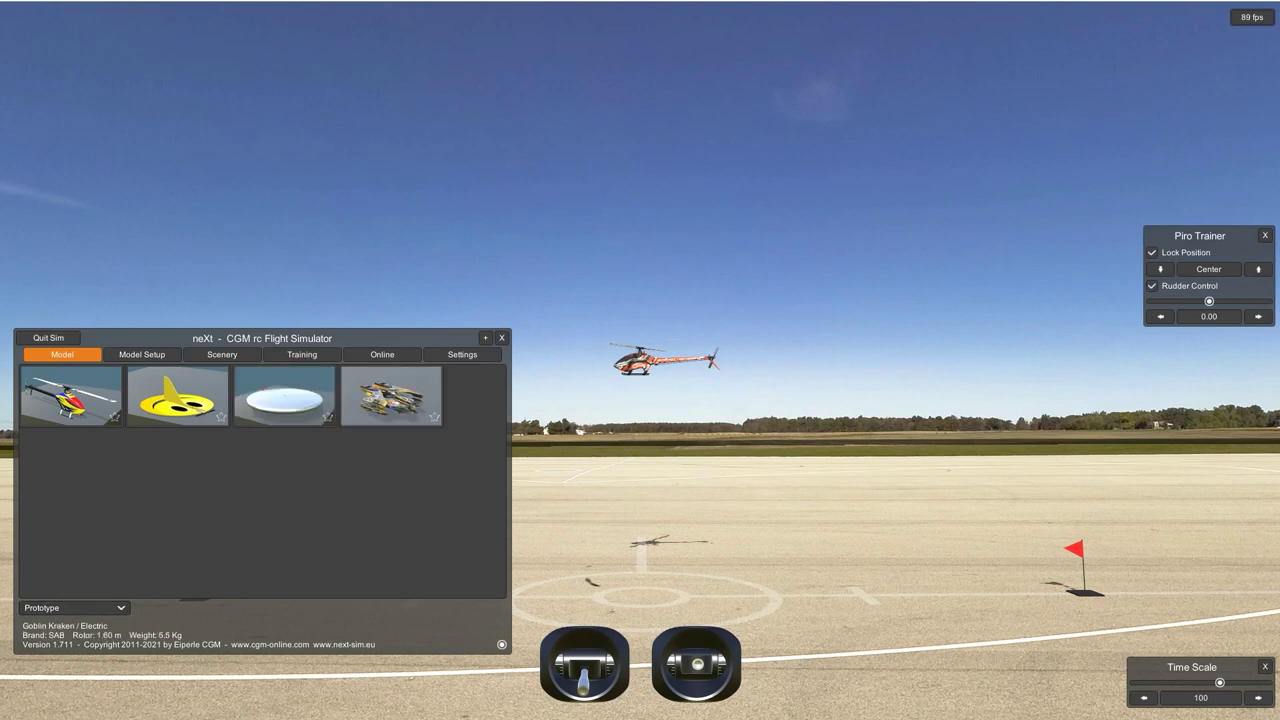
pyautogui.click(284, 396)
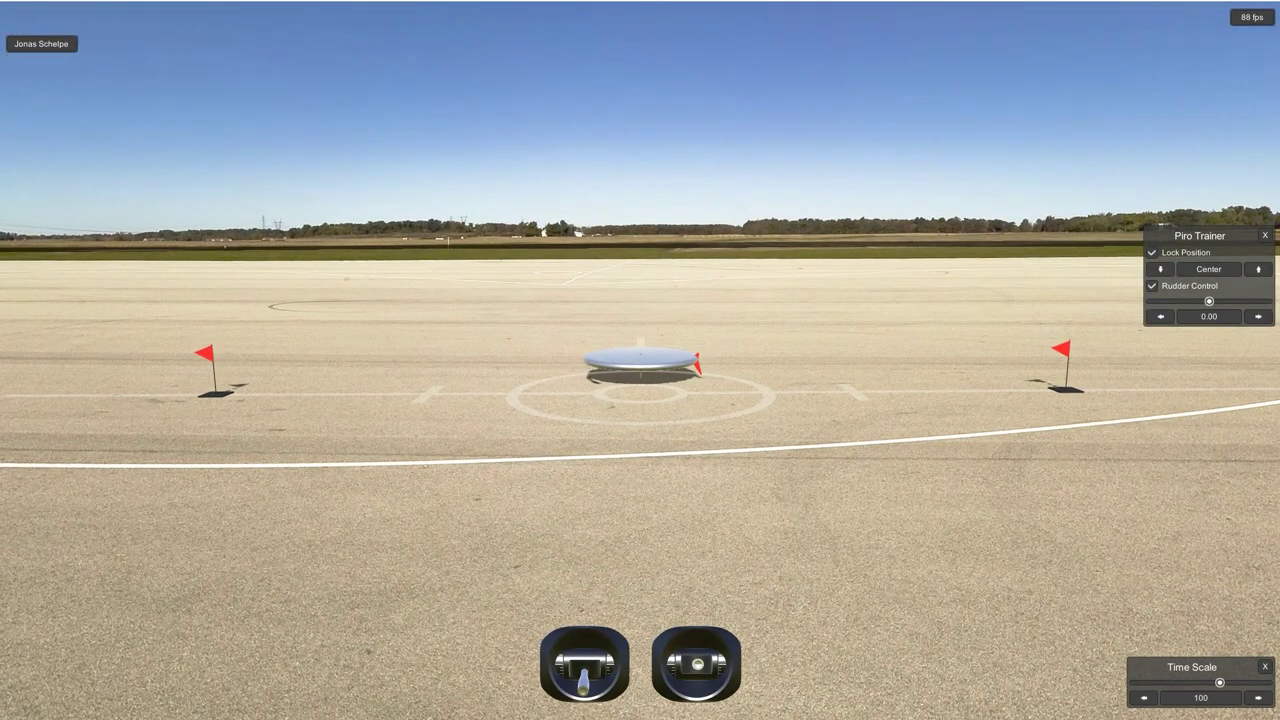
# - Try the transparent third variant of the Training Saucer in the model setup, and return to the second variant
pyautogui.press('Escape')
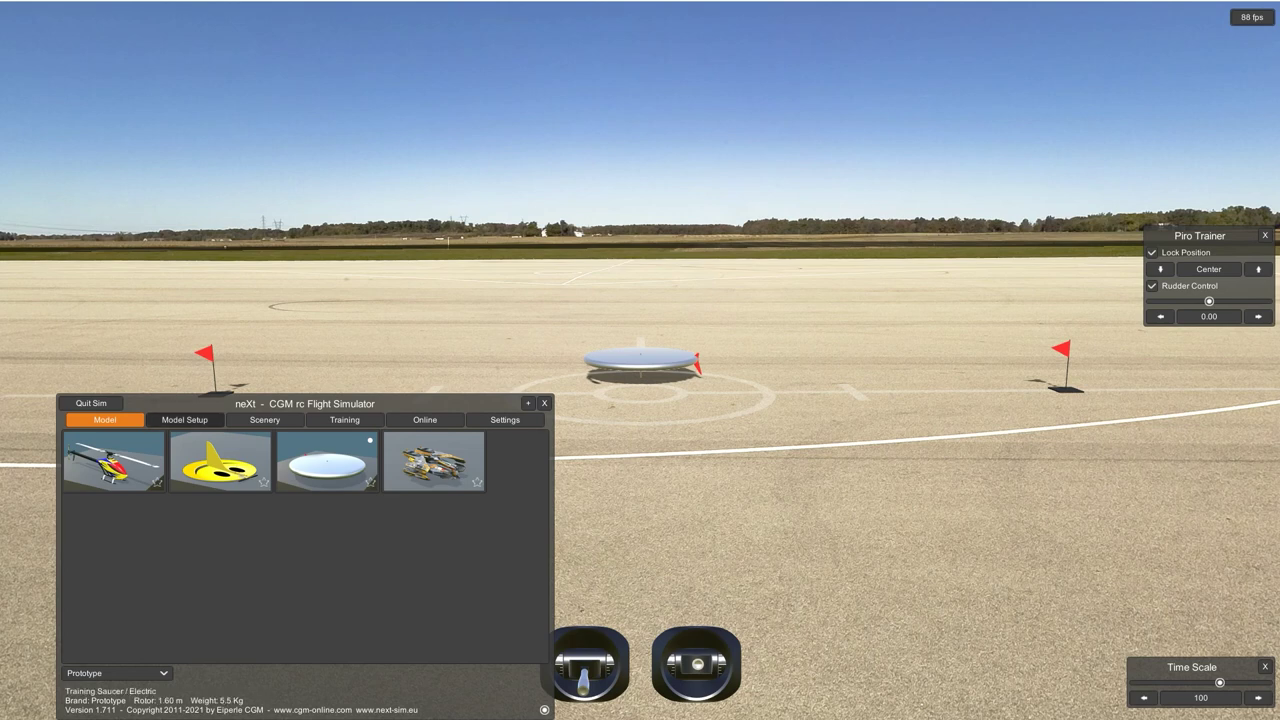
pyautogui.click(184, 419)
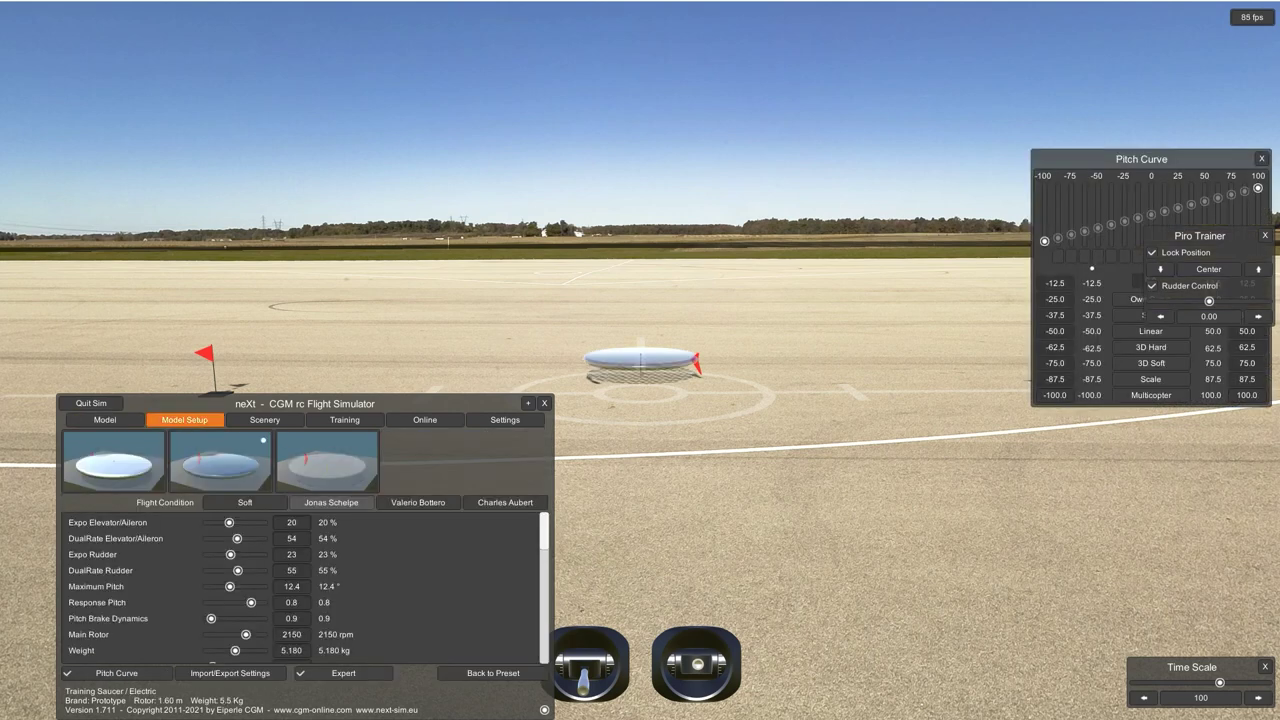
pyautogui.click(327, 461)
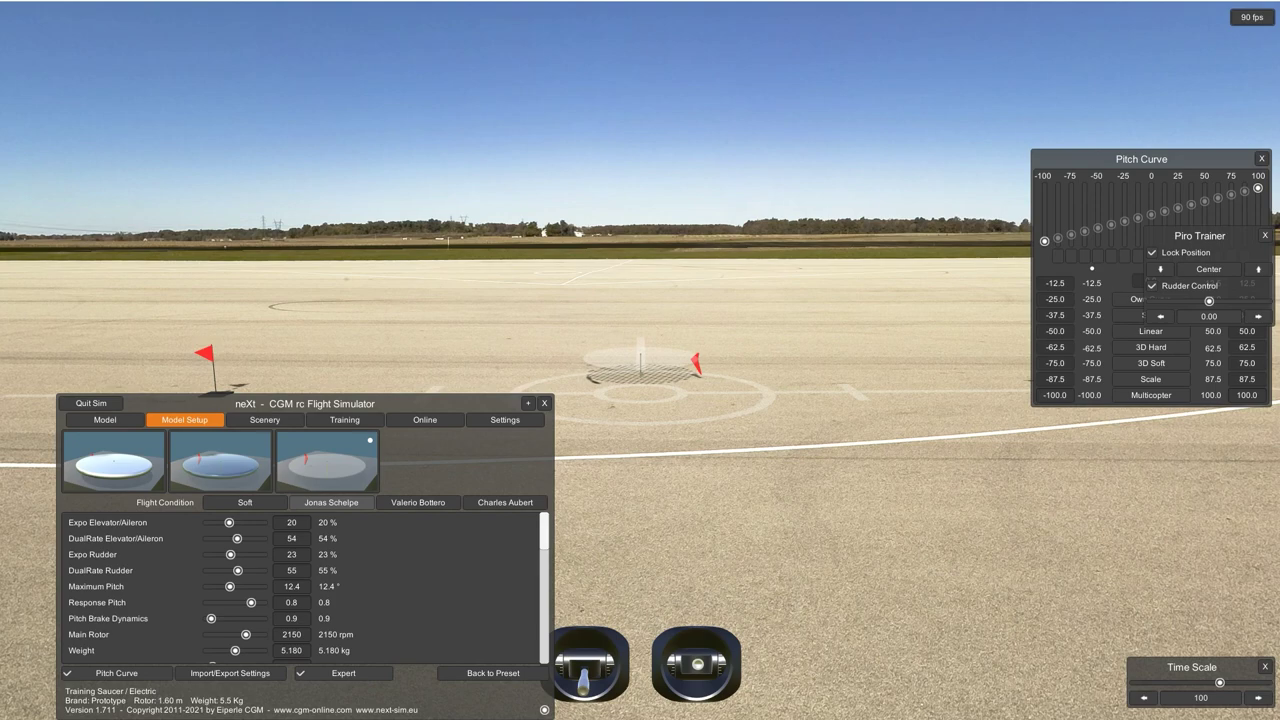
pyautogui.press('Escape')
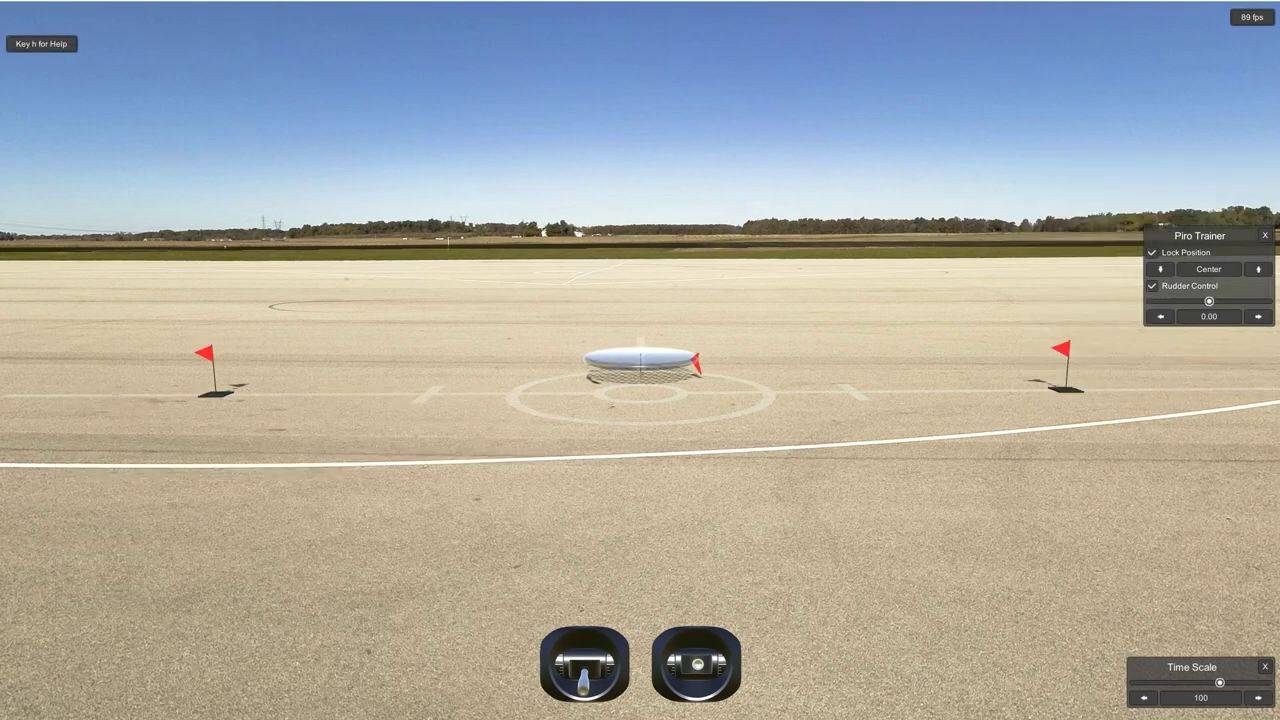
# - Review the Shadow Cascades, Graphics Quality and Shadows options in the Graphics settings, keeping None, Beautiful and Soft
pyautogui.press('Escape')
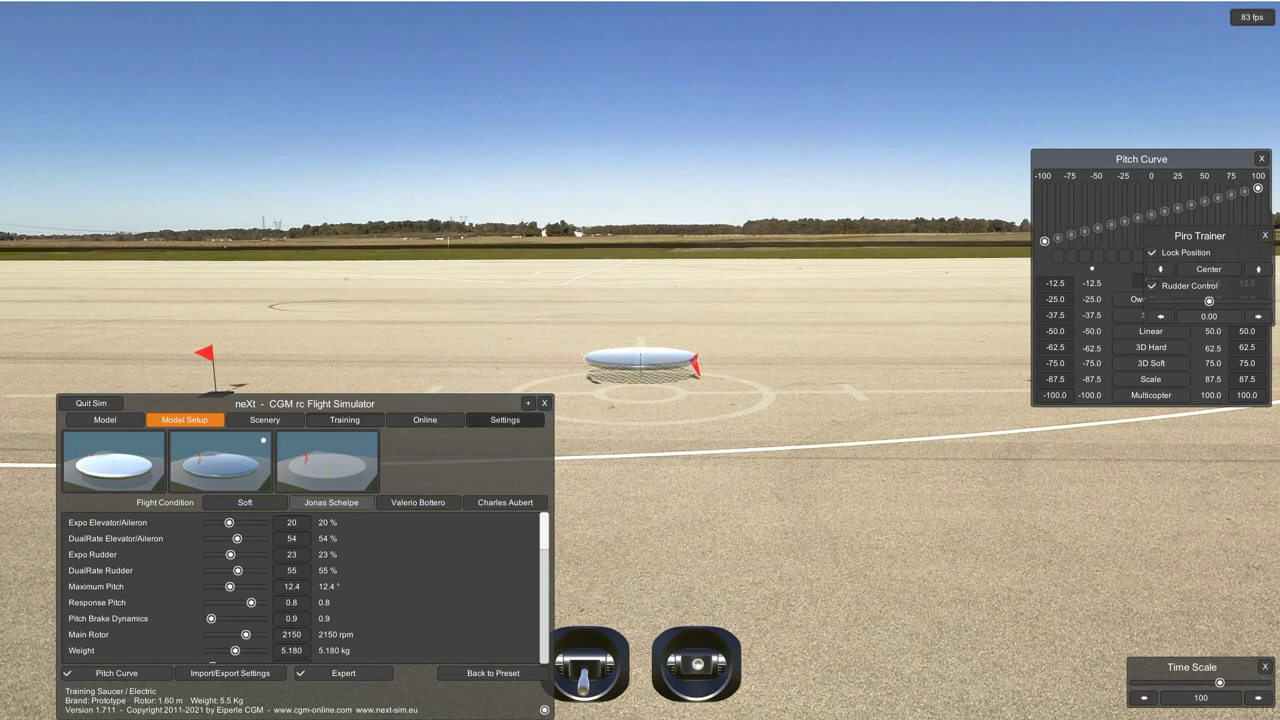
pyautogui.click(505, 419)
pyautogui.click(115, 436)
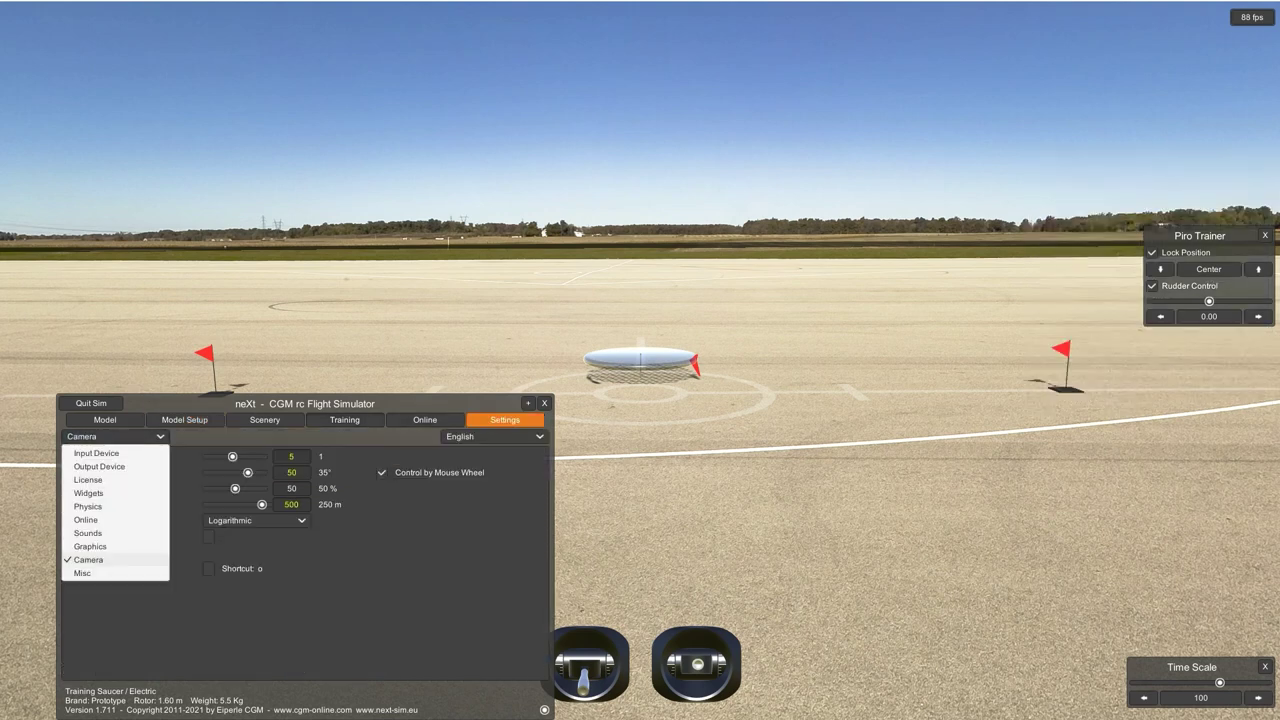
pyautogui.click(90, 546)
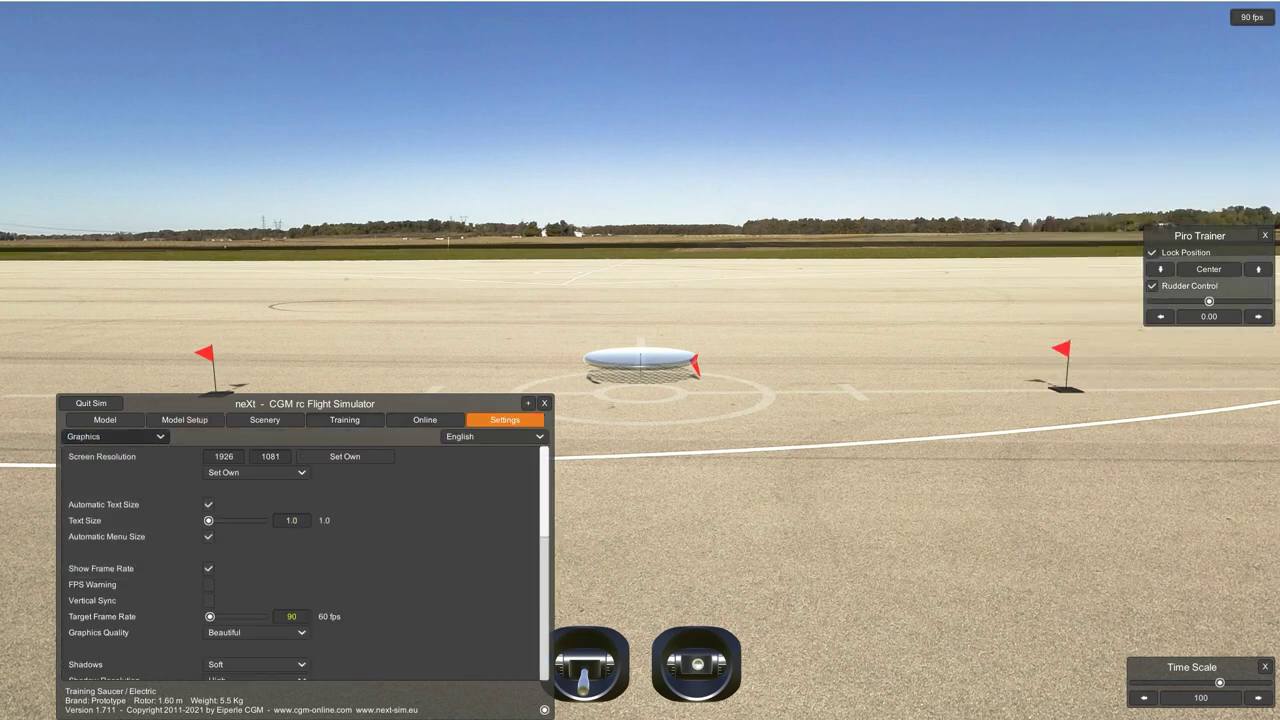
pyautogui.scroll(-3, 300, 560)
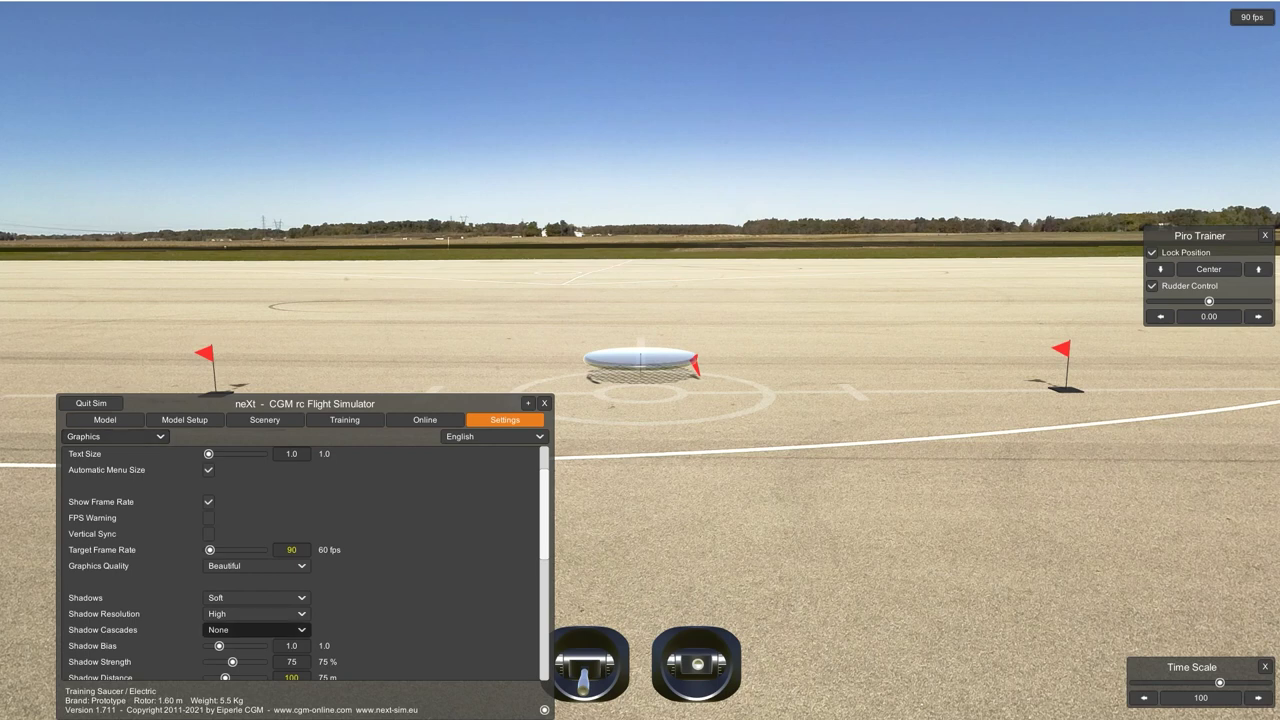
pyautogui.click(255, 630)
pyautogui.click(256, 645)
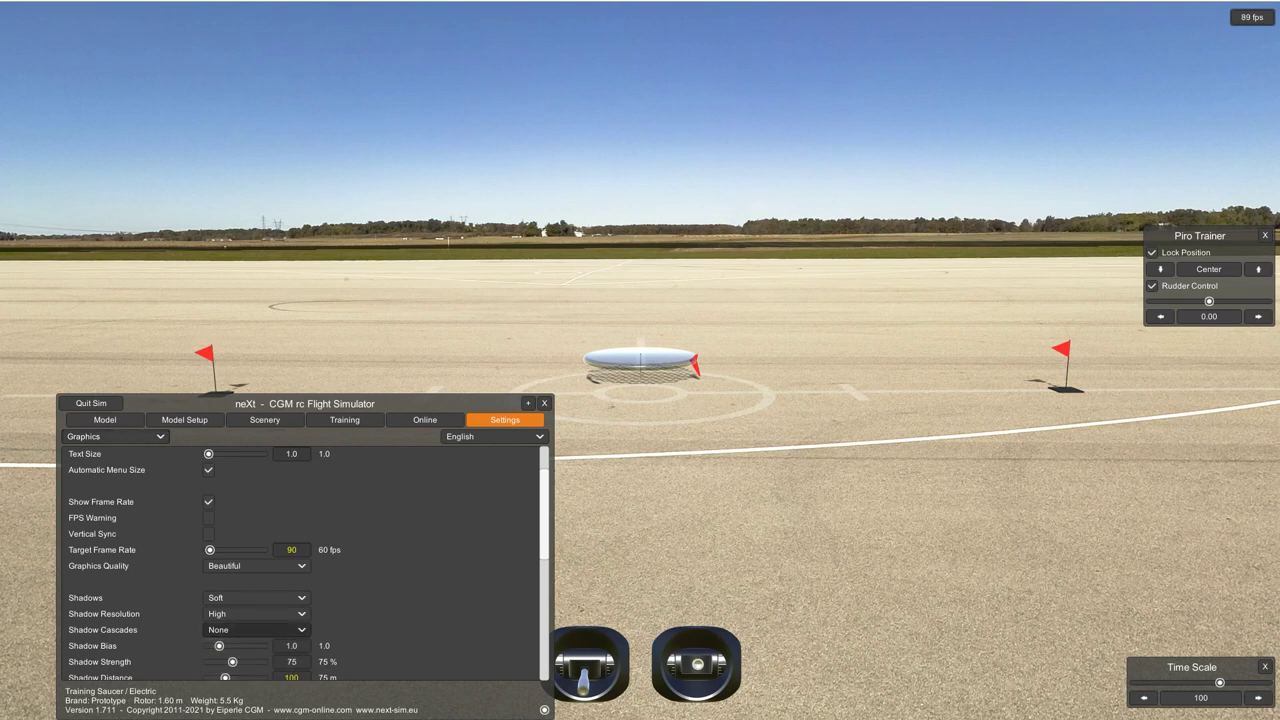
pyautogui.click(256, 566)
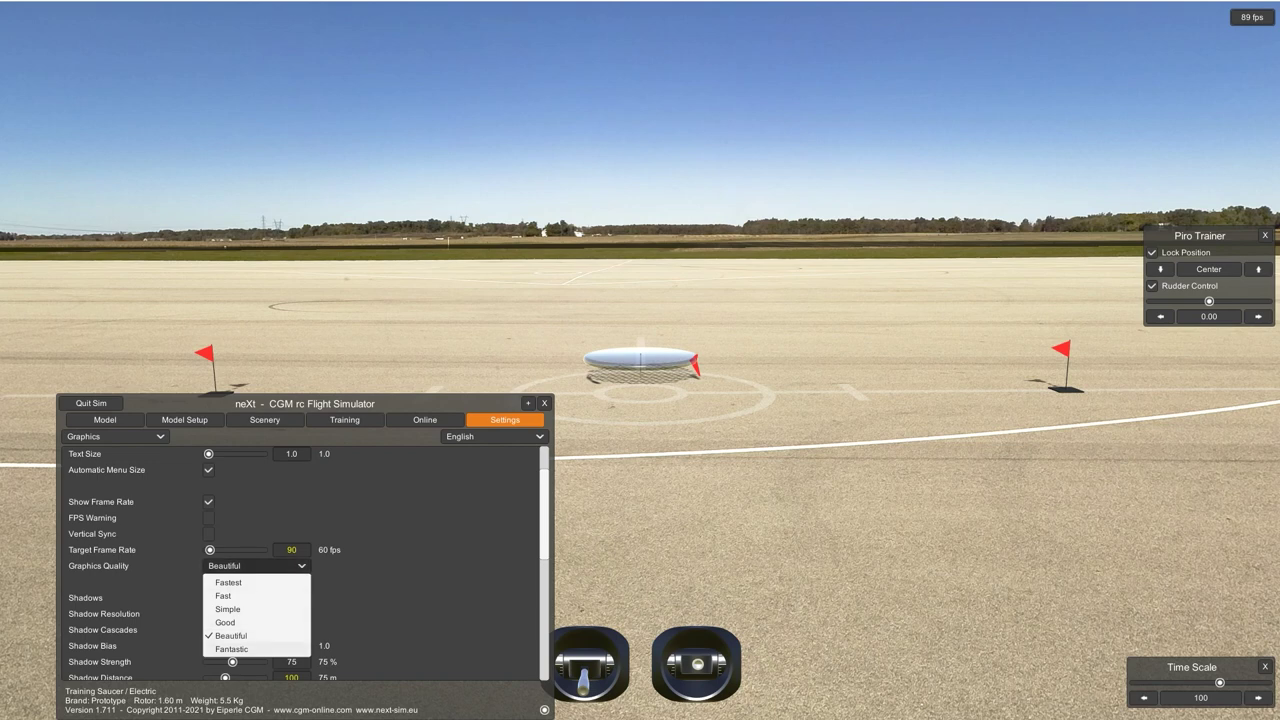
pyautogui.click(256, 566)
pyautogui.click(256, 598)
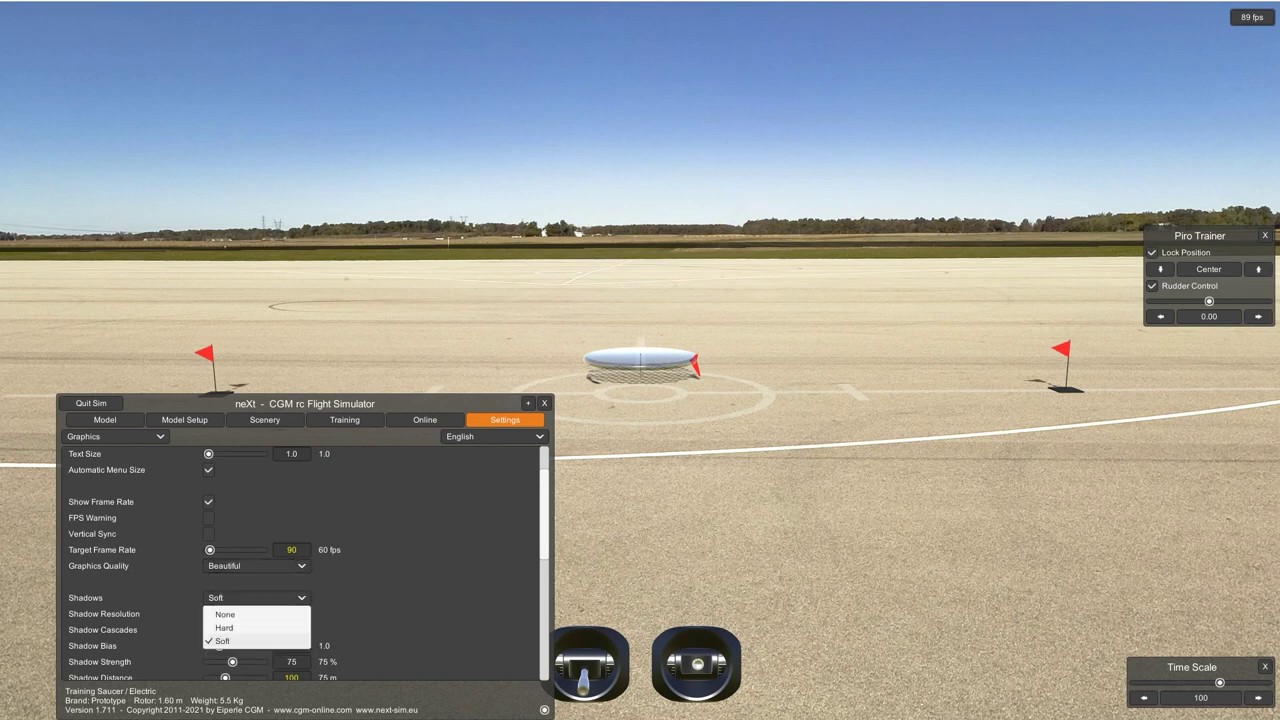
pyautogui.click(222, 640)
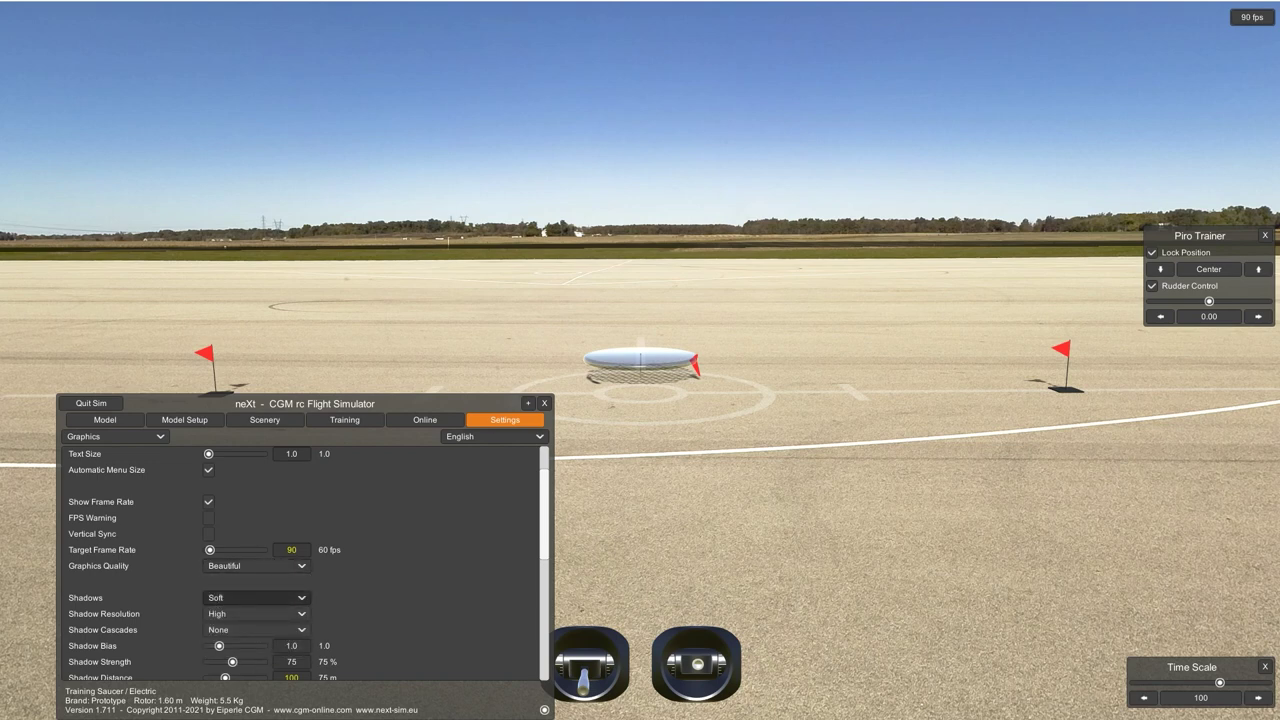
# - Close the settings window to fly the Training Saucer, reset it to its start position, and reopen the settings
pyautogui.click(544, 403)
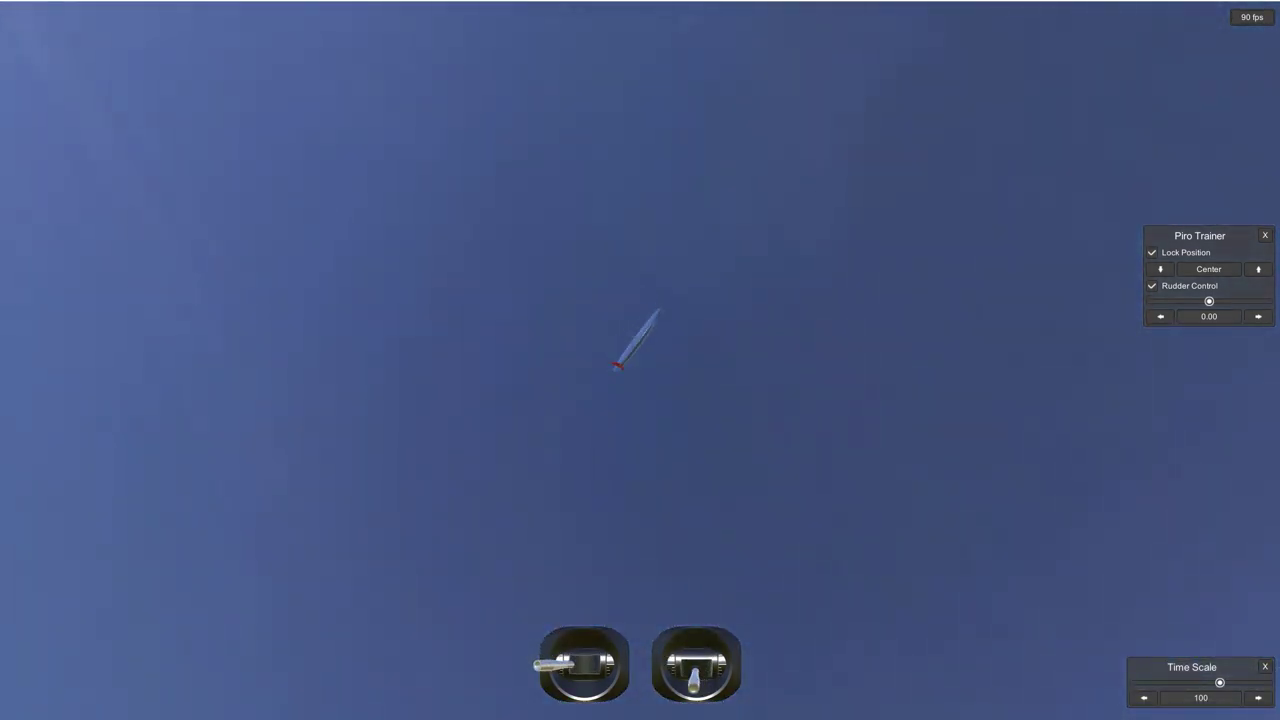
pyautogui.press('space')
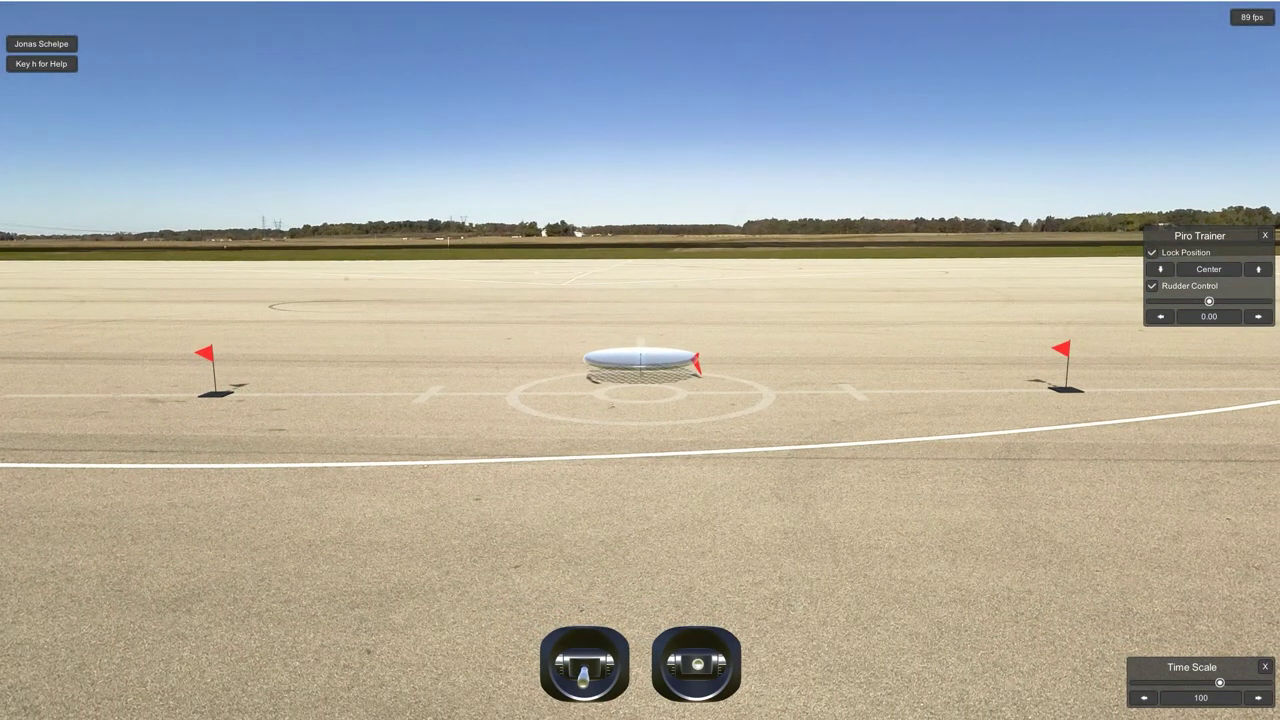
pyautogui.press('Escape')
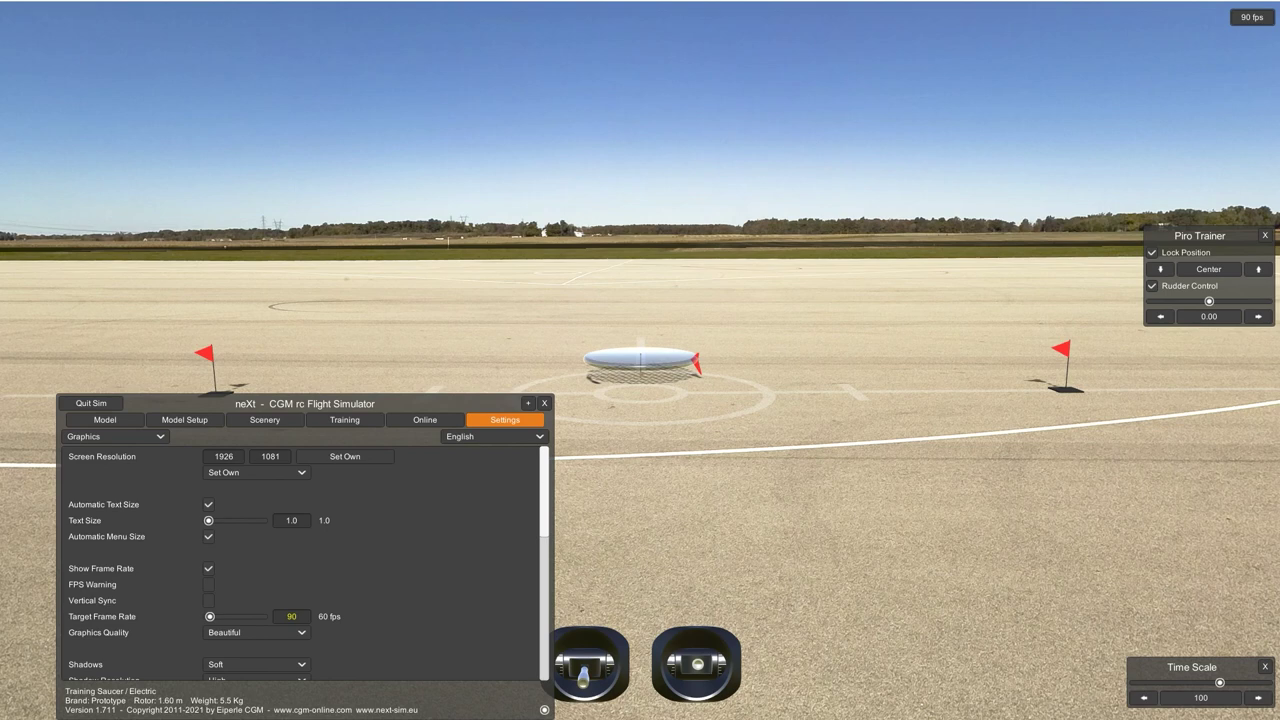
# - Move the simulator window slightly higher and look through the Graphics settings
pyautogui.moveTo(270, 403); pyautogui.dragTo(281, 368)
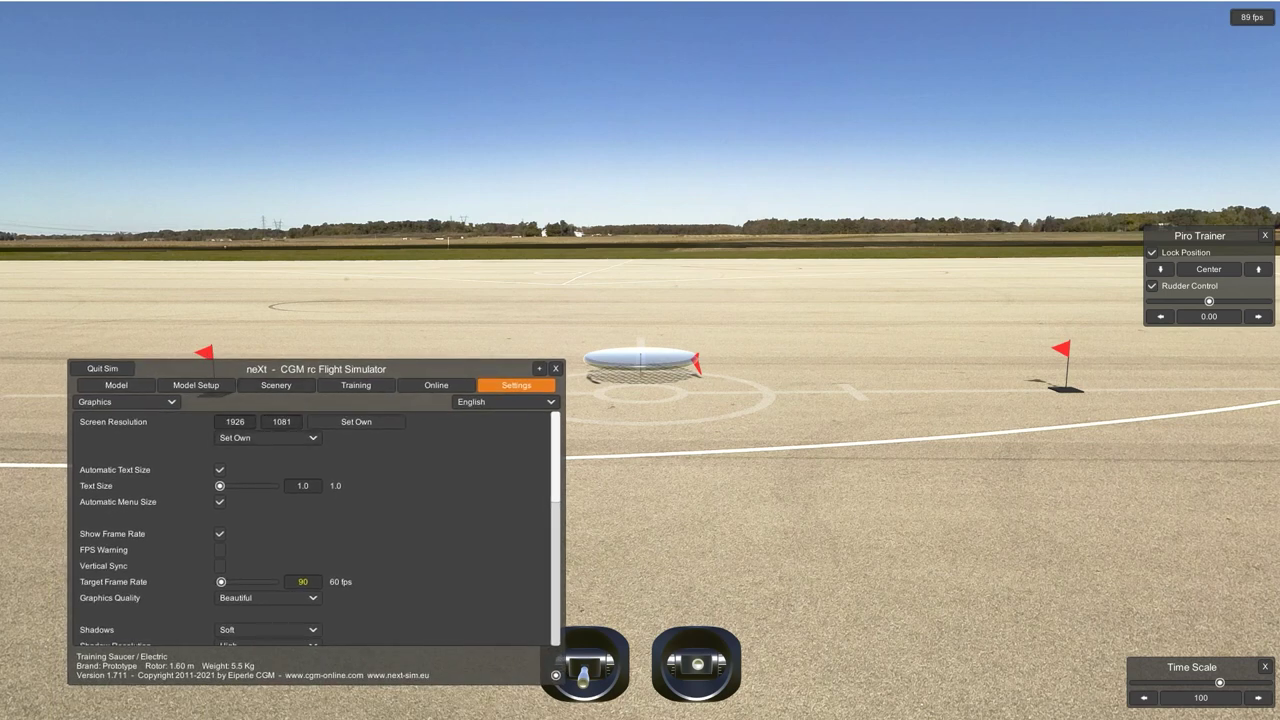
pyautogui.scroll(-3, 315, 530)
pyautogui.scroll(3, 315, 530)
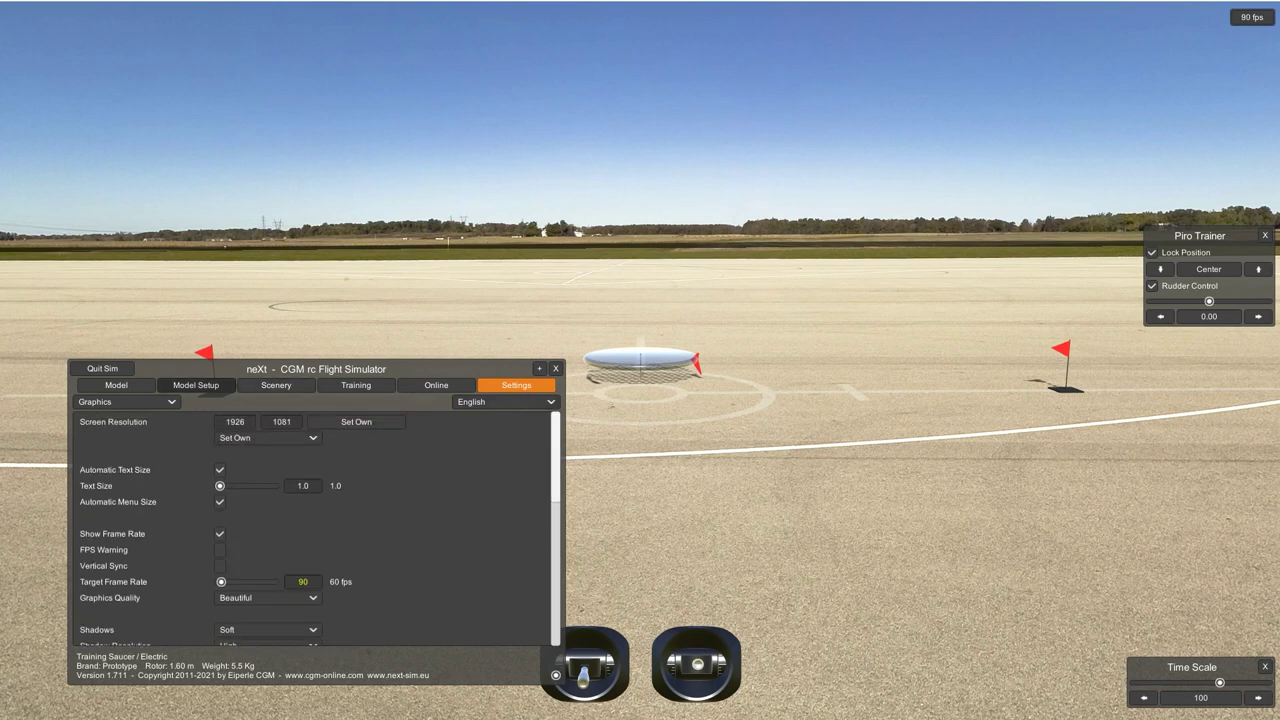
# - Filter the models by the SAB brand and load the electric Goblin Kraken
pyautogui.click(116, 385)
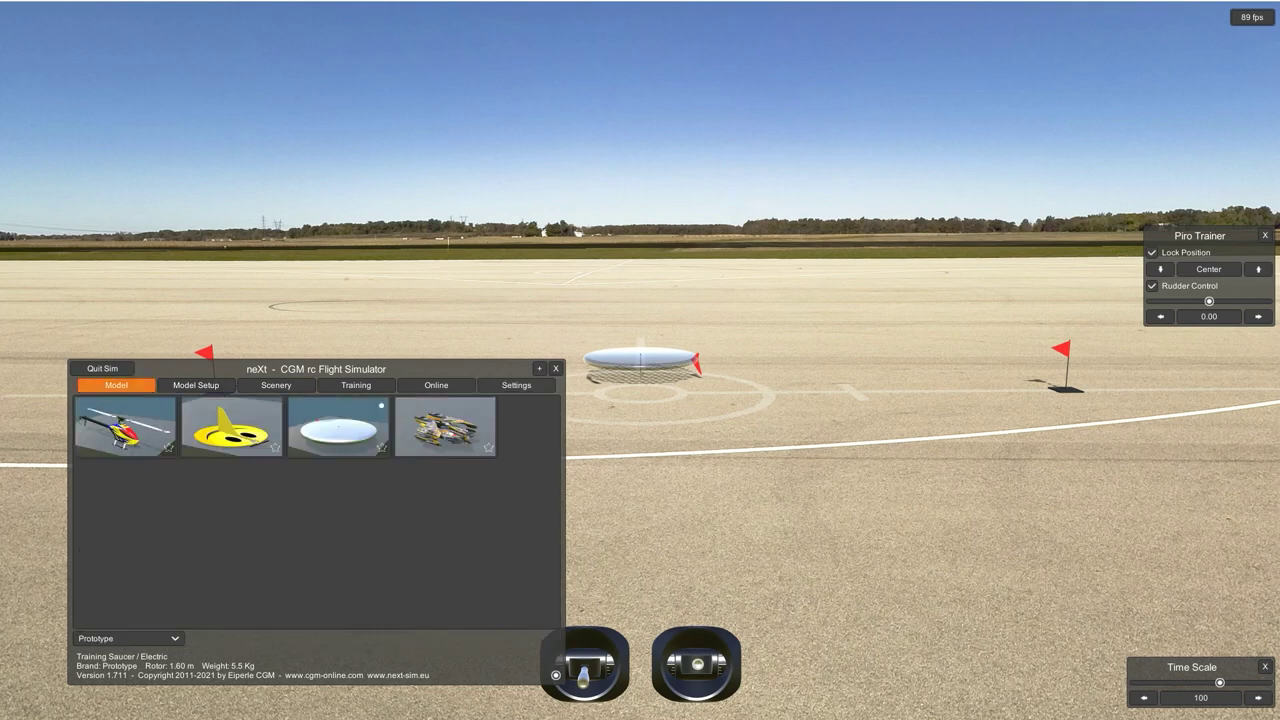
pyautogui.click(128, 638)
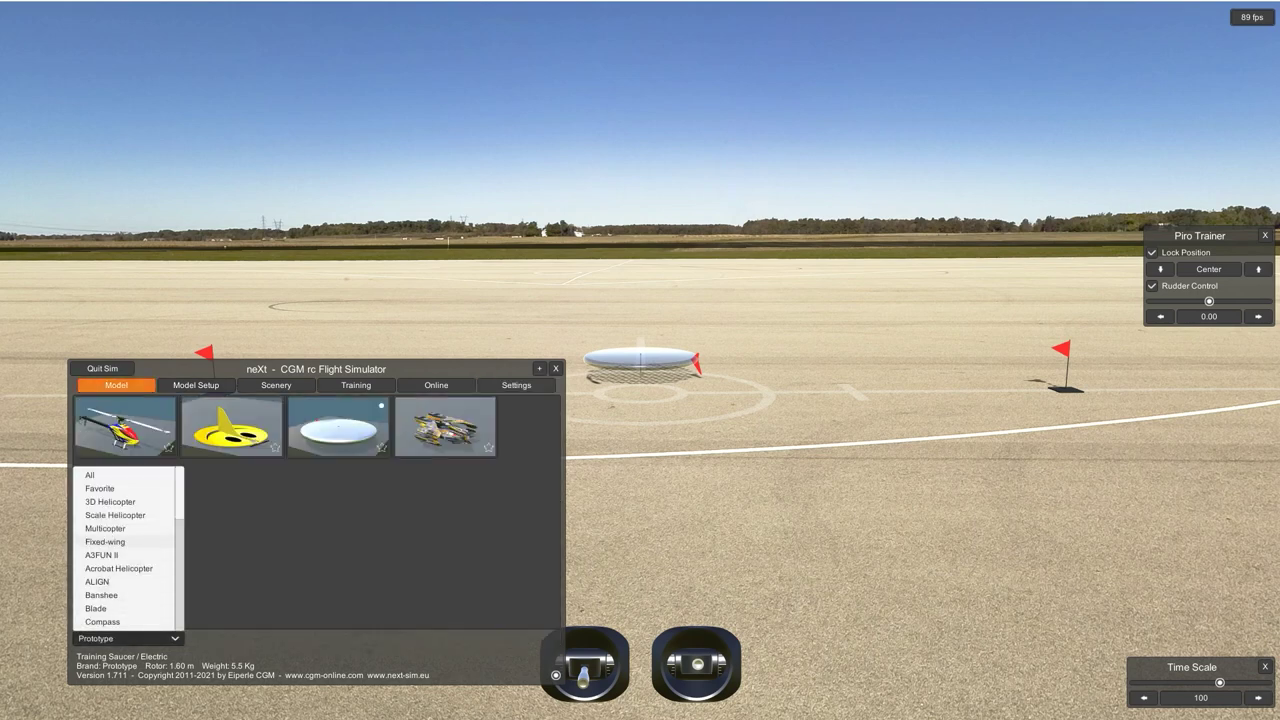
pyautogui.scroll(-7, 120, 528)
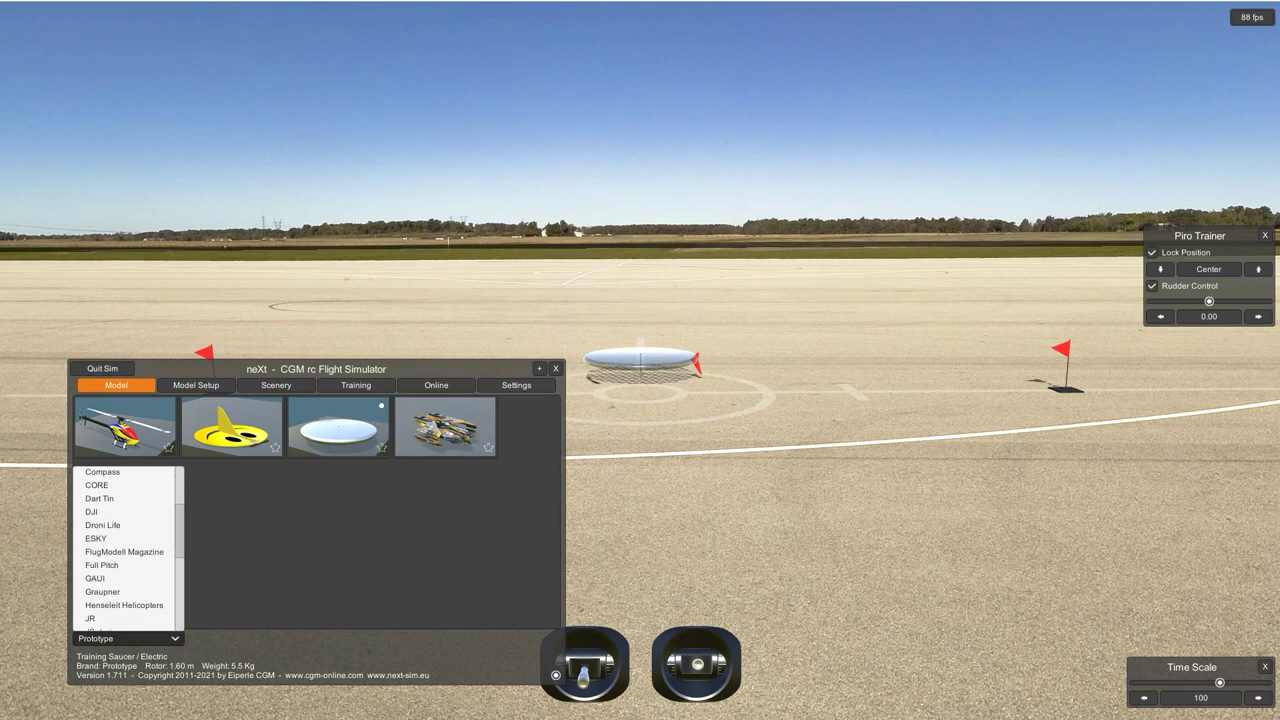
pyautogui.scroll(-4, 120, 550)
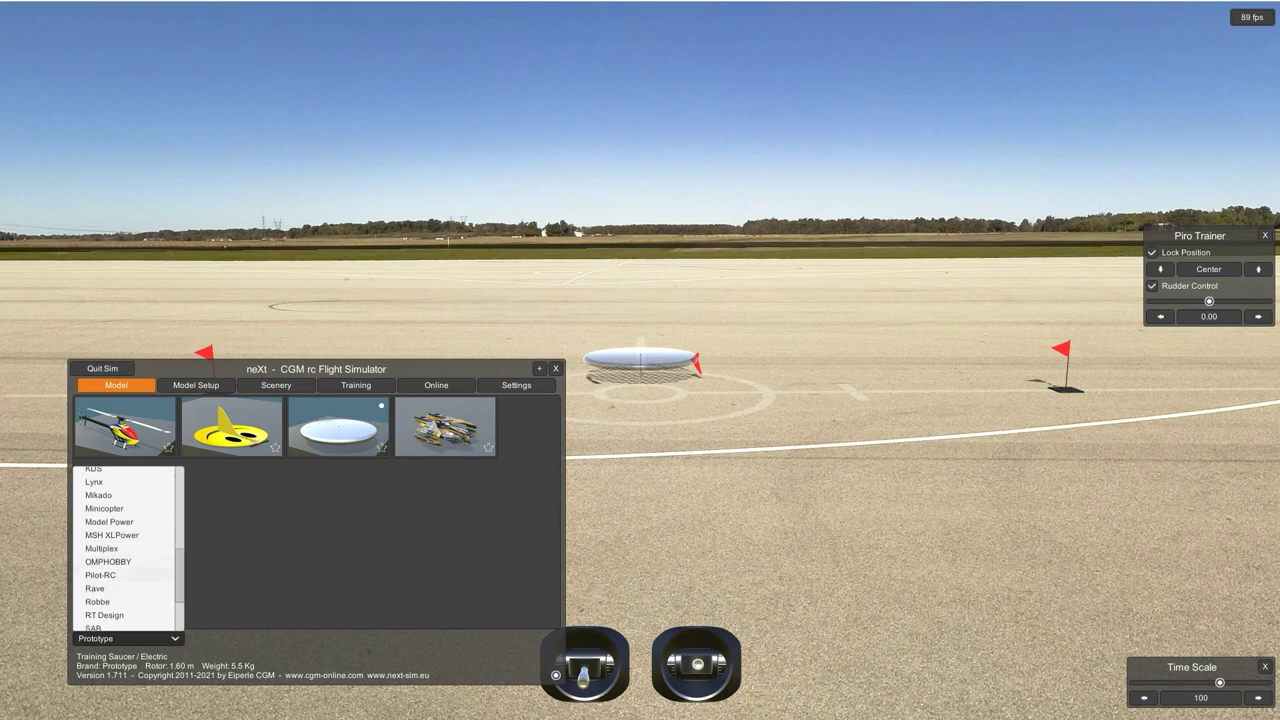
pyautogui.click(120, 566)
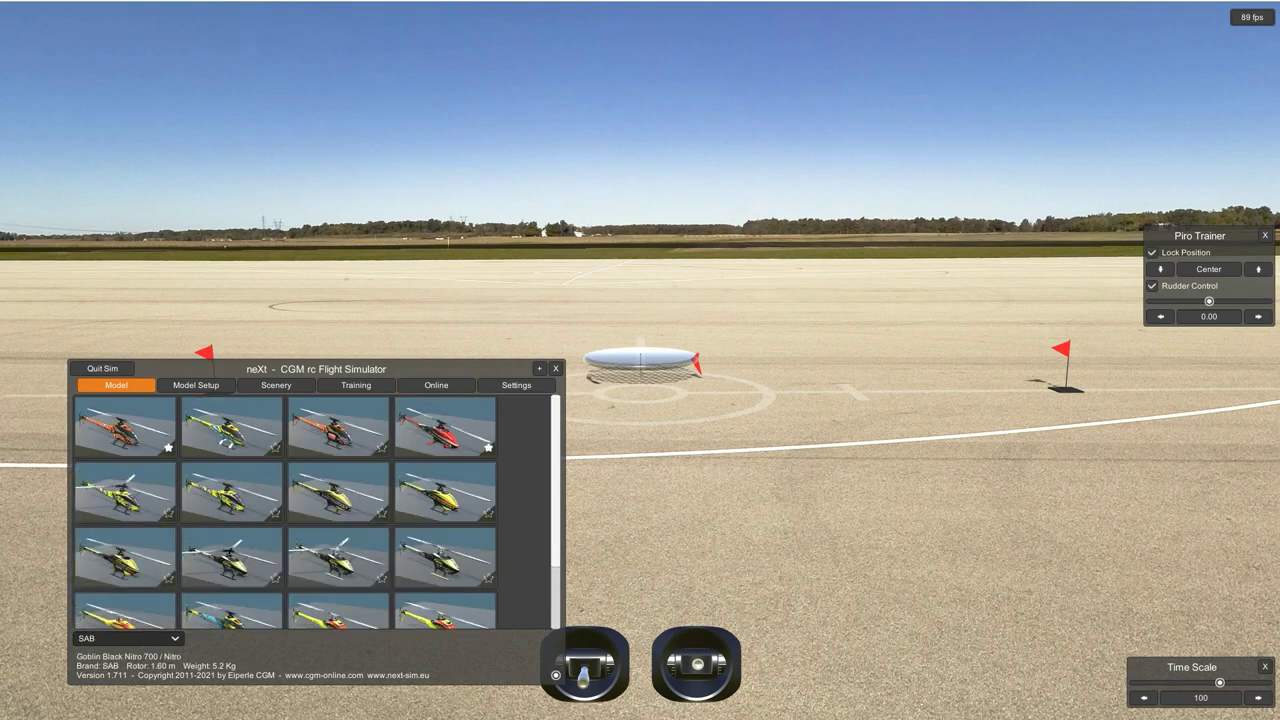
pyautogui.click(125, 428)
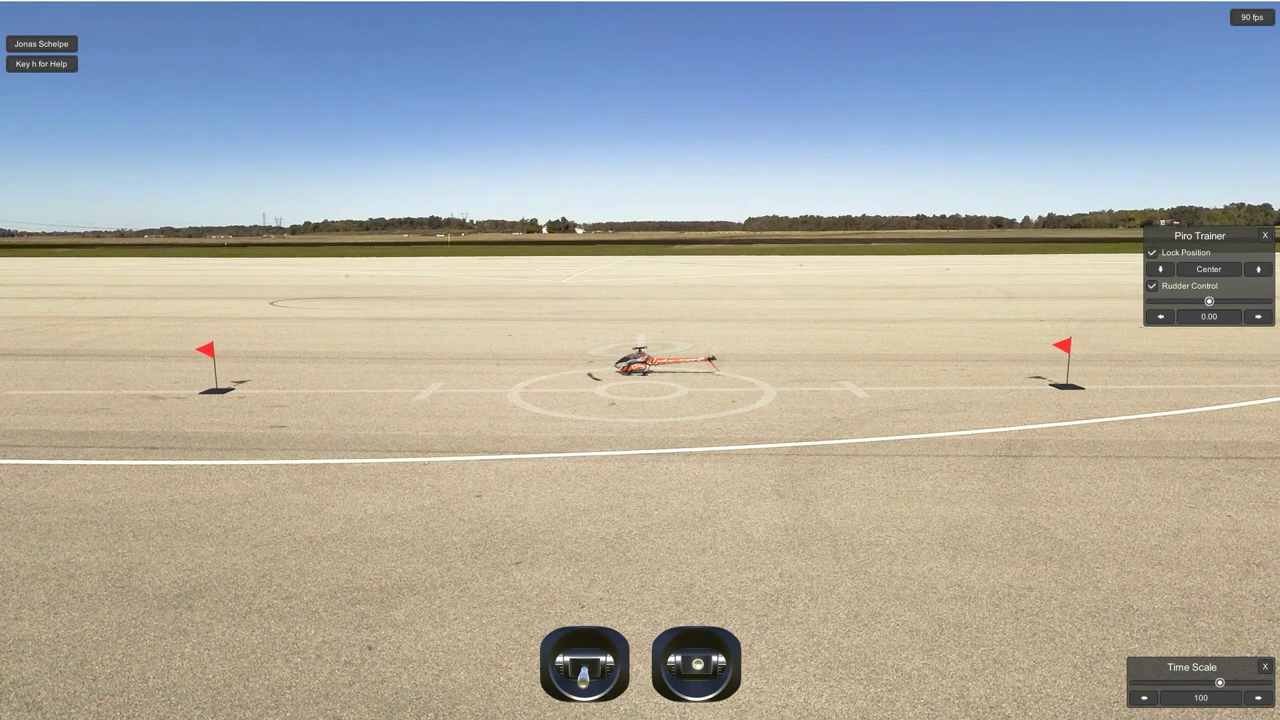
# - Reopen the simulator window, move it higher, and look at the Graphics settings again
pyautogui.press('Escape')
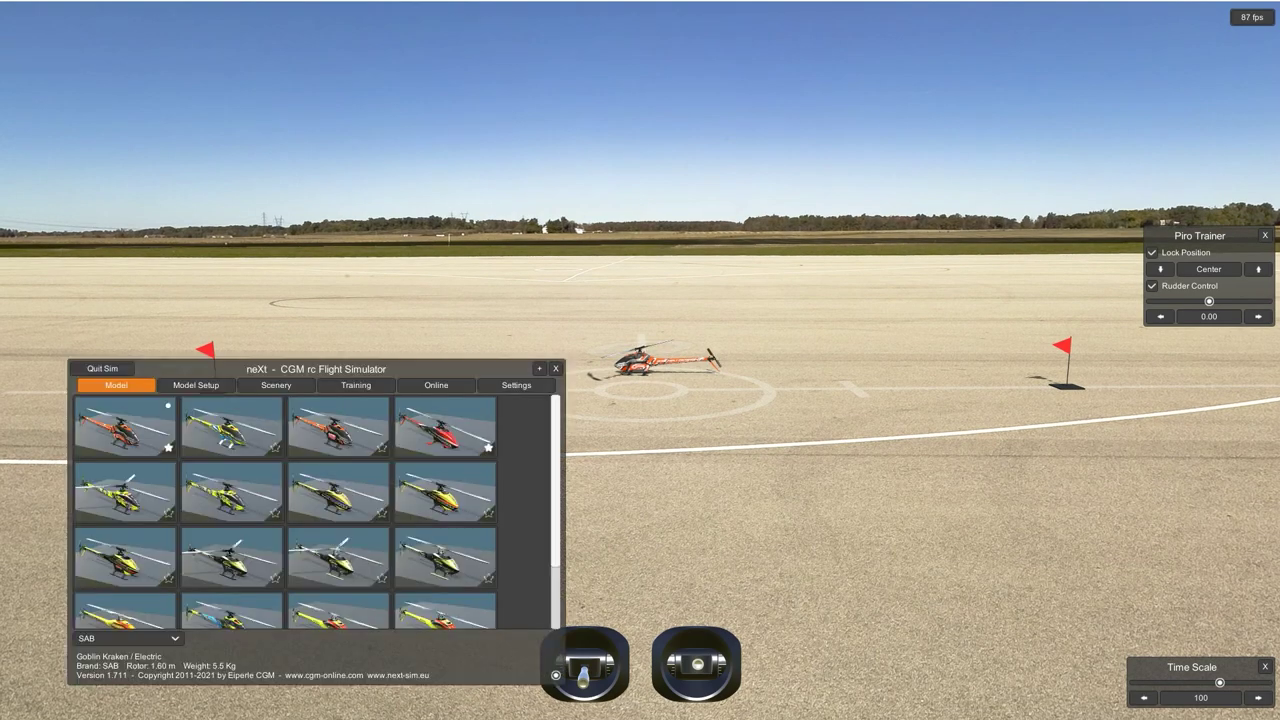
pyautogui.moveTo(200, 369); pyautogui.dragTo(252, 330)
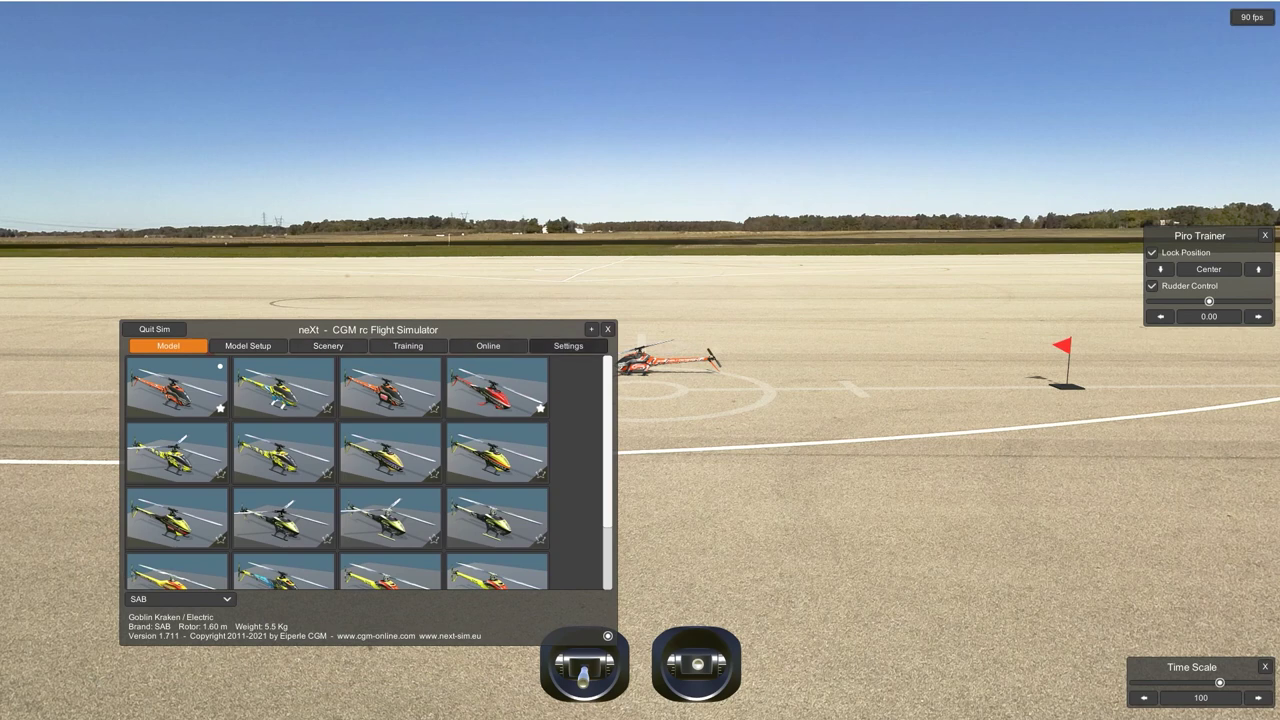
pyautogui.click(568, 345)
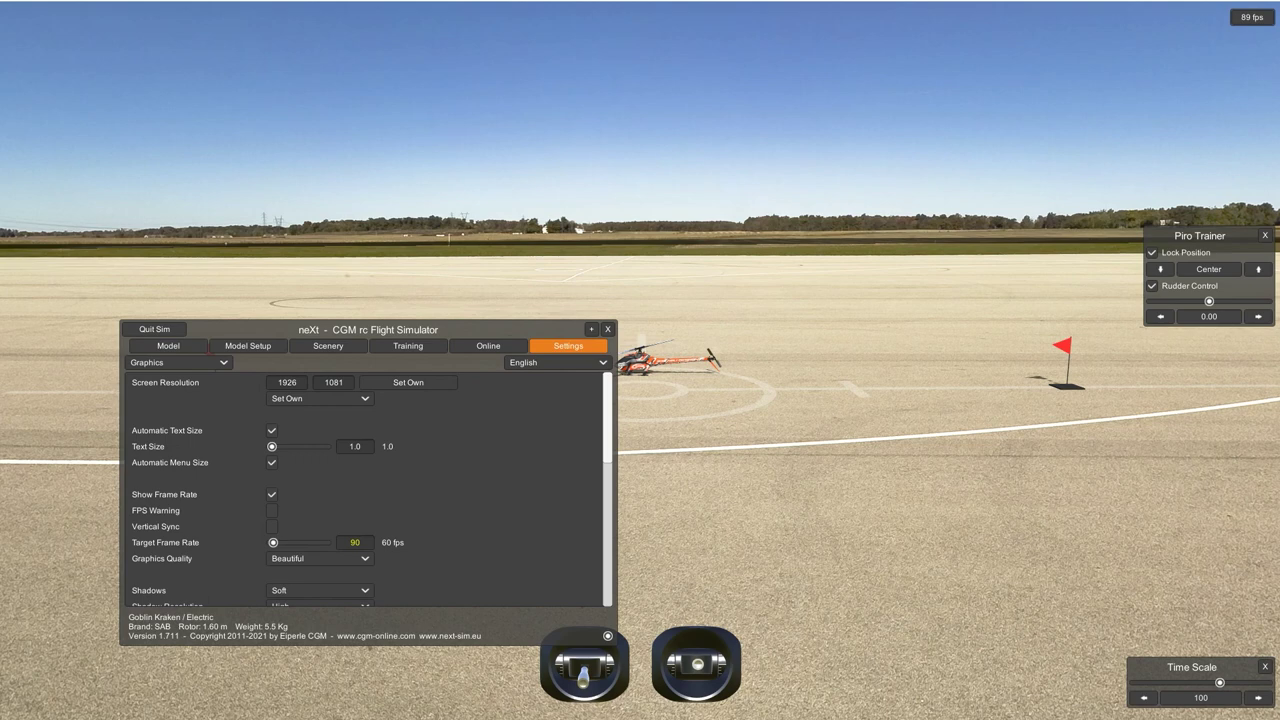
pyautogui.scroll(-1, 365, 490)
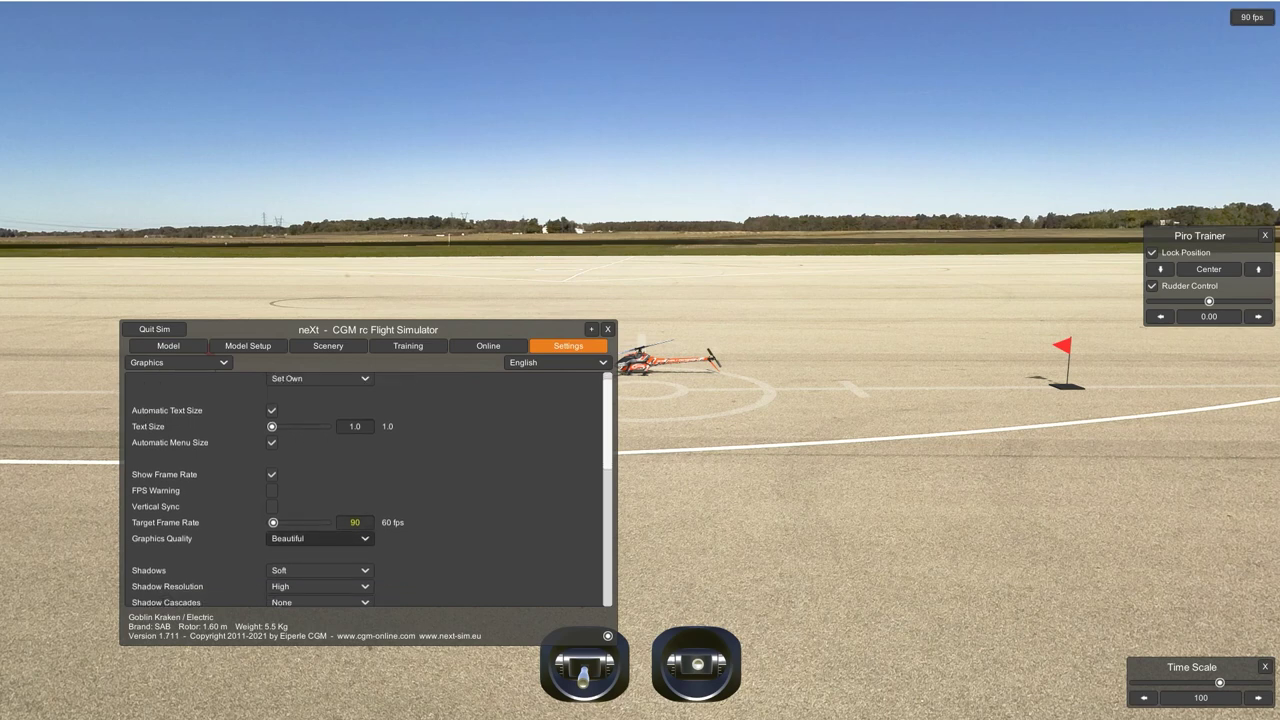
pyautogui.scroll(1, 365, 490)
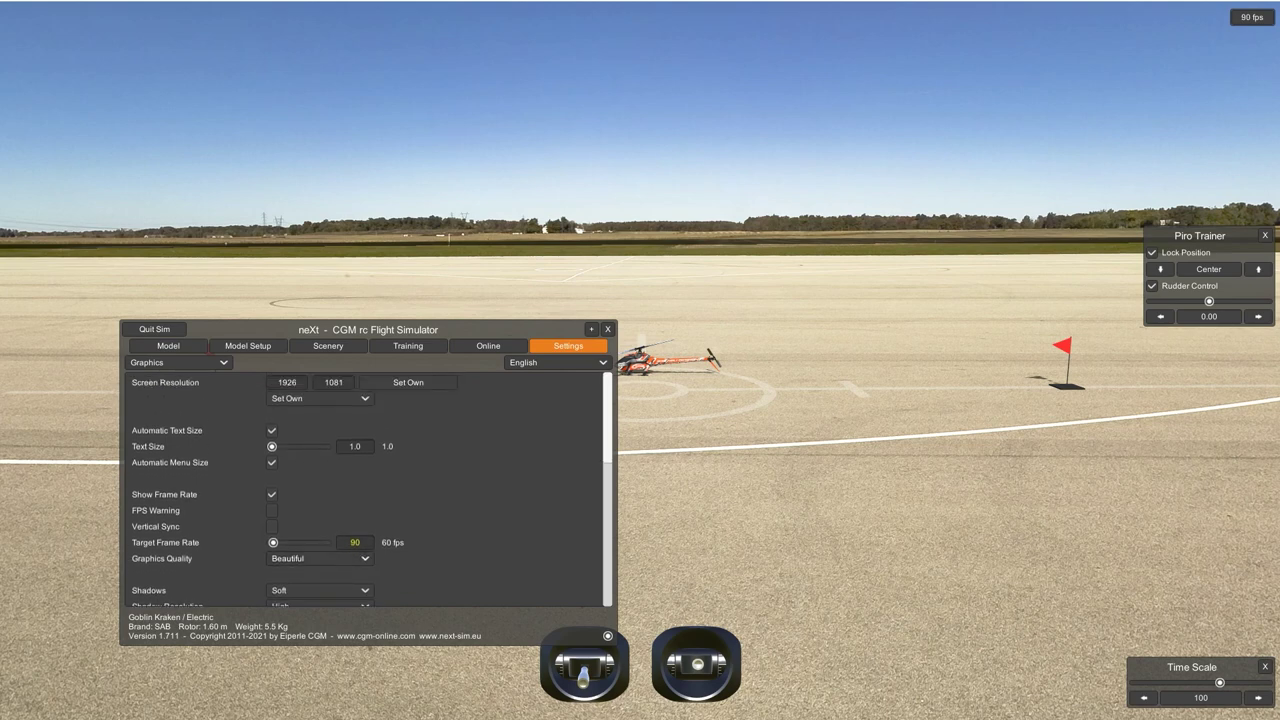
# - Open the Misc settings and read through the full list of keyboard shortcuts
pyautogui.click(178, 362)
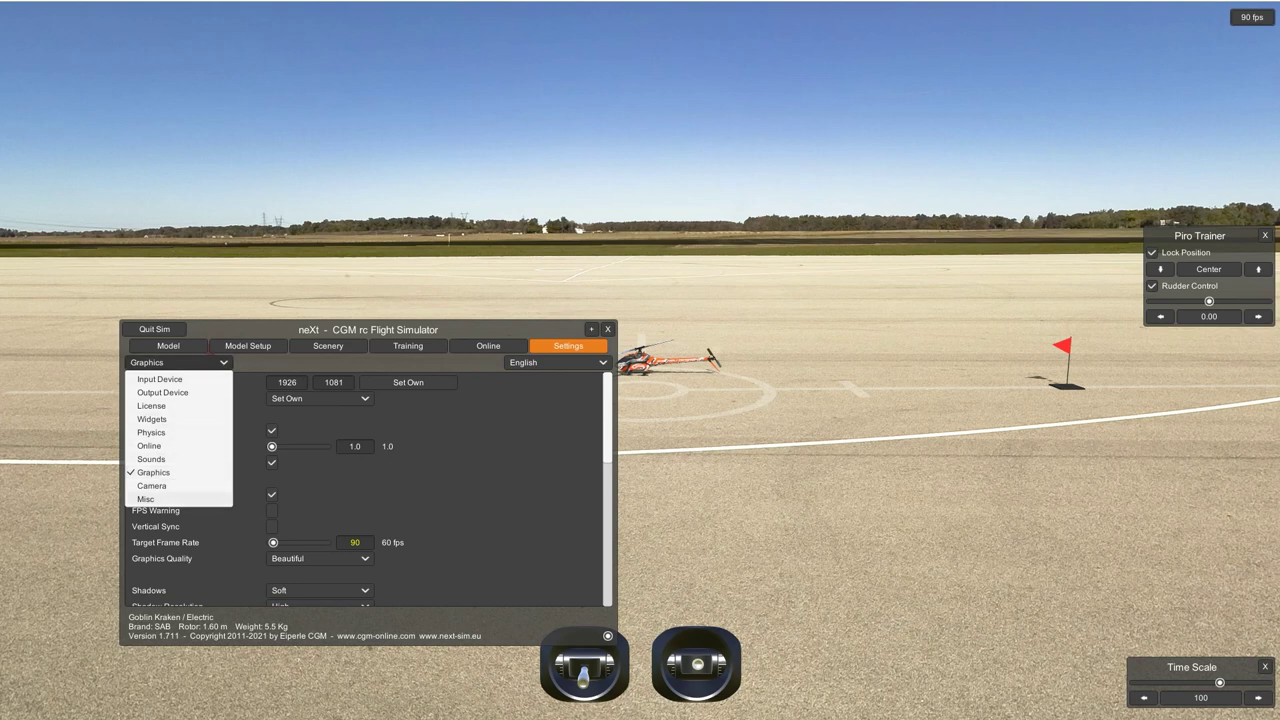
pyautogui.click(146, 498)
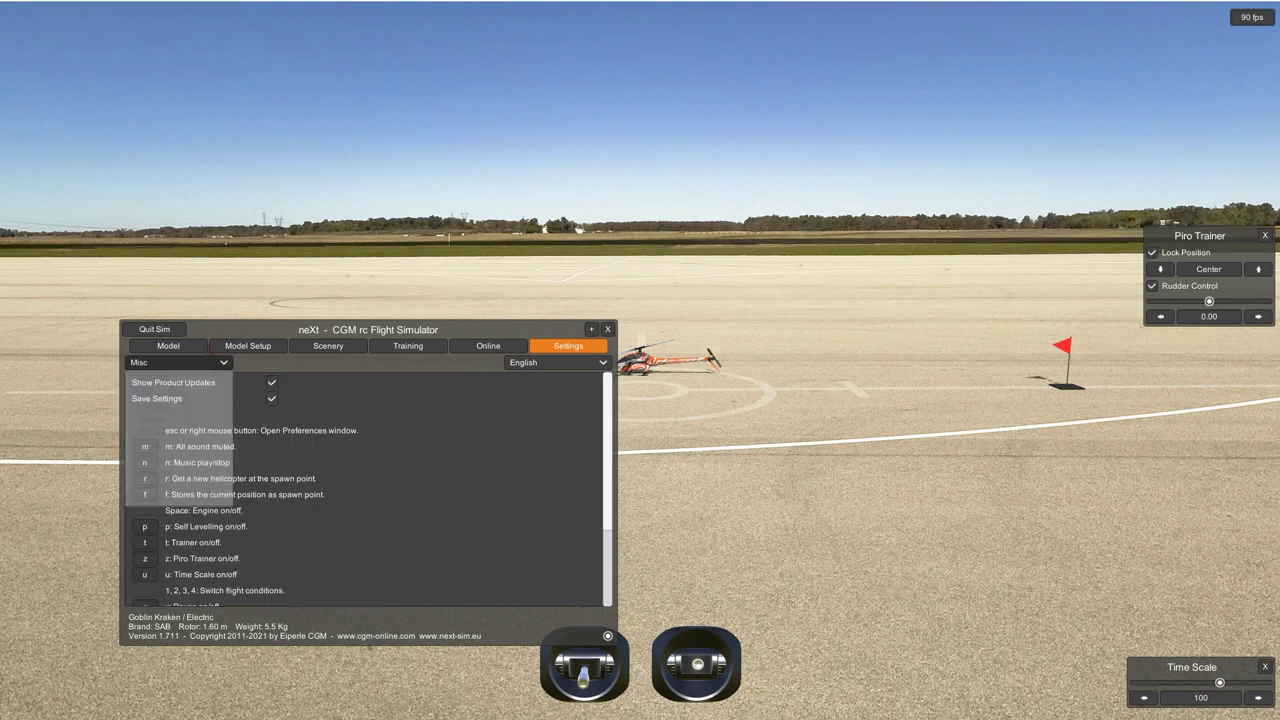
pyautogui.scroll(-2, 145, 527)
pyautogui.scroll(2, 365, 490)
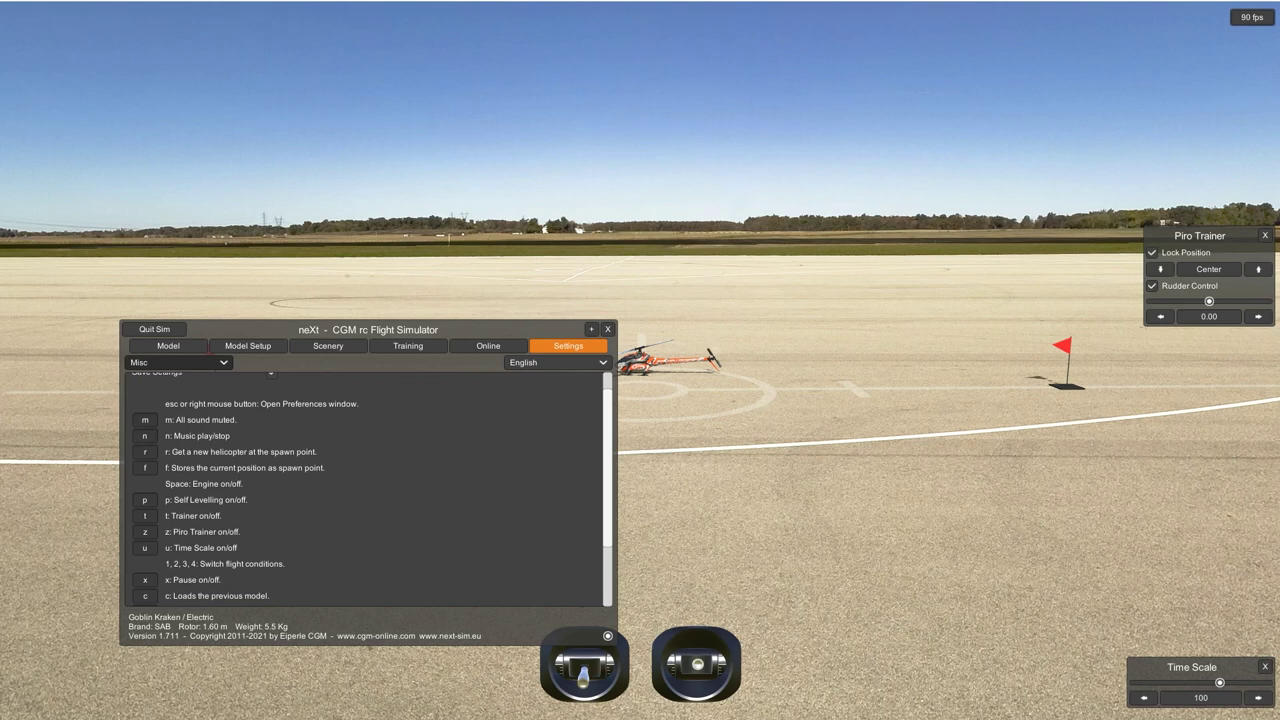
pyautogui.scroll(-3, 365, 488)
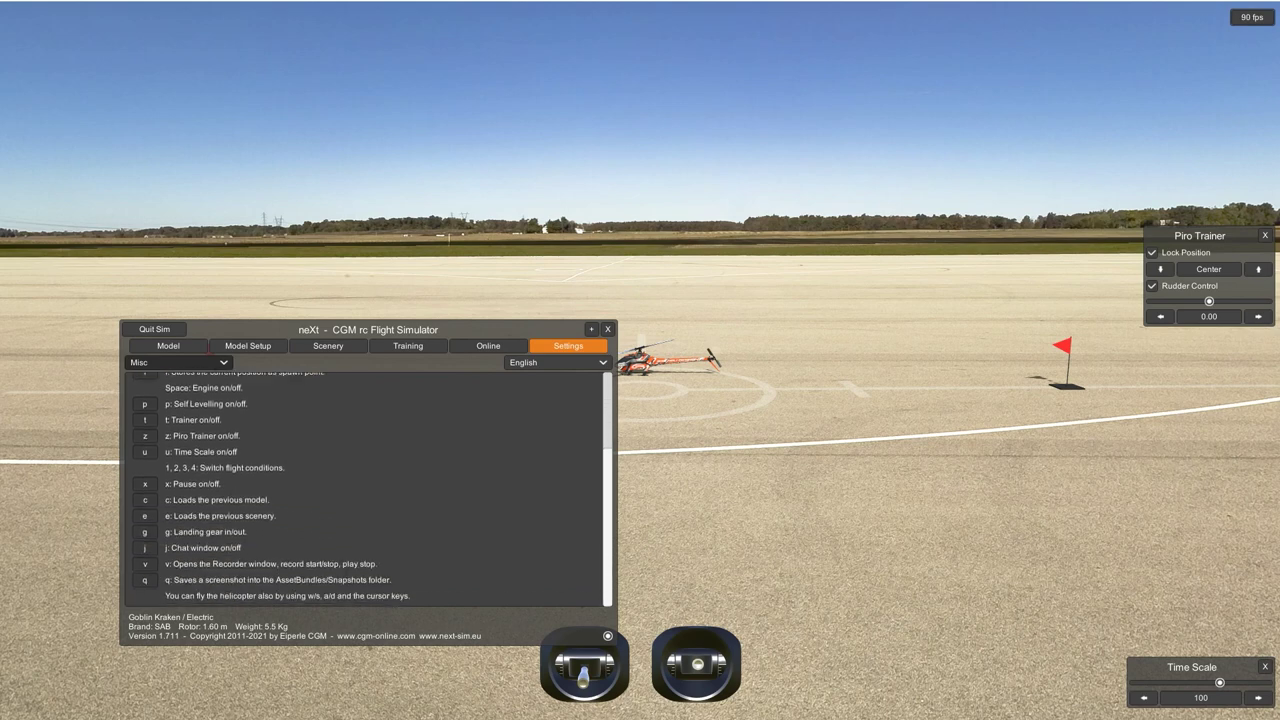
pyautogui.scroll(4, 365, 488)
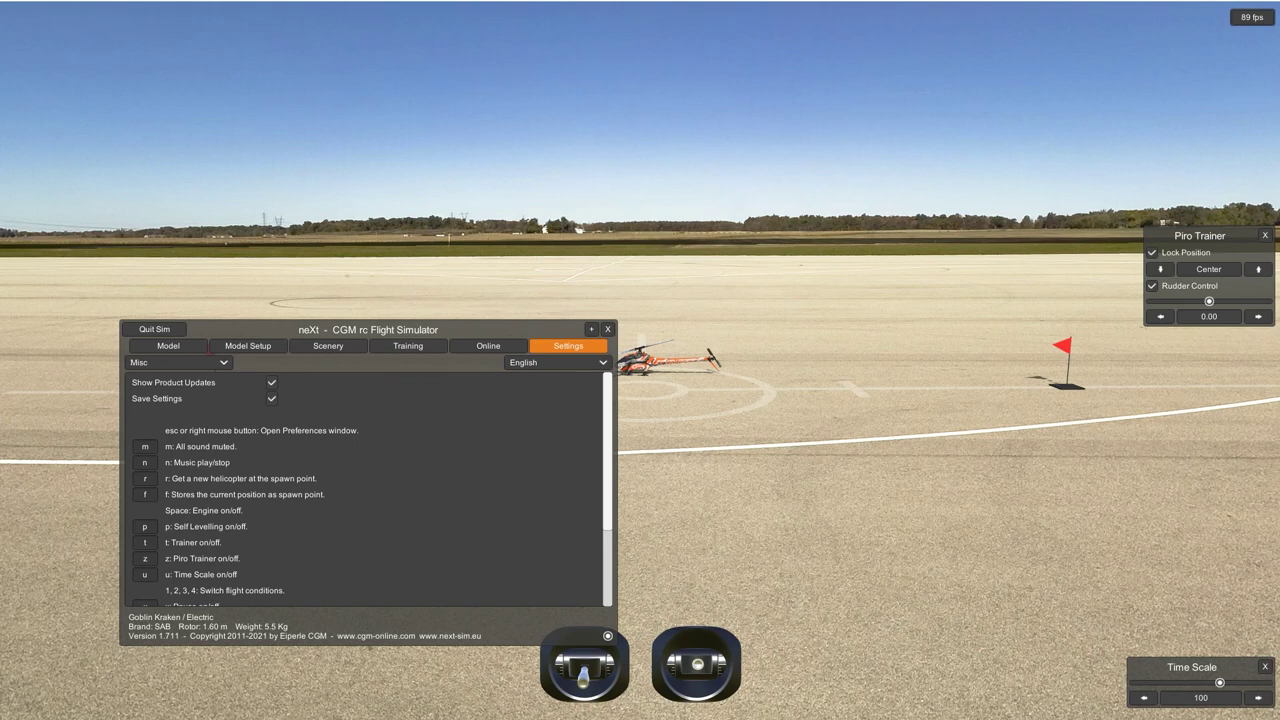
# - Show the Goblin Kraken's model setup, then move the window higher and enlarge it to fit more parameters
pyautogui.moveTo(608, 636); pyautogui.dragTo(621, 611)
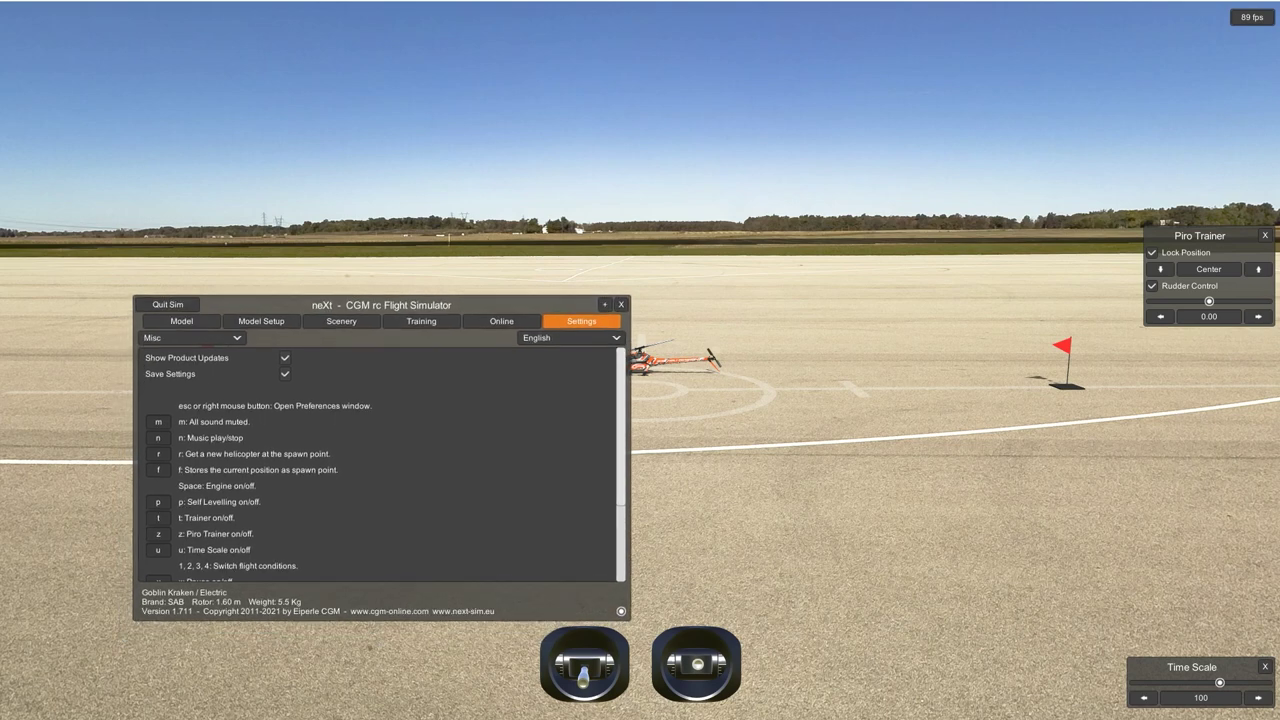
pyautogui.moveTo(620, 427)
pyautogui.mouseDown()
pyautogui.moveTo(620, 503)
pyautogui.moveTo(620, 427)
pyautogui.mouseUp()
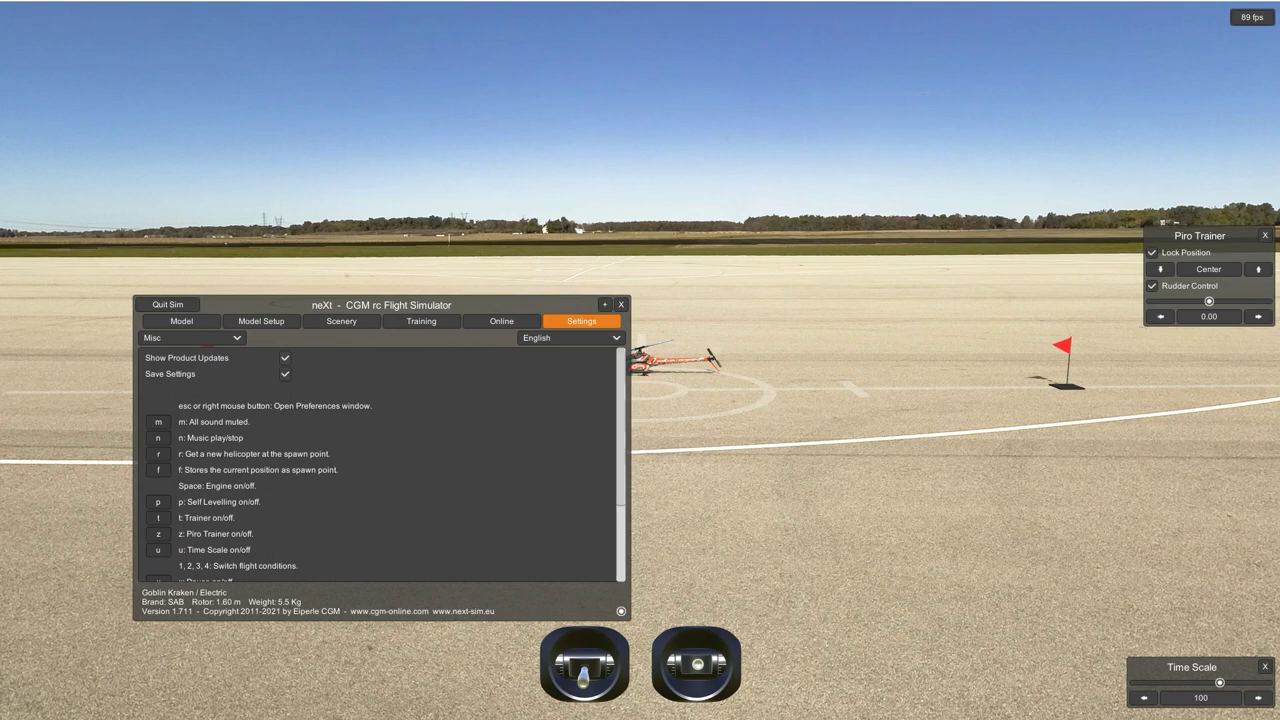
pyautogui.click(261, 321)
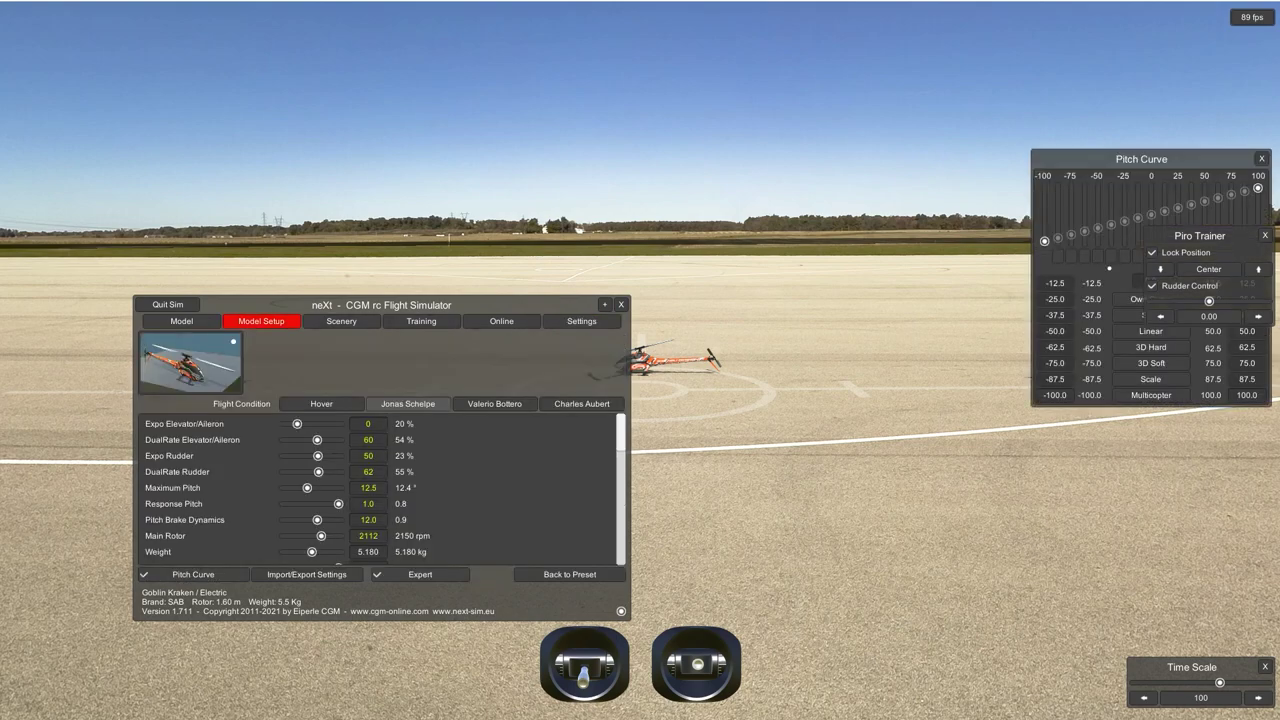
pyautogui.moveTo(382, 305); pyautogui.dragTo(391, 196)
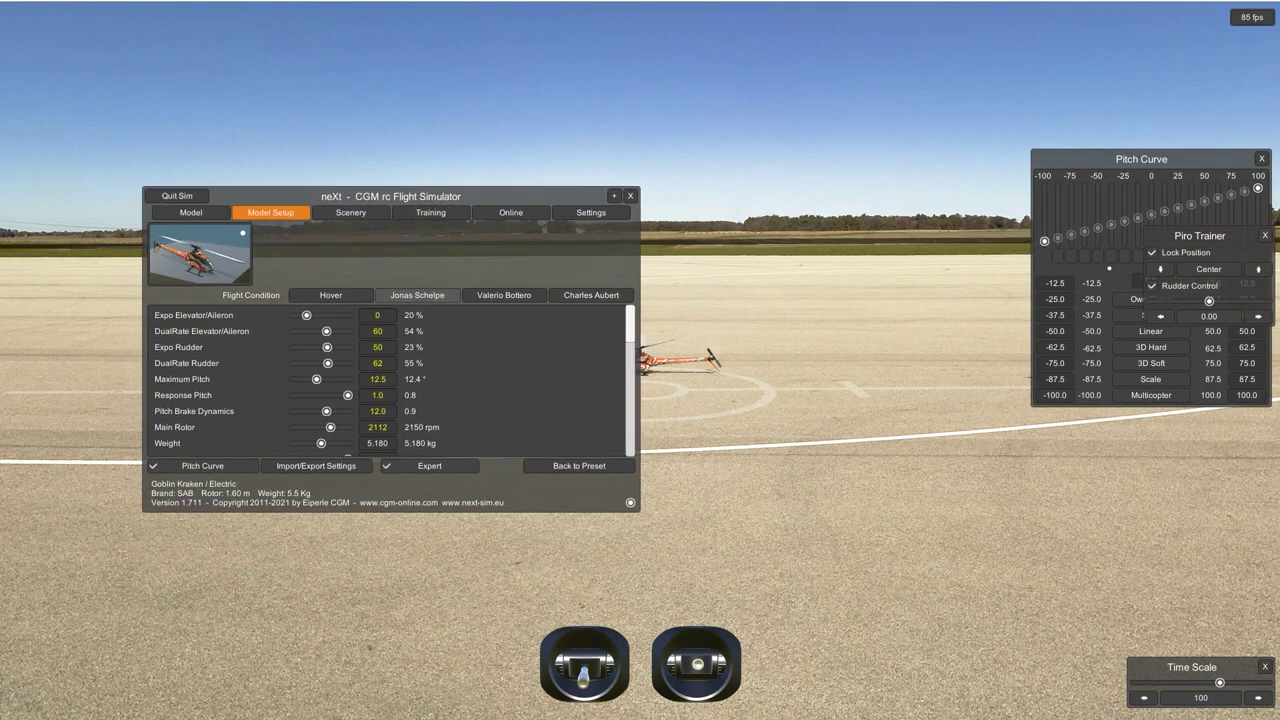
pyautogui.moveTo(630, 502); pyautogui.dragTo(695, 610)
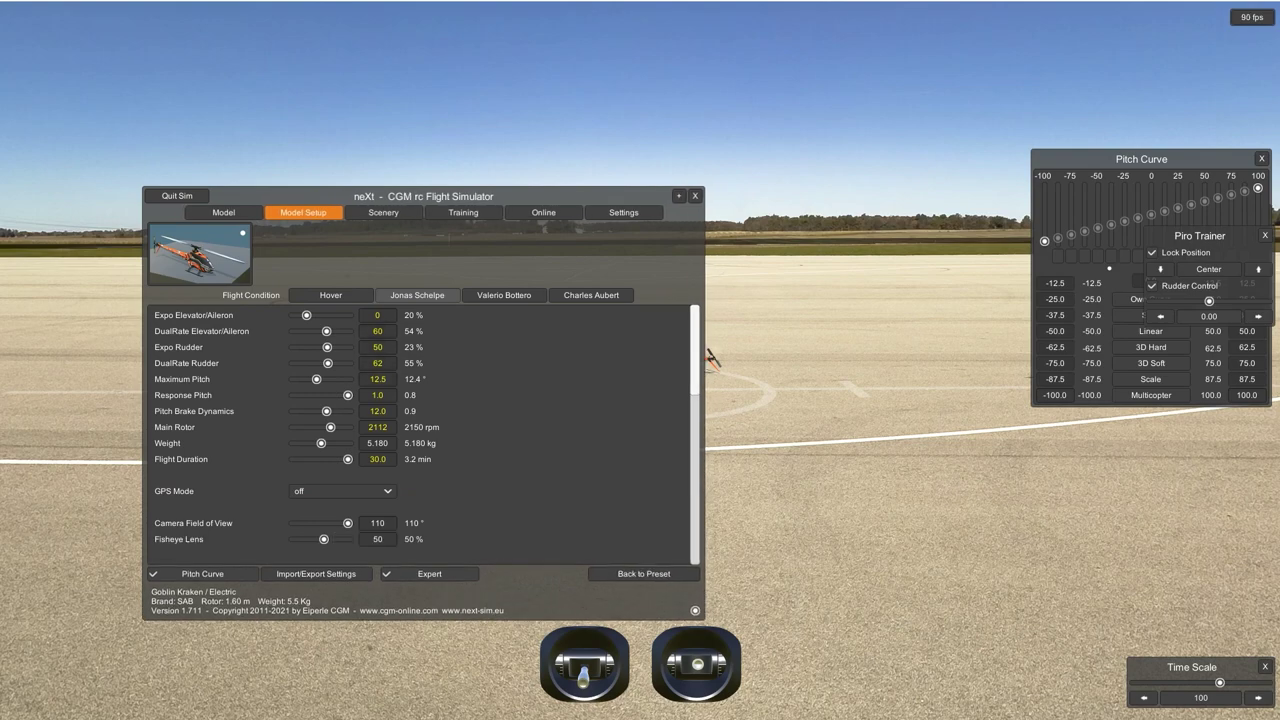
pyautogui.press('Escape')
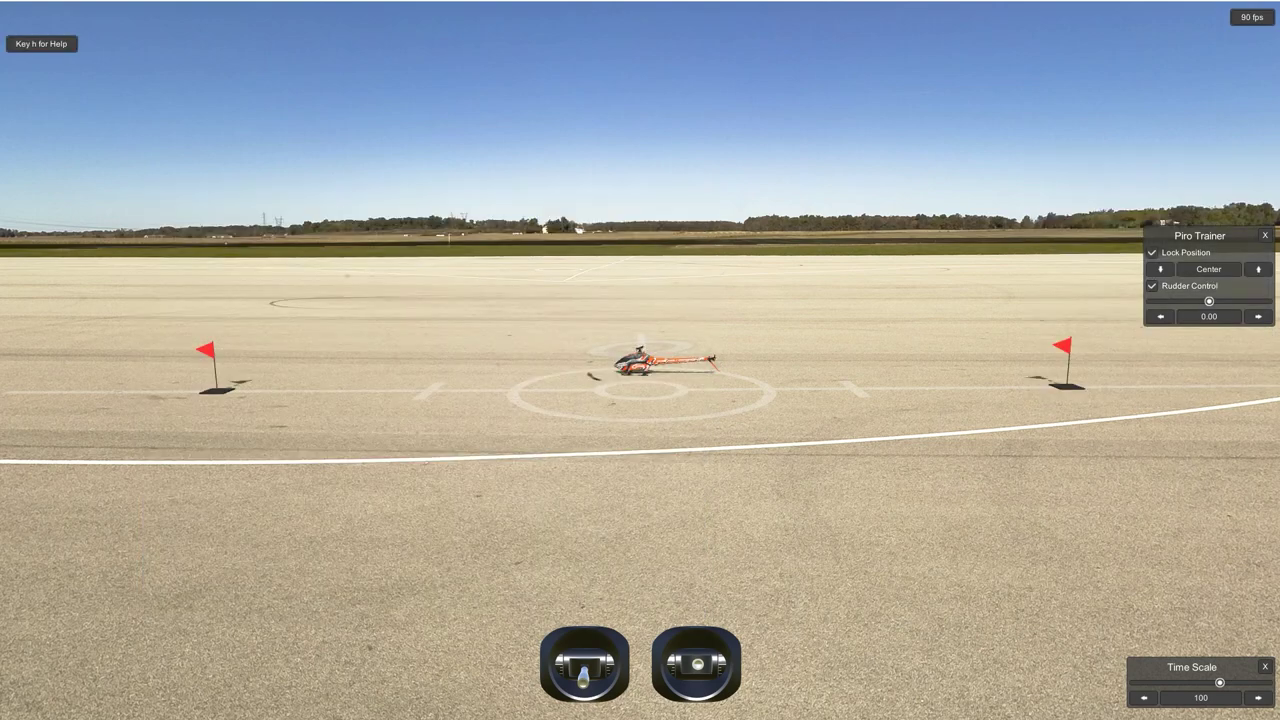
pyautogui.press('Escape')
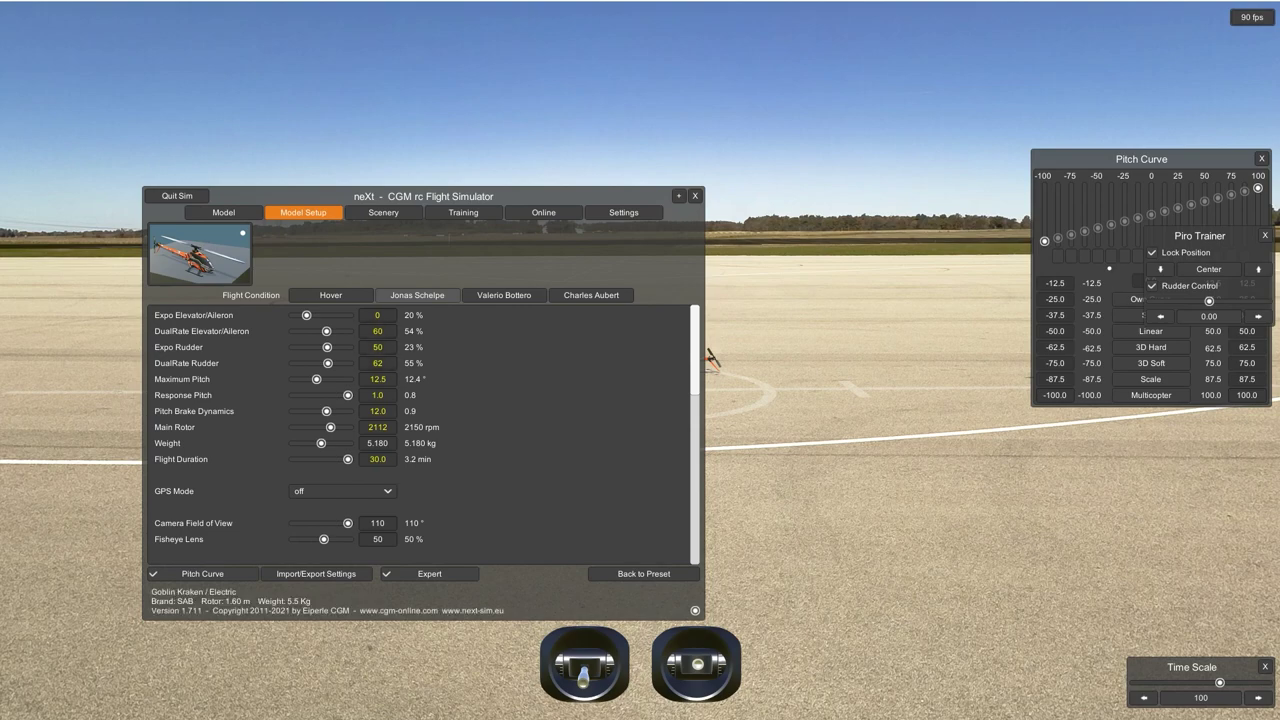
pyautogui.click(695, 195)
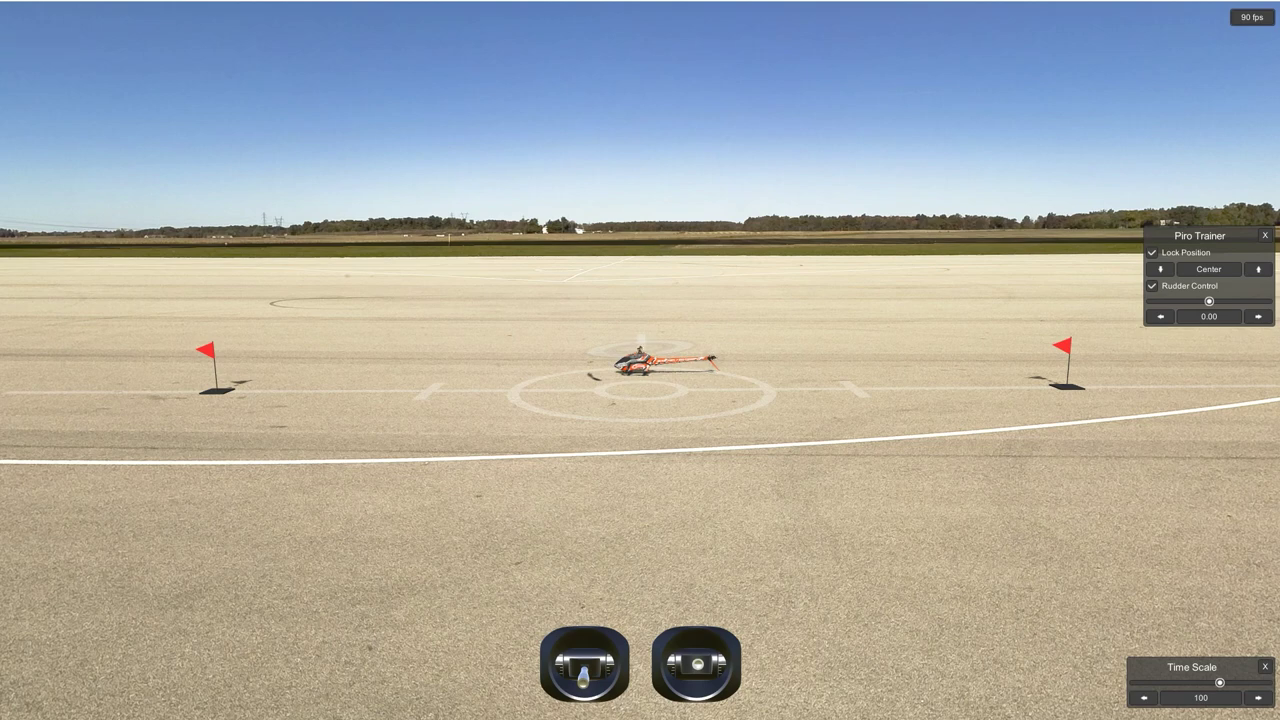
pyautogui.press('Escape')
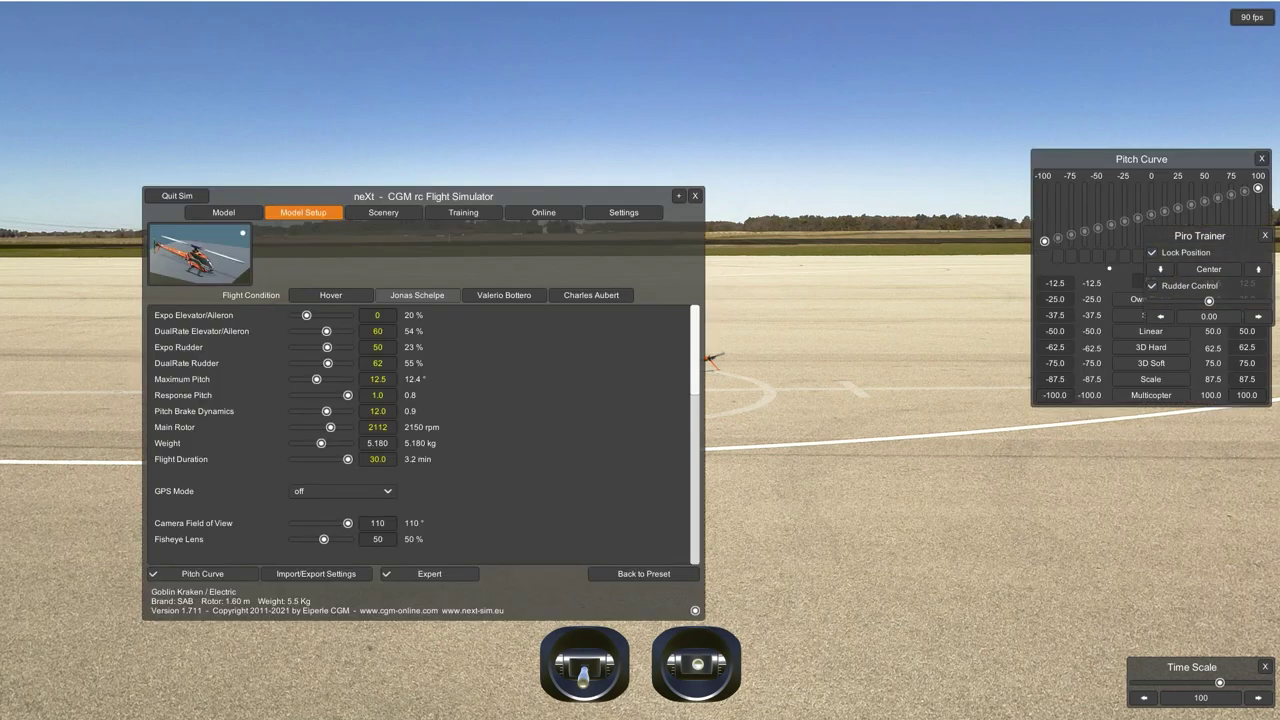
# - Set the DualRate Elevator/Aileron to 61, look through the remaining setup parameters, and close the window
pyautogui.moveTo(326, 331); pyautogui.dragTo(317, 331)
pyautogui.moveTo(317, 331); pyautogui.dragTo(326, 331)
pyautogui.moveTo(327, 363)
pyautogui.mouseDown()
pyautogui.moveTo(310, 363)
pyautogui.moveTo(327, 363)
pyautogui.mouseUp()
pyautogui.scroll(-3, 420, 430)
pyautogui.scroll(3, 420, 430)
pyautogui.click(695, 196)
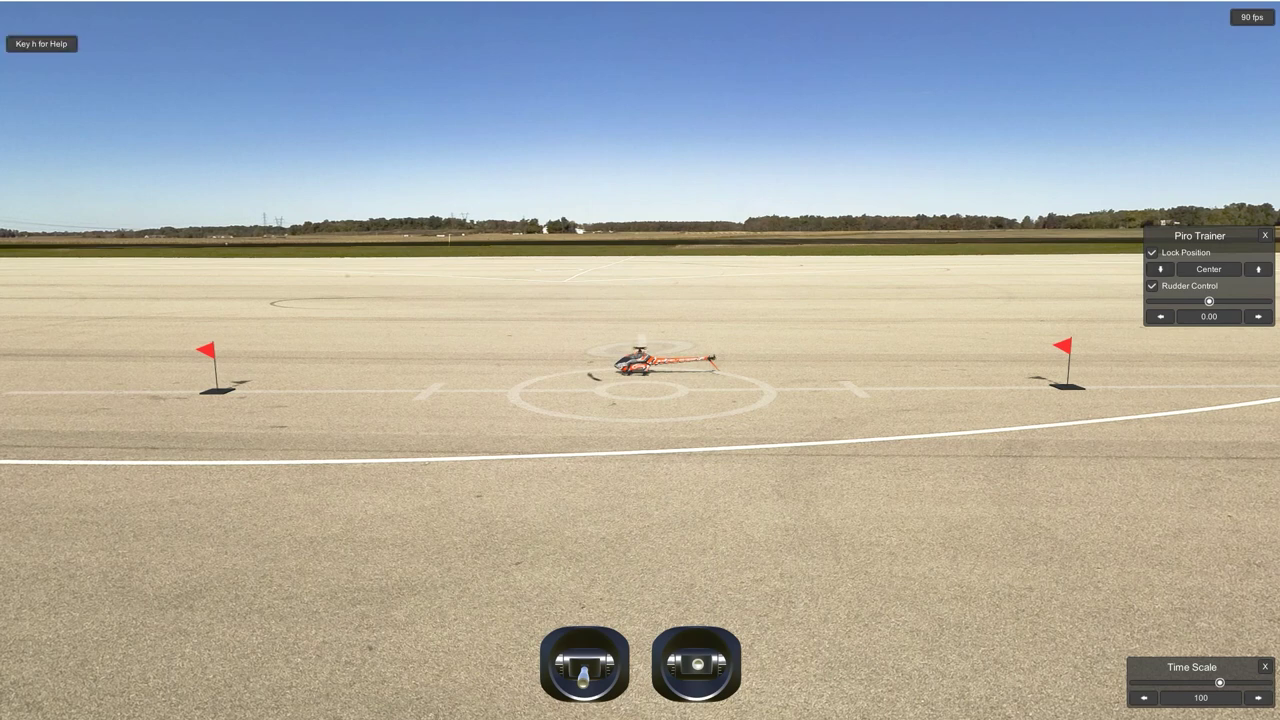
# - Close the Piro Trainer, check the Goblin Kraken's model setup, and return to the flight view
pyautogui.click(1264, 235)
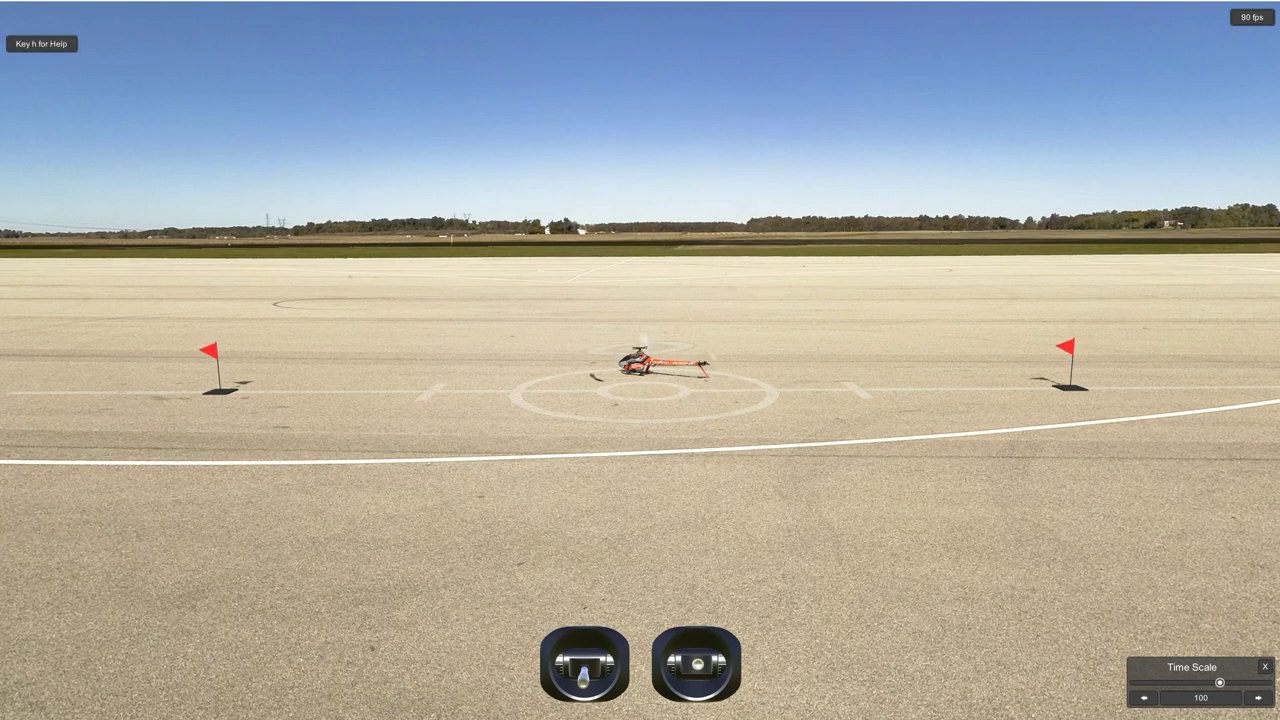
pyautogui.press('Escape')
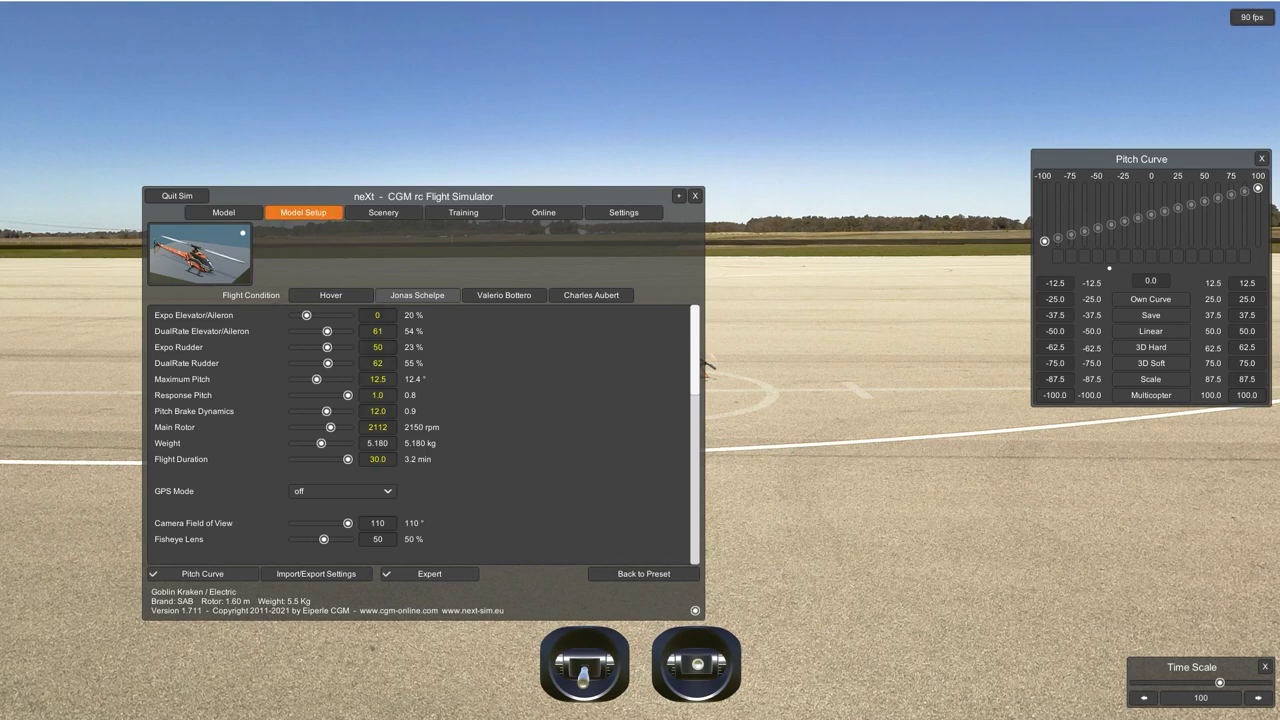
pyautogui.press('Escape')
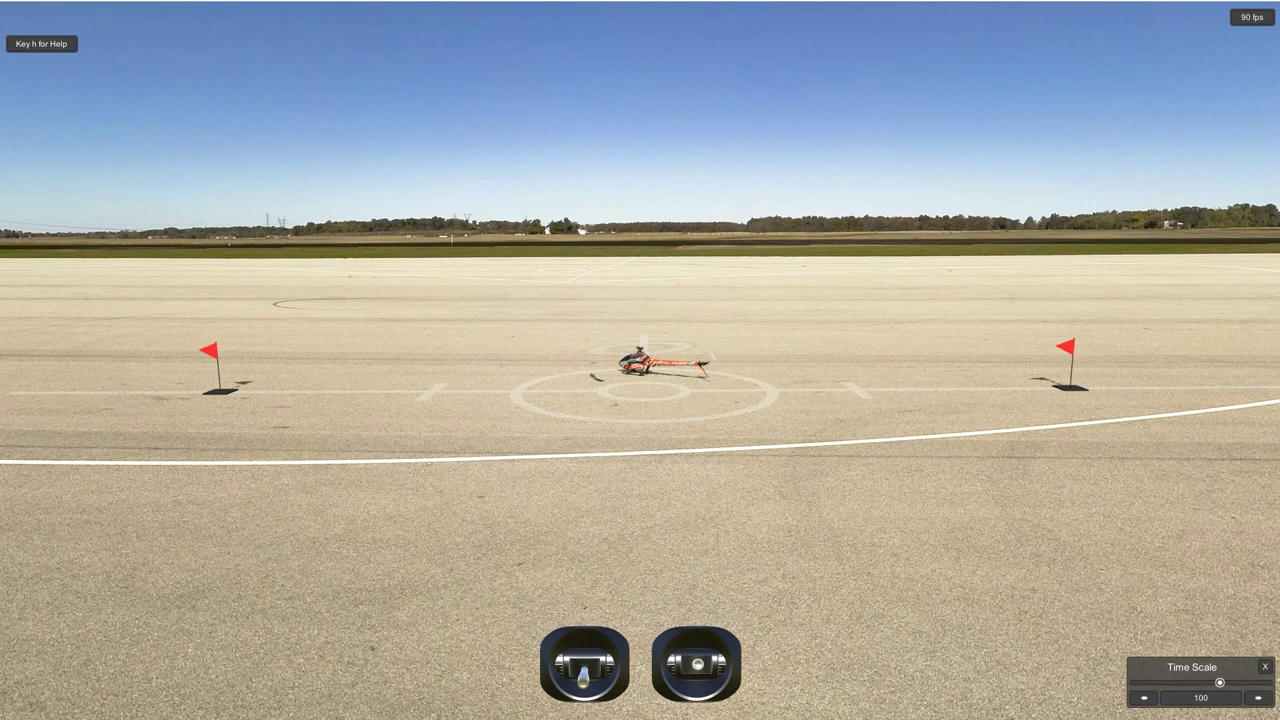